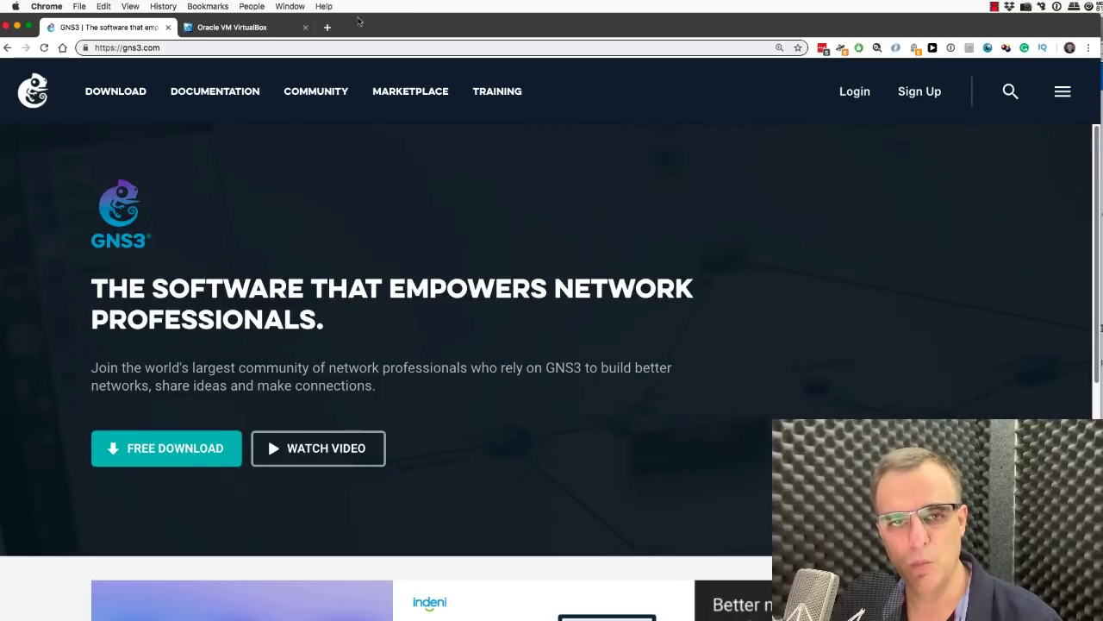
Step: Switch Chrome to the VirtualBox site and link the two CiscoIOSv15.6(2)T routers together
{"action": "left_click", "coordinate": [231, 27]}
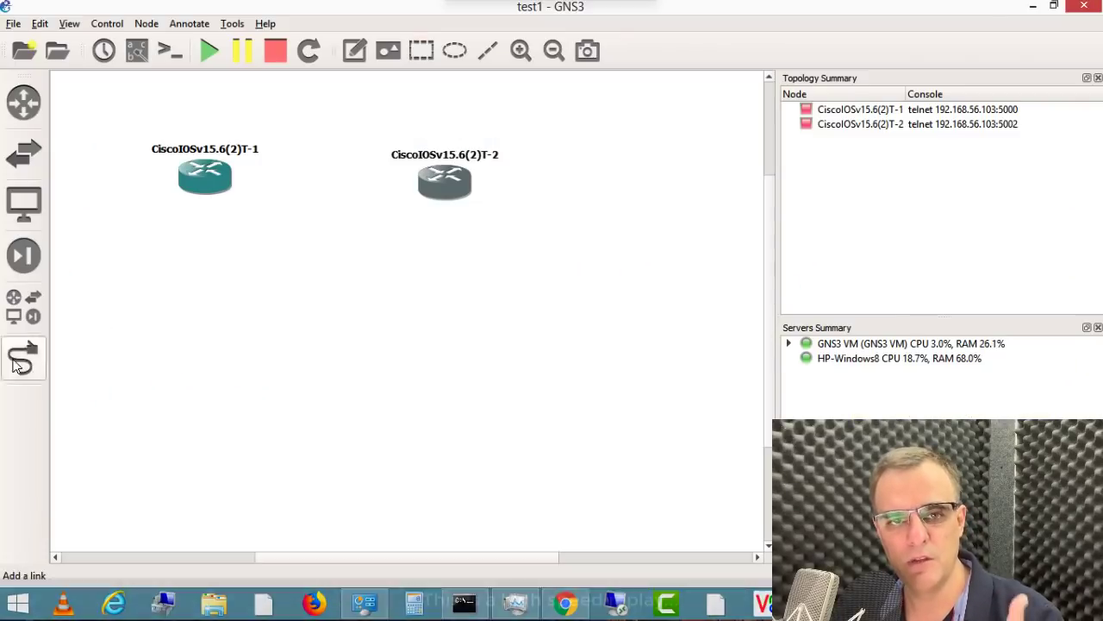
{"action": "left_click", "coordinate": [23, 356]}
{"action": "left_click", "coordinate": [205, 177]}
{"action": "left_click", "coordinate": [446, 176]}
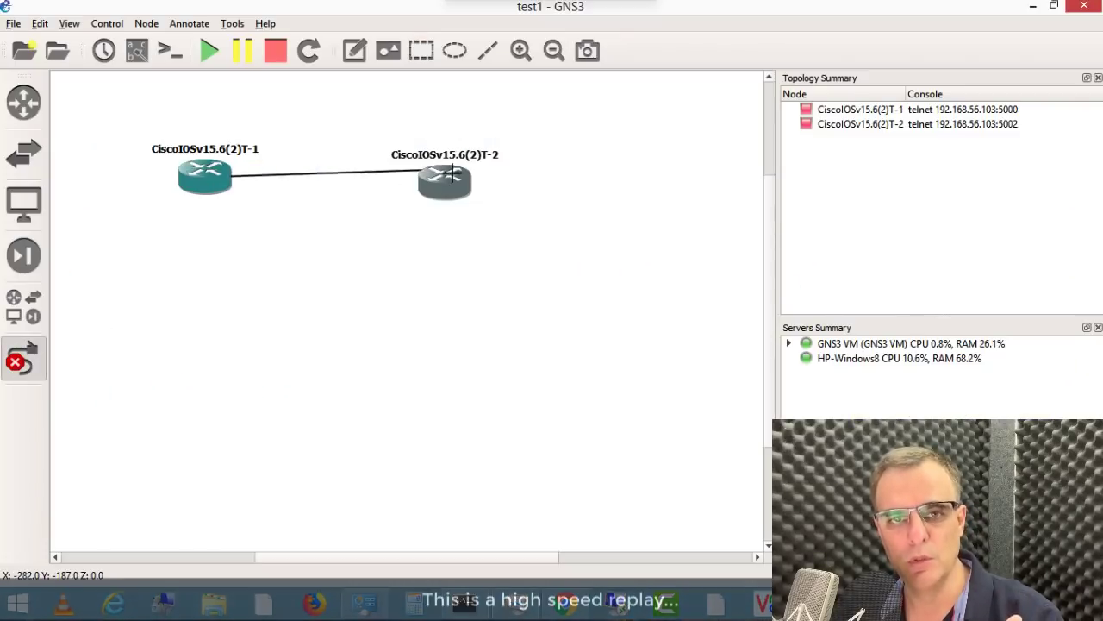
Step: Show the interface labels on the router link and bring up the GNS3 VM settings
{"action": "left_click", "coordinate": [24, 357]}
{"action": "left_click", "coordinate": [136, 50]}
{"action": "left_click", "coordinate": [521, 50]}
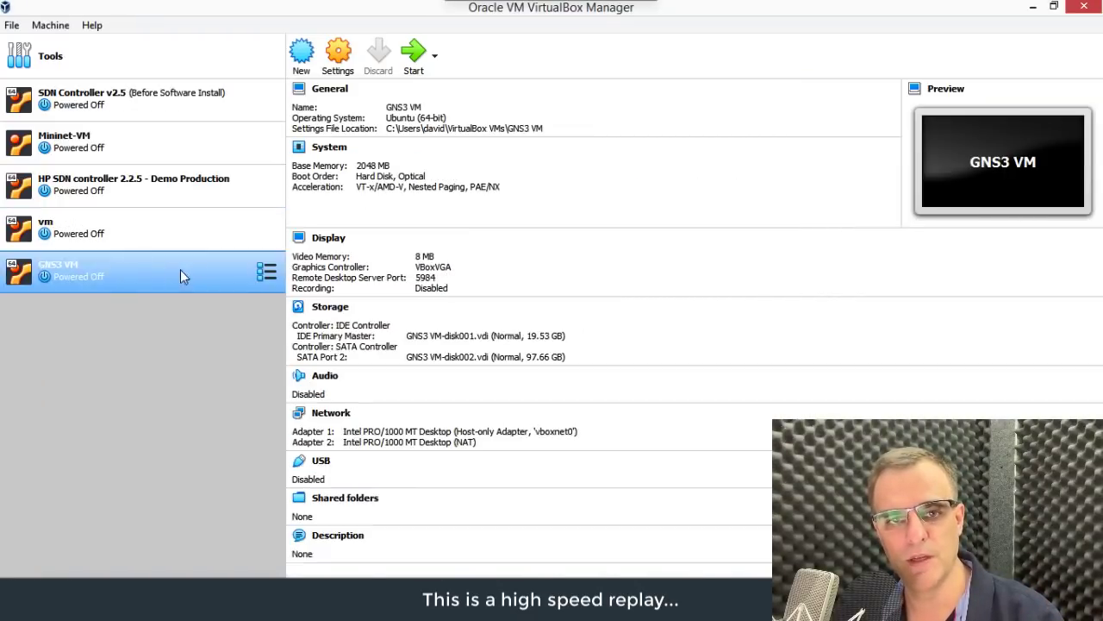
{"action": "double_click", "coordinate": [171, 271]}
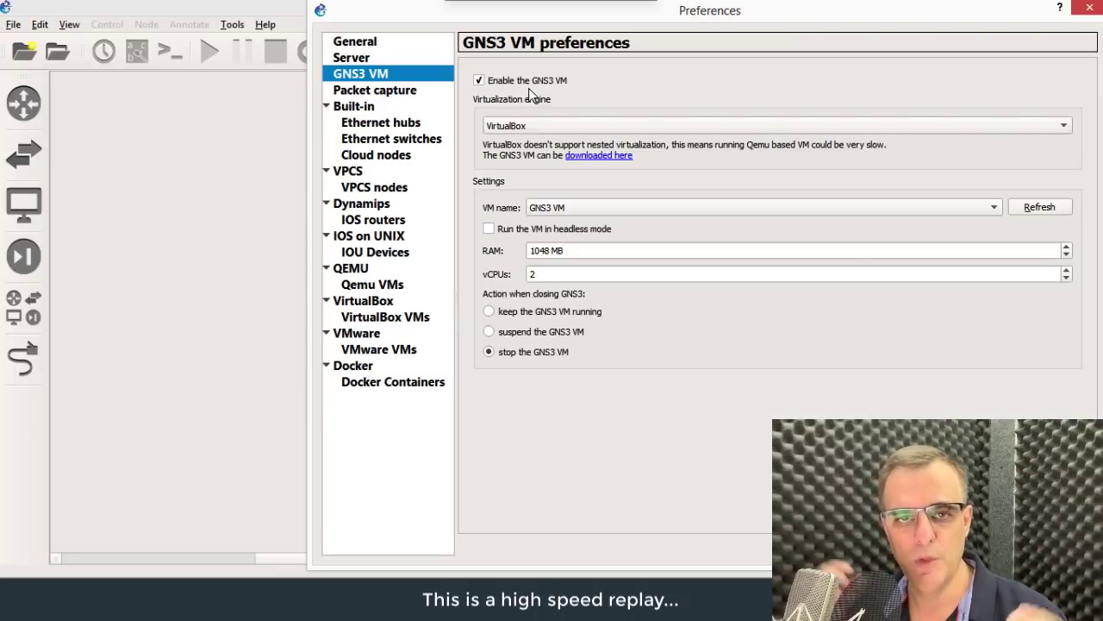
Step: Run the GNS3 VM on VirtualBox with the 'GNS3 VM' machine and 2048 MB RAM
{"action": "left_click", "coordinate": [561, 126]}
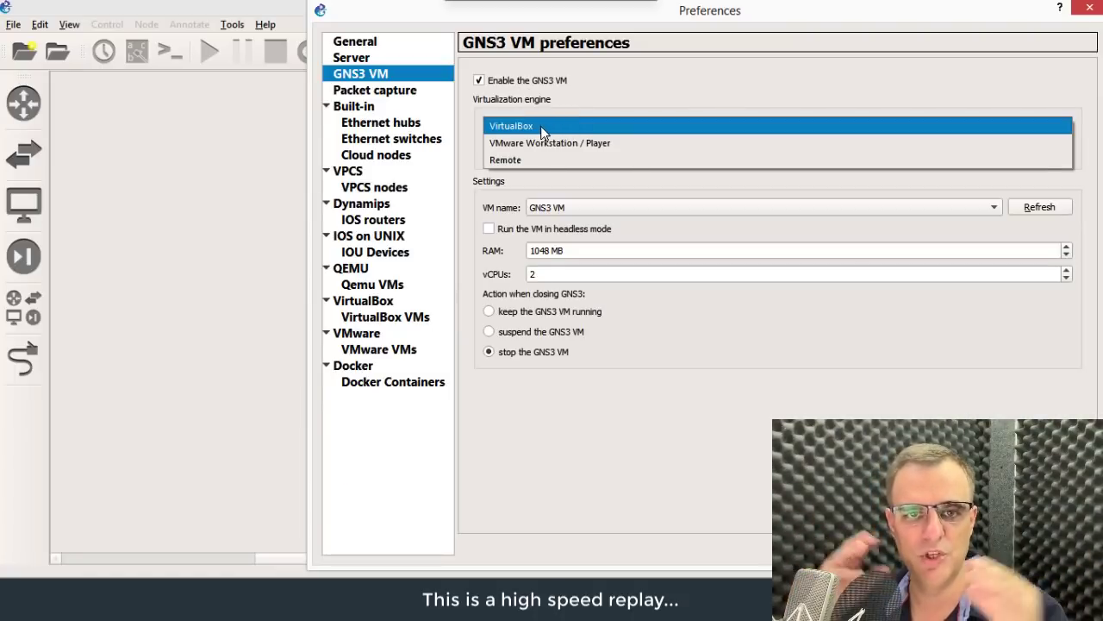
{"action": "left_click", "coordinate": [509, 126]}
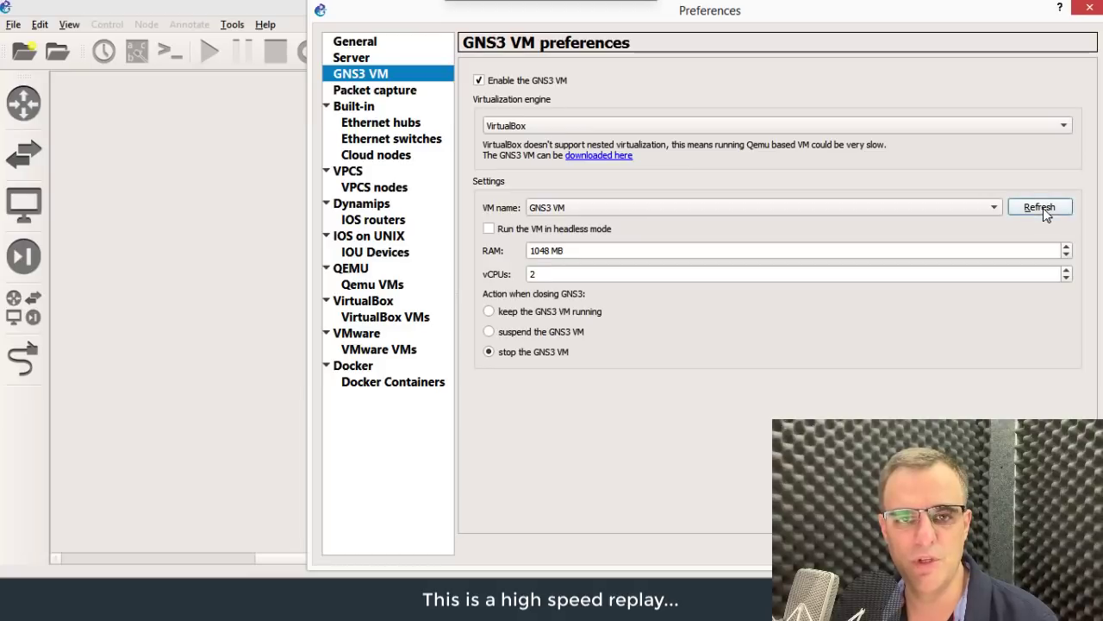
{"action": "left_click", "coordinate": [990, 207]}
{"action": "left_click", "coordinate": [957, 215]}
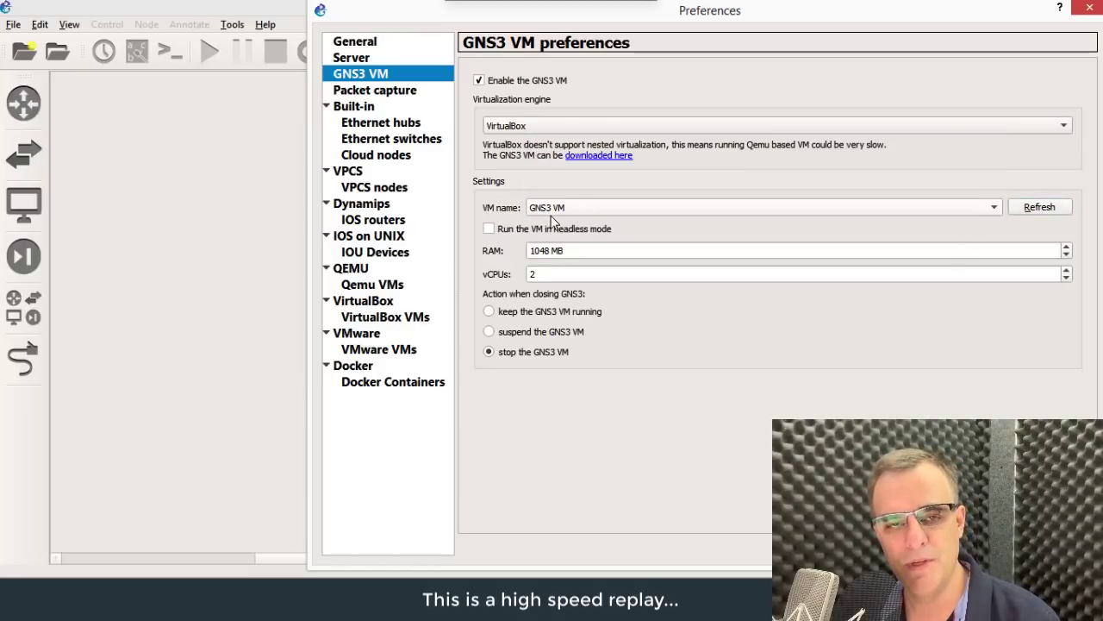
{"action": "triple_click", "coordinate": [550, 250]}
{"action": "double_click", "coordinate": [545, 273]}
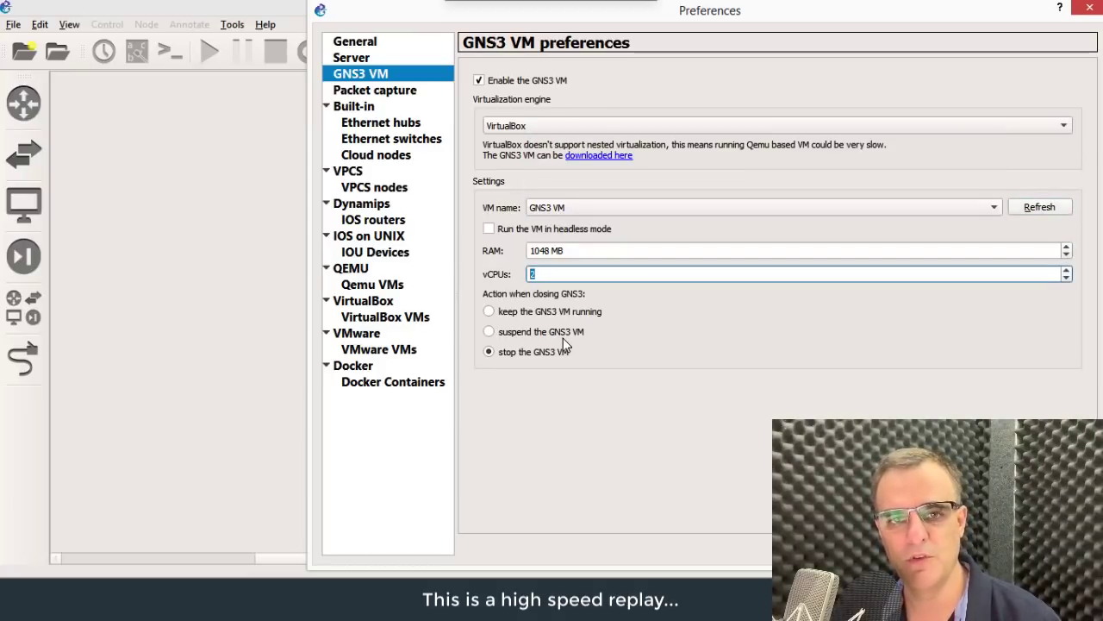
{"action": "triple_click", "coordinate": [550, 249]}
{"action": "type", "text": "2048"}
{"action": "left_click", "coordinate": [626, 288]}
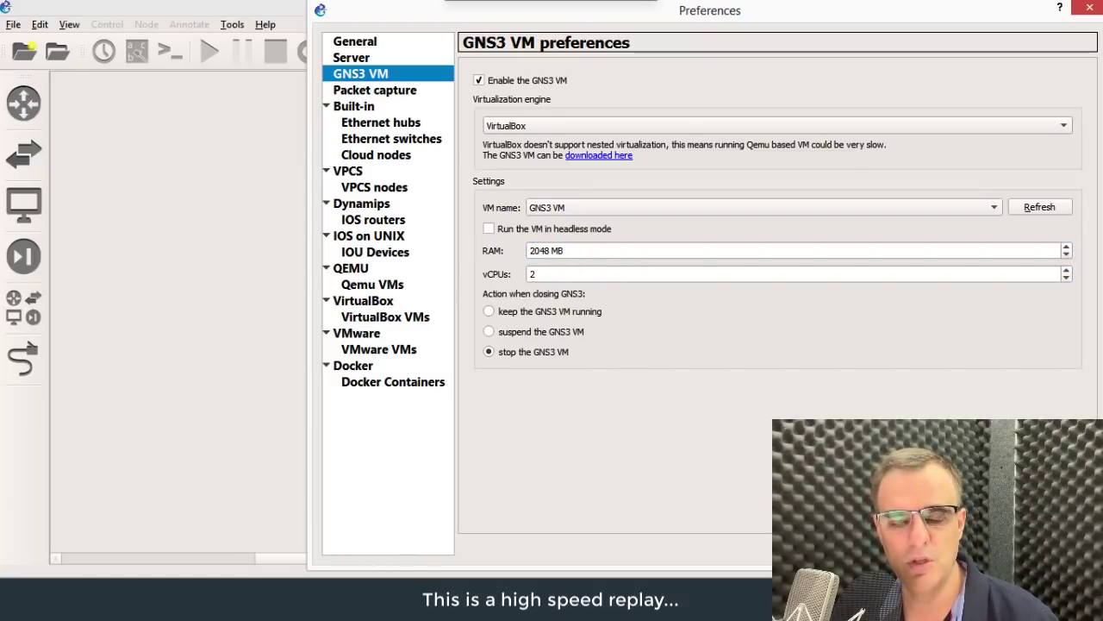
{"action": "key", "text": "Return"}
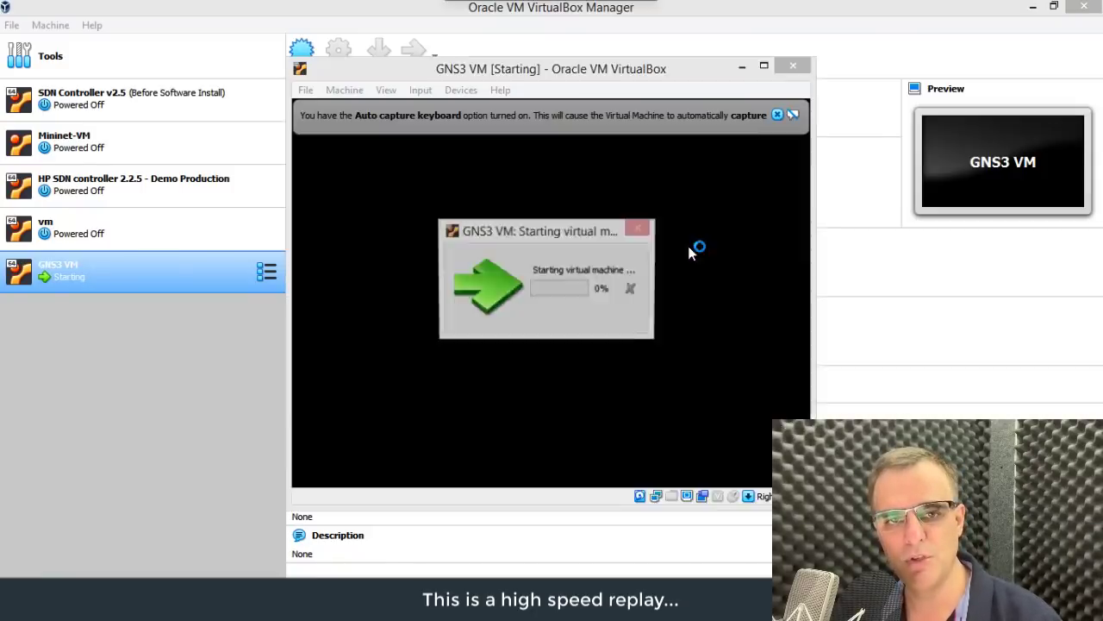
Step: Drag the booting GNS3 VM console window down and to the right
{"action": "left_click_drag", "start_coordinate": [685, 73], "coordinate": [911, 129]}
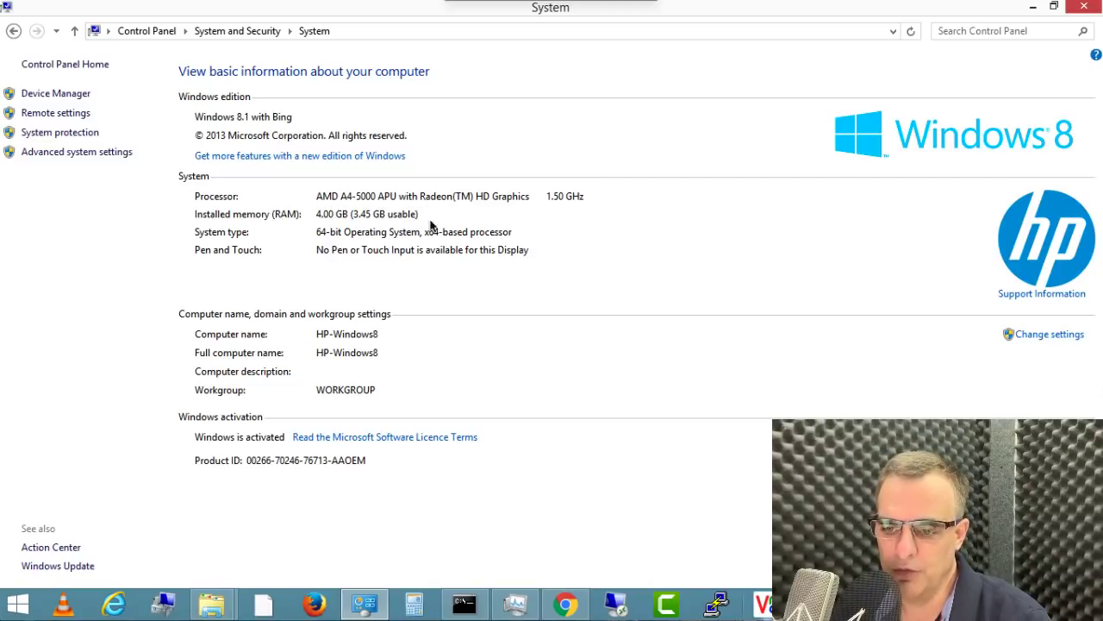
Step: Open the GNS3 Marketplace appliances list and search it for 'iosv'
{"action": "left_click", "coordinate": [560, 607]}
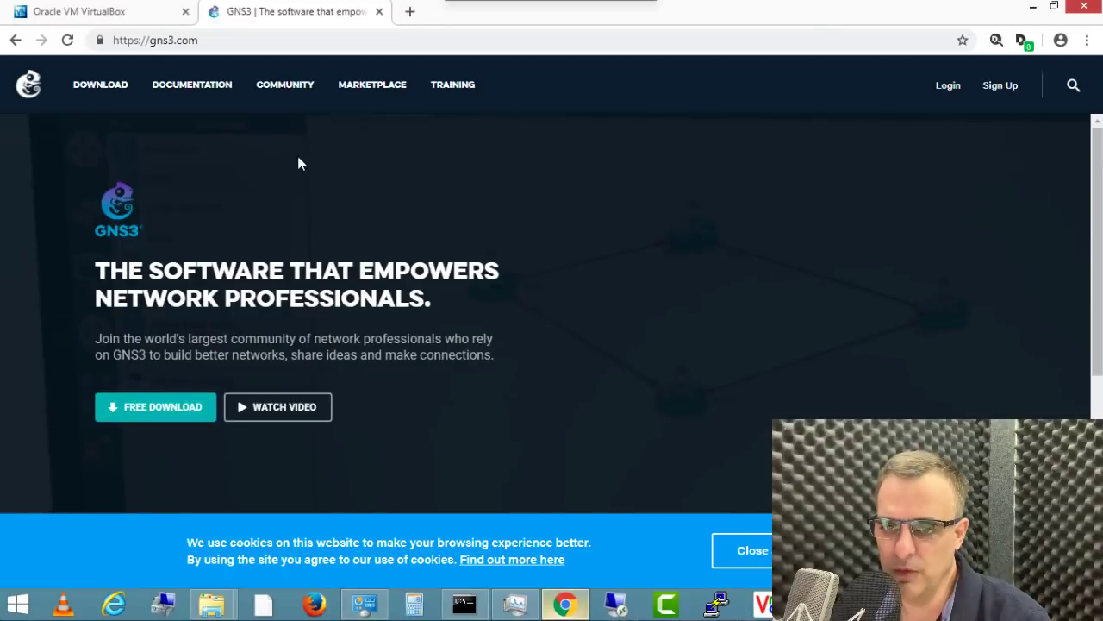
{"action": "left_click", "coordinate": [103, 12]}
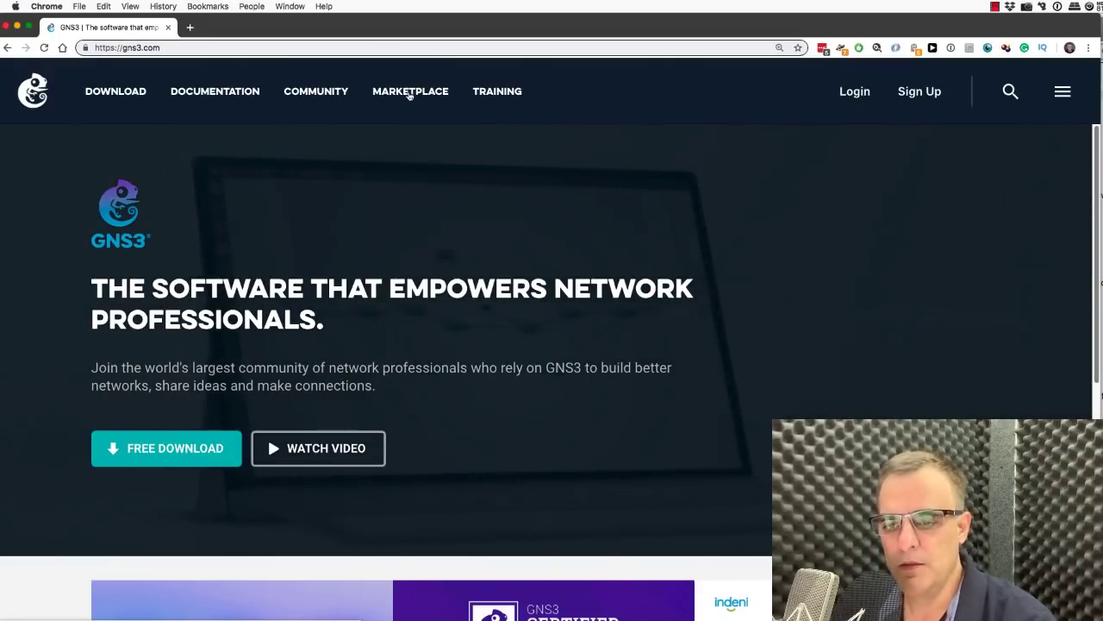
{"action": "left_click", "coordinate": [408, 93]}
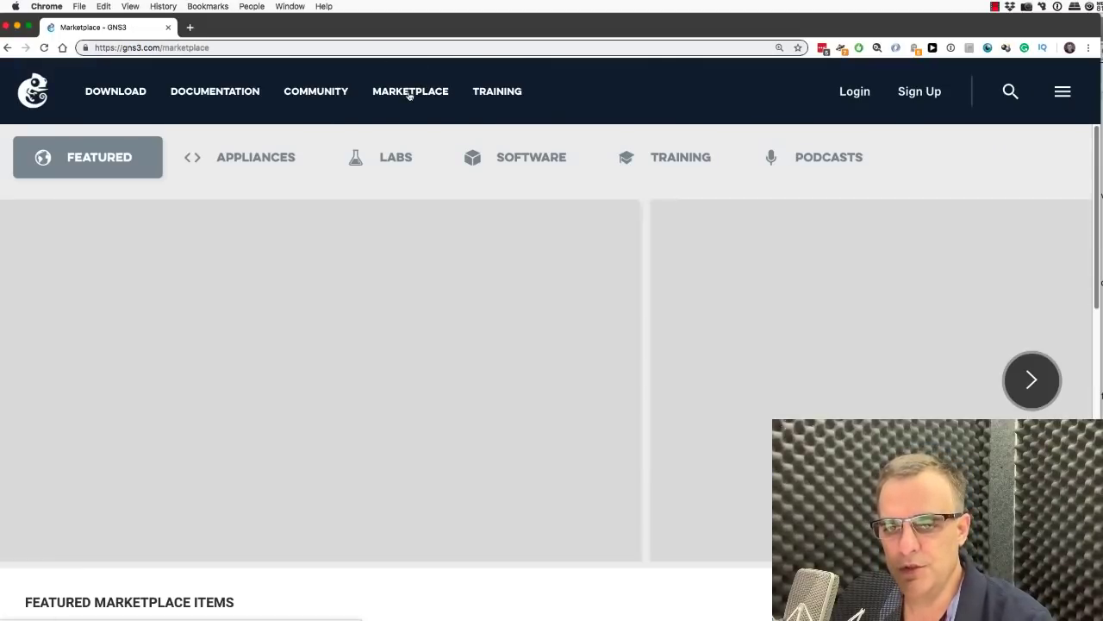
{"action": "left_click", "coordinate": [263, 166]}
{"action": "left_click", "coordinate": [899, 267]}
{"action": "type", "text": "ios"}
{"action": "type", "text": "virtualbox.org"}
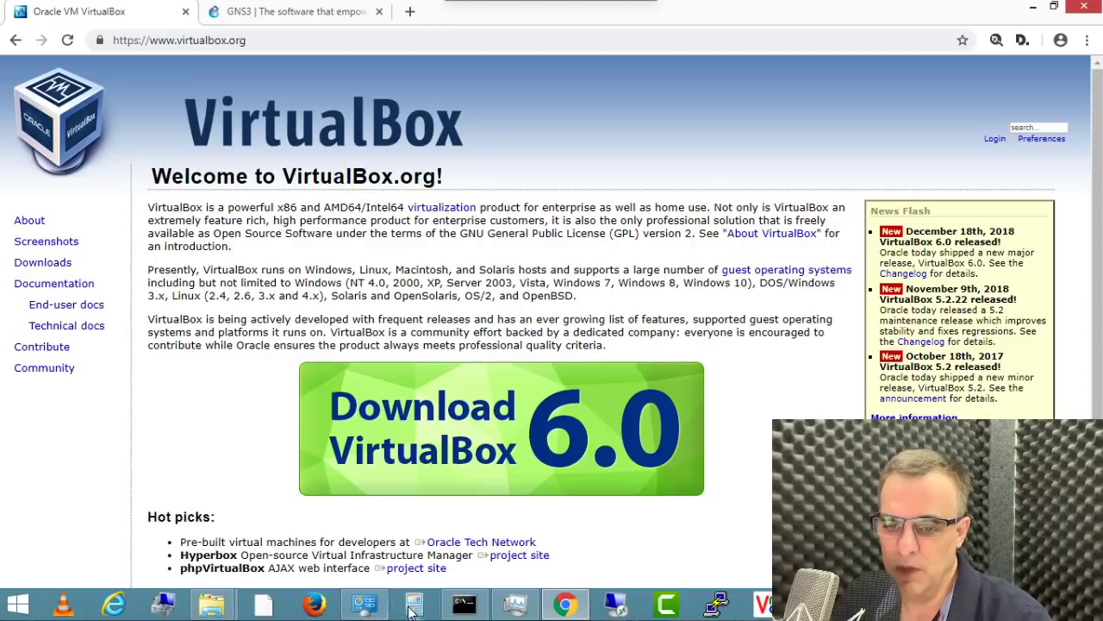
Step: Compare the PC's system information with the VirtualBox site twice, then return to the GNS3 homepage
{"action": "left_click", "coordinate": [364, 604]}
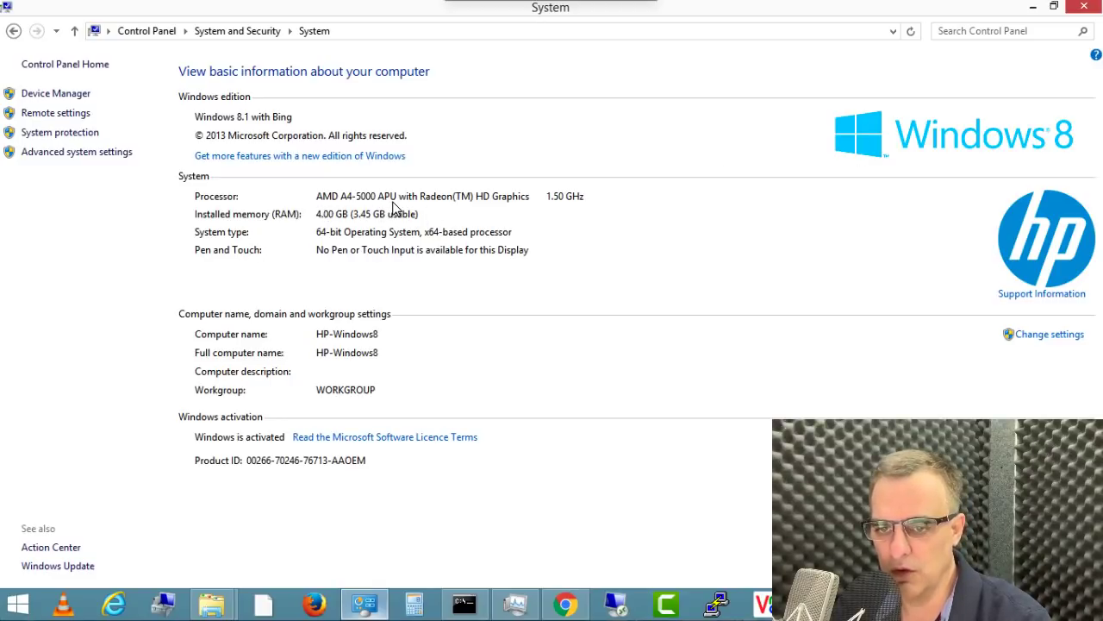
{"action": "left_click", "coordinate": [565, 603]}
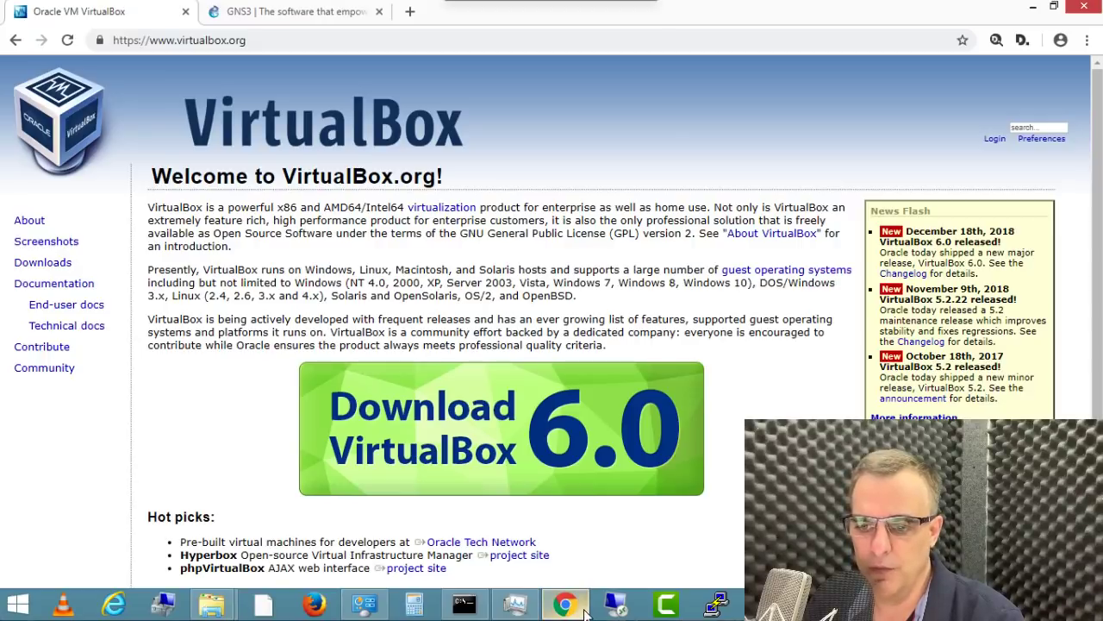
{"action": "left_click", "coordinate": [385, 605]}
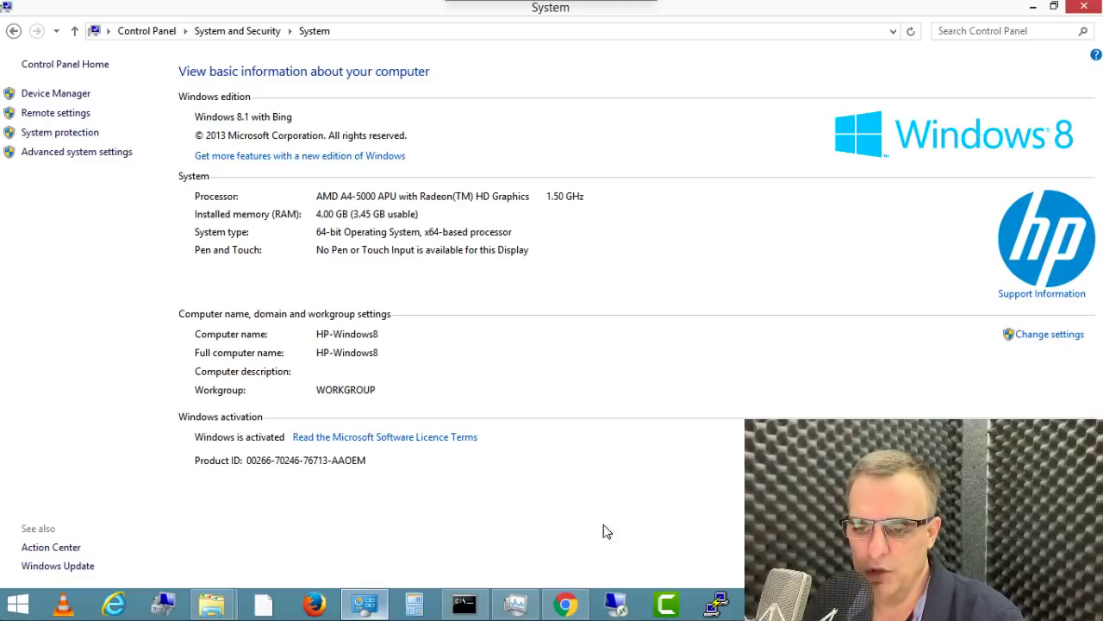
{"action": "left_click", "coordinate": [565, 603]}
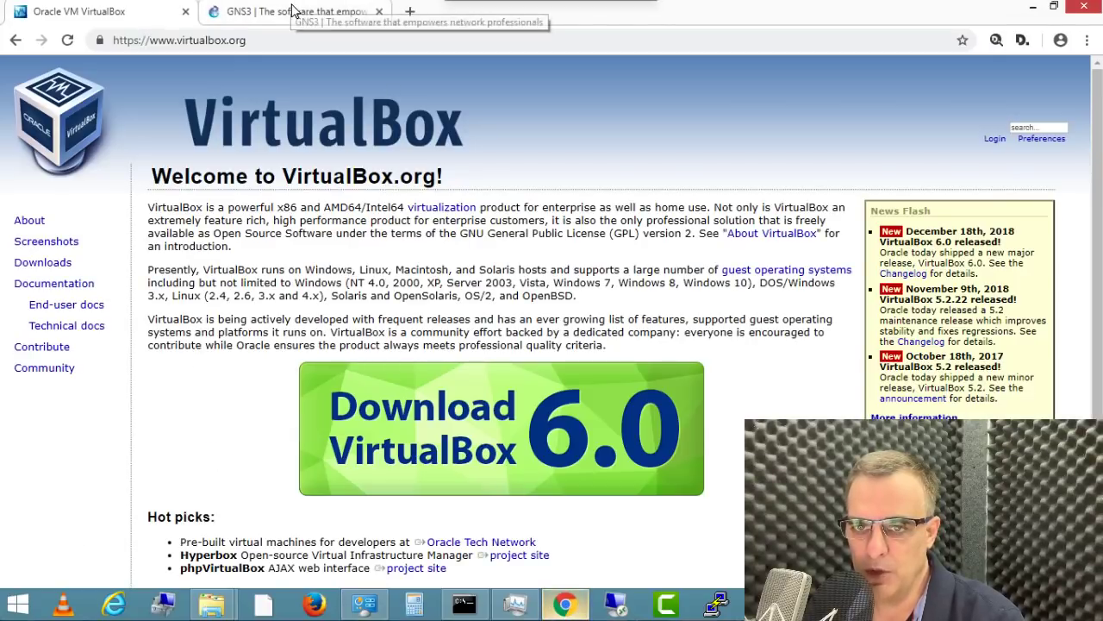
{"action": "left_click", "coordinate": [291, 11]}
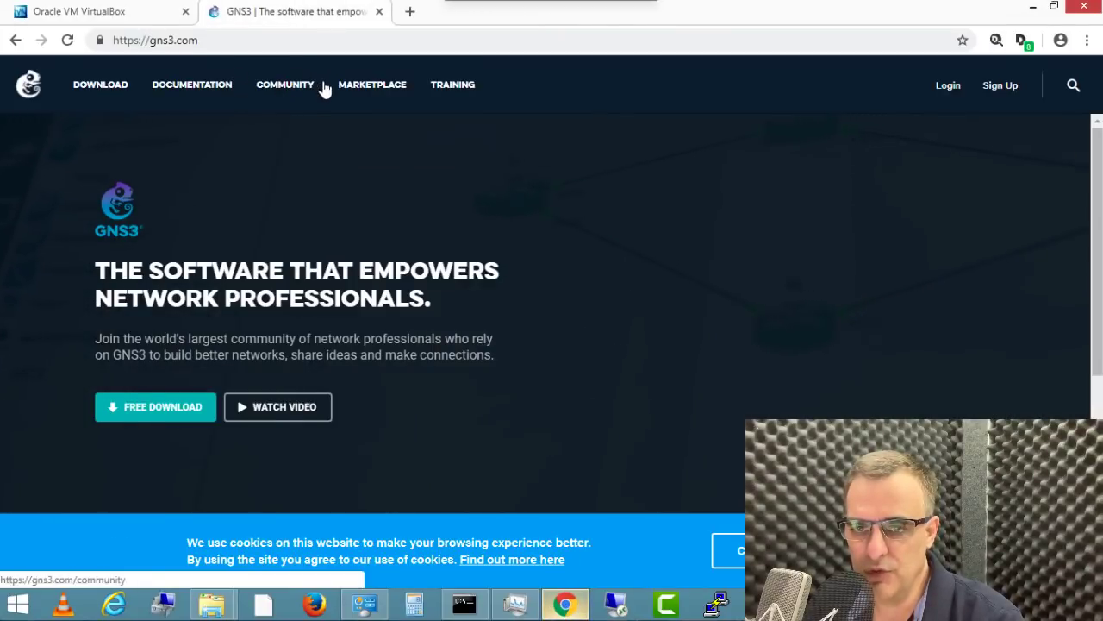
{"action": "right_click", "coordinate": [361, 87]}
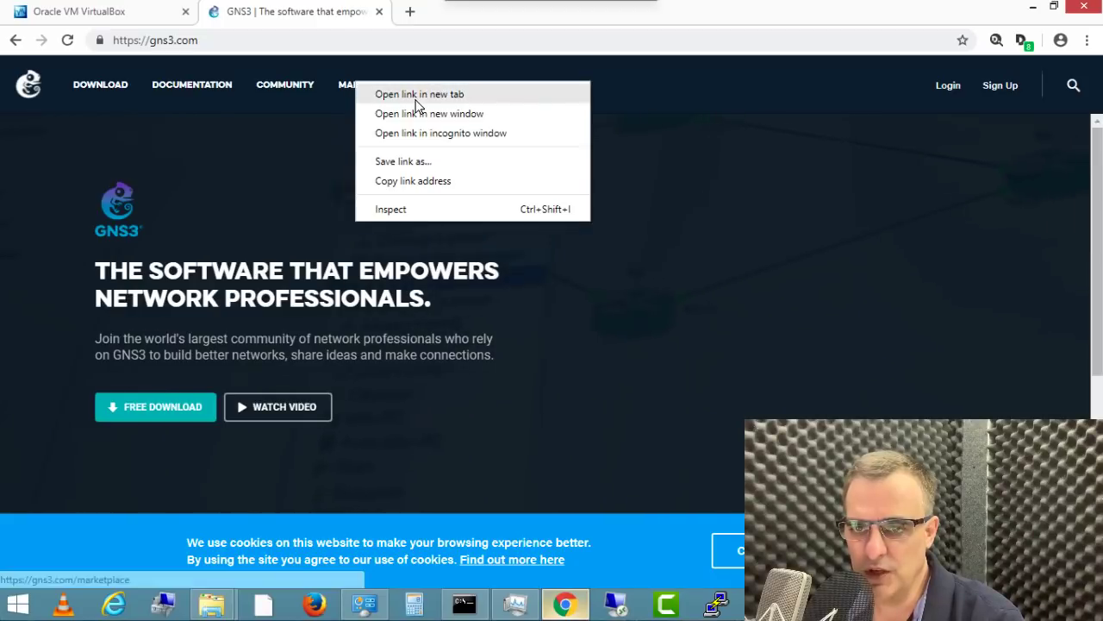
Step: Open the Marketplace in a new tab and filter its appliances by 'ios'
{"action": "left_click", "coordinate": [418, 93]}
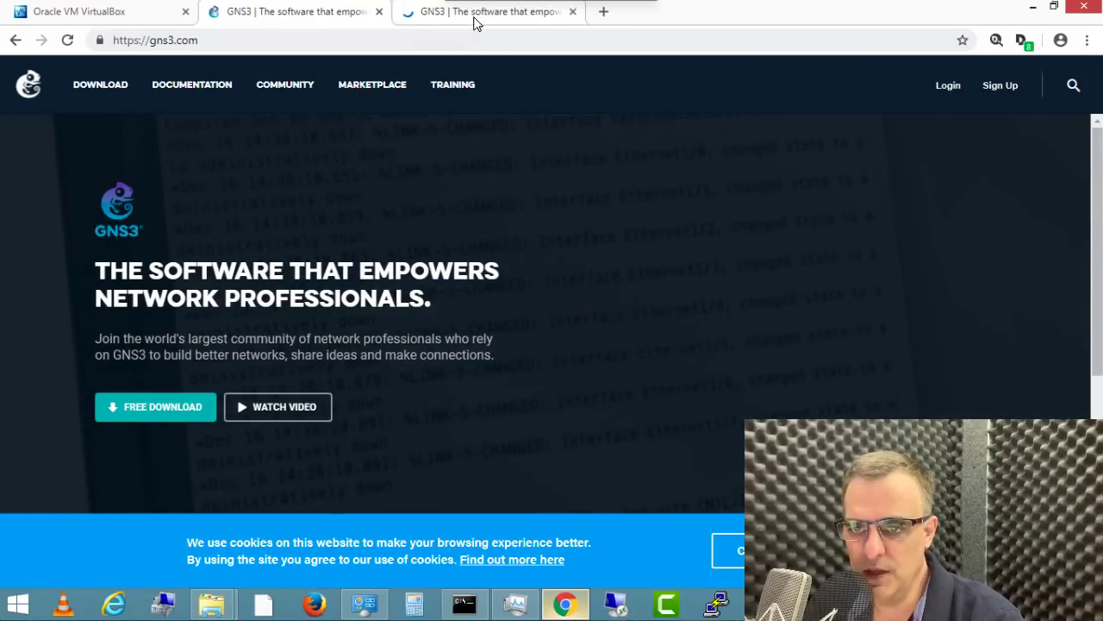
{"action": "left_click", "coordinate": [476, 21]}
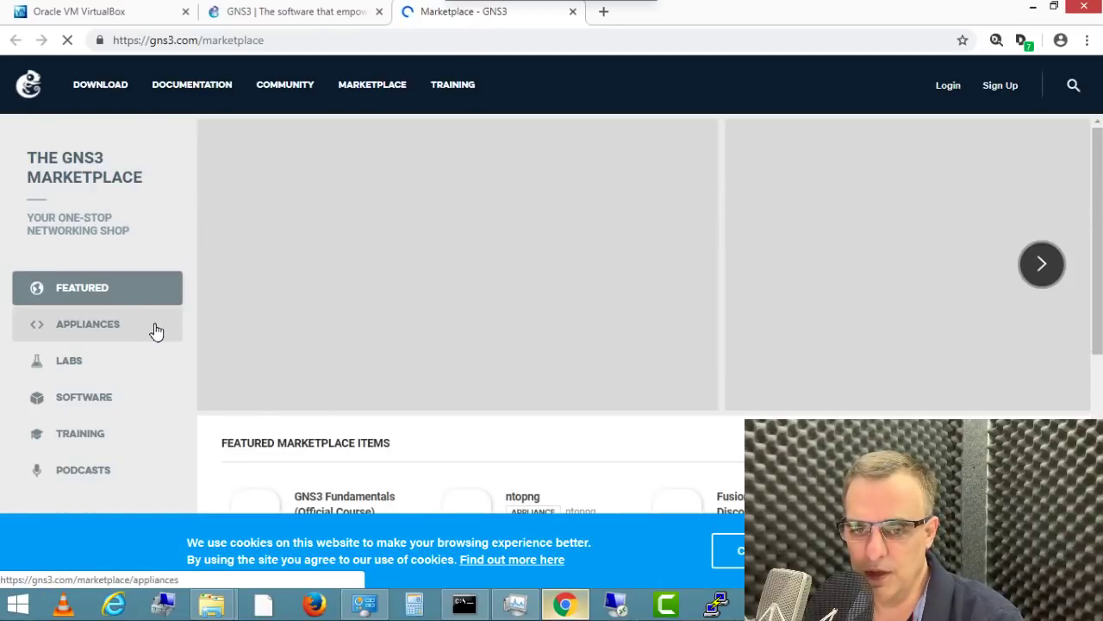
{"action": "left_click", "coordinate": [156, 332]}
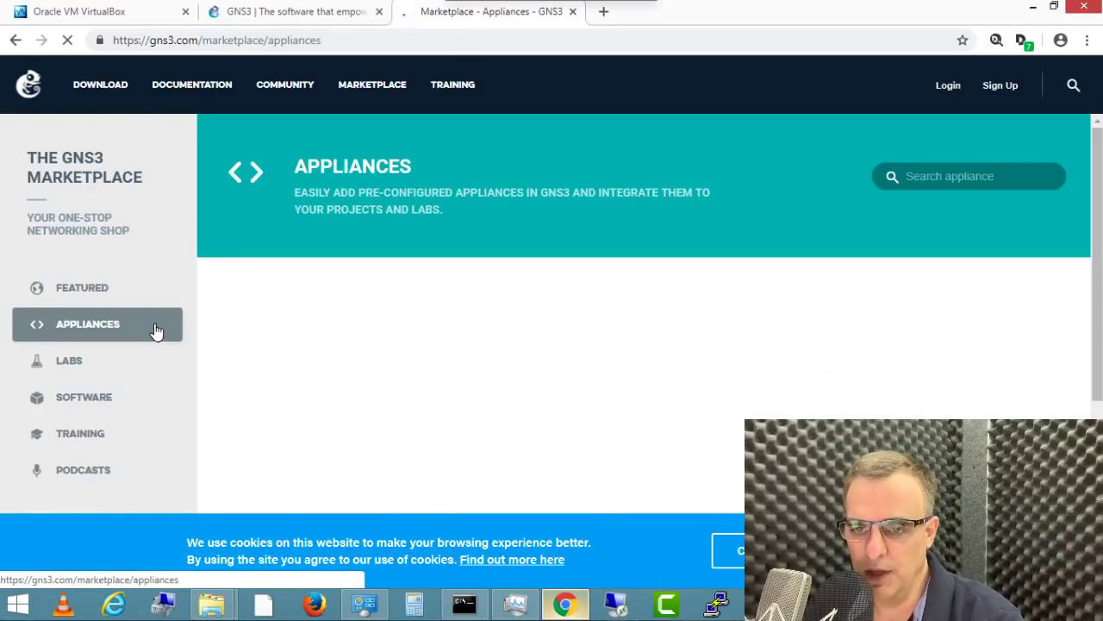
{"action": "left_click", "coordinate": [952, 179]}
{"action": "type", "text": "ios"}
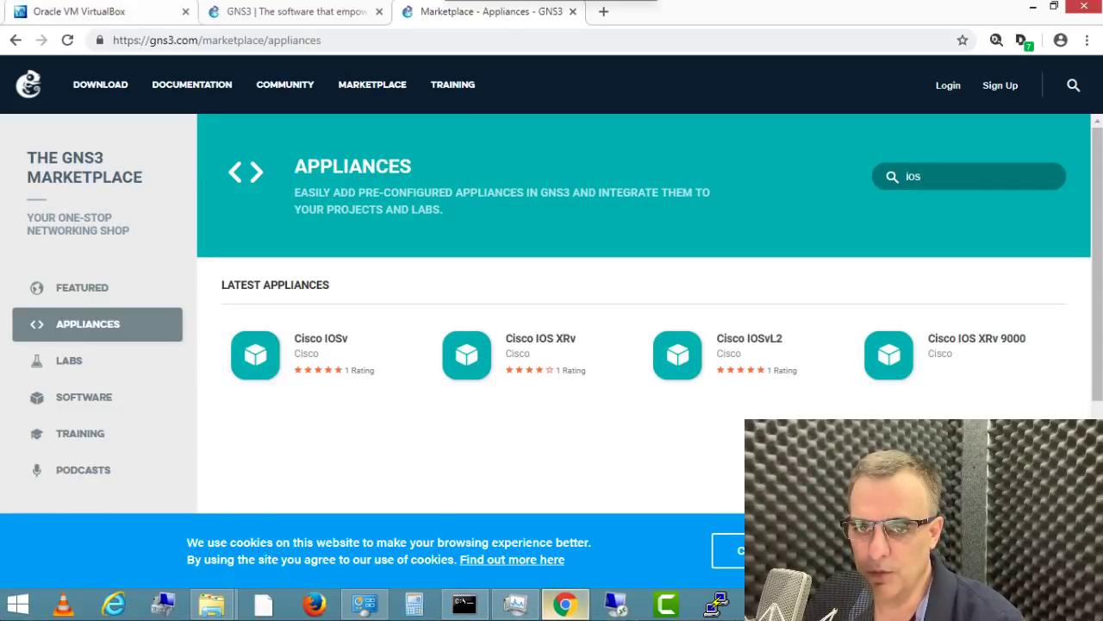
Step: Move the gns3.com homepage tab to the leftmost position
{"action": "left_click", "coordinate": [94, 17]}
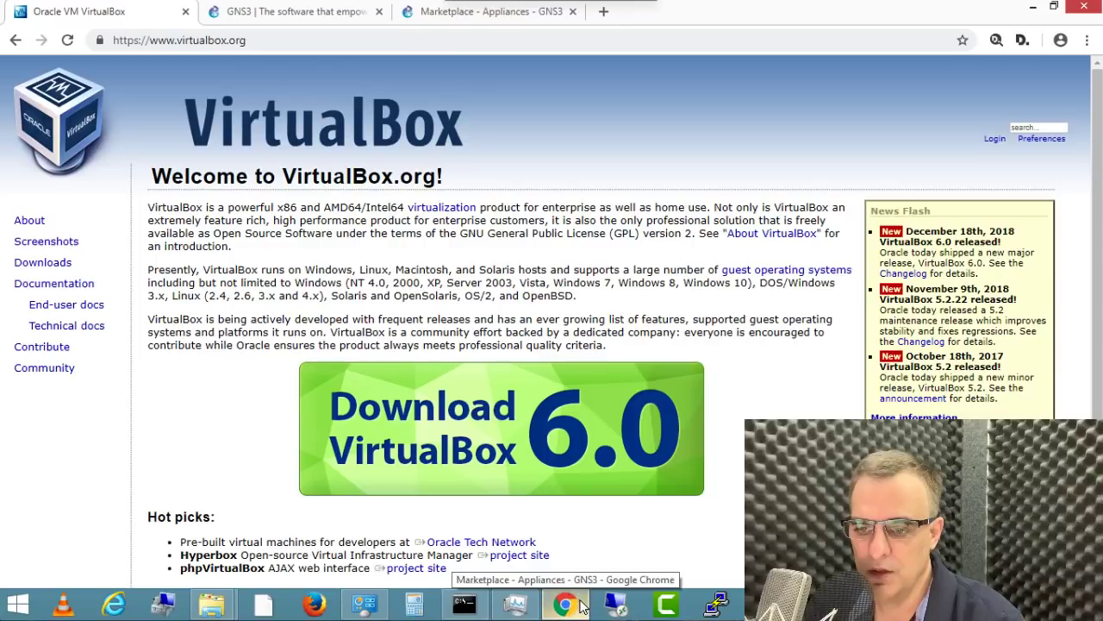
{"action": "left_click", "coordinate": [319, 17]}
{"action": "left_click_drag", "start_coordinate": [319, 17], "coordinate": [99, 14]}
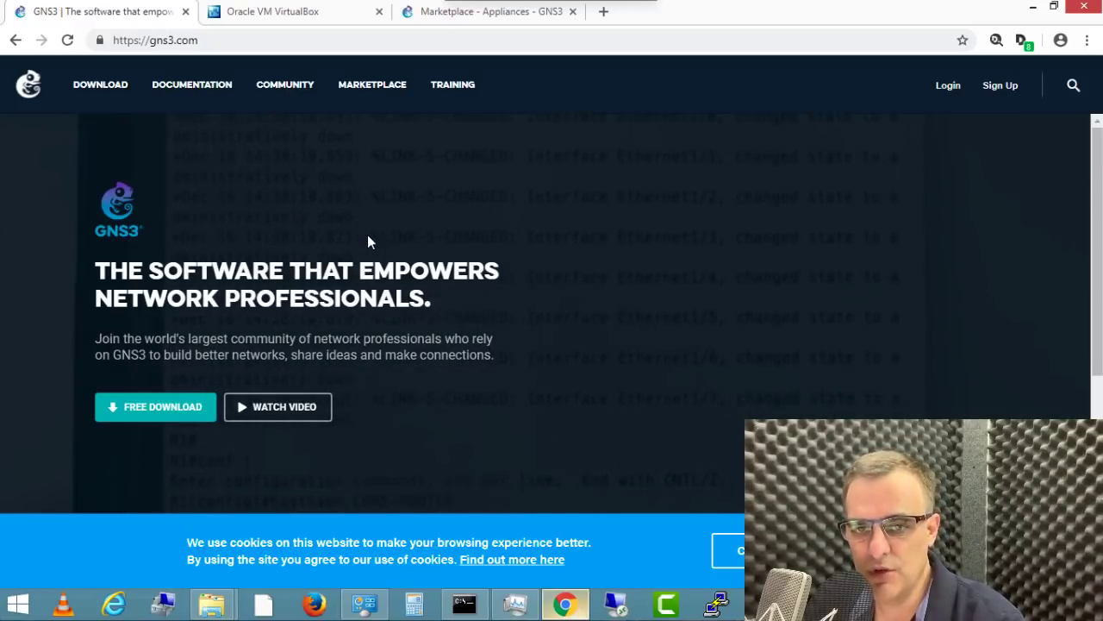
Step: Log in to the GNS3 account, download the GNS3 2.1.11 Windows installer and launch it
{"action": "left_click", "coordinate": [175, 406]}
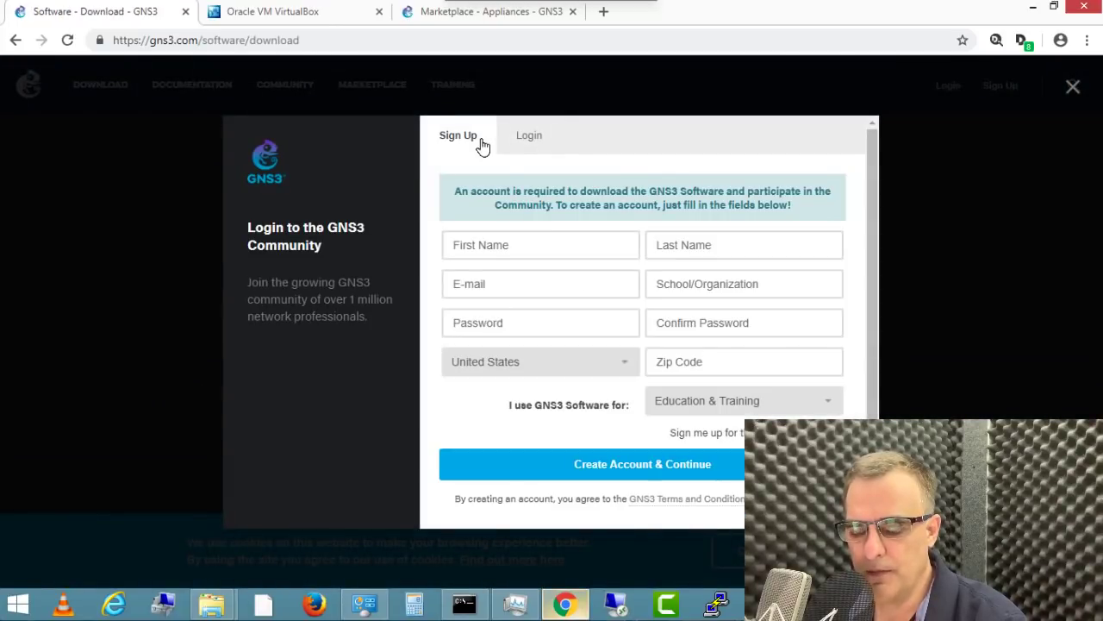
{"action": "left_click", "coordinate": [530, 136]}
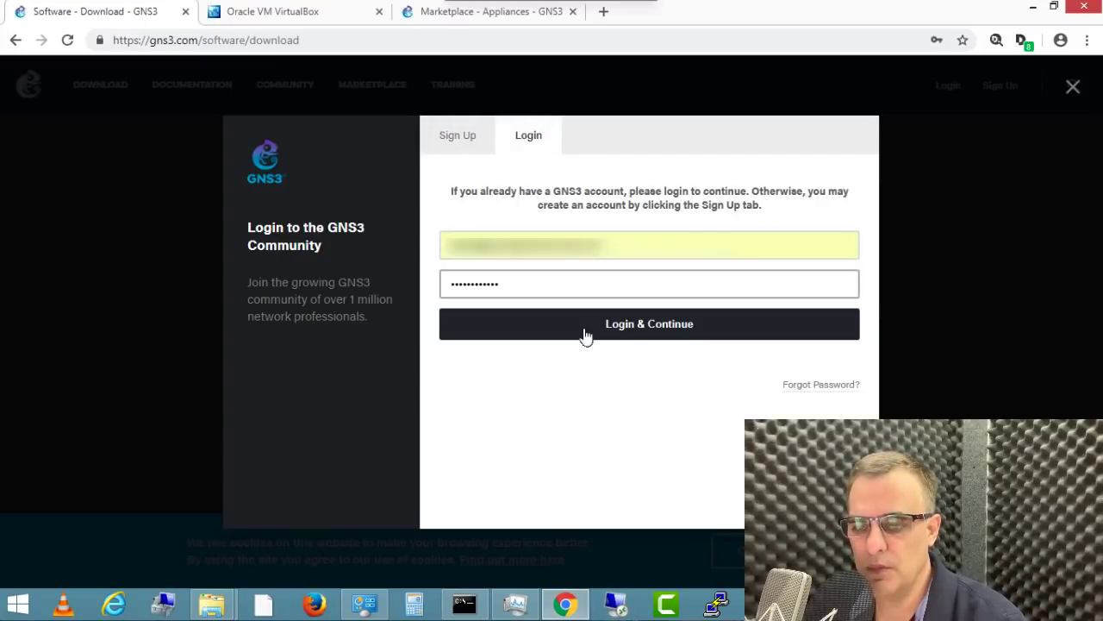
{"action": "left_click", "coordinate": [584, 331]}
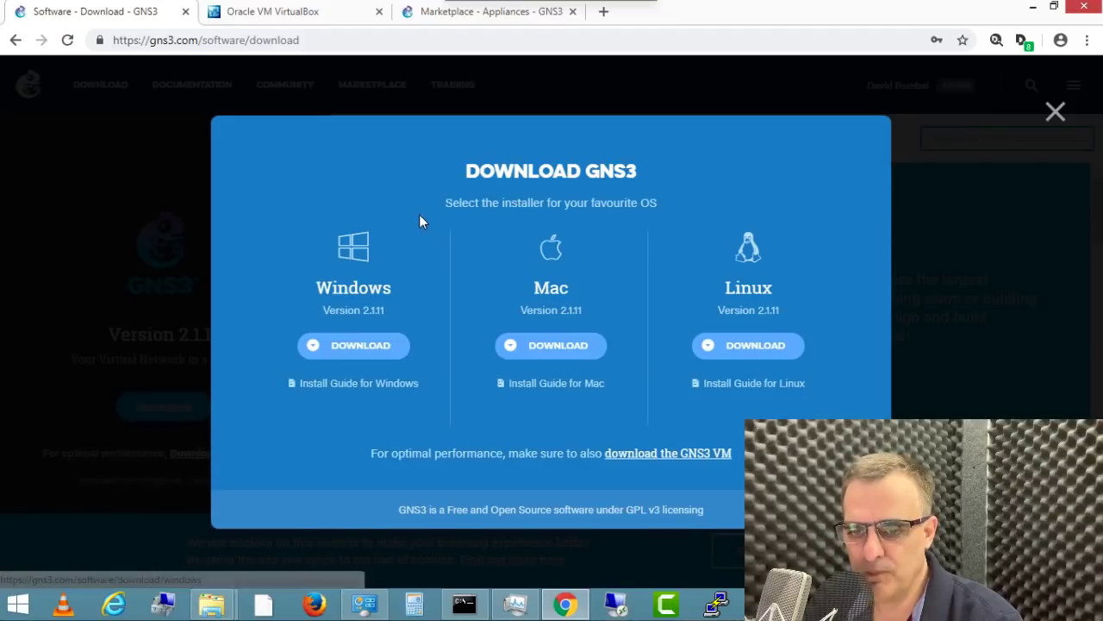
{"action": "left_click", "coordinate": [363, 605]}
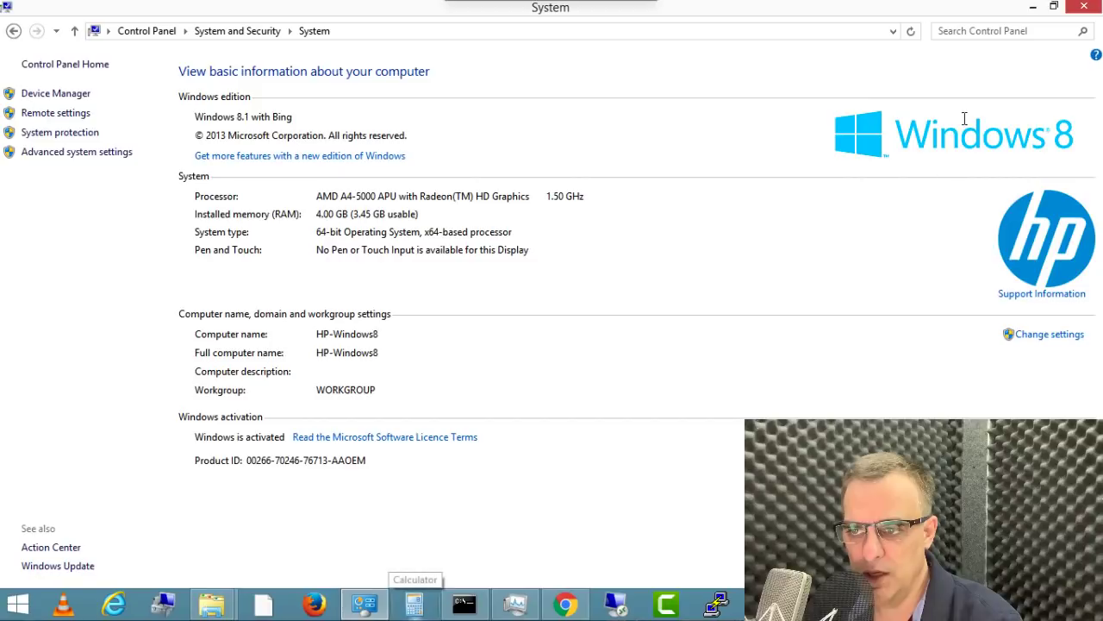
{"action": "left_click", "coordinate": [1034, 6]}
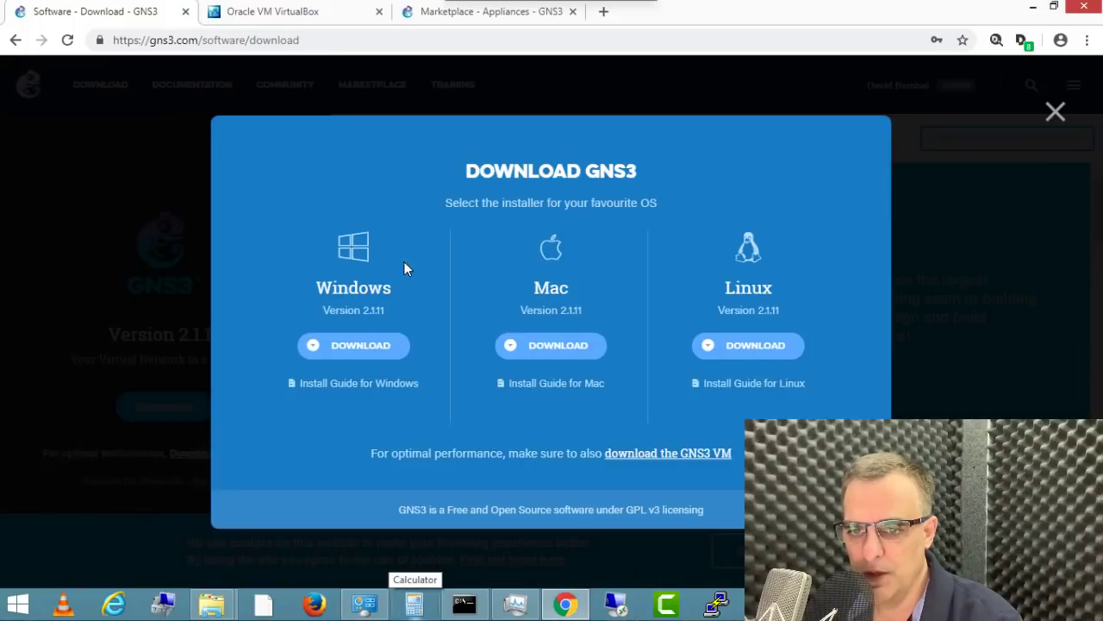
{"action": "left_click", "coordinate": [355, 346]}
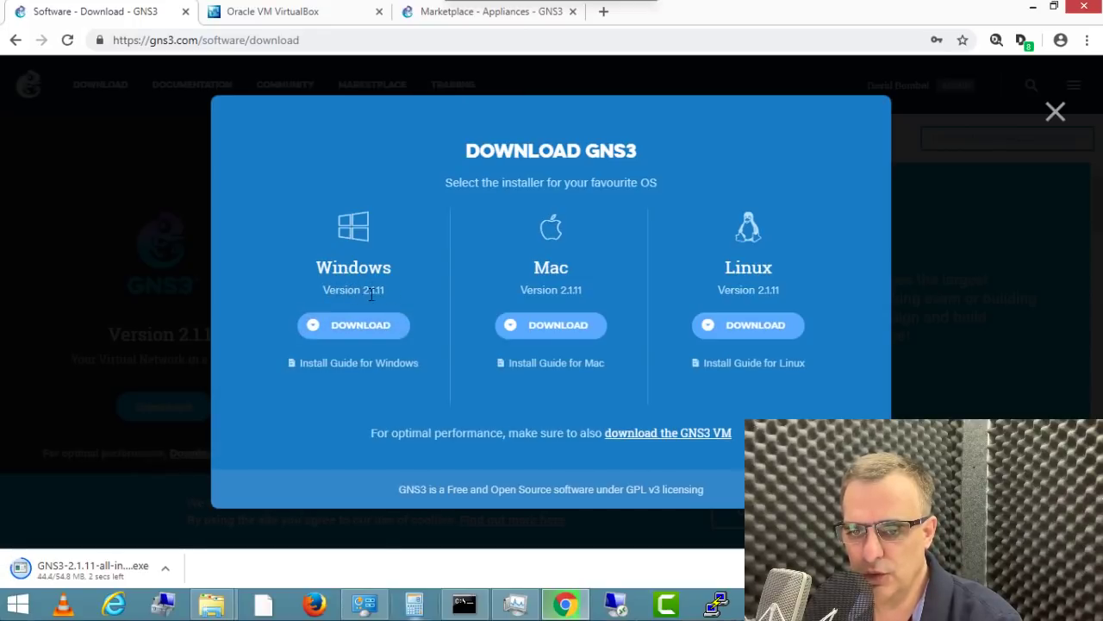
{"action": "left_click", "coordinate": [129, 572]}
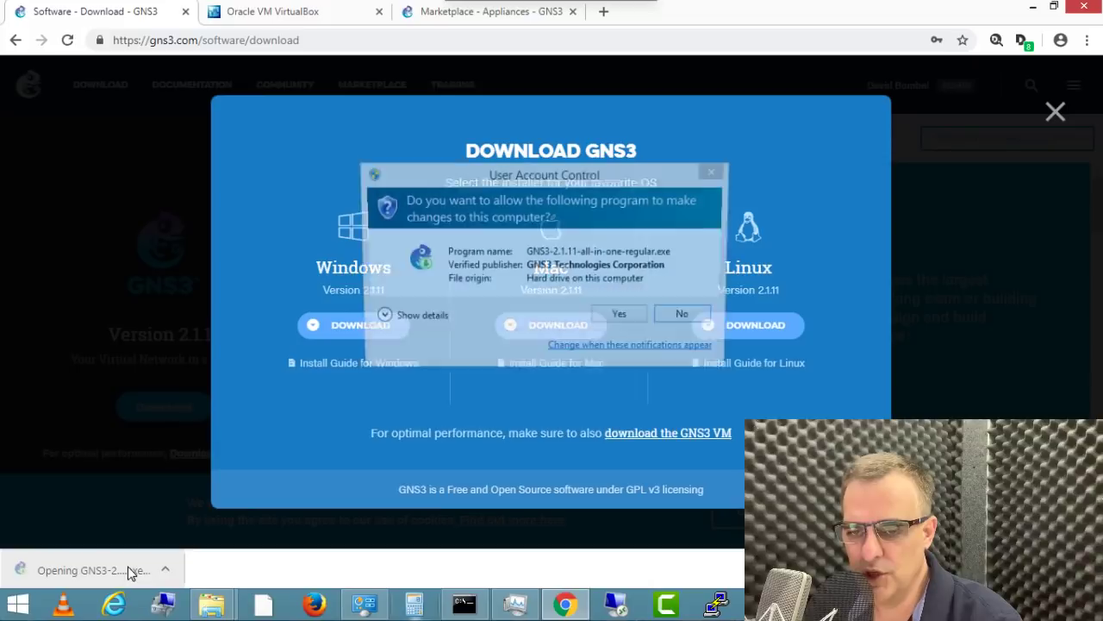
Step: Clear the desktop, approve the installer in User Account Control, and pass the Welcome page
{"action": "left_click", "coordinate": [1027, 16]}
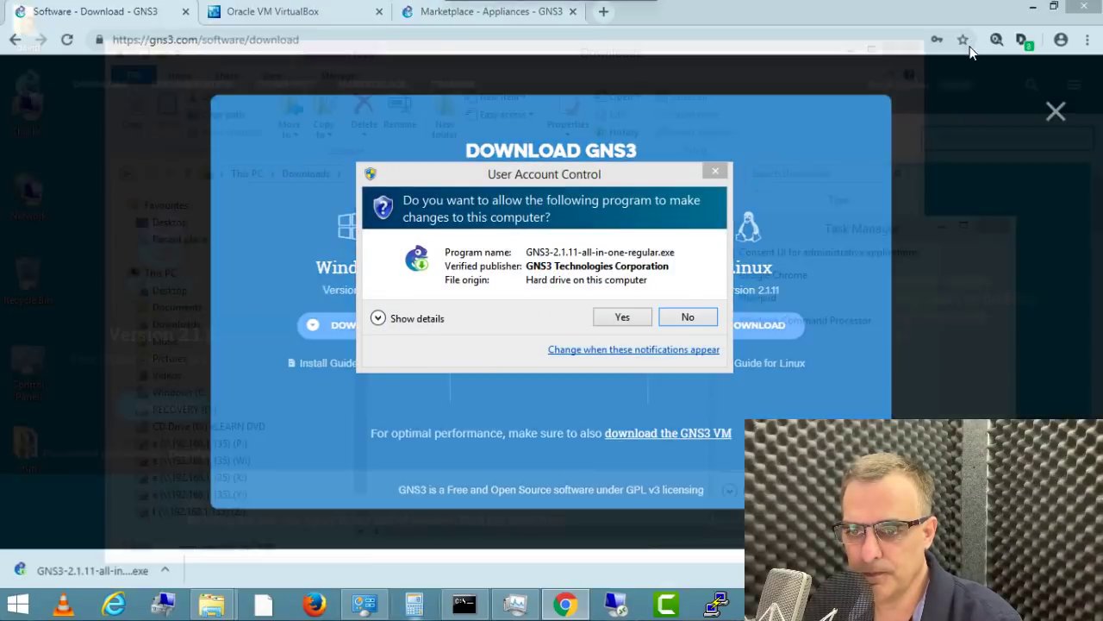
{"action": "left_click", "coordinate": [847, 53]}
{"action": "left_click", "coordinate": [940, 226]}
{"action": "left_click", "coordinate": [622, 317]}
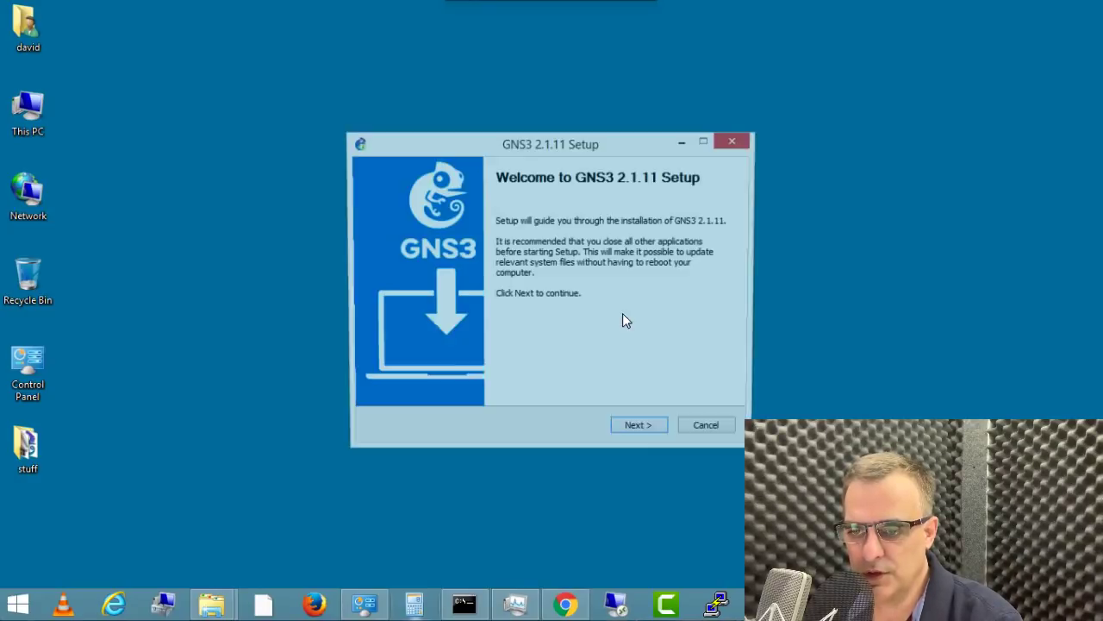
{"action": "left_click", "coordinate": [641, 431]}
Step: Review the GNU General Public License text and accept it with I Agree
{"action": "left_click", "coordinate": [569, 234]}
{"action": "double_click", "coordinate": [593, 242]}
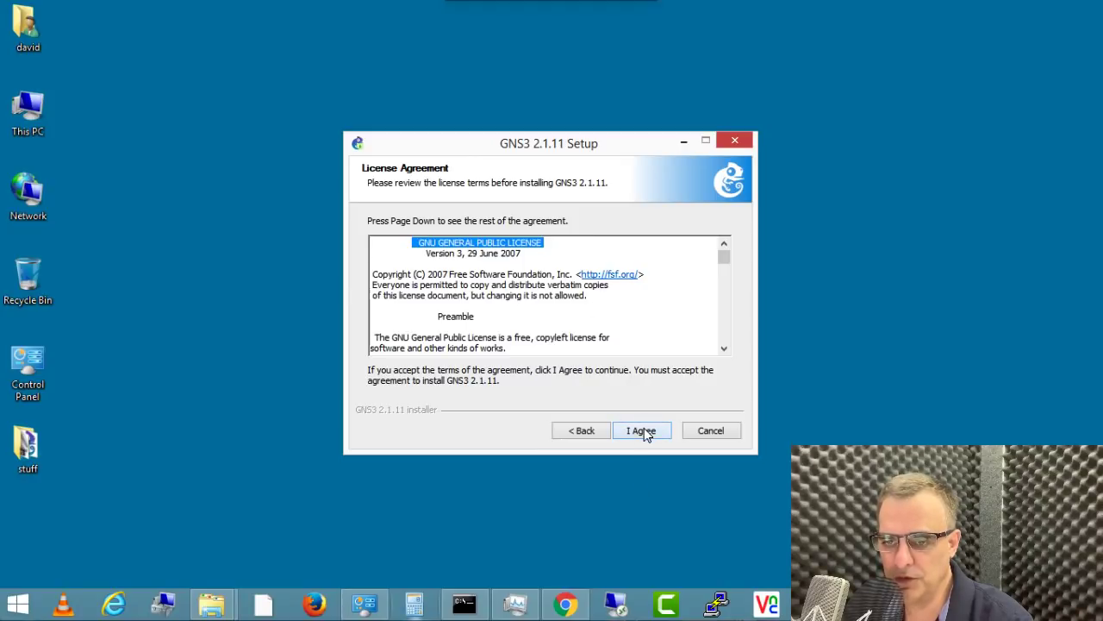
{"action": "left_click_drag", "start_coordinate": [455, 328], "coordinate": [628, 348]}
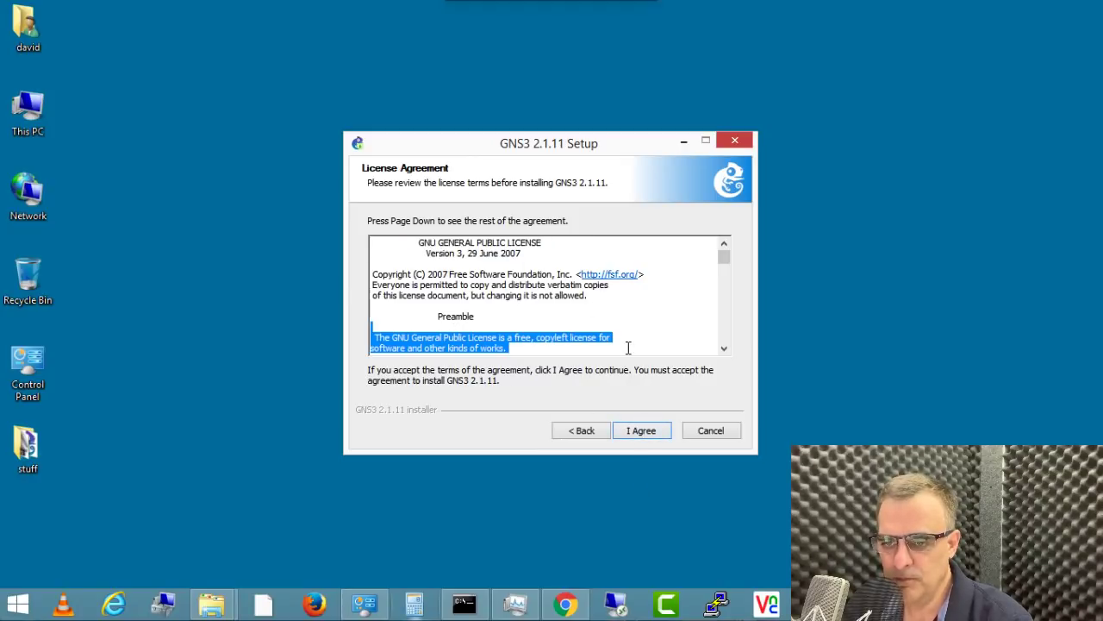
{"action": "left_click", "coordinate": [639, 433]}
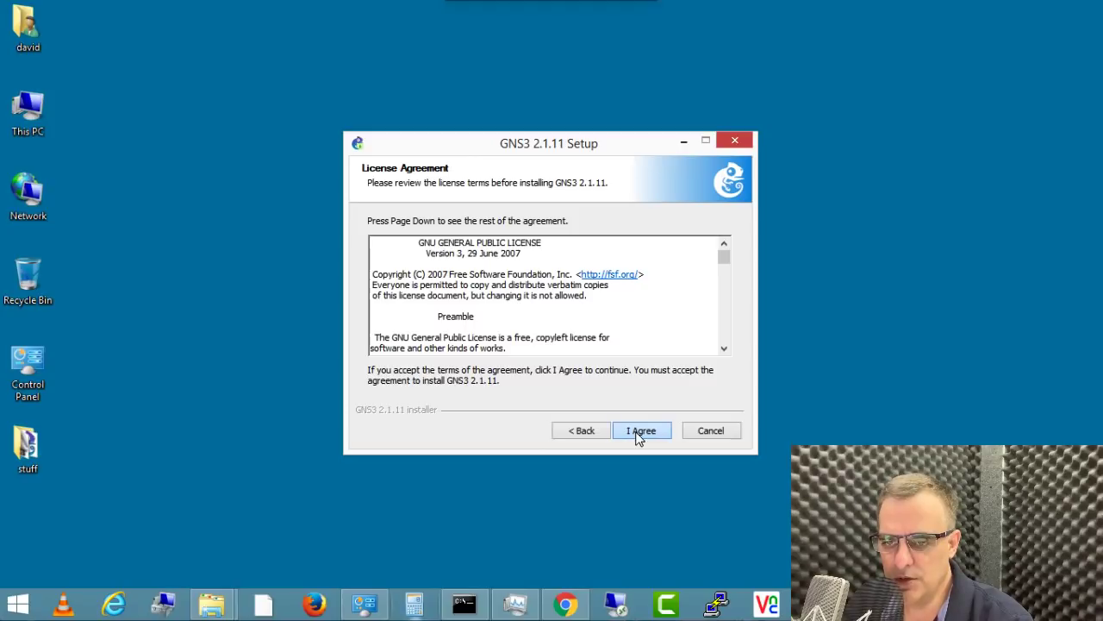
{"action": "left_click", "coordinate": [638, 433]}
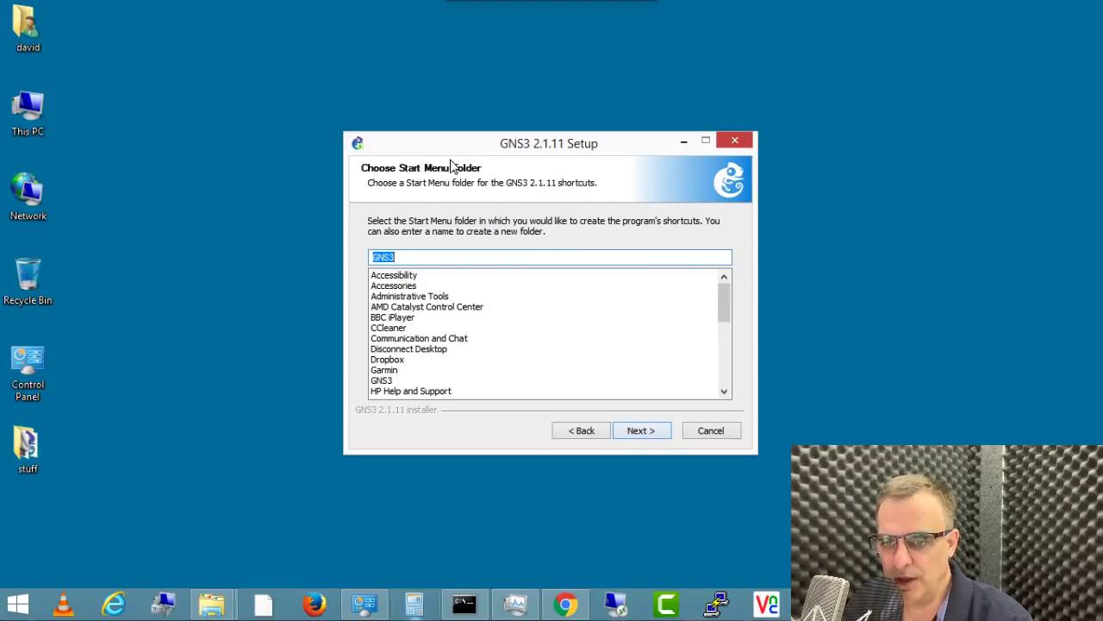
Step: Keep the default 'GNS3' Start Menu folder and the default component selection
{"action": "left_click", "coordinate": [639, 432]}
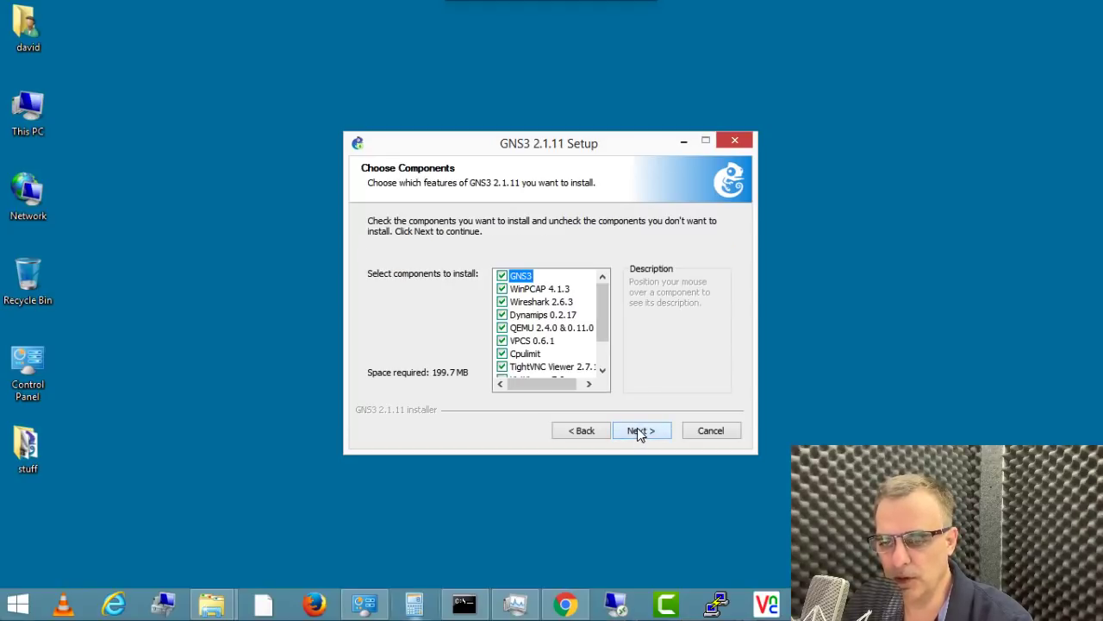
{"action": "left_click_drag", "start_coordinate": [598, 317], "coordinate": [598, 285]}
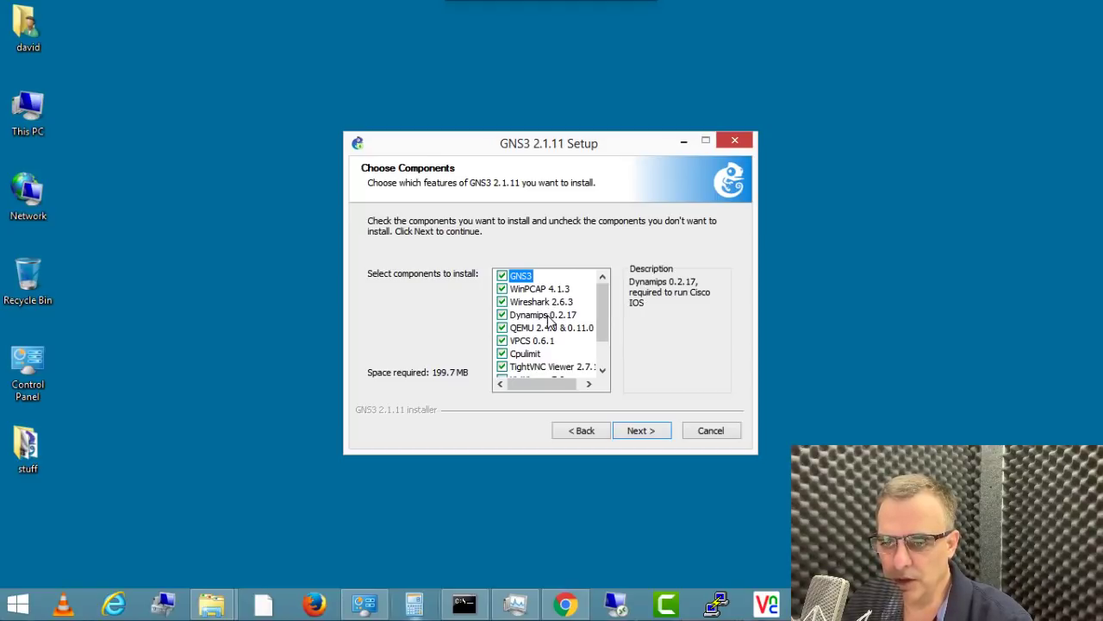
{"action": "left_click_drag", "start_coordinate": [605, 327], "coordinate": [617, 370]}
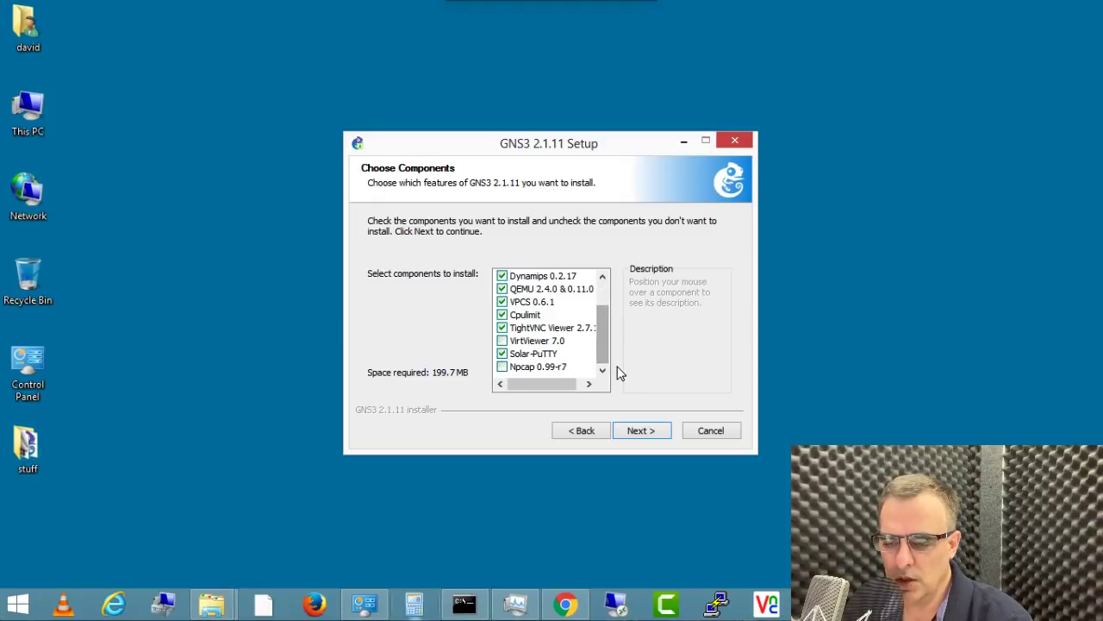
{"action": "left_click", "coordinate": [637, 435]}
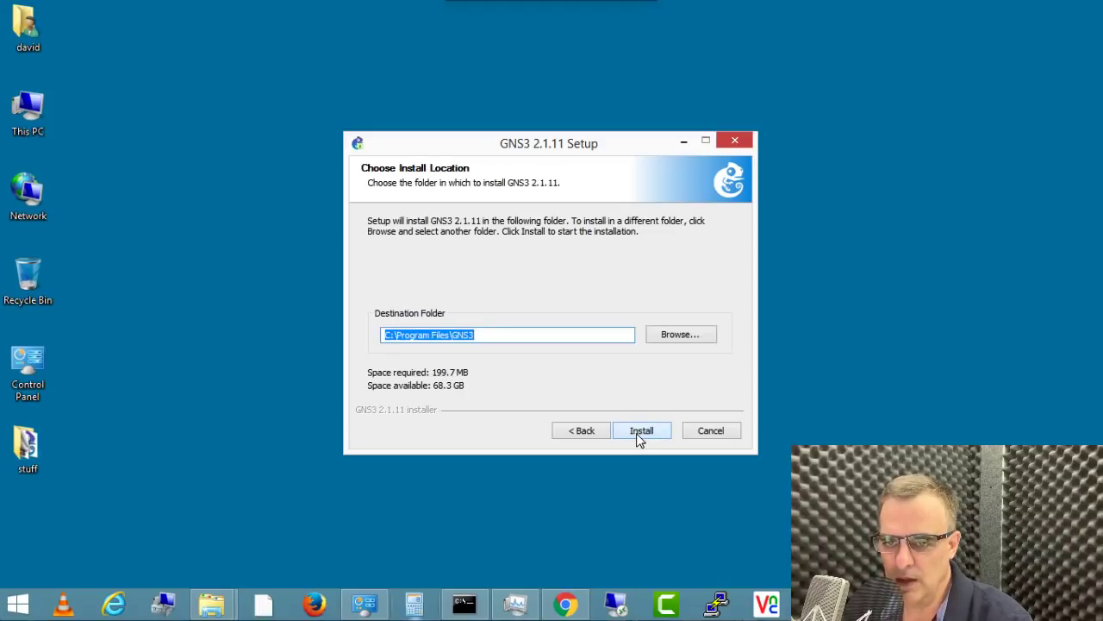
Step: Install into C:\Program Files\GNS3 and move the Wireshark 2.6.3 error prompt aside
{"action": "left_click", "coordinate": [639, 437]}
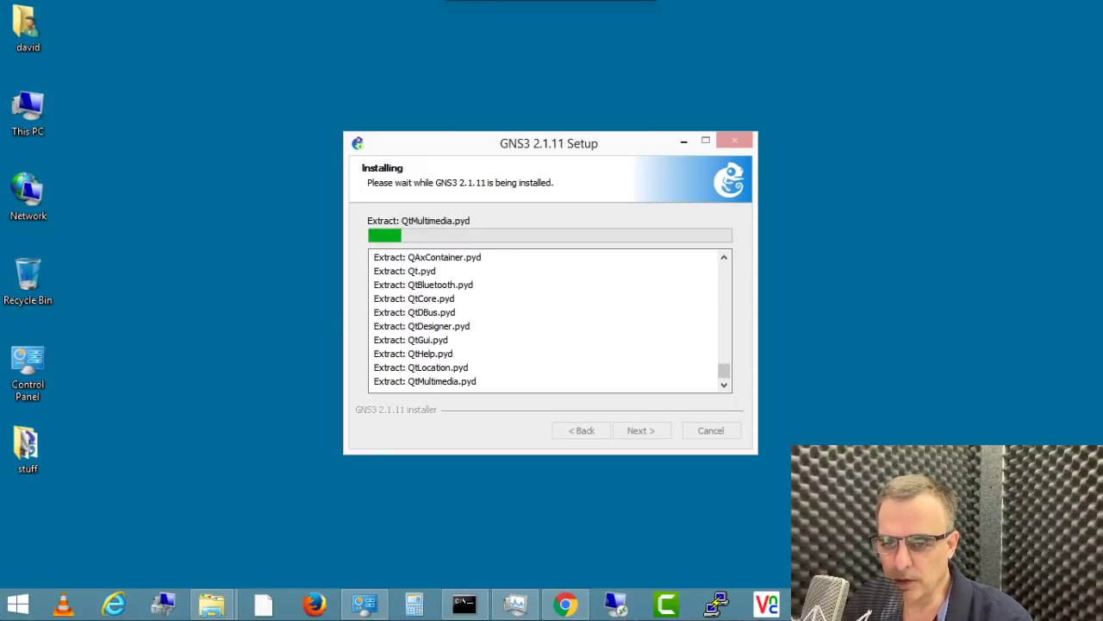
{"action": "left_click_drag", "start_coordinate": [634, 269], "coordinate": [801, 251]}
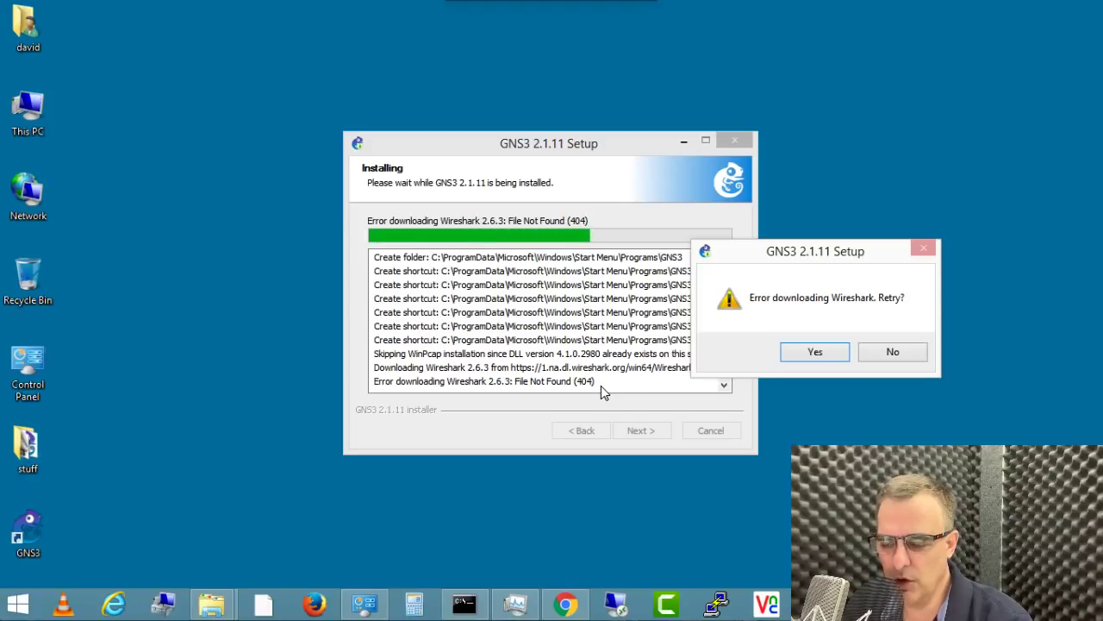
Step: Retry the failing Wireshark 2.6.3 download three times, then skip it with No
{"action": "left_click", "coordinate": [815, 352]}
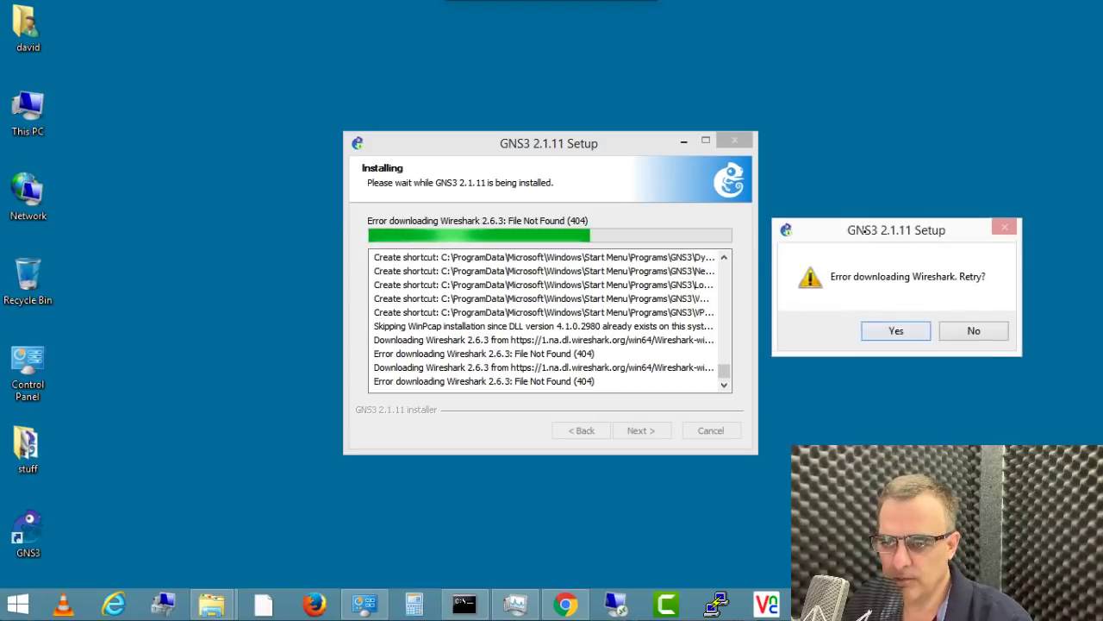
{"action": "left_click_drag", "start_coordinate": [862, 255], "coordinate": [833, 254]}
{"action": "left_click", "coordinate": [861, 355]}
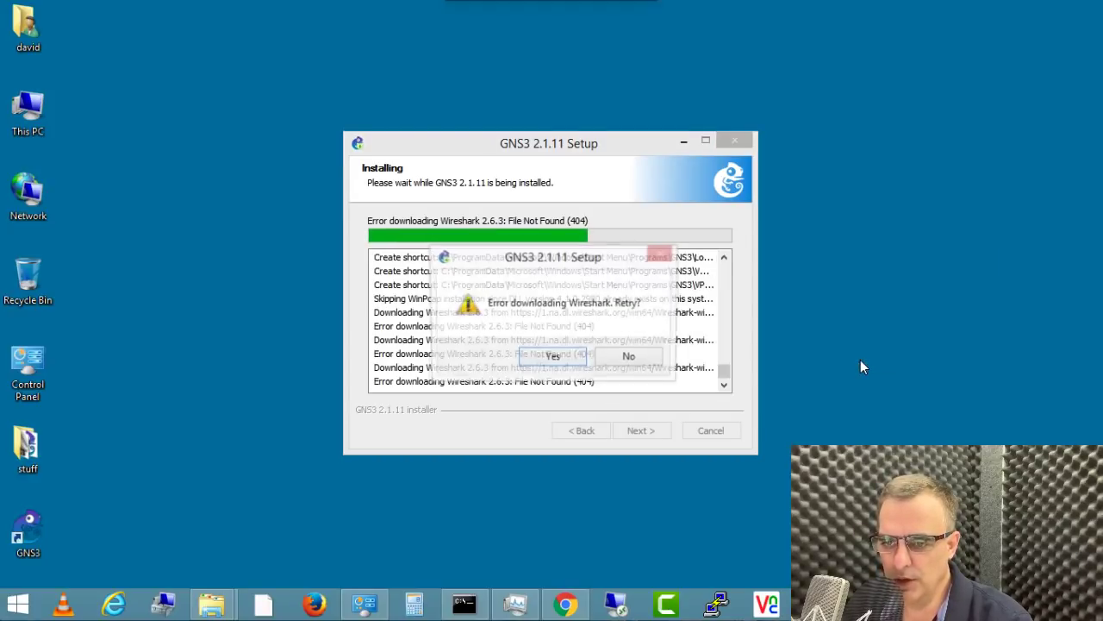
{"action": "left_click", "coordinate": [561, 358]}
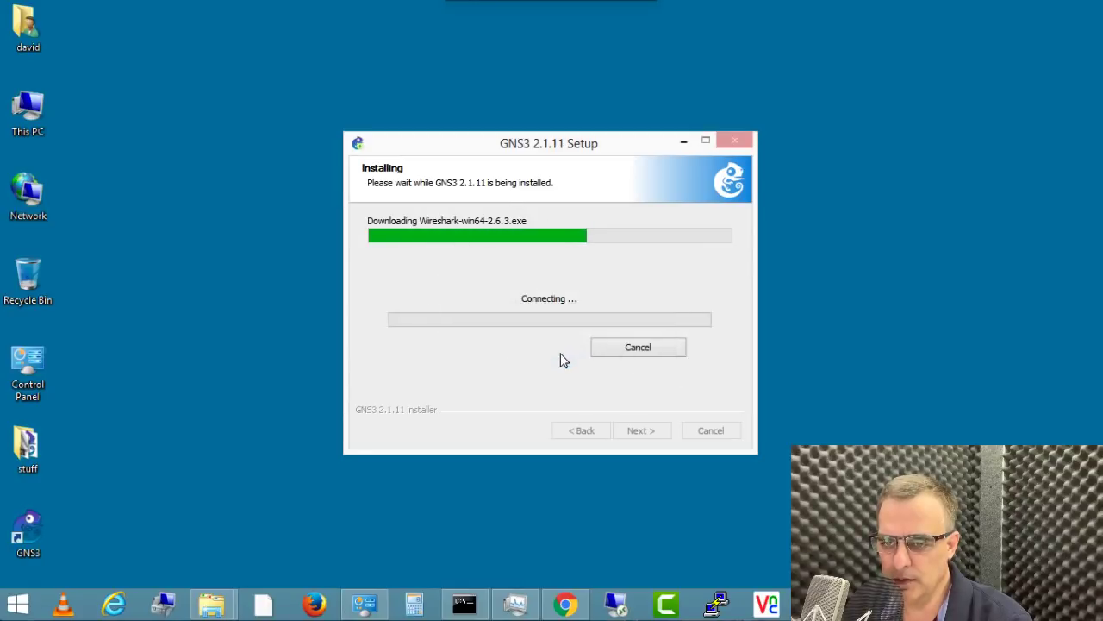
{"action": "left_click_drag", "start_coordinate": [537, 256], "coordinate": [816, 264]}
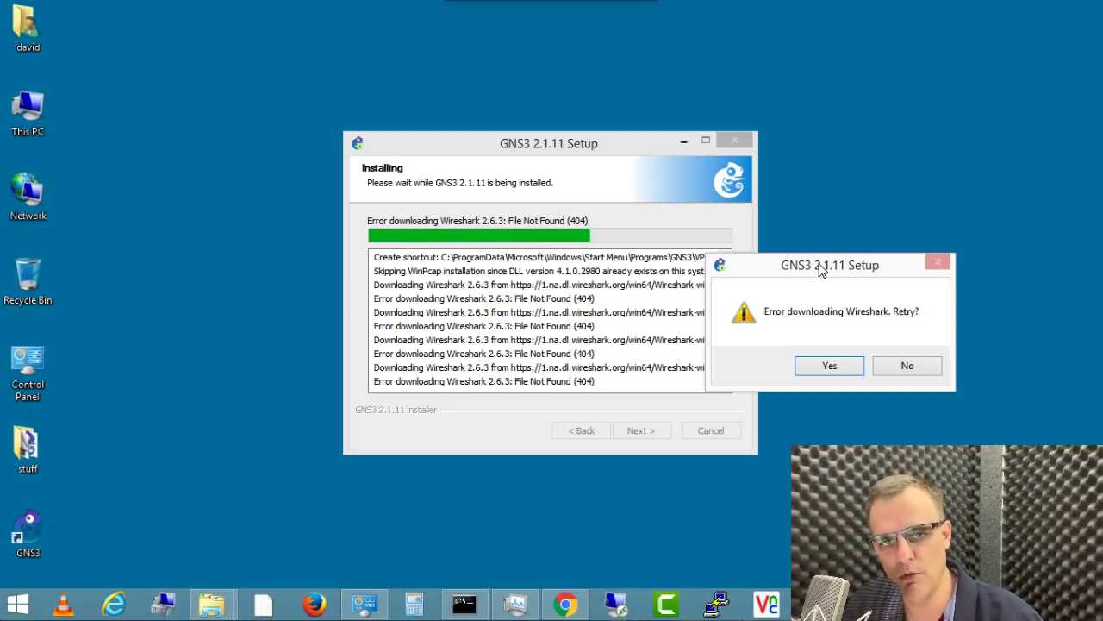
{"action": "left_click", "coordinate": [893, 366]}
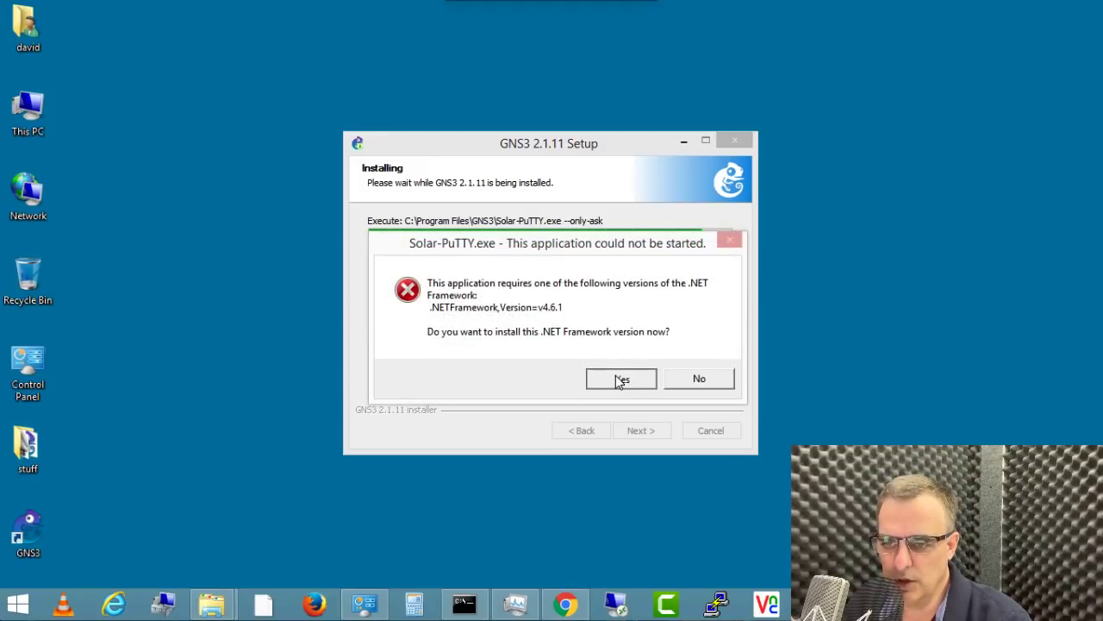
Step: Finish the GNS3 2.1.11 installer, answering the .NET prompt and declining the Solarwinds Standard Toolset
{"action": "left_click", "coordinate": [618, 380]}
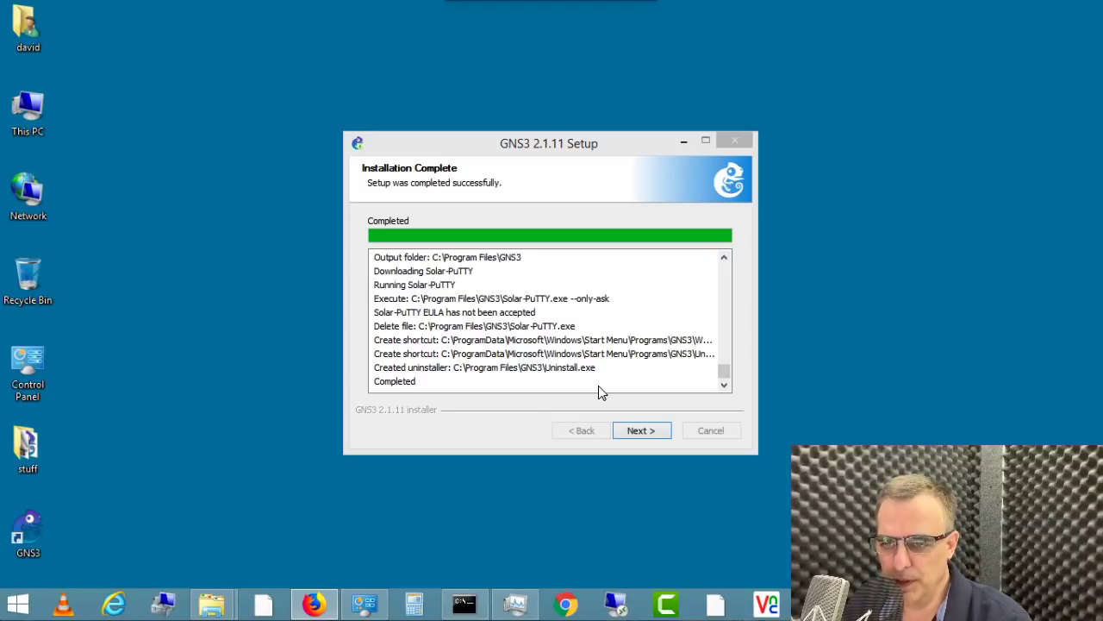
{"action": "left_click", "coordinate": [638, 431]}
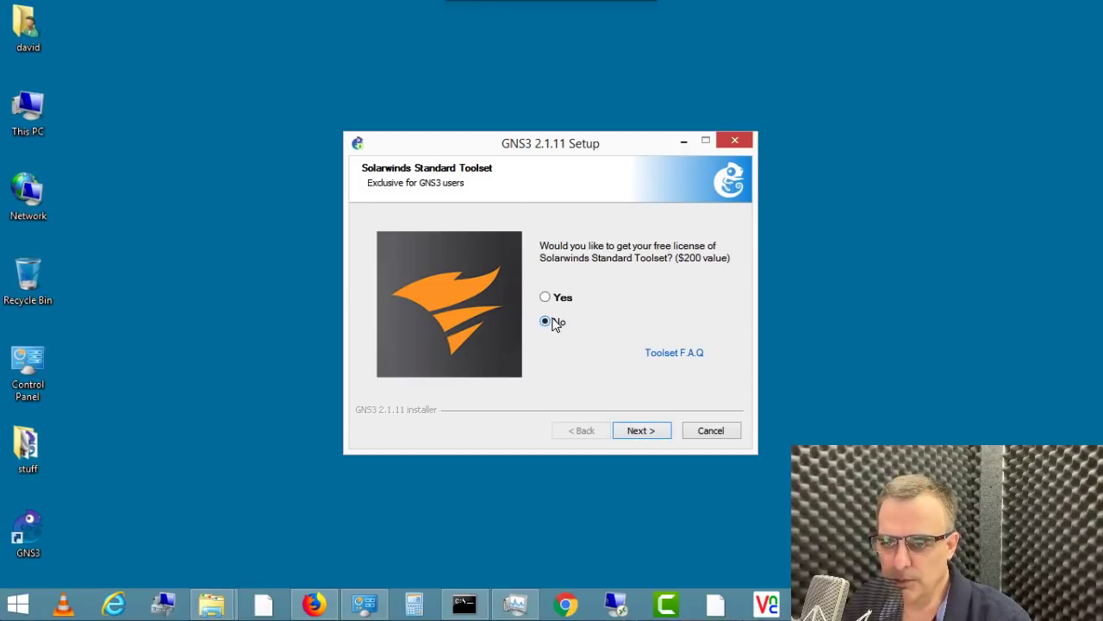
{"action": "left_click", "coordinate": [646, 433]}
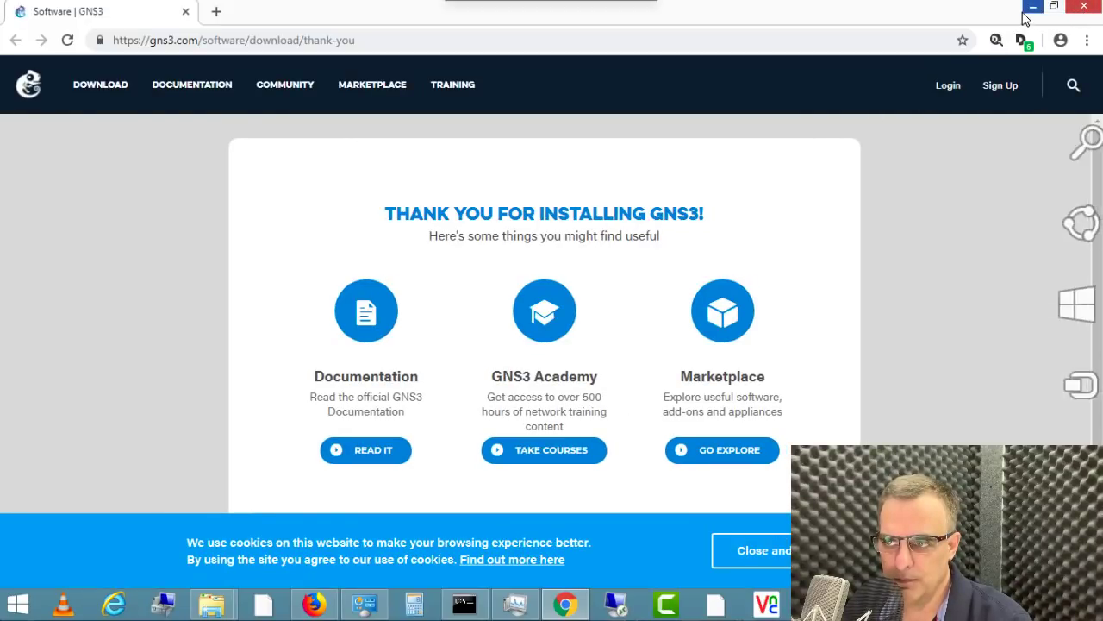
Step: Close the Chrome window and cancel the GNS3 first-run Setup Wizard
{"action": "left_click", "coordinate": [1084, 11]}
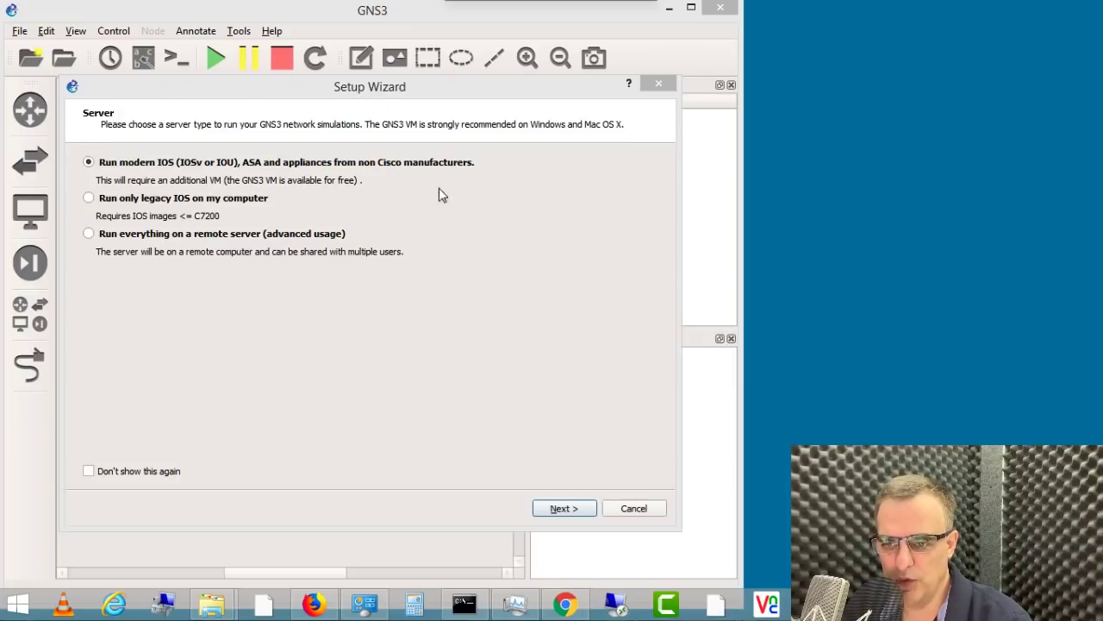
{"action": "left_click", "coordinate": [625, 511]}
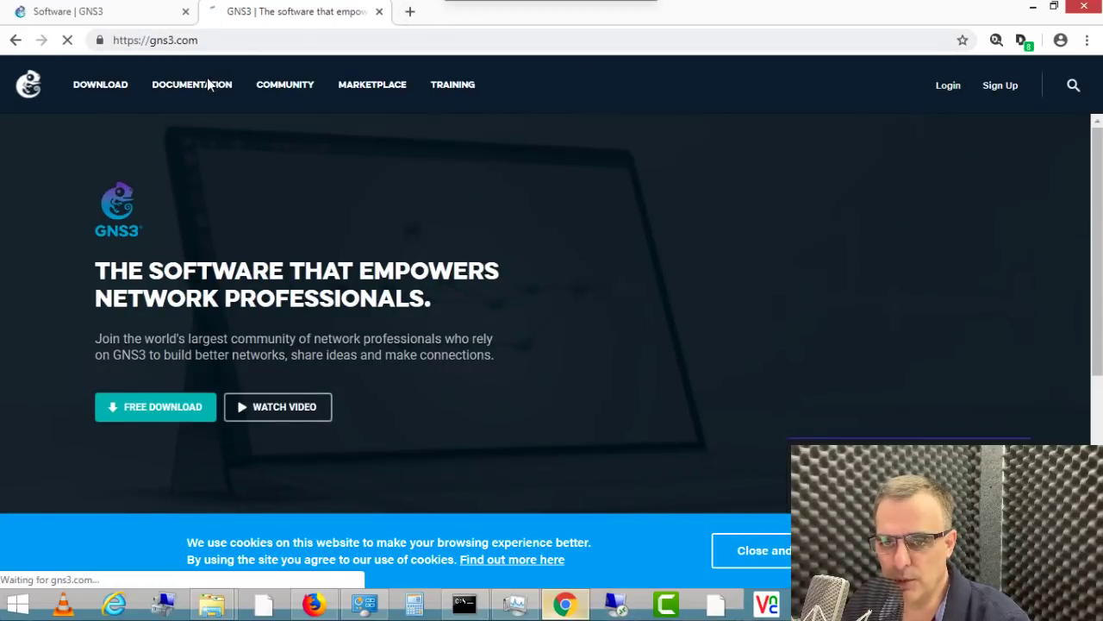
Step: Read the docs.gns3.com Windows getting-started guide, visit the Community page, then select the local server
{"action": "left_click", "coordinate": [207, 84]}
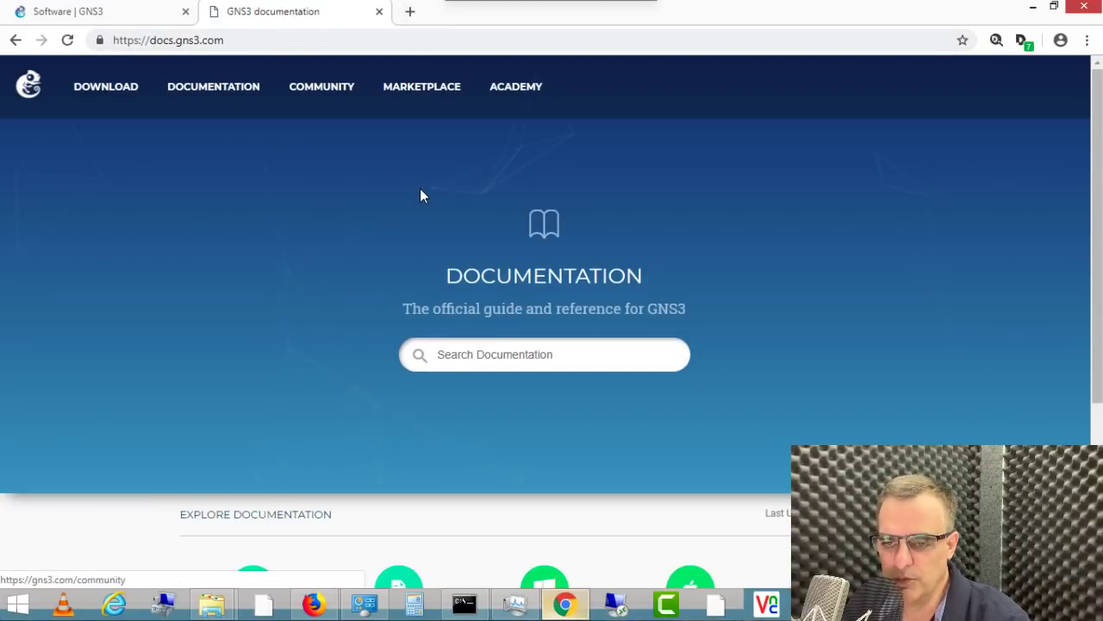
{"action": "scroll", "coordinate": [420, 196], "scroll_direction": "down", "scroll_amount": 3}
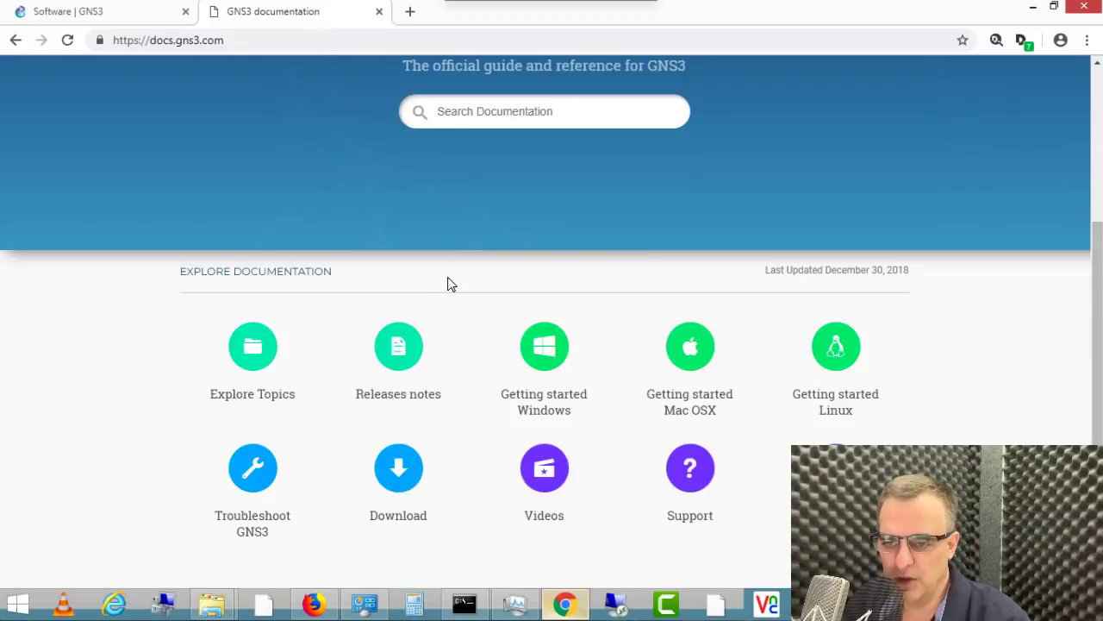
{"action": "left_click", "coordinate": [565, 353]}
{"action": "scroll", "coordinate": [529, 328], "scroll_direction": "down", "scroll_amount": 2}
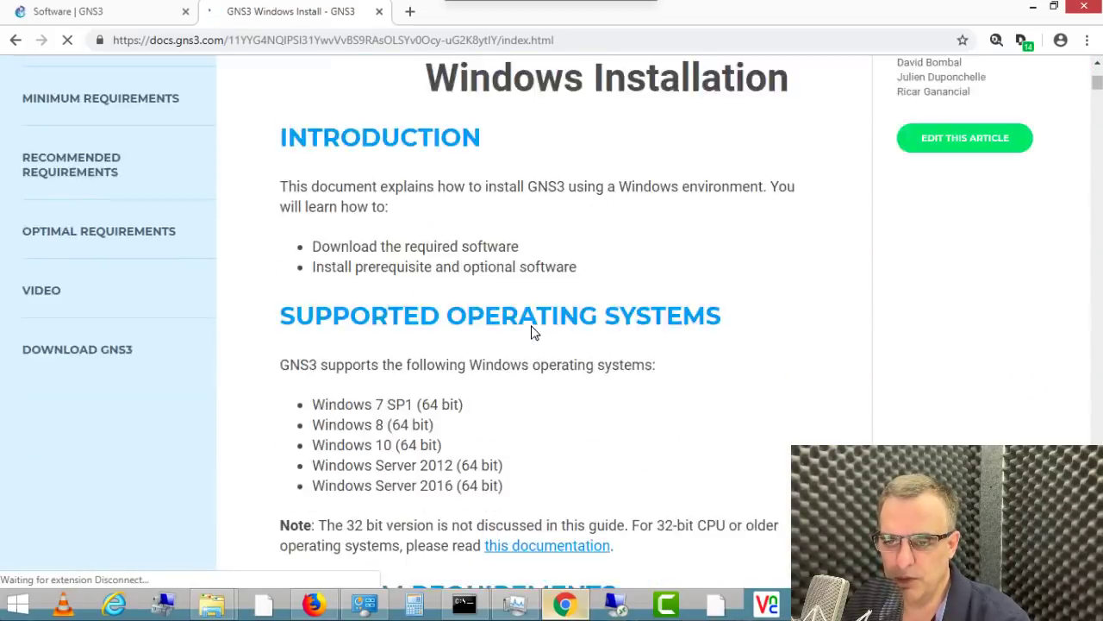
{"action": "scroll", "coordinate": [532, 332], "scroll_direction": "down", "scroll_amount": 5}
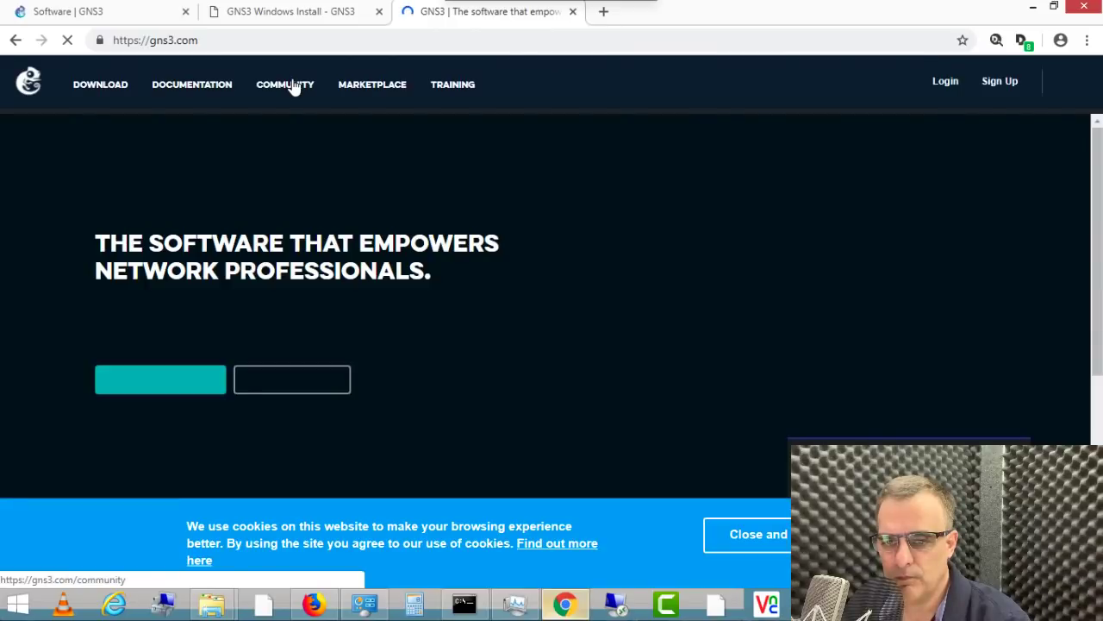
{"action": "left_click", "coordinate": [288, 85]}
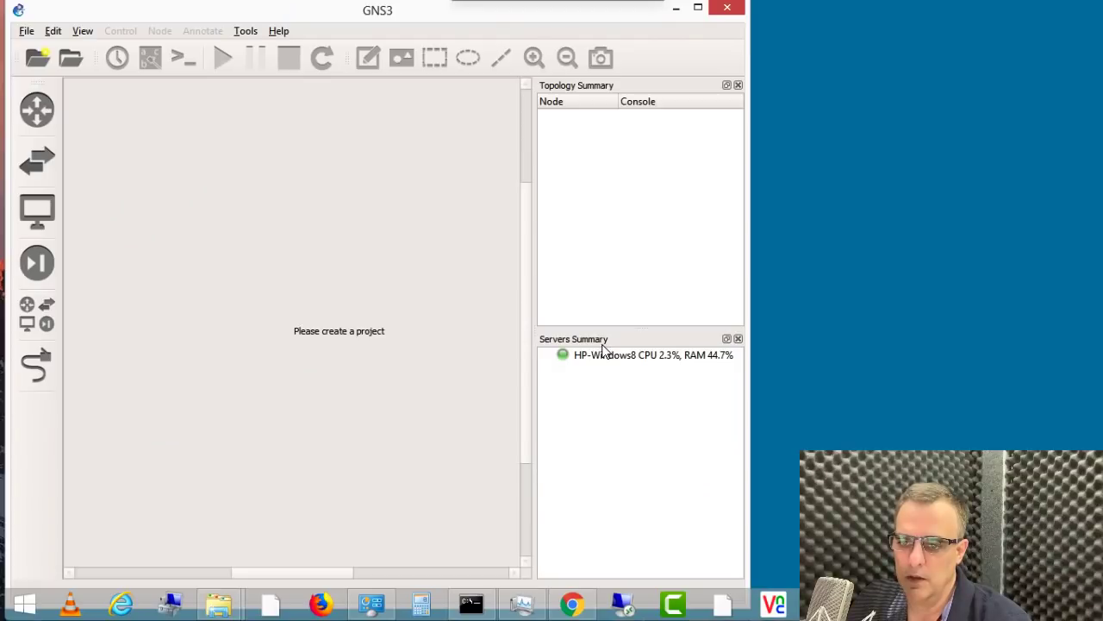
{"action": "left_click", "coordinate": [608, 357]}
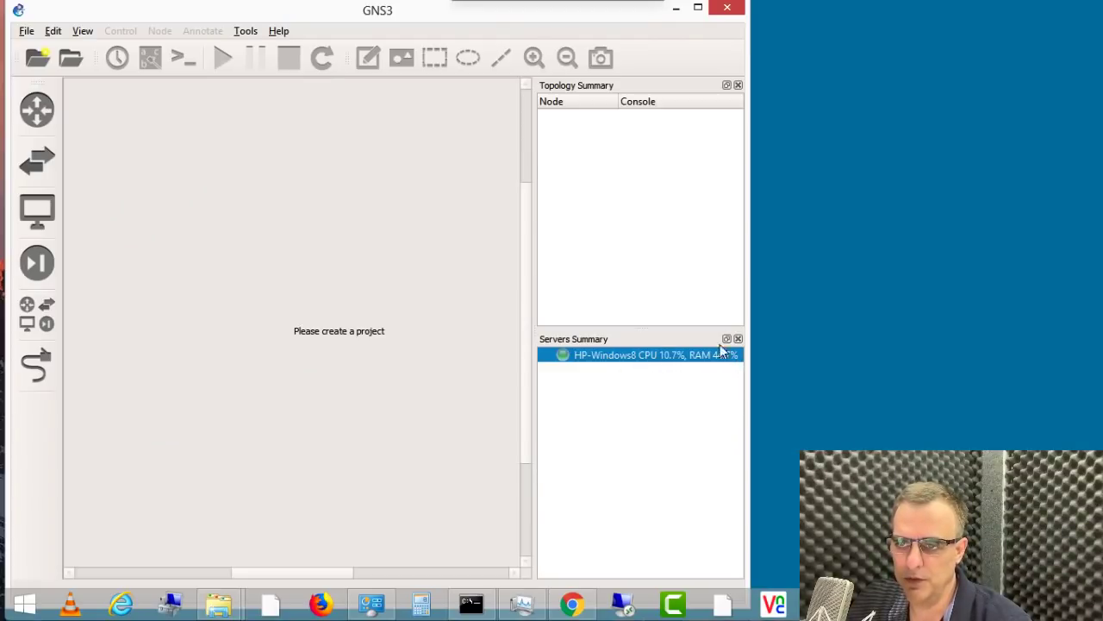
Step: Maximise GNS3 and show the Server page of Edit > Preferences (127.0.0.1, port 3080)
{"action": "left_click", "coordinate": [697, 7]}
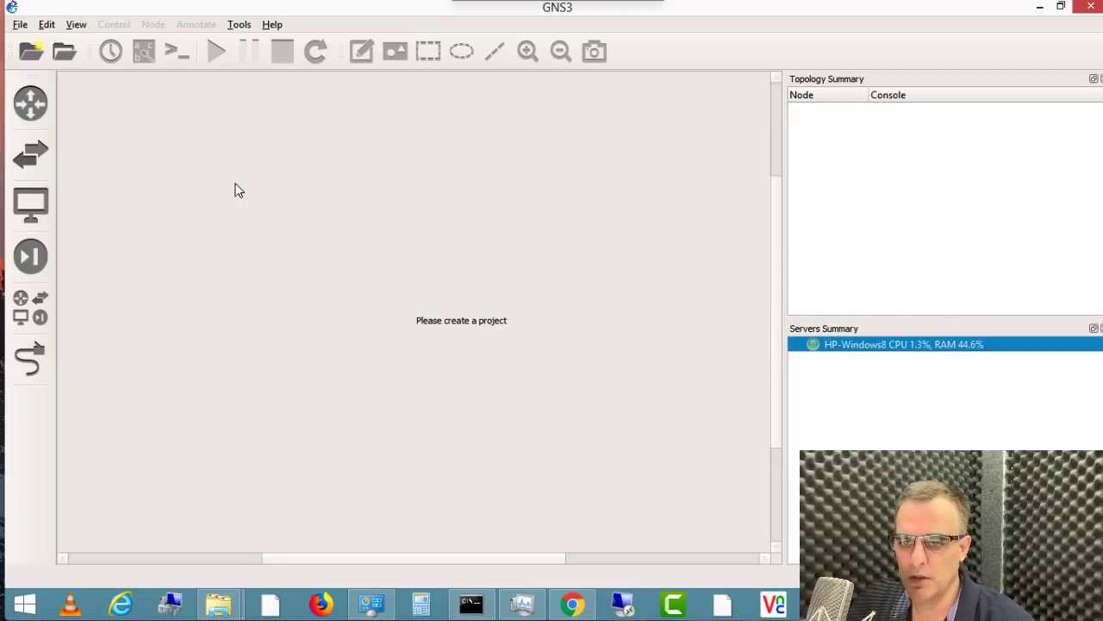
{"action": "left_click", "coordinate": [48, 25]}
{"action": "left_click", "coordinate": [65, 100]}
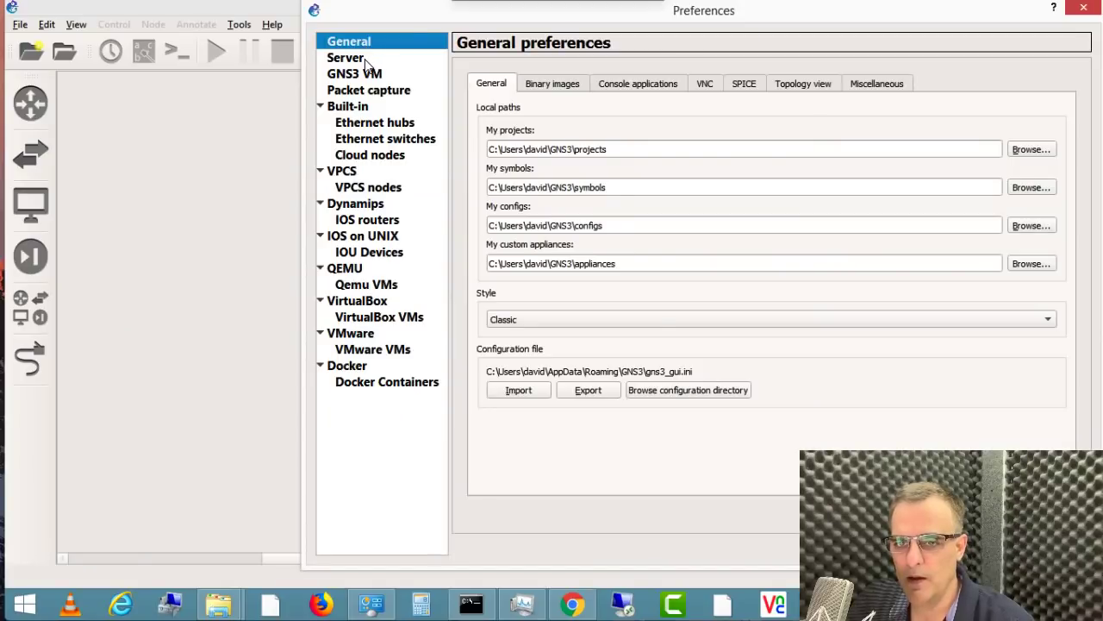
{"action": "left_click", "coordinate": [353, 59]}
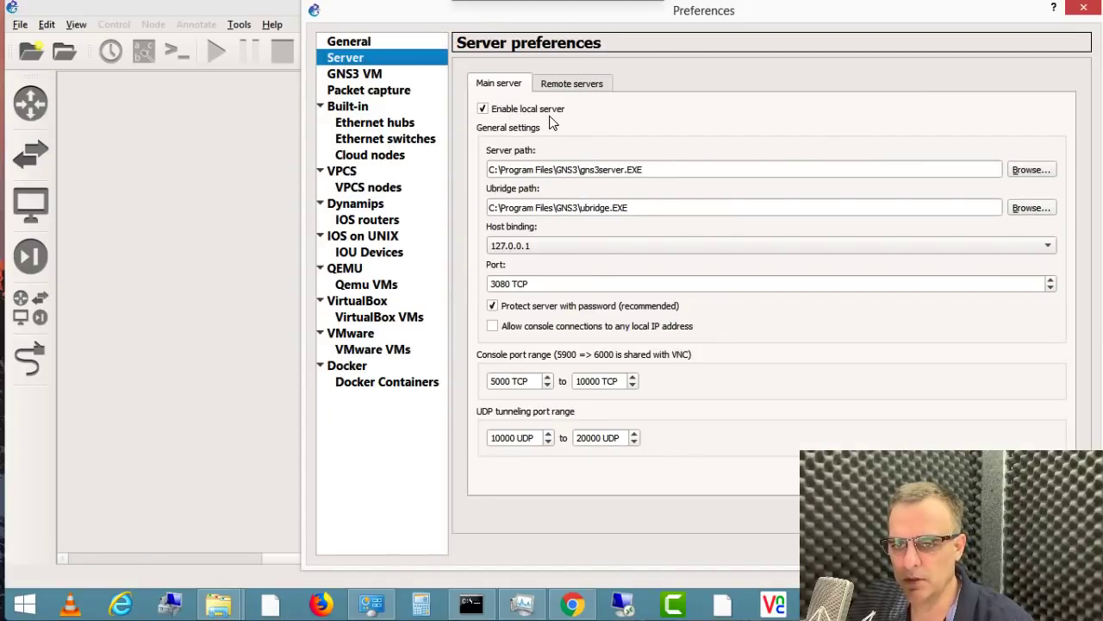
Step: Keep VirtualBox as the GNS3 VM virtualization engine, then bring the VirtualBox website forward
{"action": "left_click", "coordinate": [373, 79]}
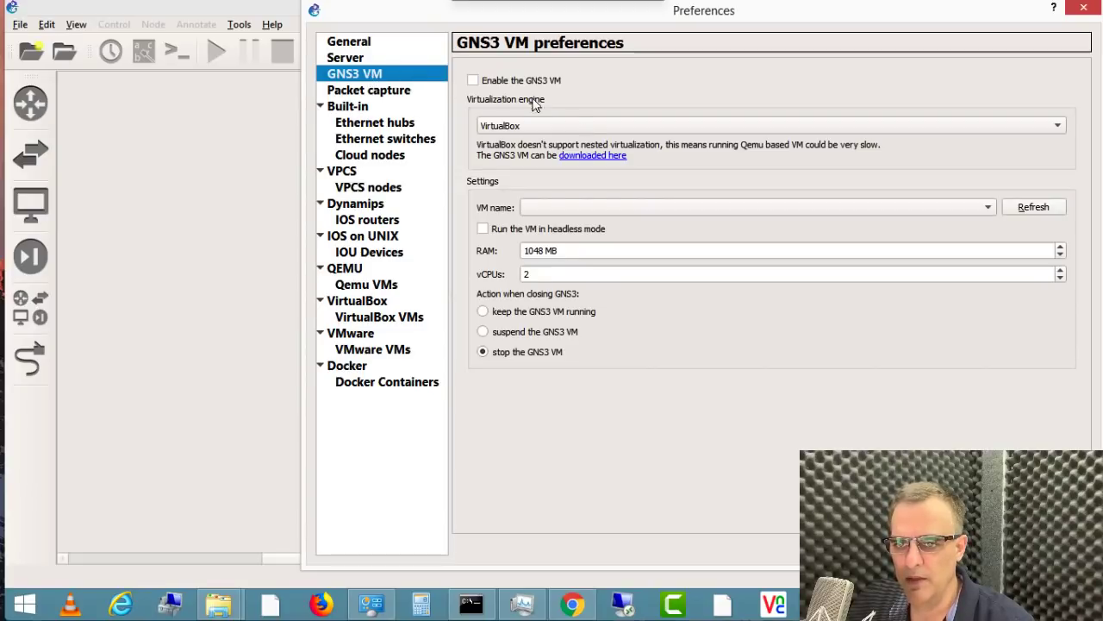
{"action": "left_click", "coordinate": [585, 129]}
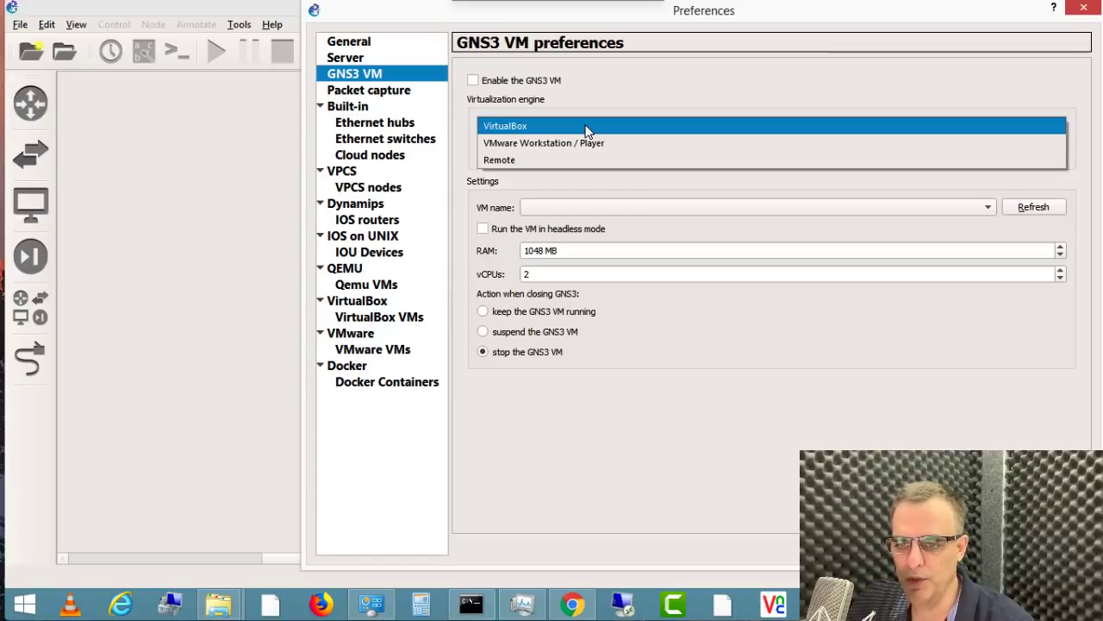
{"action": "left_click", "coordinate": [586, 129]}
{"action": "left_click", "coordinate": [572, 604]}
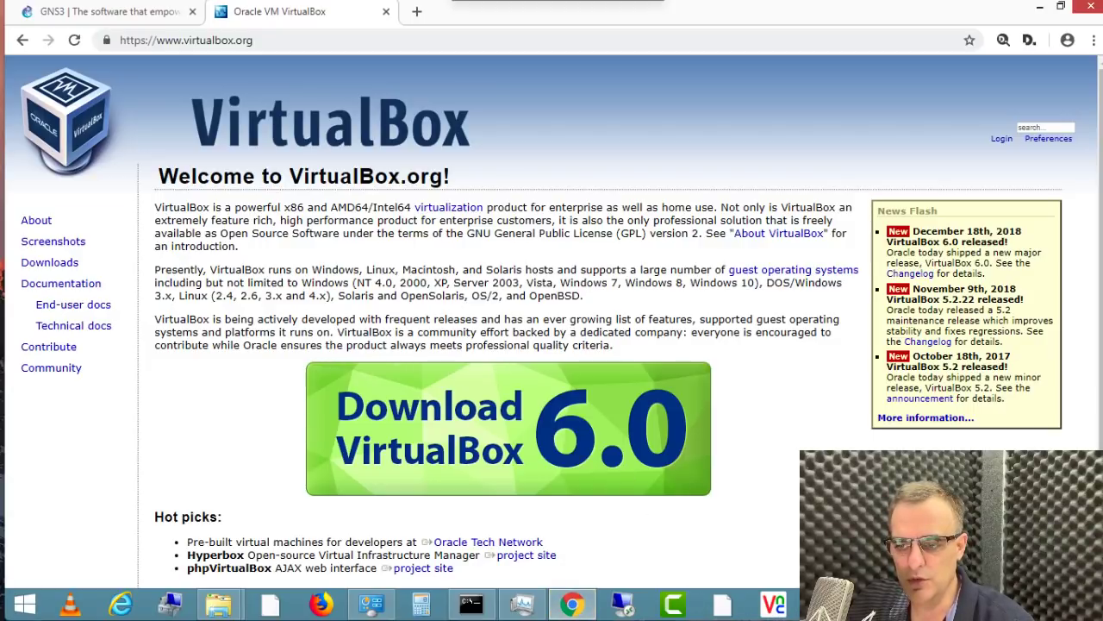
Step: Go to the VirtualBox 6.0 download page on virtualbox.org
{"action": "left_click", "coordinate": [823, 605]}
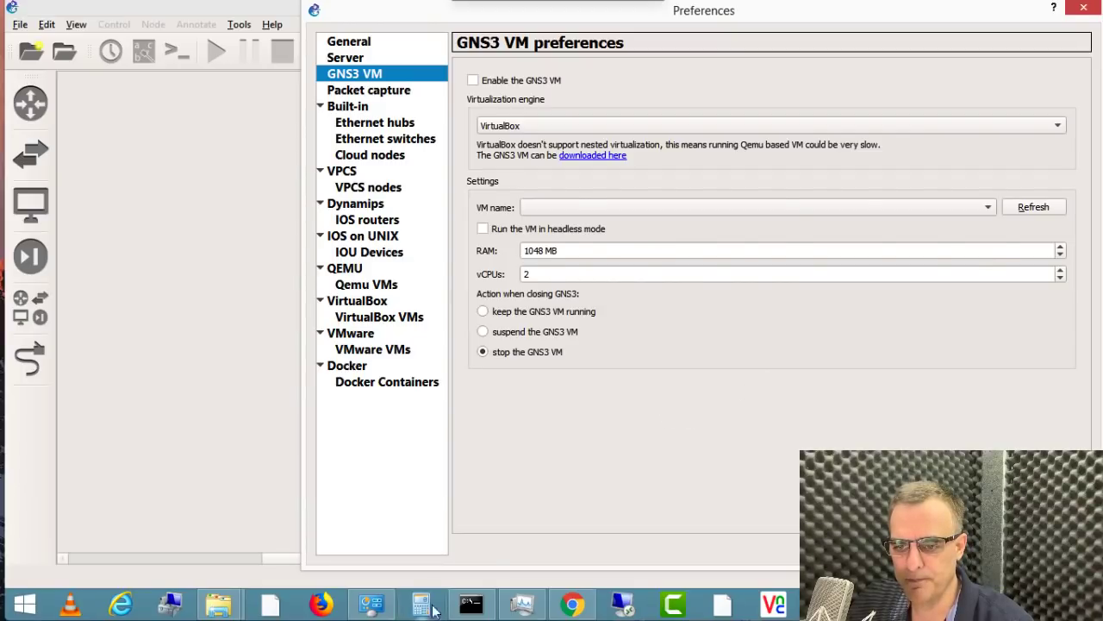
{"action": "left_click", "coordinate": [572, 605]}
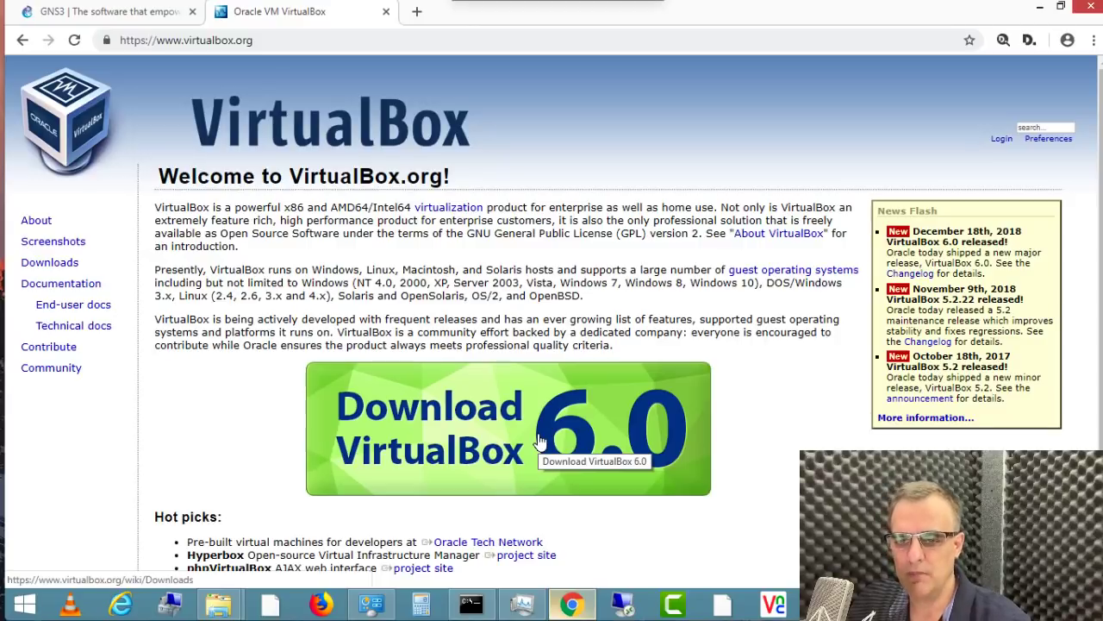
{"action": "left_click", "coordinate": [539, 441]}
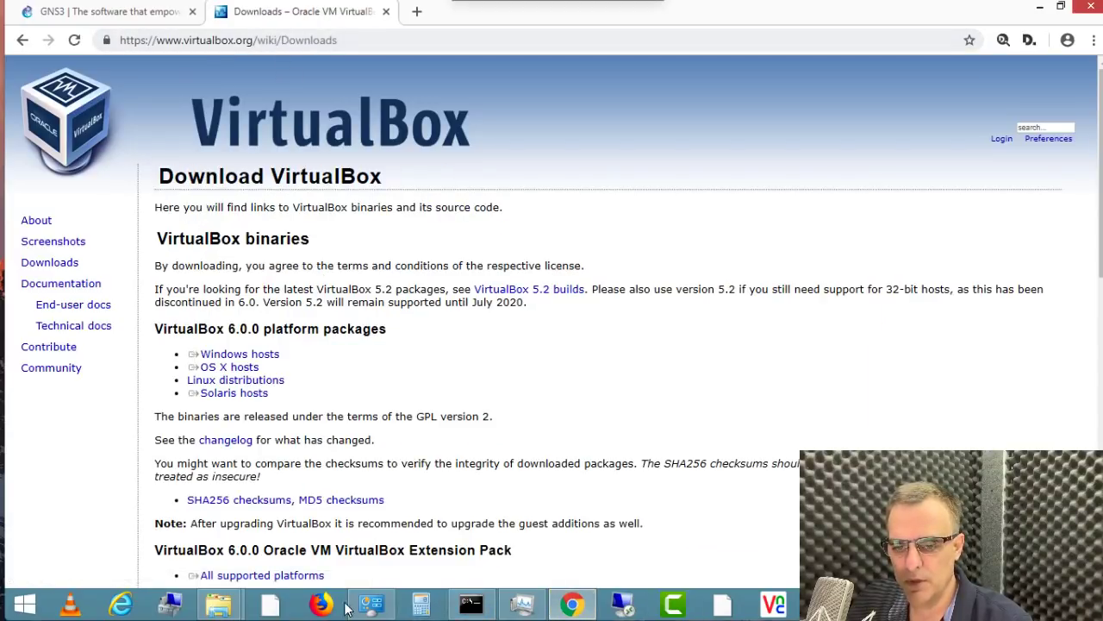
Step: Confirm the system type in Control Panel and download the VirtualBox installer for Windows hosts
{"action": "left_click", "coordinate": [372, 605]}
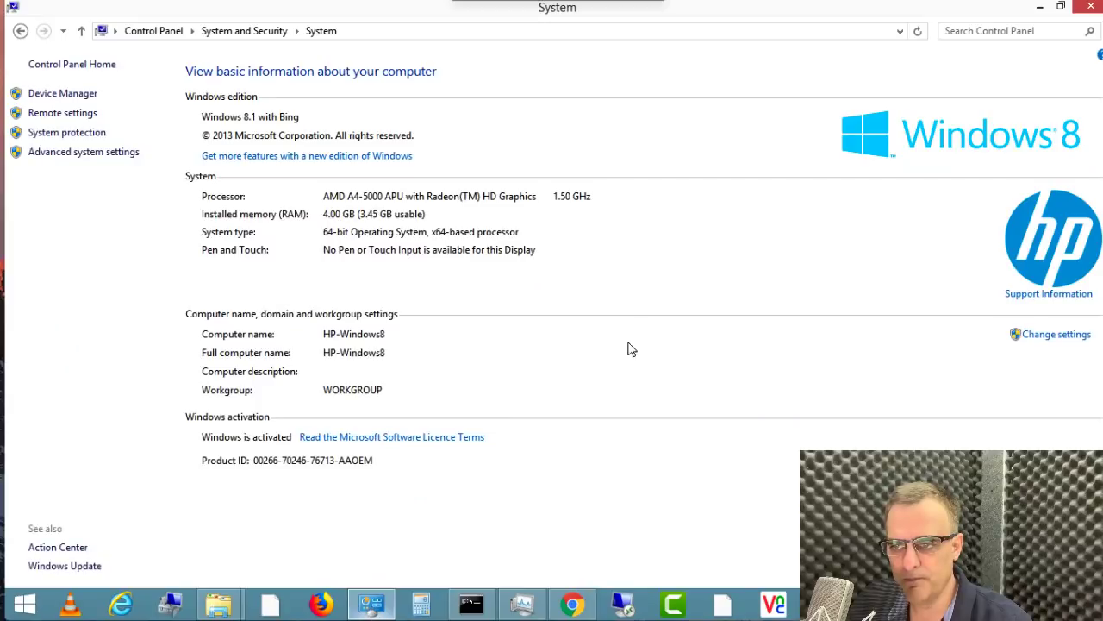
{"action": "key", "text": "alt+Tab"}
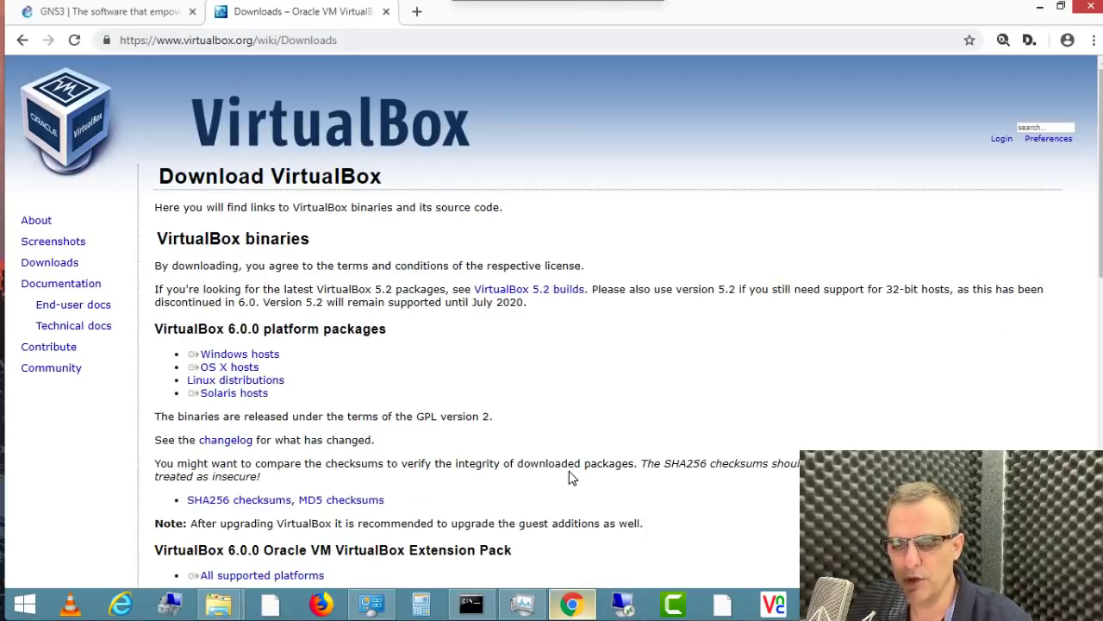
{"action": "left_click", "coordinate": [217, 356]}
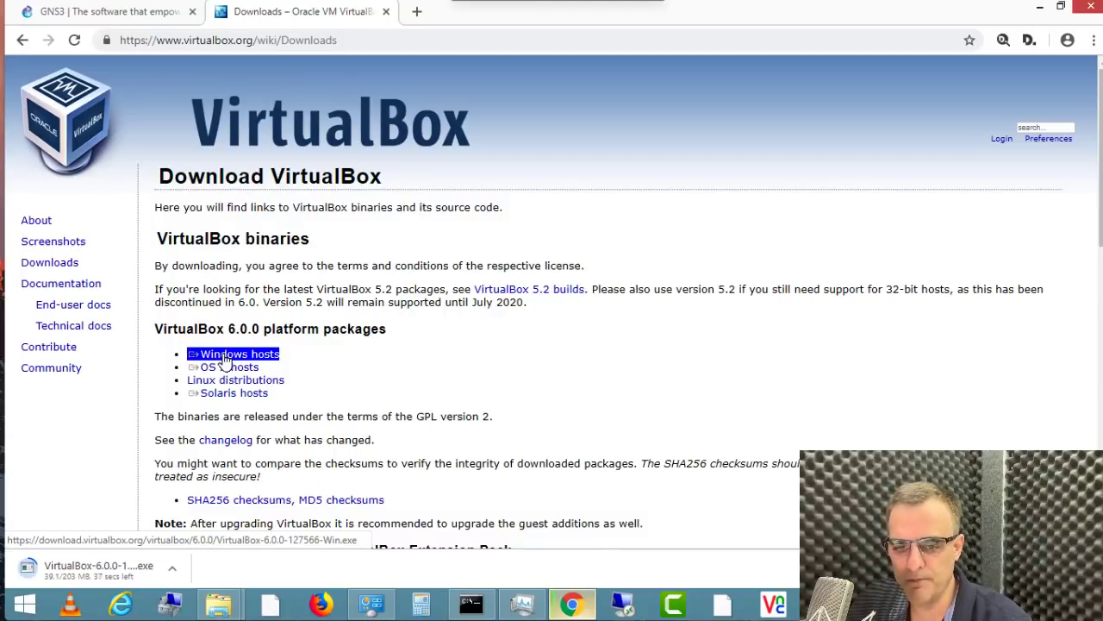
{"action": "left_click", "coordinate": [284, 374]}
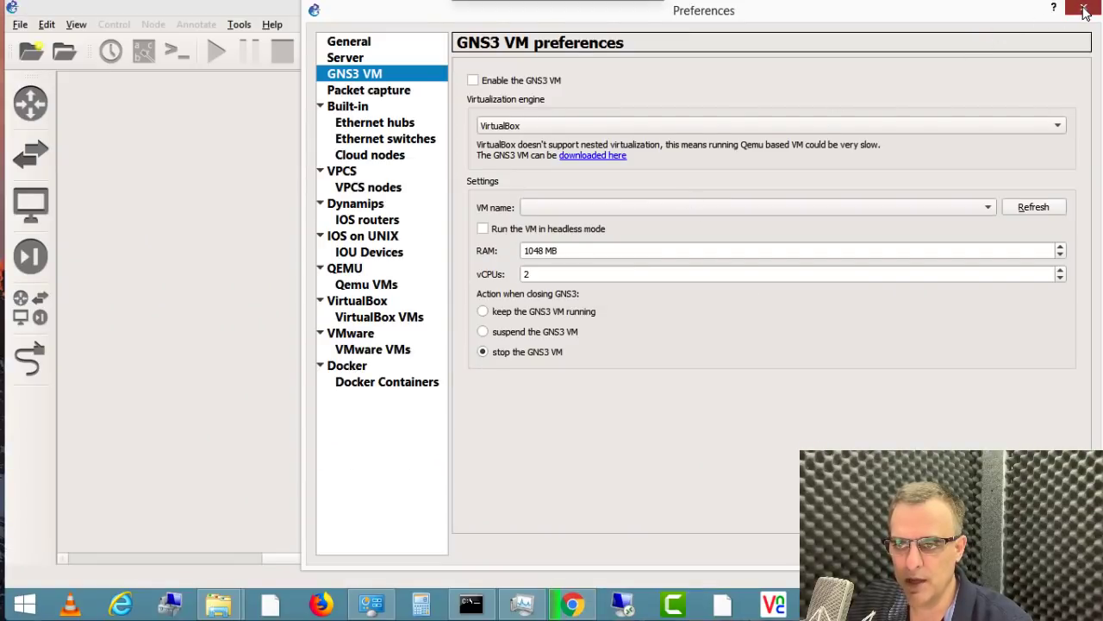
Step: Close the GNS3 Preferences dialog and exit GNS3
{"action": "left_click", "coordinate": [1088, 8]}
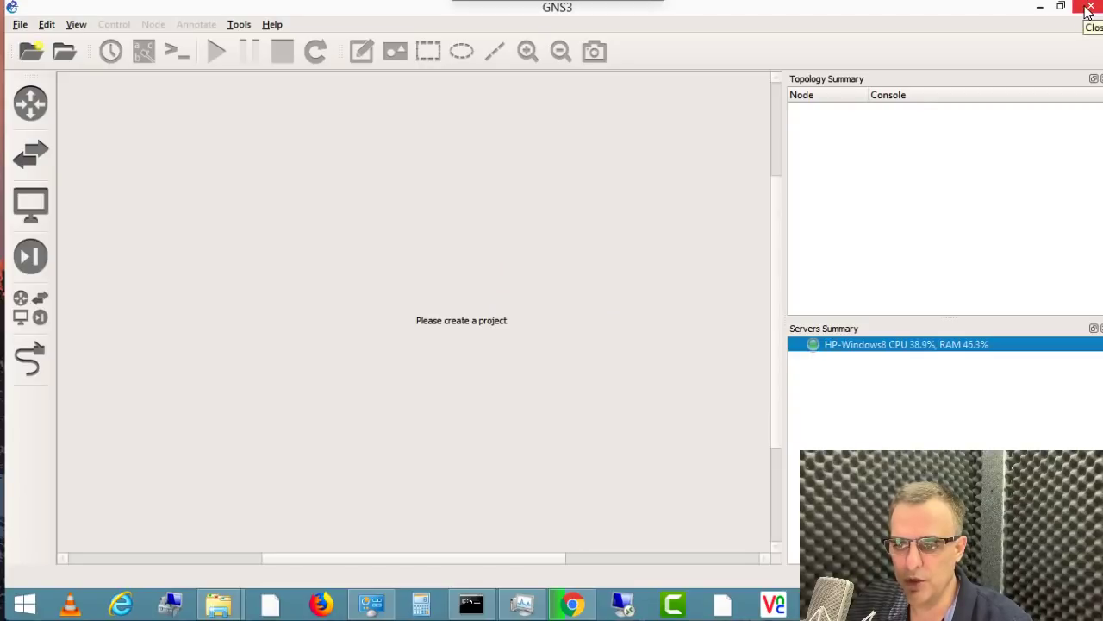
{"action": "left_click", "coordinate": [1089, 11]}
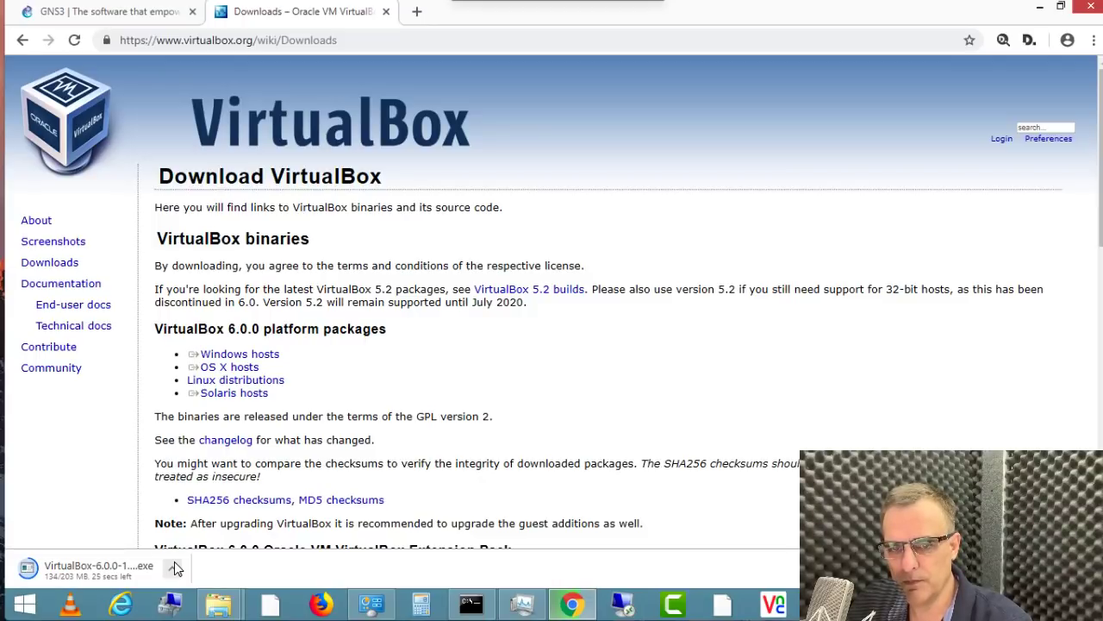
Step: Download the GNS3 VM 2.1.11 VirtualBox zip from gns3.com, then run the VirtualBox 6.0.0 installer
{"action": "left_click", "coordinate": [112, 11]}
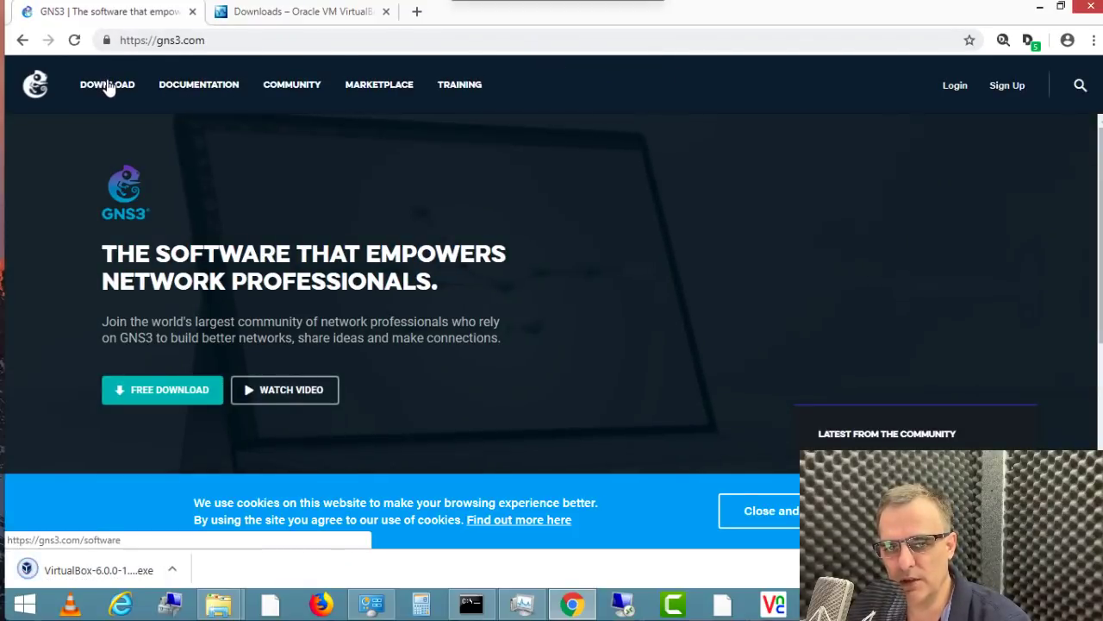
{"action": "left_click", "coordinate": [107, 86]}
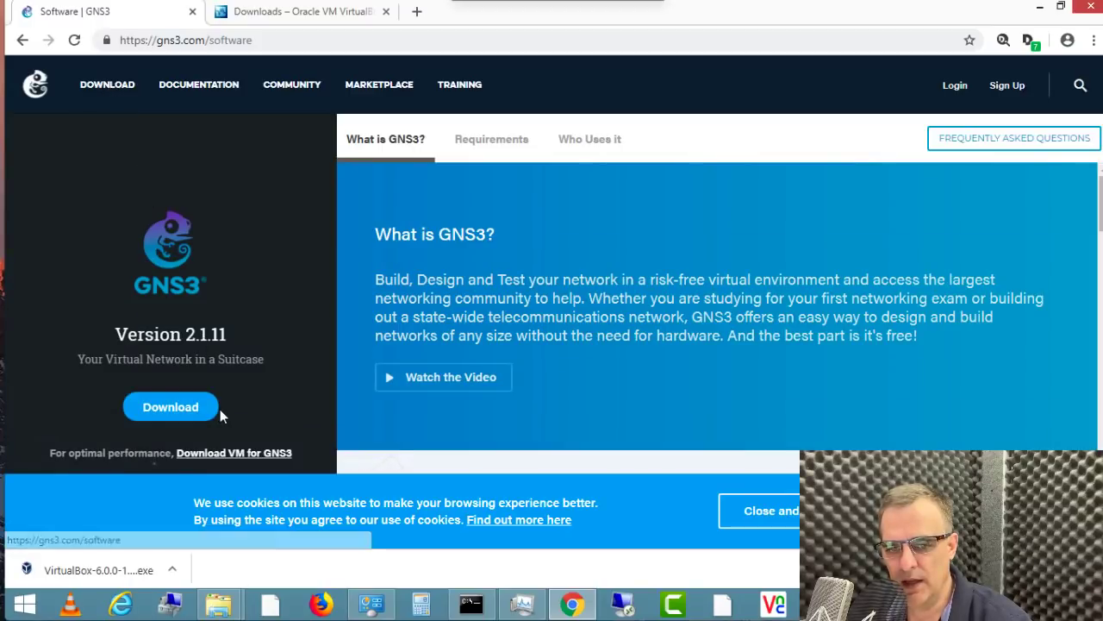
{"action": "left_click", "coordinate": [250, 454]}
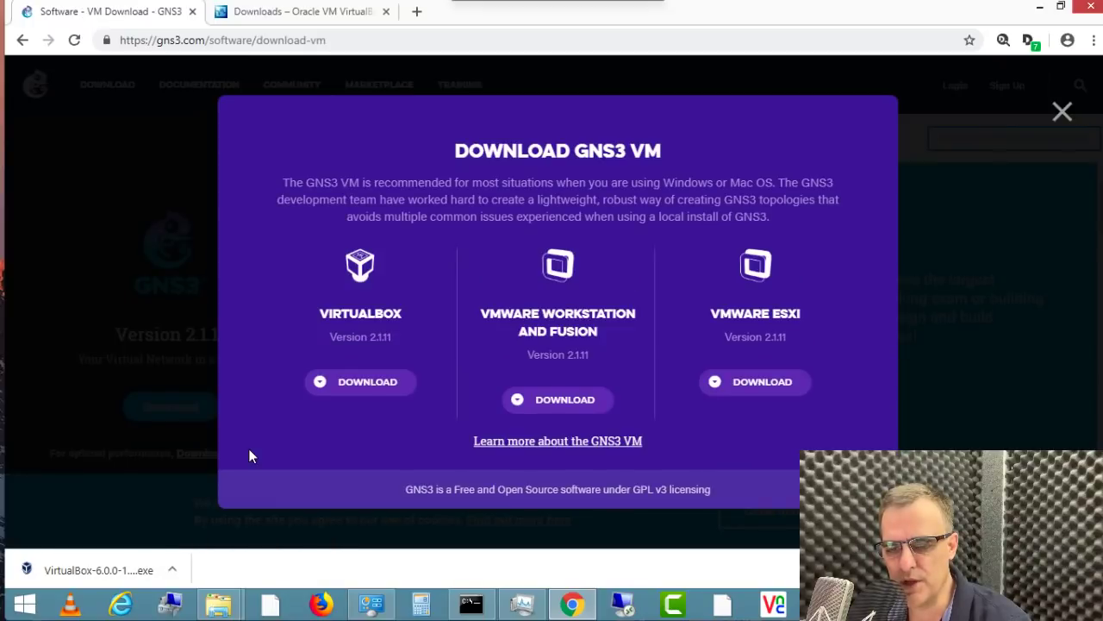
{"action": "left_click", "coordinate": [362, 389]}
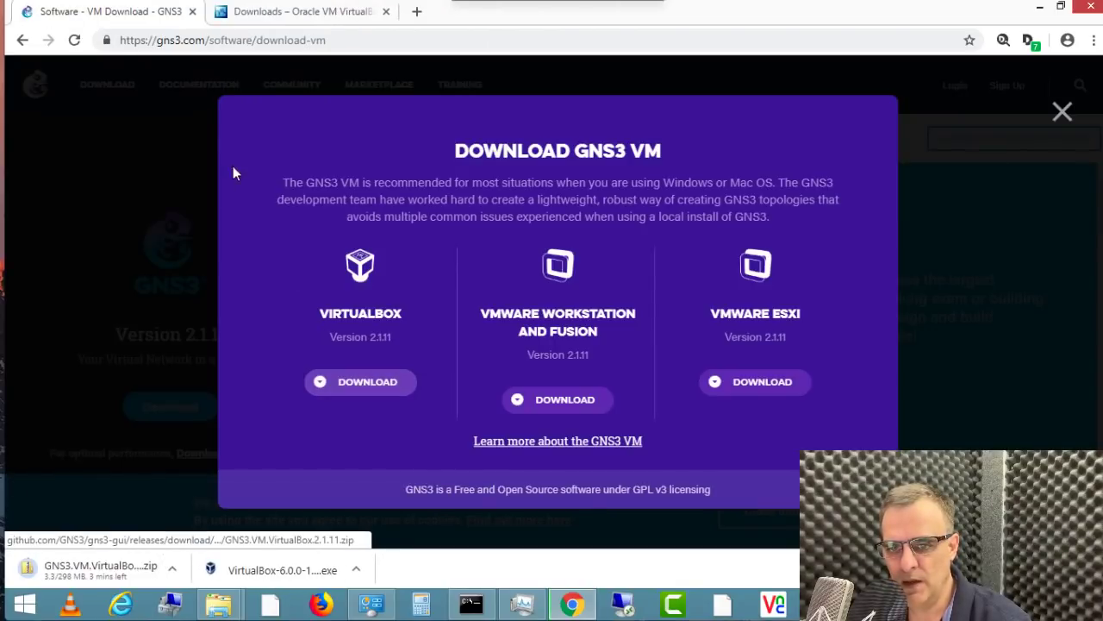
{"action": "left_click", "coordinate": [1060, 113]}
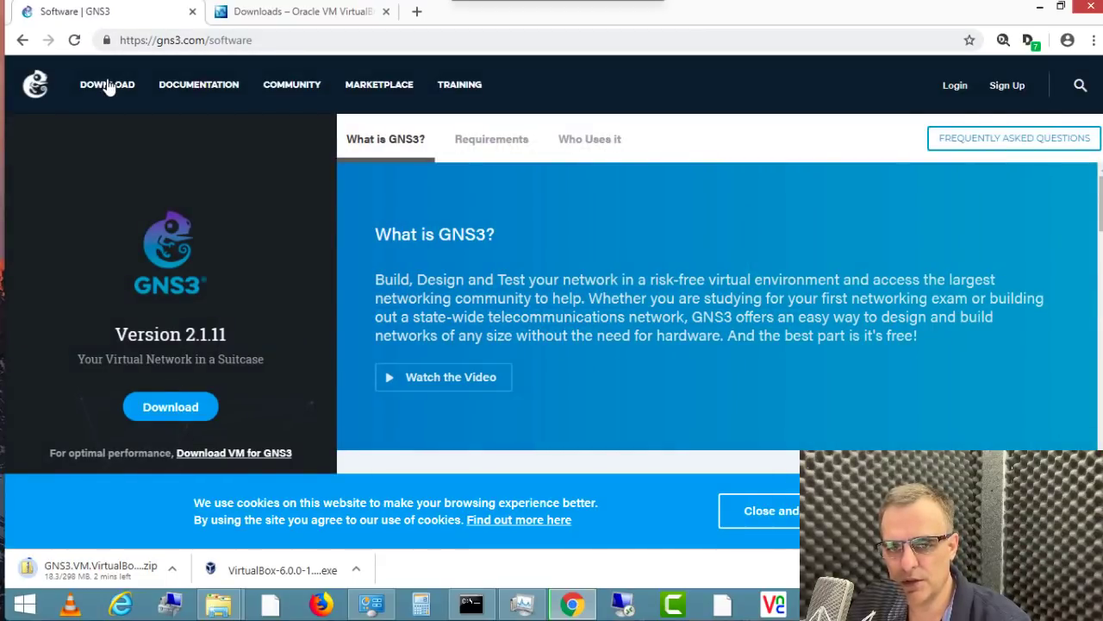
{"action": "left_click", "coordinate": [242, 456]}
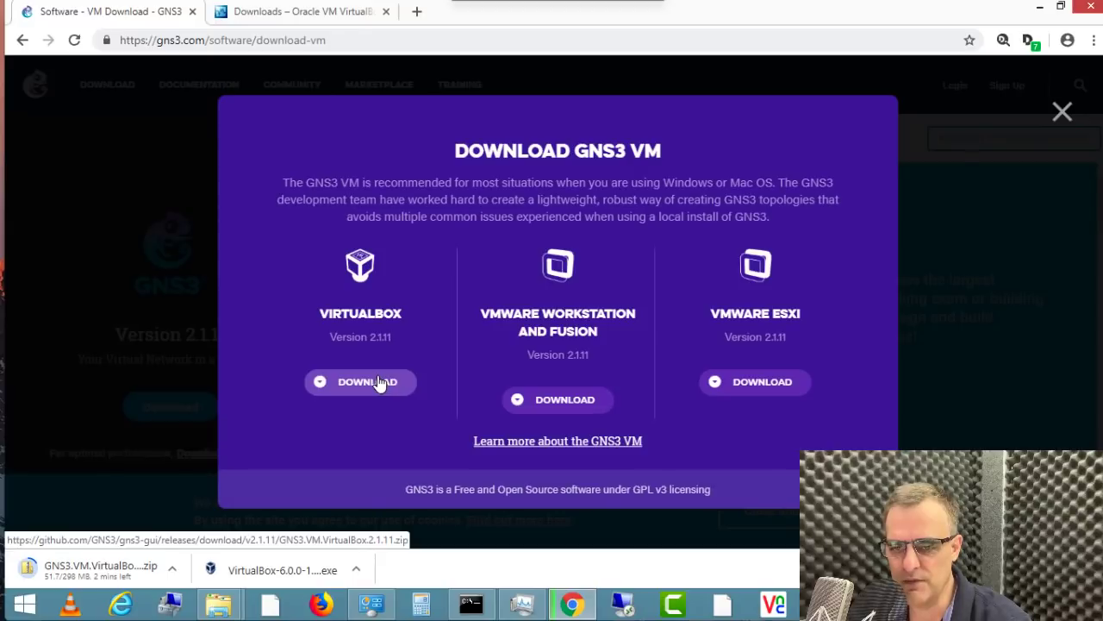
{"action": "left_click", "coordinate": [293, 14]}
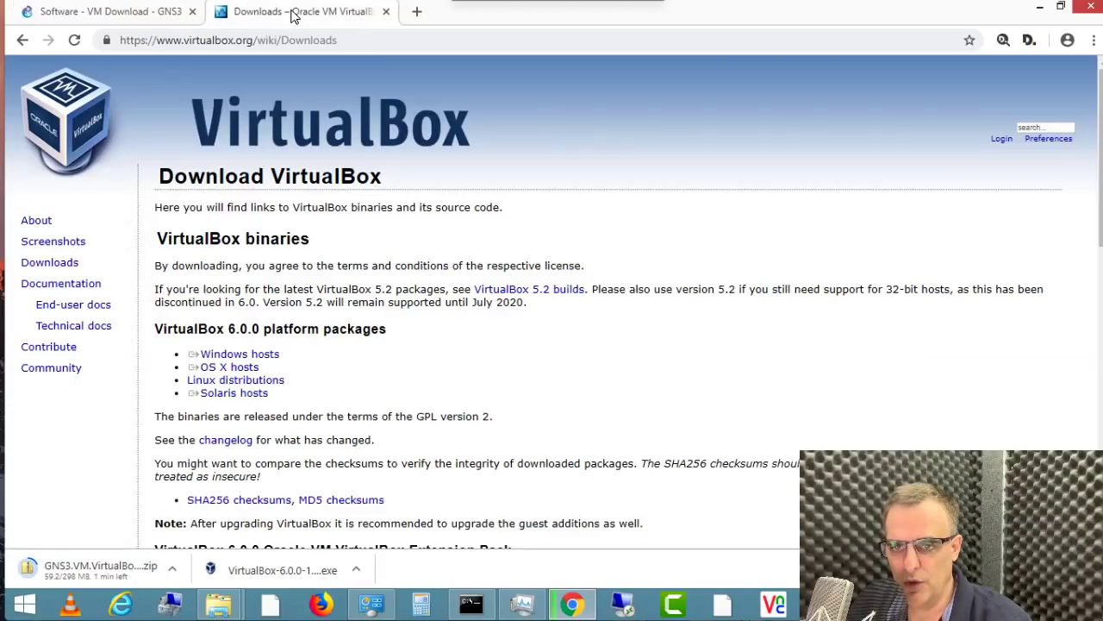
{"action": "left_click", "coordinate": [292, 571]}
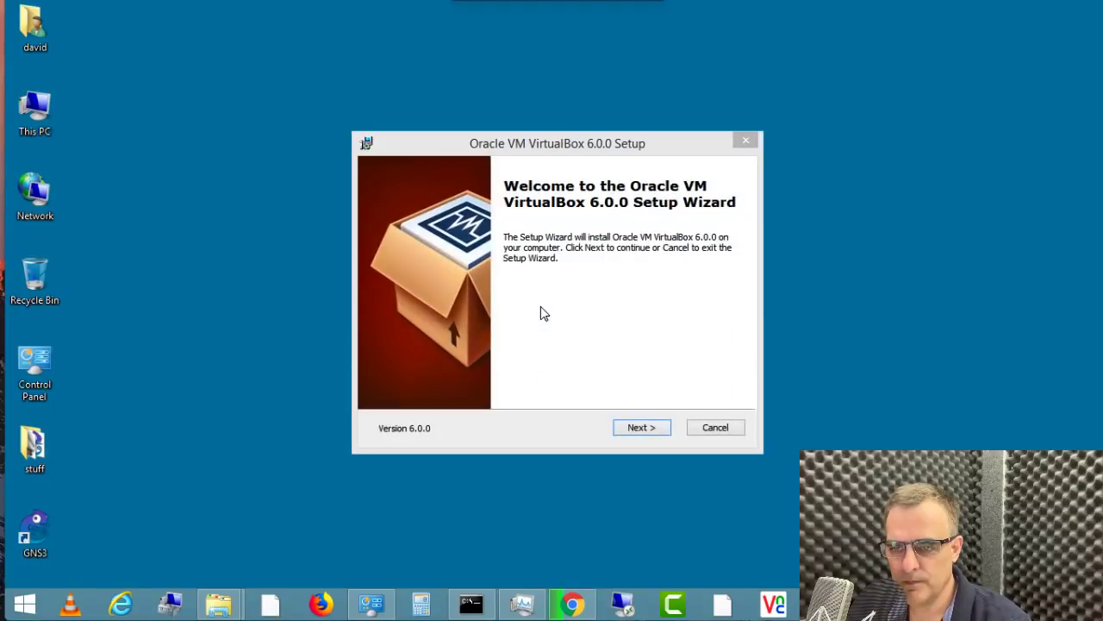
Step: Install VirtualBox 6.0.0 with default features, accepting the network reset warning, and launch it
{"action": "left_click", "coordinate": [634, 429]}
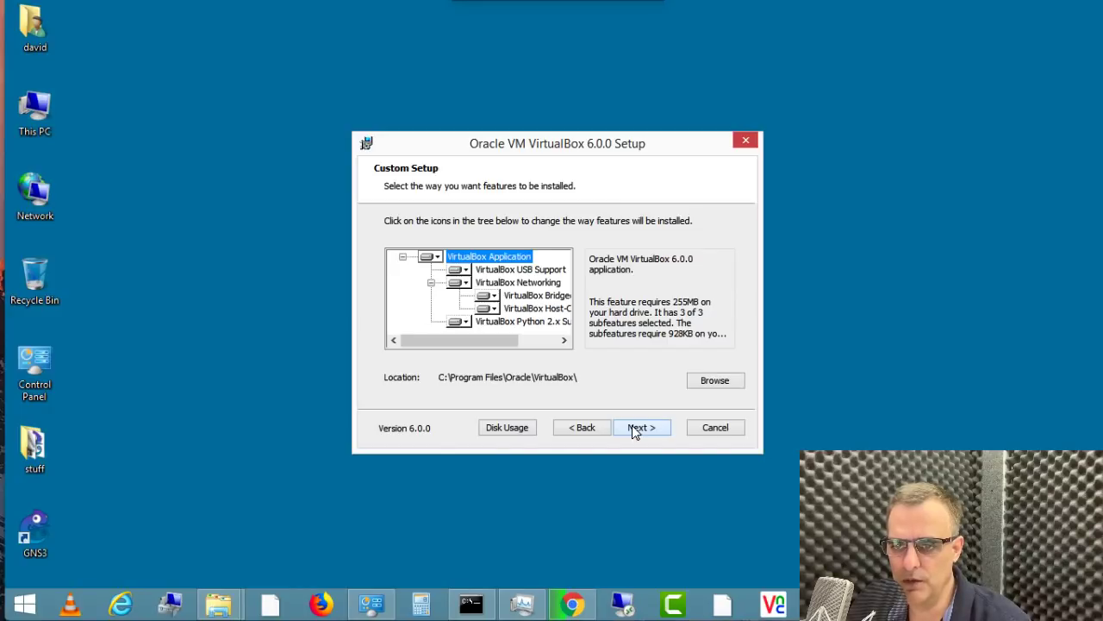
{"action": "left_click", "coordinate": [632, 428]}
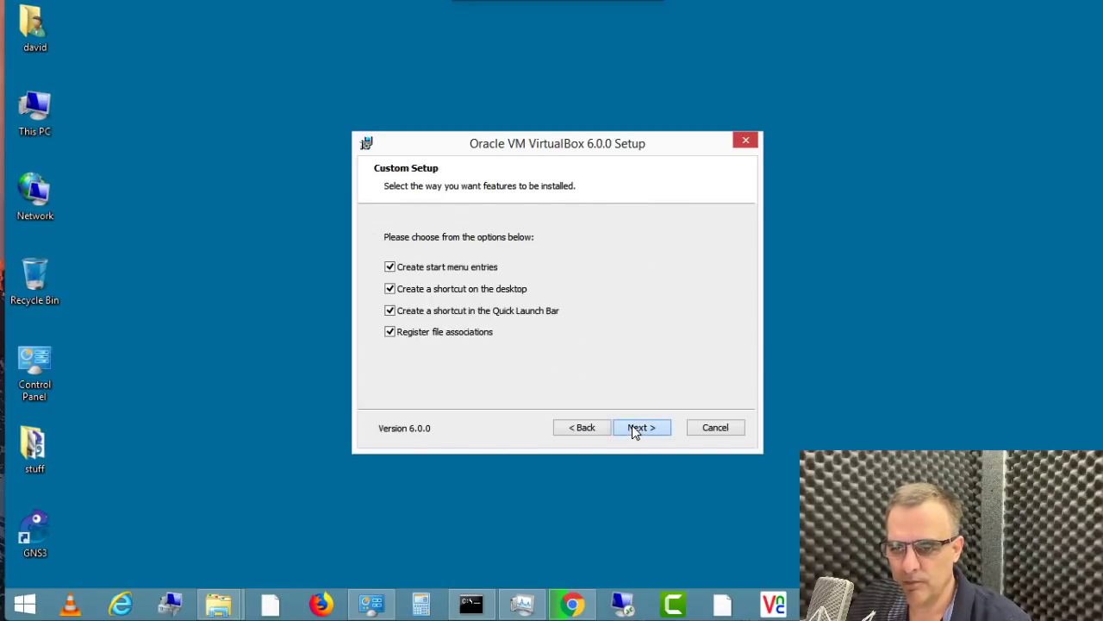
{"action": "left_click", "coordinate": [633, 429]}
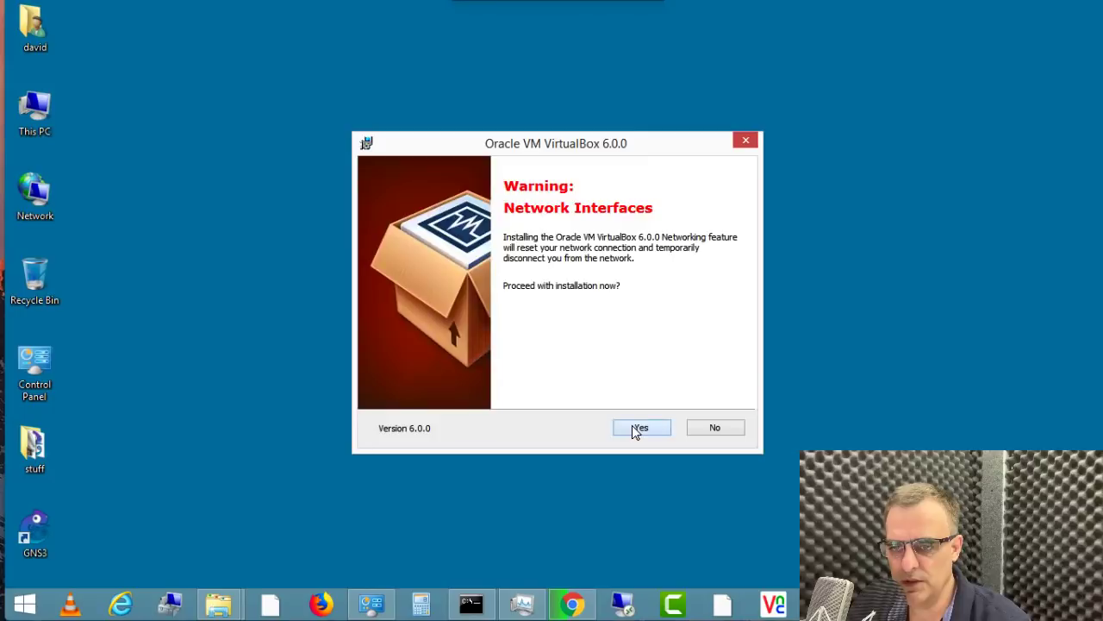
{"action": "left_click", "coordinate": [633, 429]}
{"action": "left_click", "coordinate": [633, 427]}
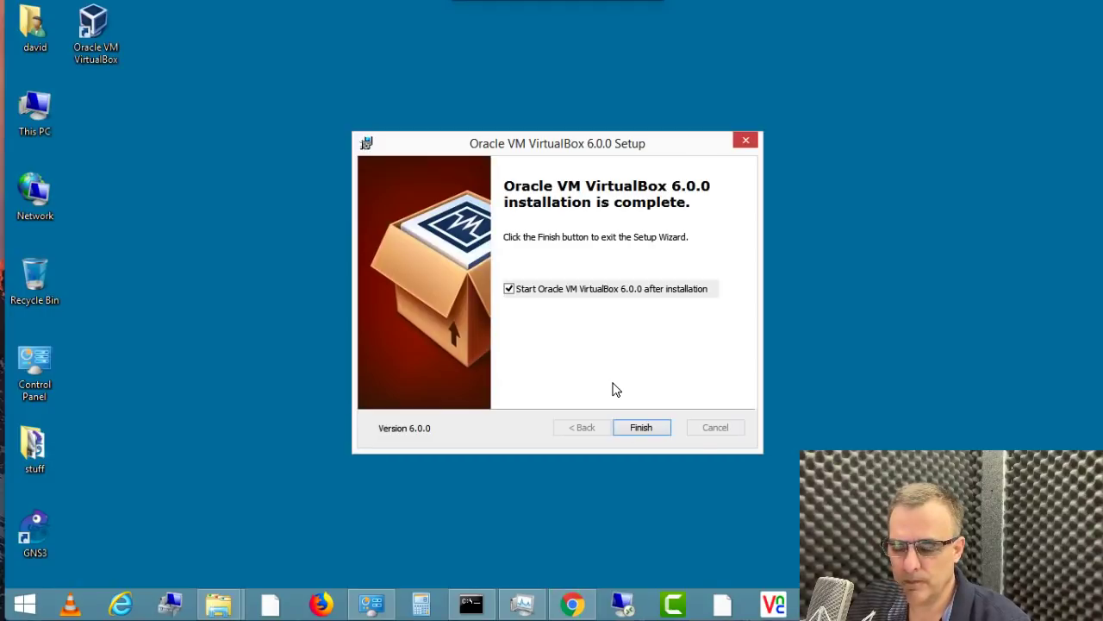
{"action": "left_click", "coordinate": [636, 430]}
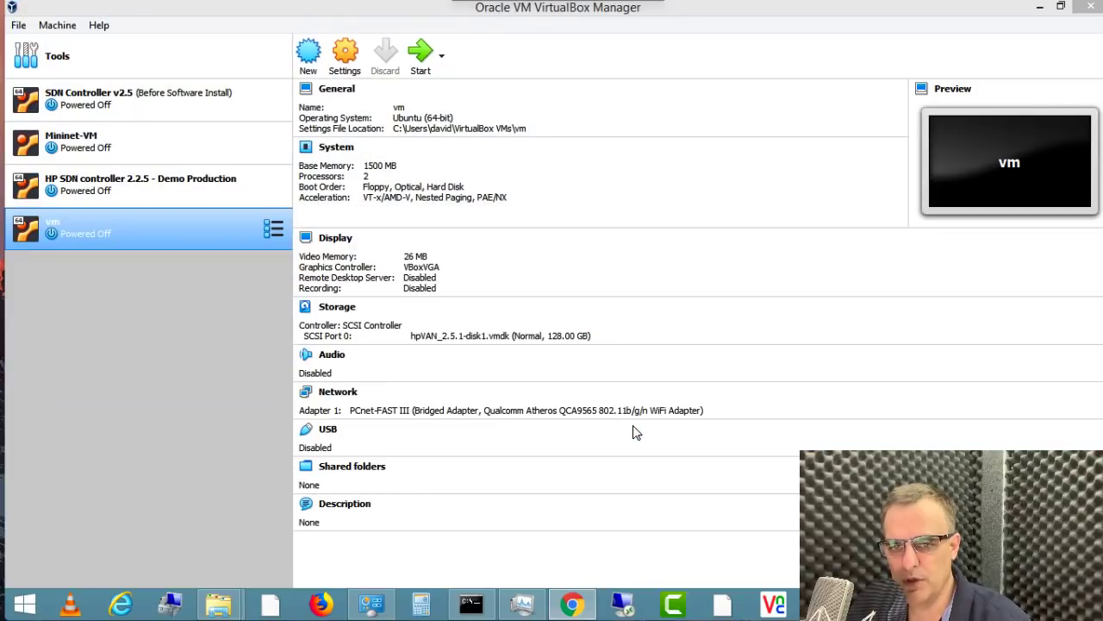
Step: View the details of SDN Controller v2.5, Mininet-VM and another VM in VirtualBox Manager
{"action": "left_click", "coordinate": [143, 98]}
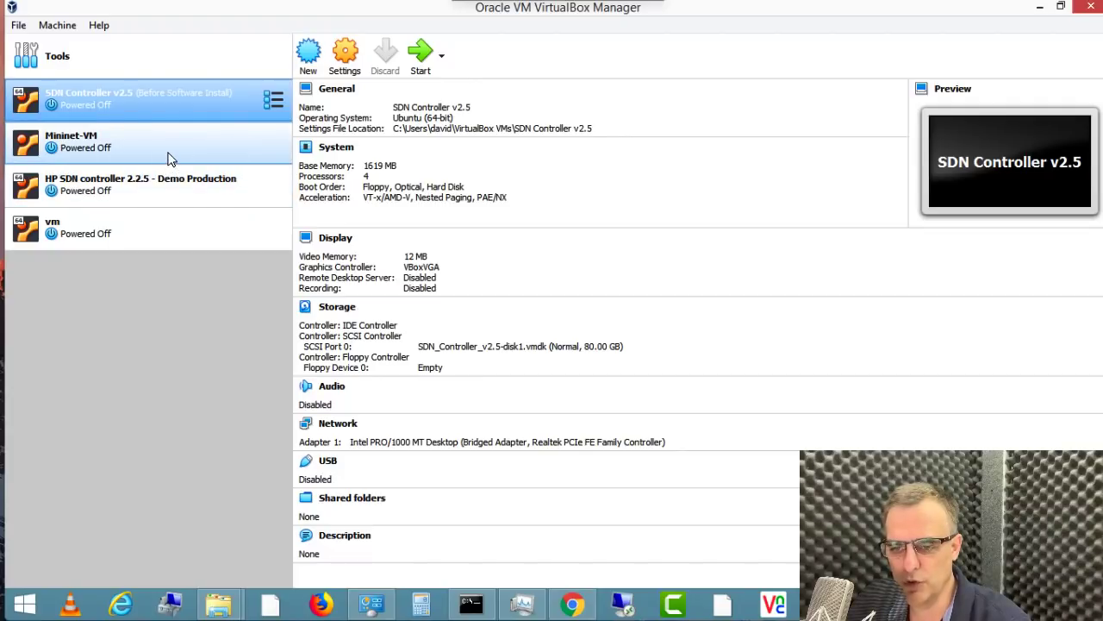
{"action": "left_click", "coordinate": [168, 156]}
{"action": "left_click", "coordinate": [183, 229]}
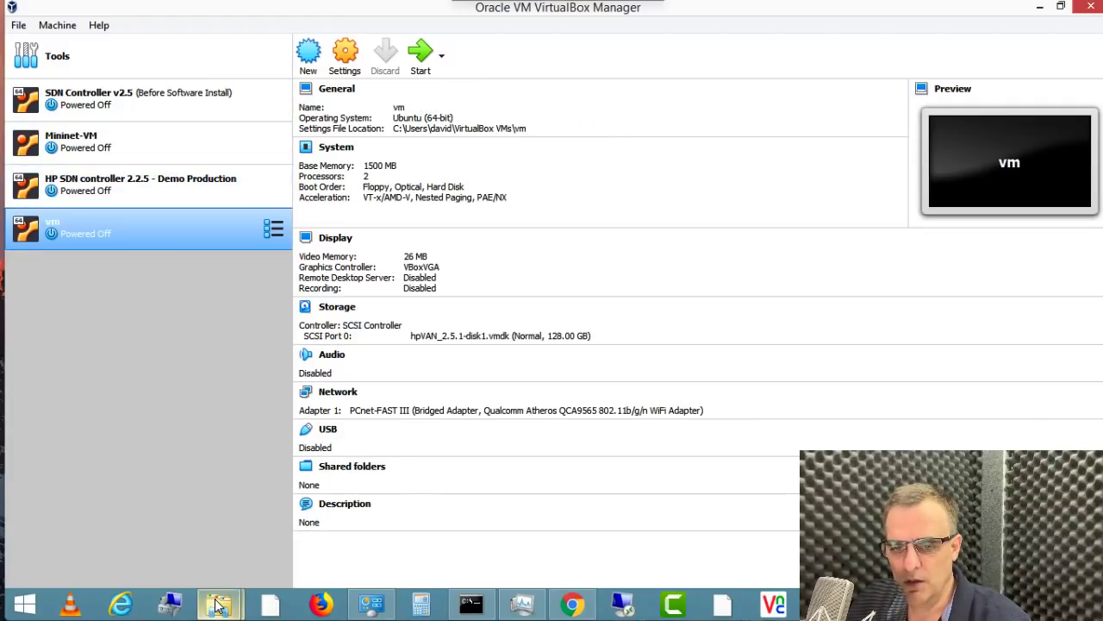
Step: Show the downloaded GNS3 VM zip in its Downloads folder and widen the window
{"action": "left_click", "coordinate": [573, 604]}
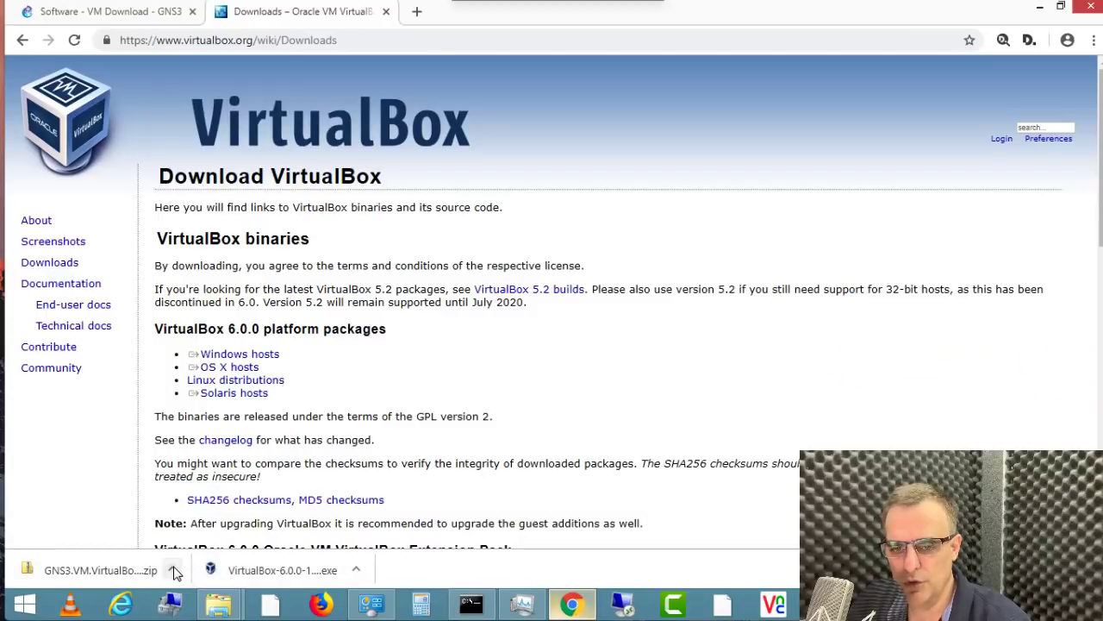
{"action": "left_click", "coordinate": [173, 570]}
{"action": "left_click", "coordinate": [216, 514]}
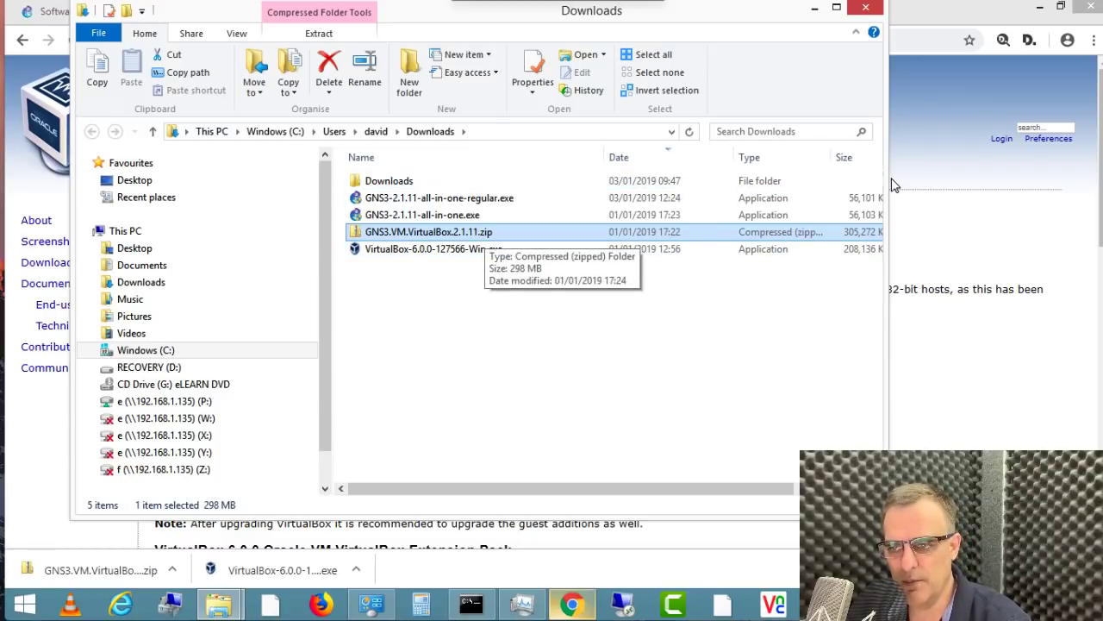
{"action": "left_click_drag", "start_coordinate": [885, 181], "coordinate": [1019, 190]}
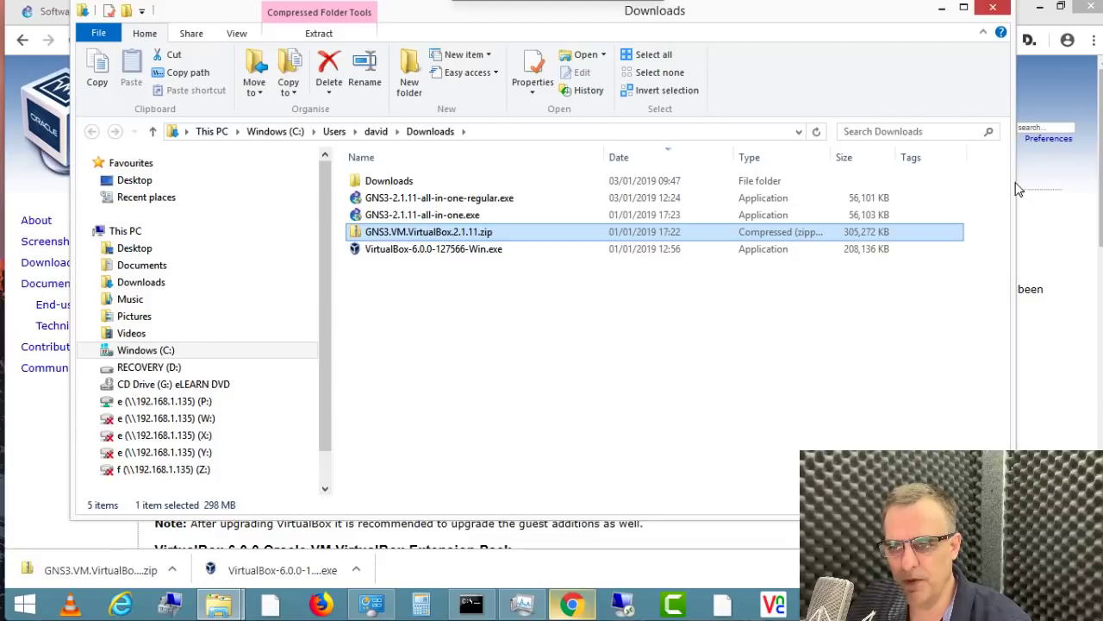
Step: Extract the zip to GNS3.VM.VirtualBox.2.1.11 and select the extracted GNS3 VM.ova file
{"action": "right_click", "coordinate": [428, 231]}
{"action": "left_click", "coordinate": [467, 281]}
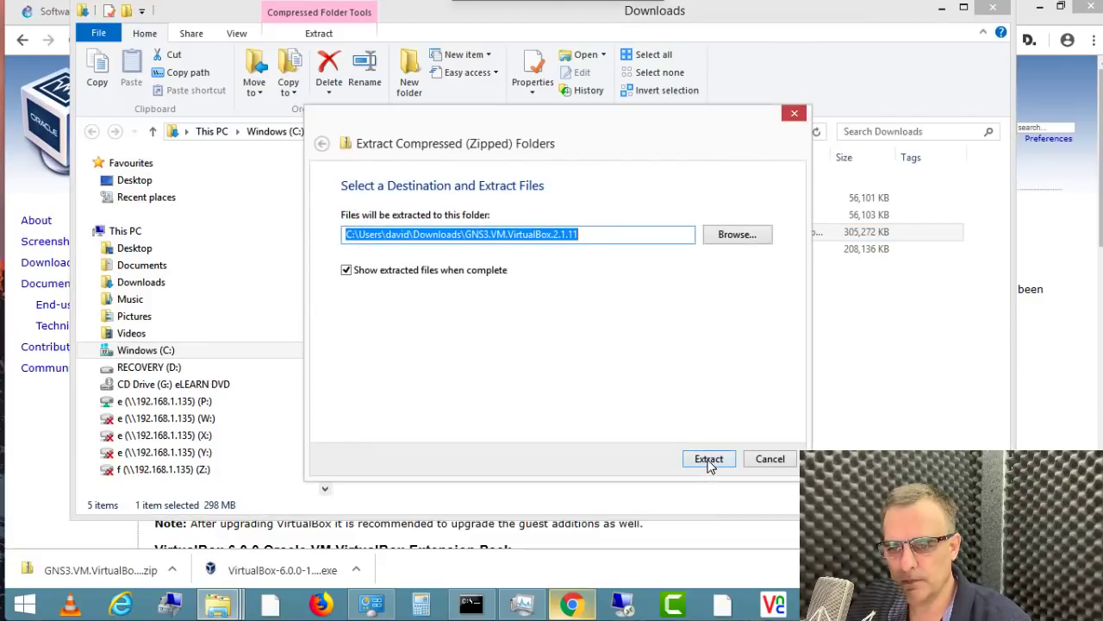
{"action": "left_click", "coordinate": [708, 466]}
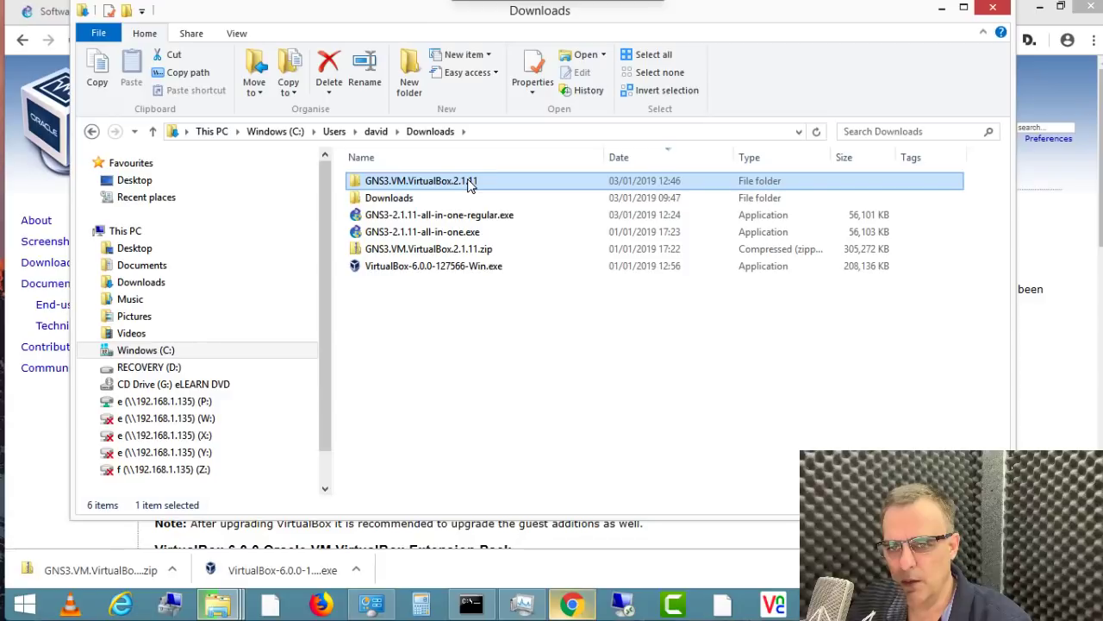
{"action": "double_click", "coordinate": [495, 180]}
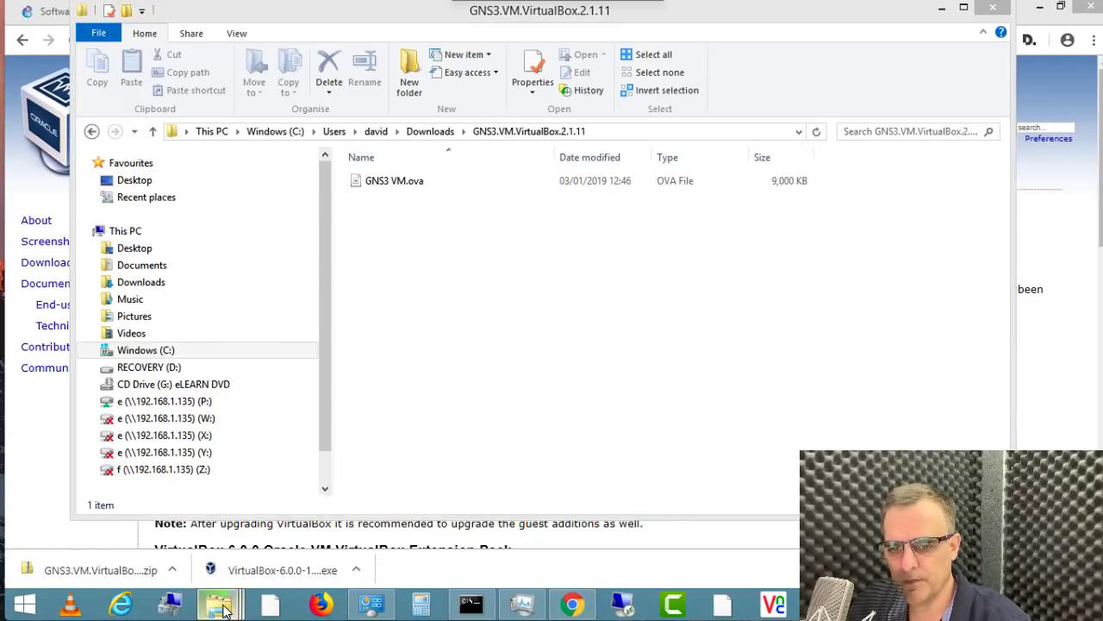
{"action": "mouse_move", "coordinate": [223, 608]}
{"action": "left_click", "coordinate": [627, 517]}
{"action": "left_click_drag", "start_coordinate": [639, 83], "coordinate": [797, 266]}
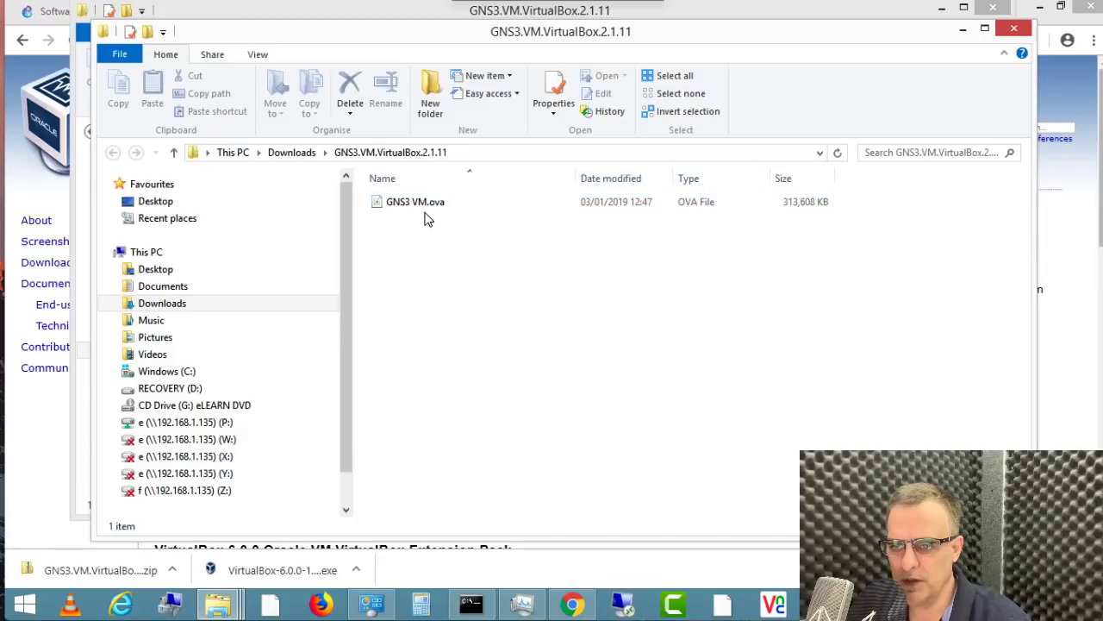
{"action": "left_click", "coordinate": [429, 208]}
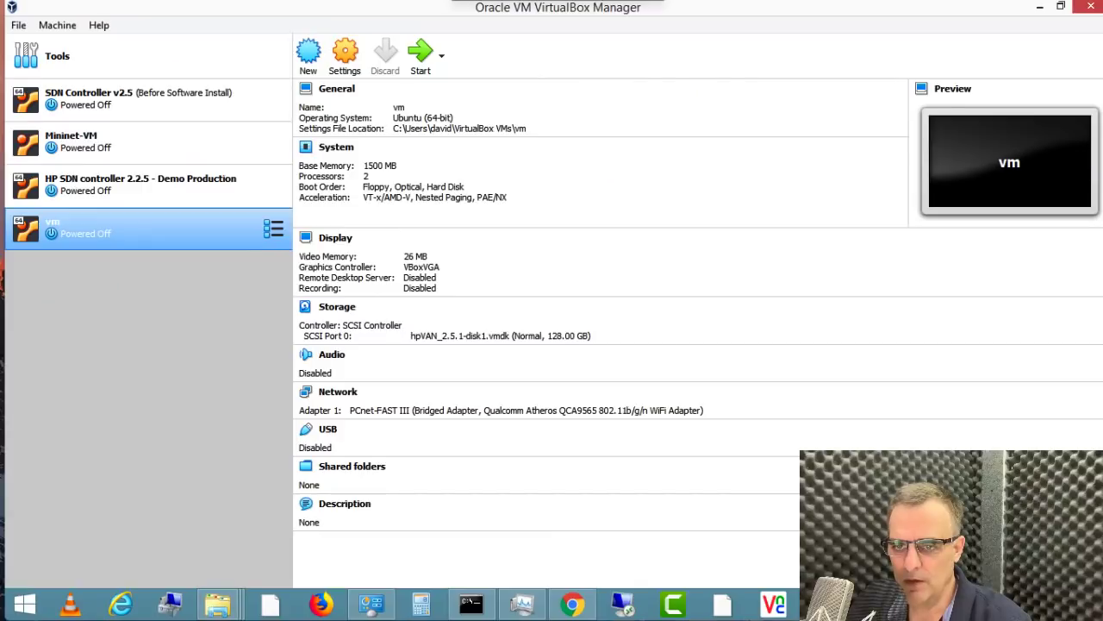
Step: Choose Downloads\GNS3.VM.VirtualBox.2.1.11\GNS3 VM.ova as the appliance to import into VirtualBox
{"action": "left_click", "coordinate": [19, 26]}
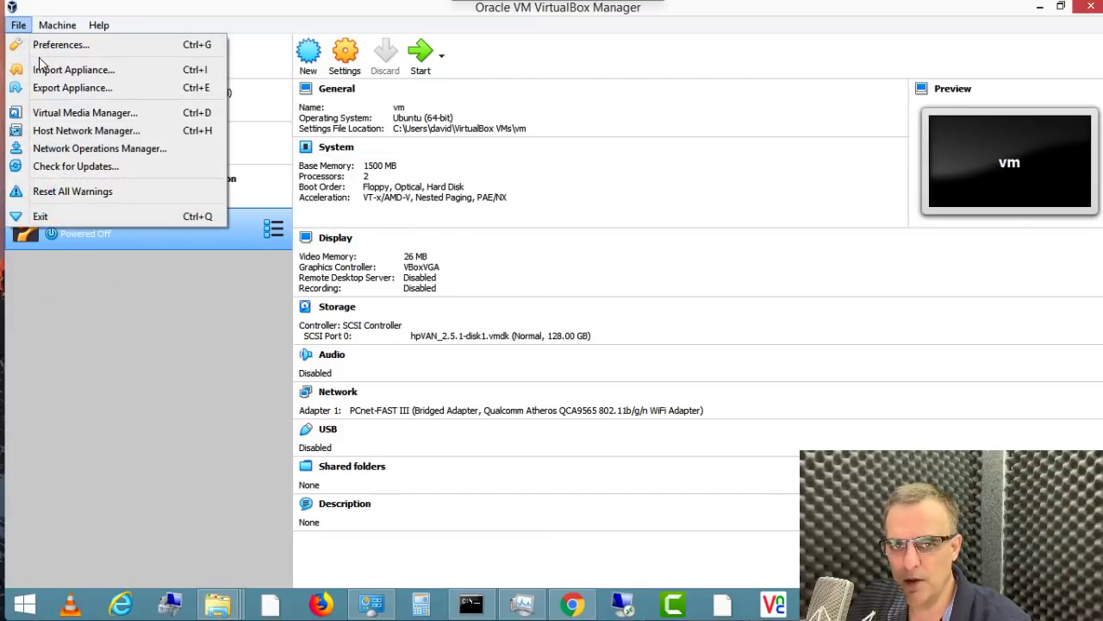
{"action": "left_click", "coordinate": [45, 71]}
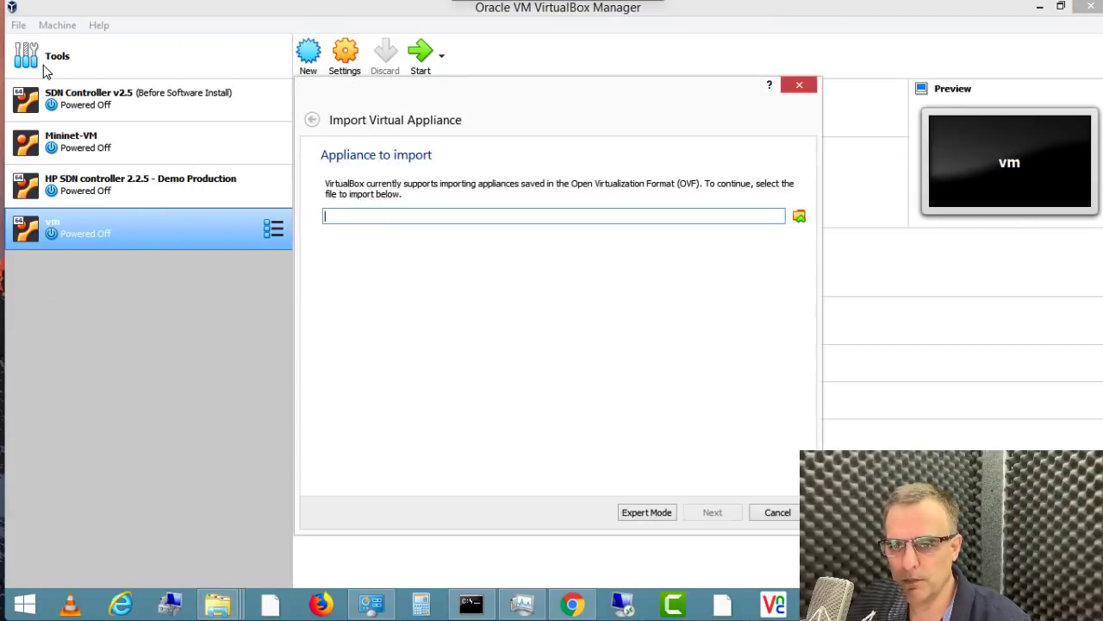
{"action": "left_click", "coordinate": [799, 217]}
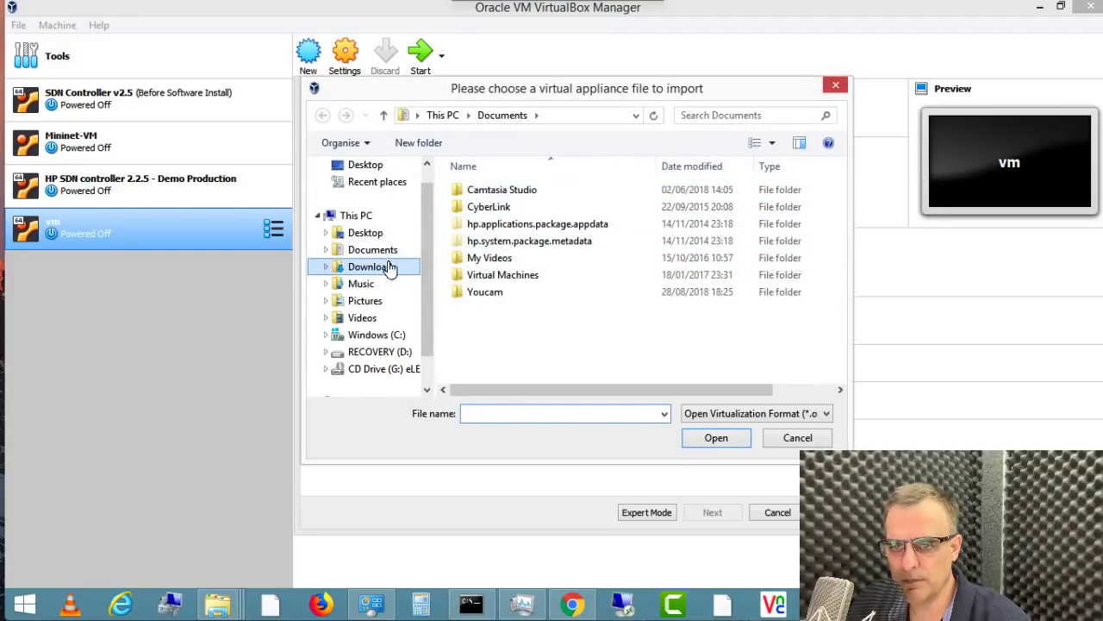
{"action": "left_click", "coordinate": [390, 267]}
{"action": "double_click", "coordinate": [541, 191]}
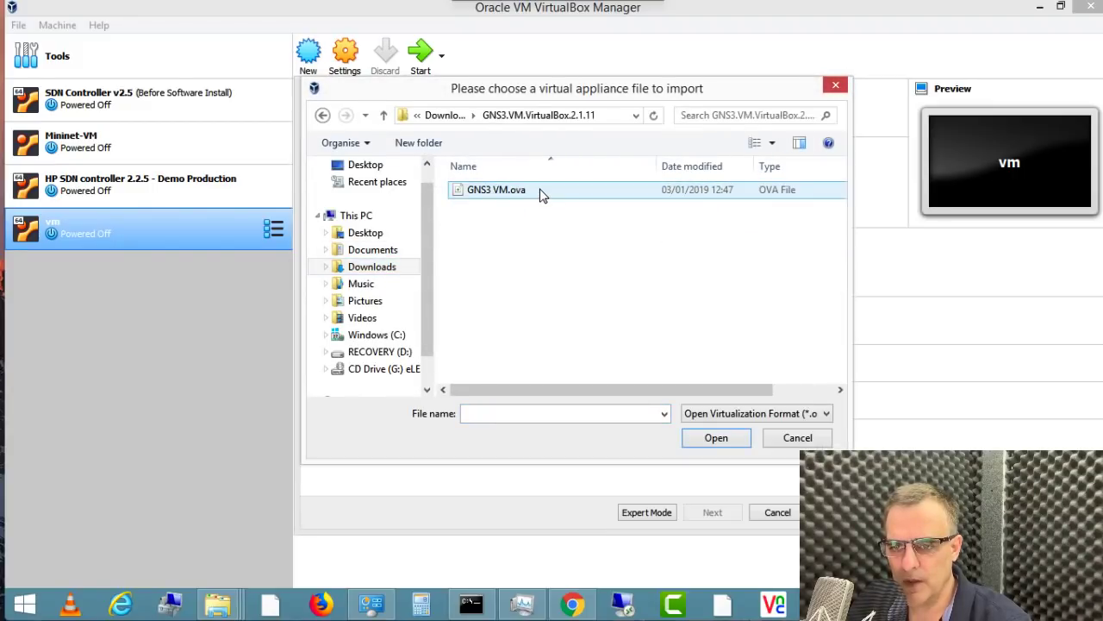
{"action": "left_click", "coordinate": [542, 195]}
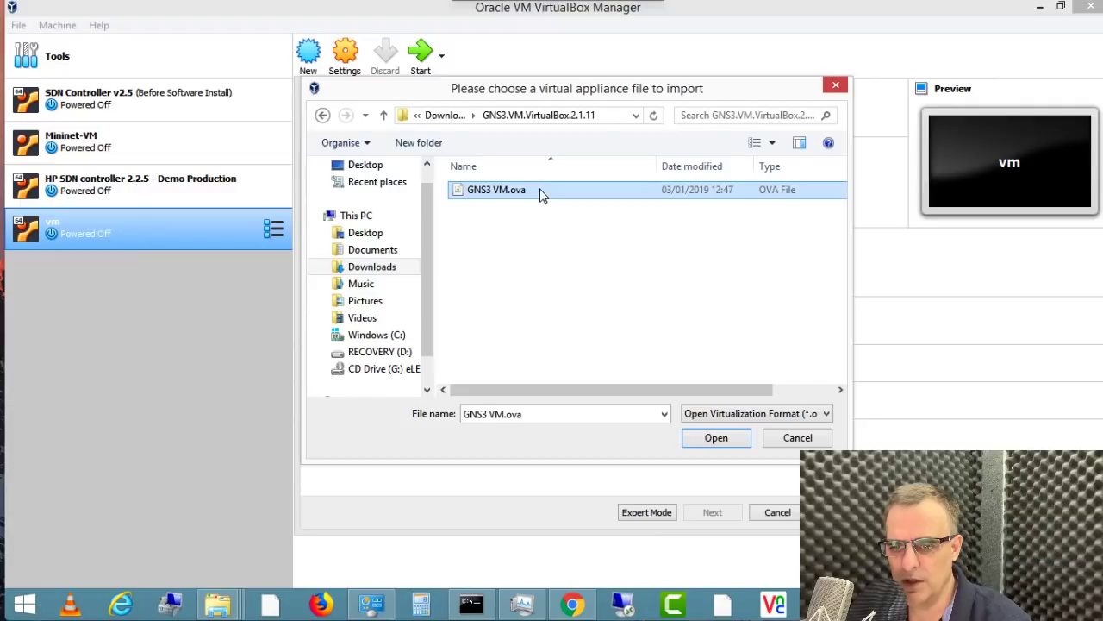
{"action": "left_click", "coordinate": [737, 442]}
Step: Import the appliance and view the new GNS3 VM's details (2048 MB RAM, two disks)
{"action": "left_click", "coordinate": [731, 514]}
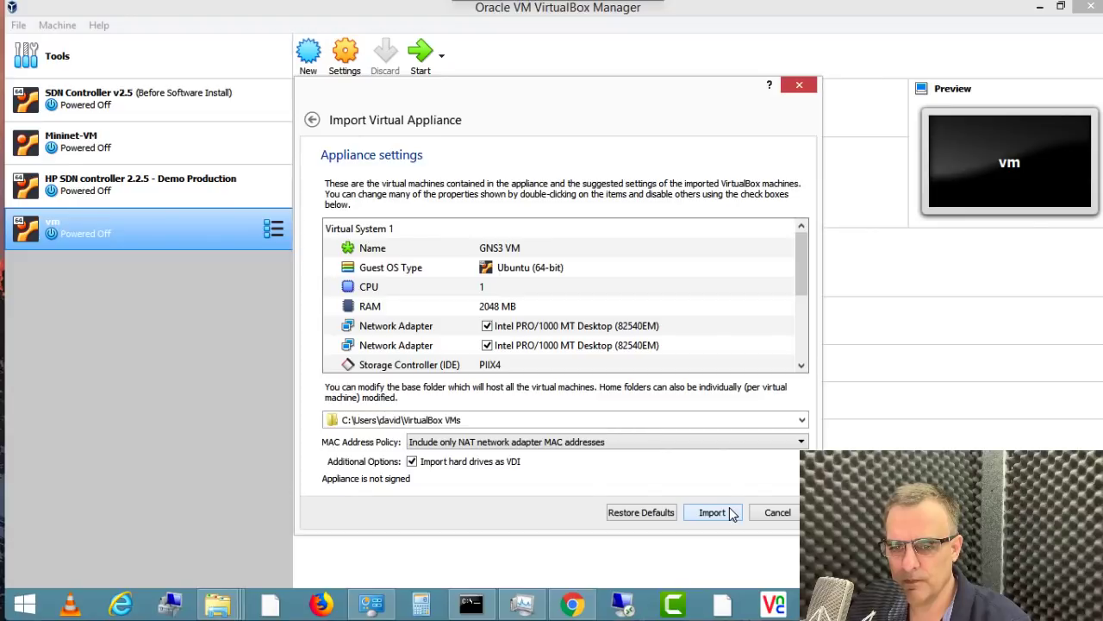
{"action": "left_click", "coordinate": [725, 512]}
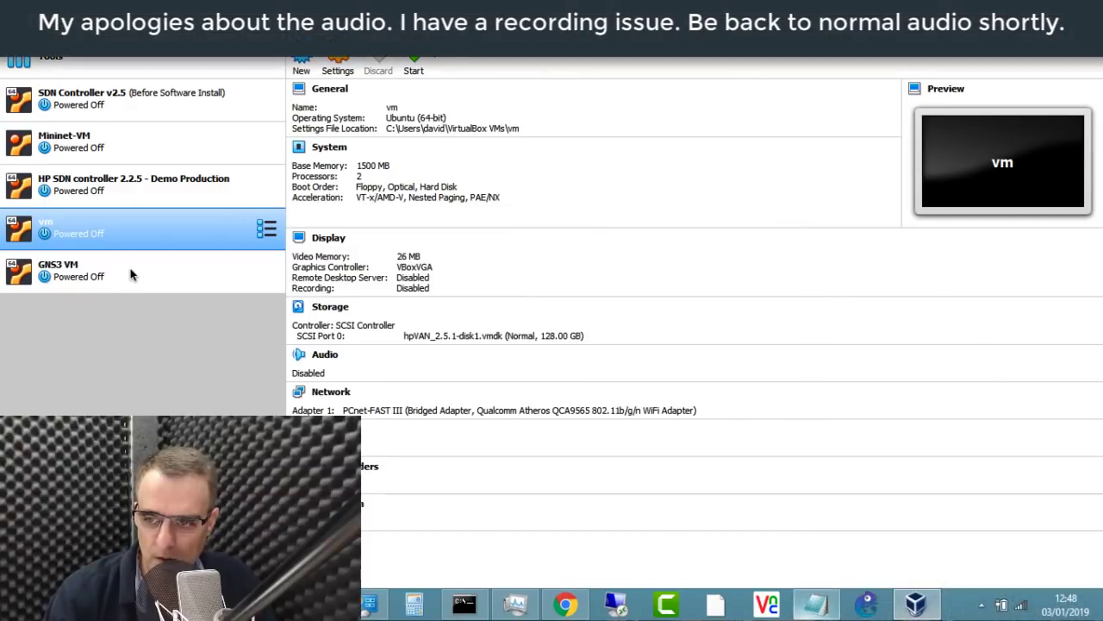
{"action": "left_click", "coordinate": [133, 274]}
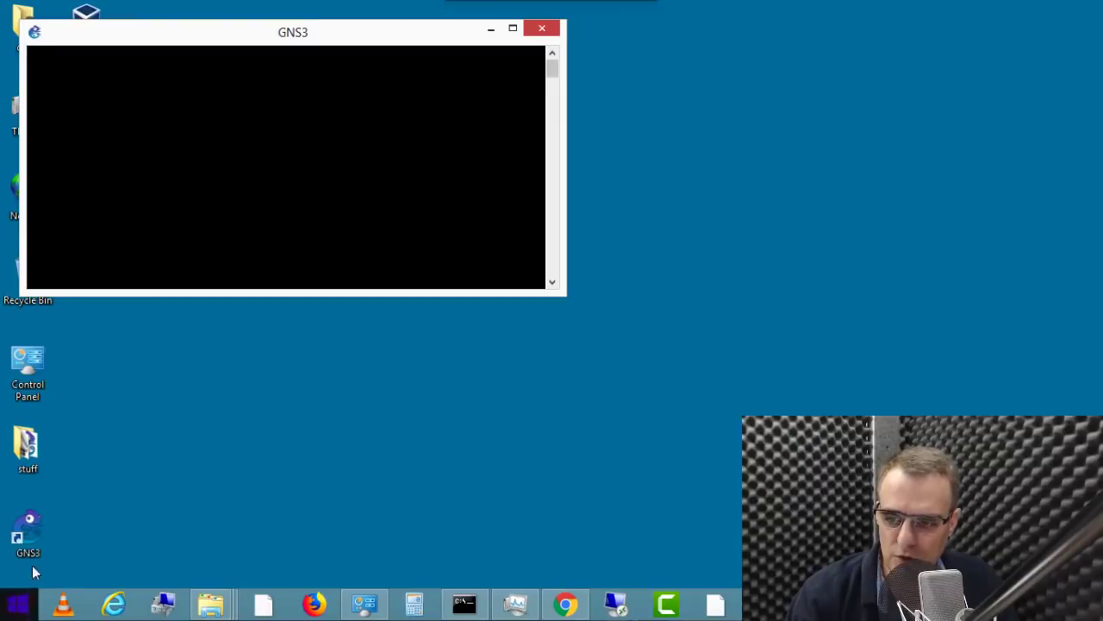
Step: Launch GNS3 from a Start-screen search for 'gns3' and close its Setup Wizard permanently
{"action": "double_click", "coordinate": [37, 534]}
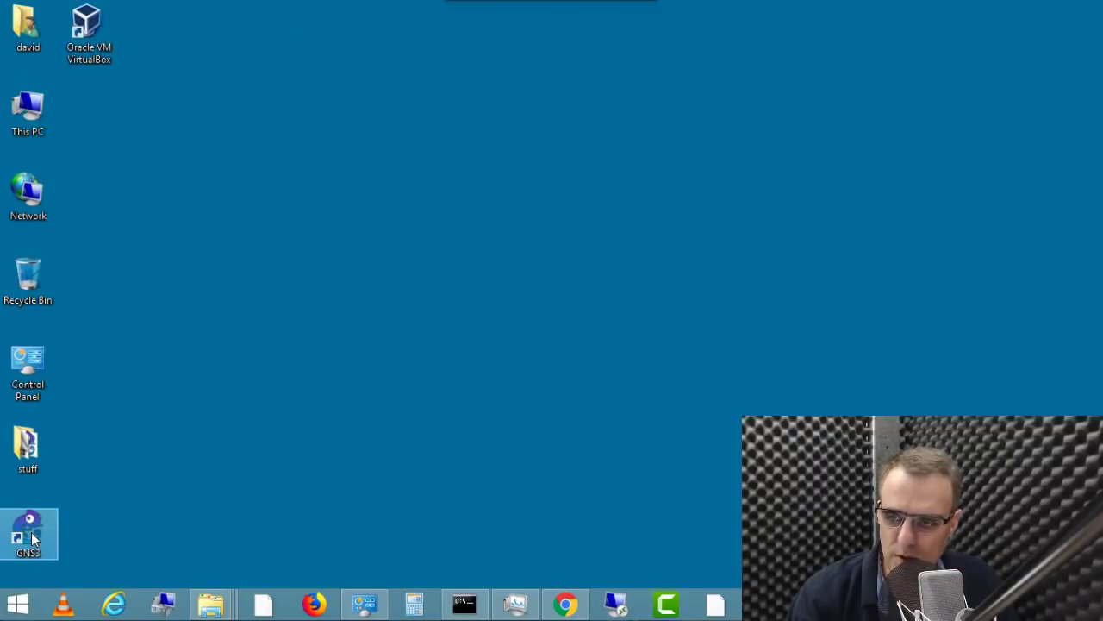
{"action": "key", "text": "super"}
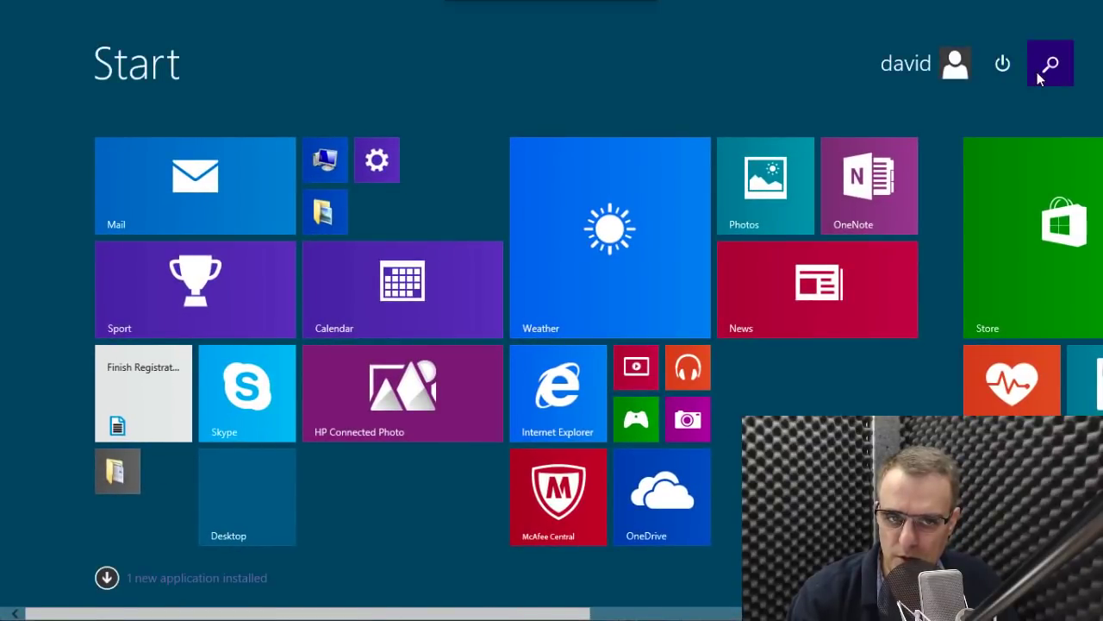
{"action": "left_click", "coordinate": [1039, 69]}
{"action": "type", "text": "gns3"}
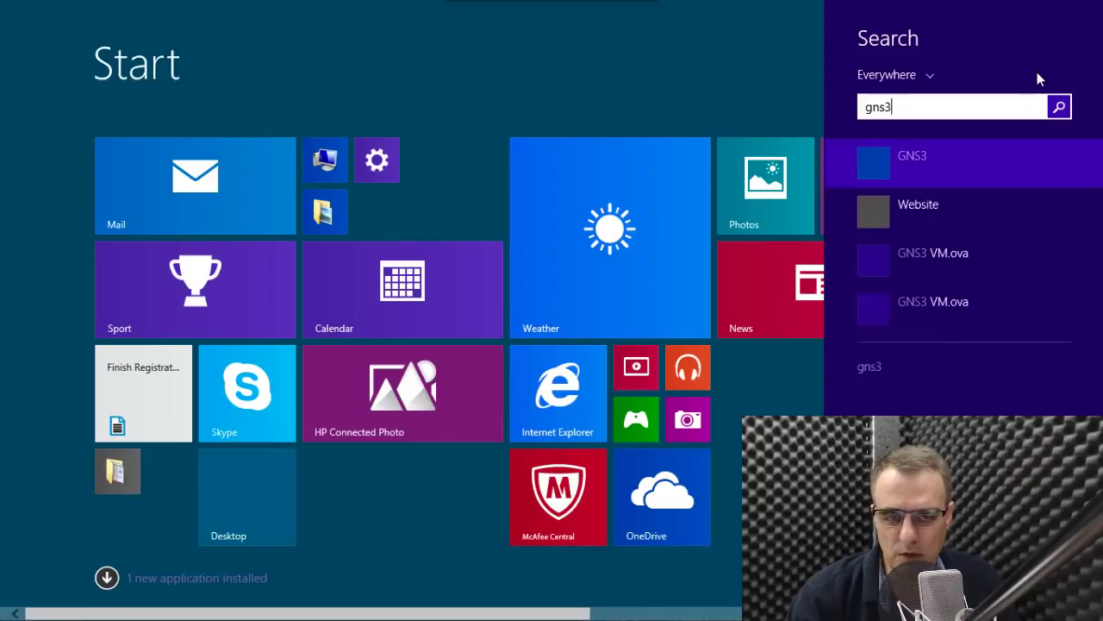
{"action": "key", "text": "Return"}
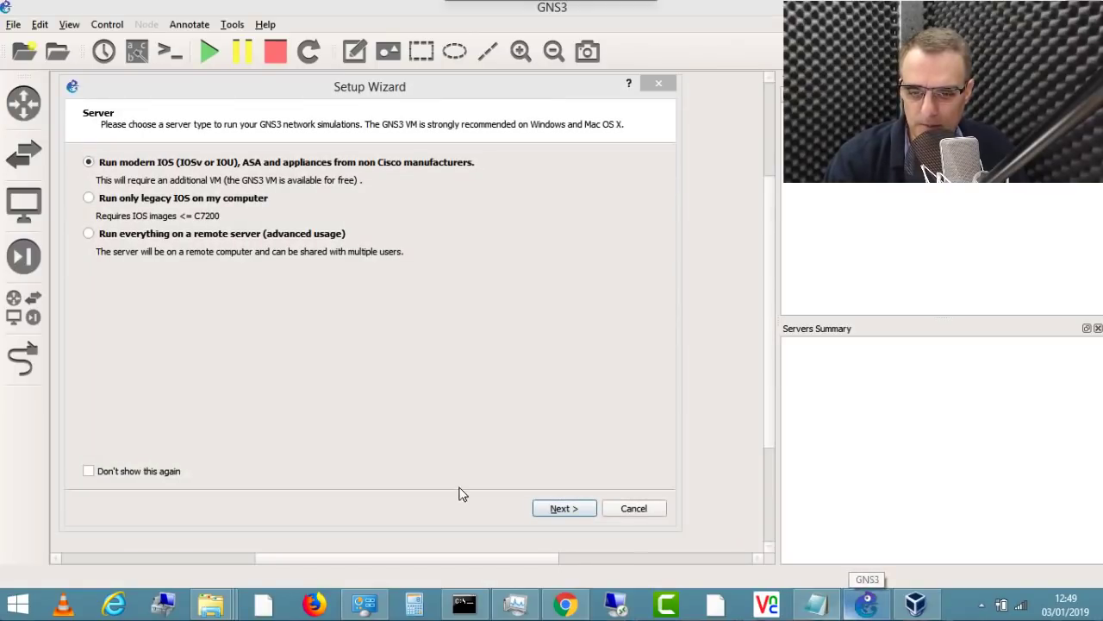
{"action": "left_click", "coordinate": [89, 470]}
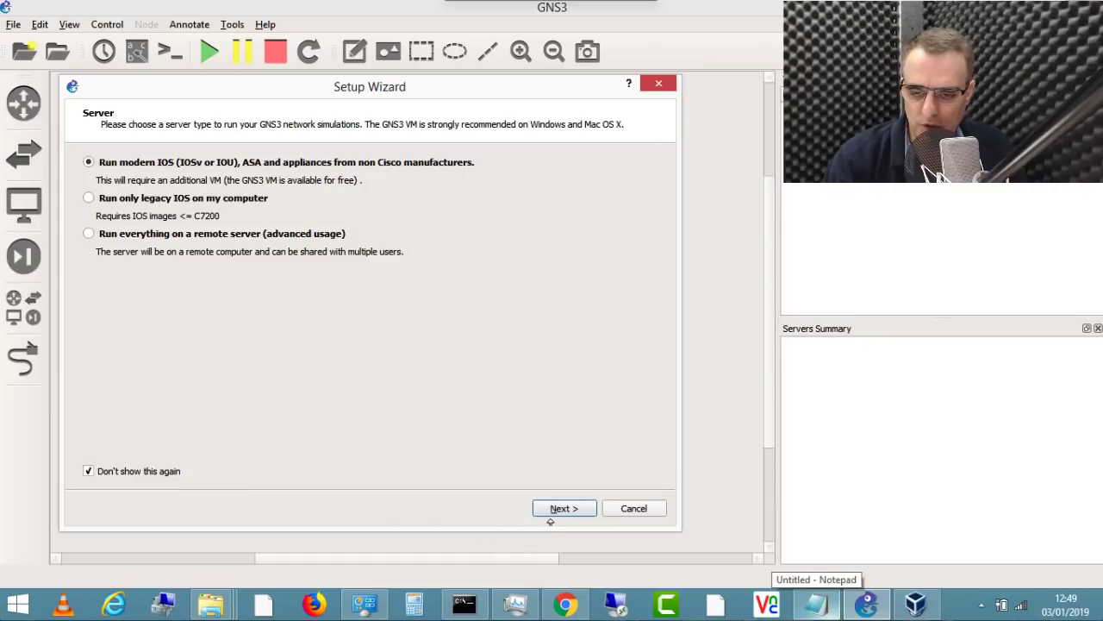
{"action": "left_click", "coordinate": [659, 83]}
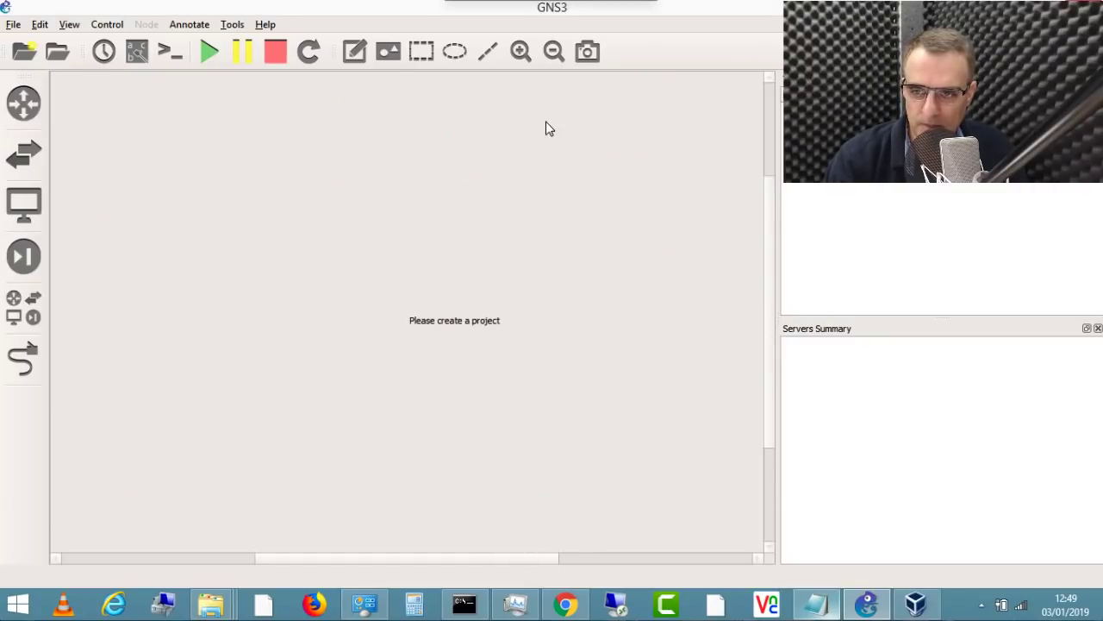
Step: Enable the GNS3 VM in Preferences using the VirtualBox engine and the 'GNS3 VM' machine
{"action": "left_click", "coordinate": [40, 25]}
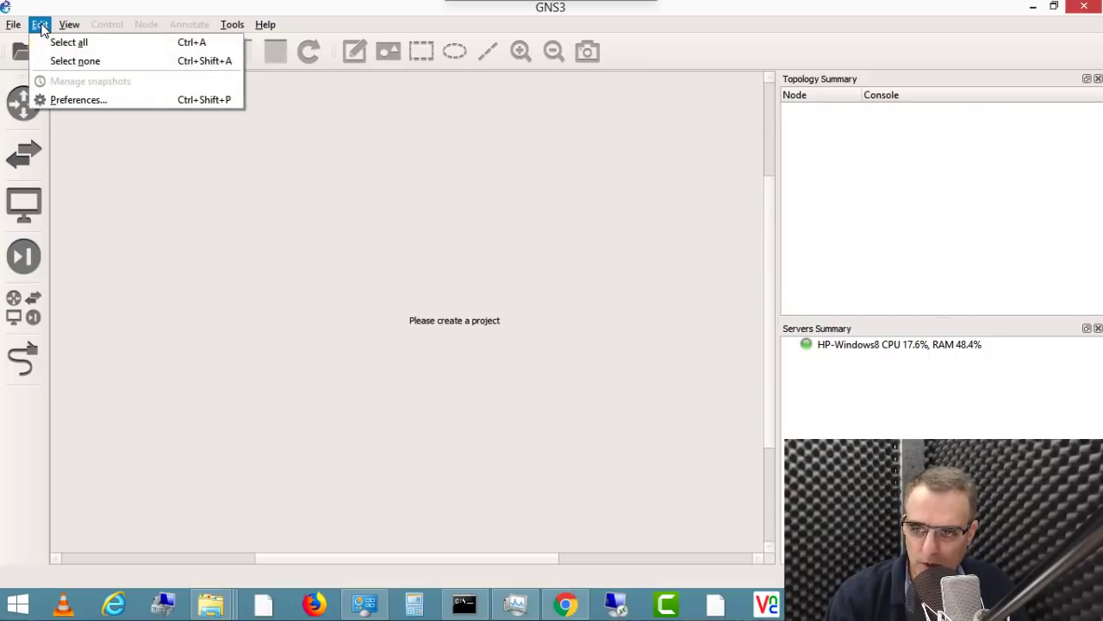
{"action": "left_click", "coordinate": [74, 99]}
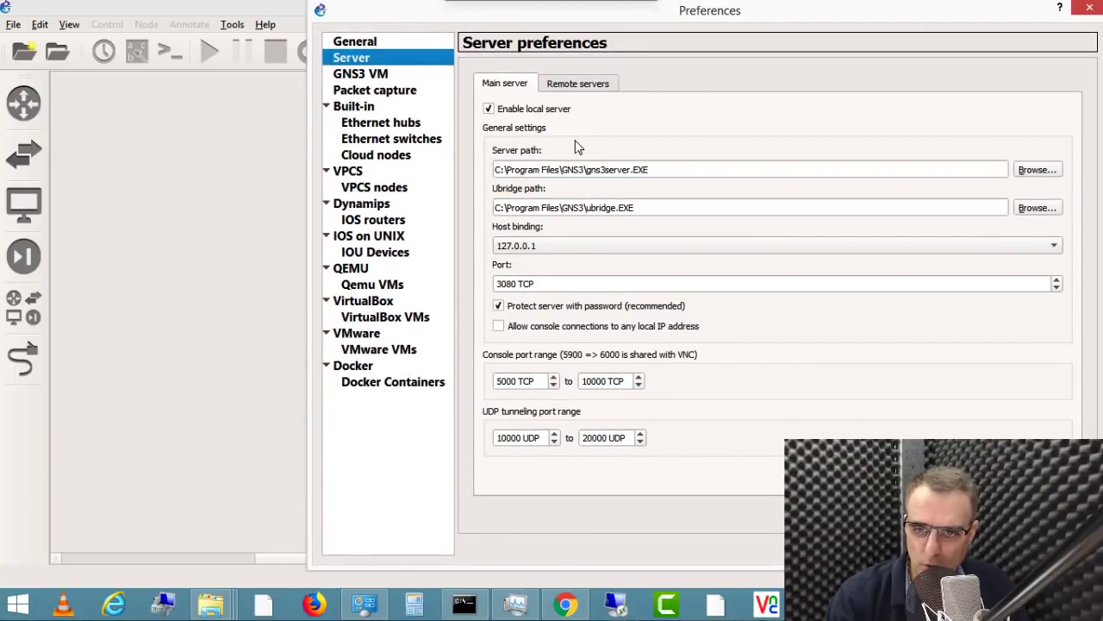
{"action": "left_click", "coordinate": [393, 76]}
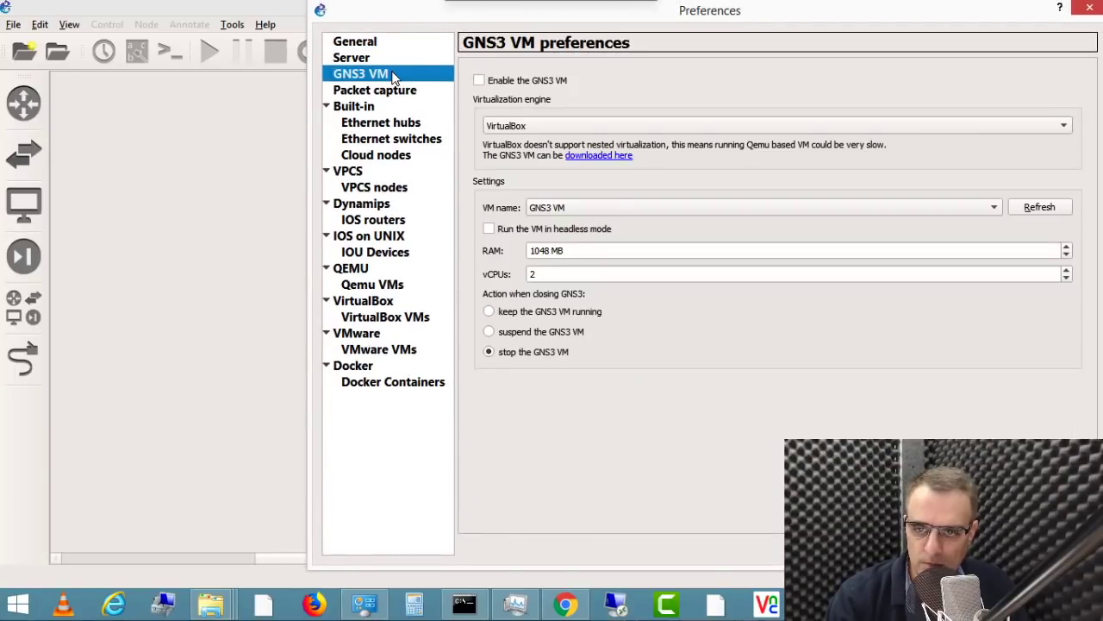
{"action": "left_click", "coordinate": [500, 86]}
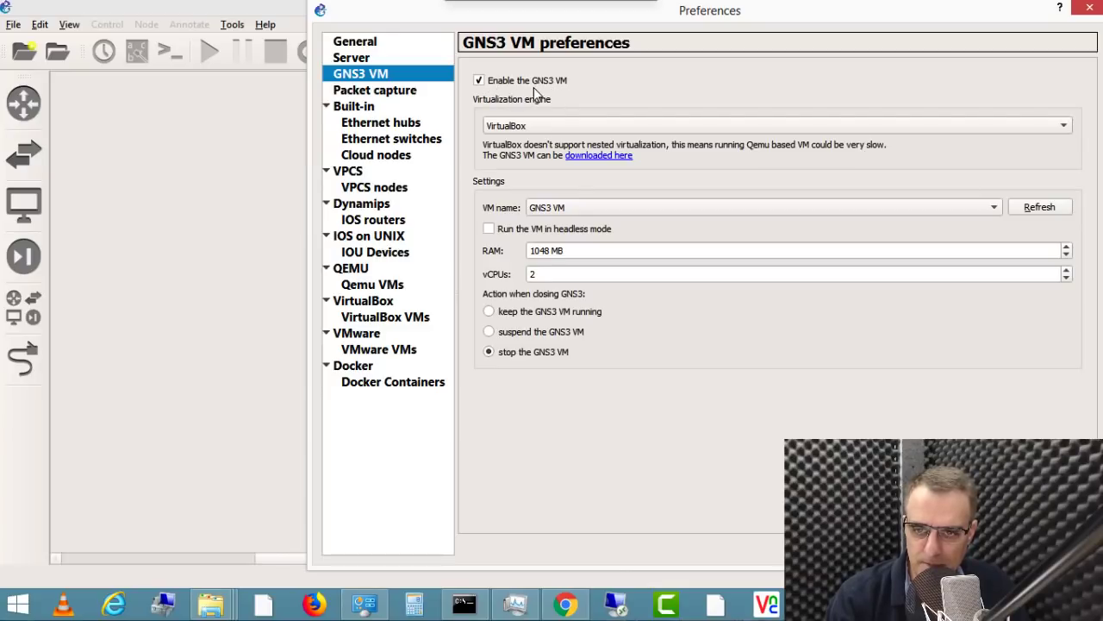
{"action": "left_click", "coordinate": [567, 129]}
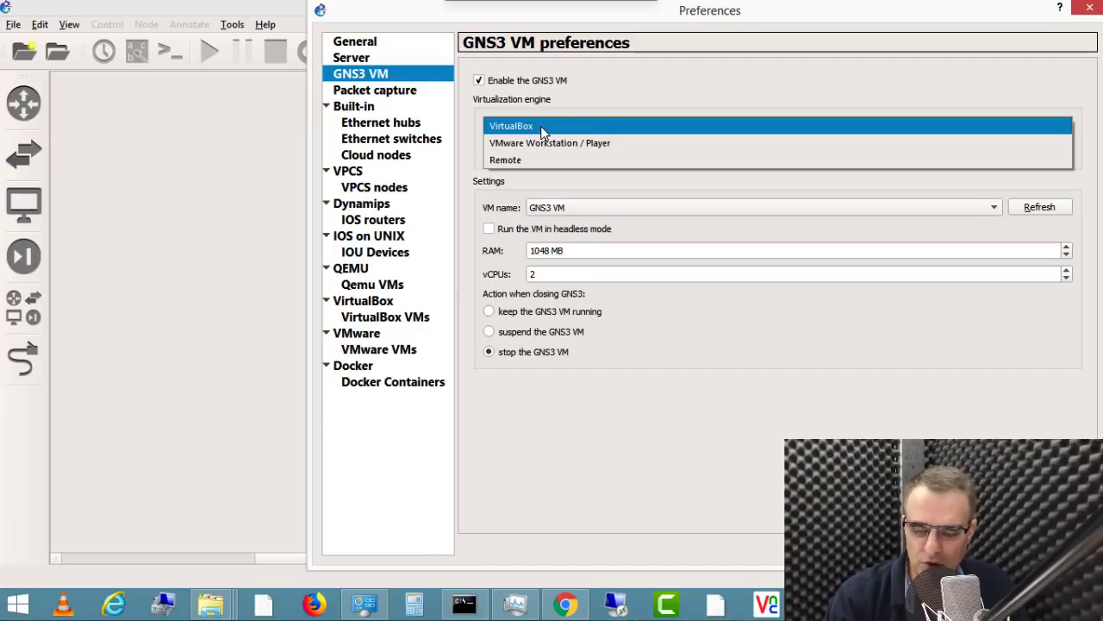
{"action": "left_click", "coordinate": [543, 127]}
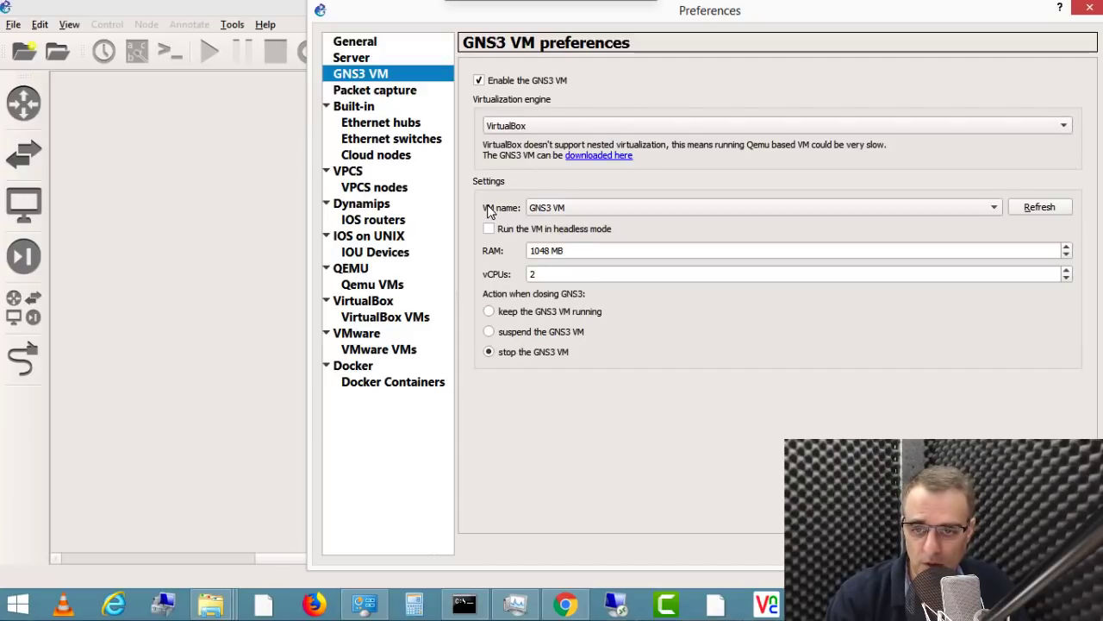
{"action": "left_click", "coordinate": [1045, 208]}
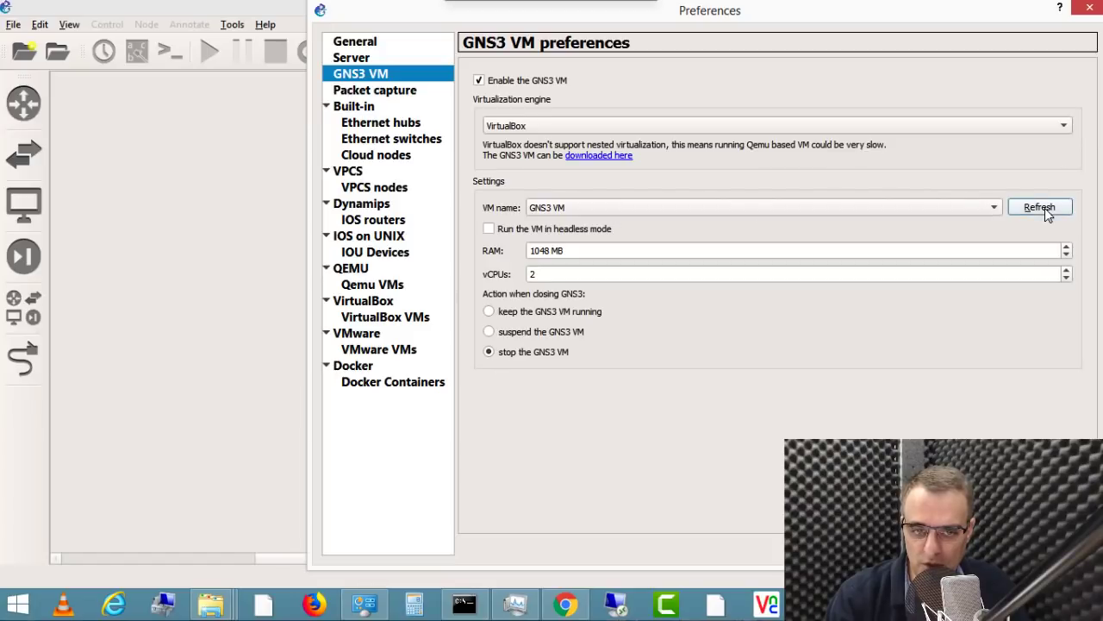
{"action": "left_click", "coordinate": [990, 208]}
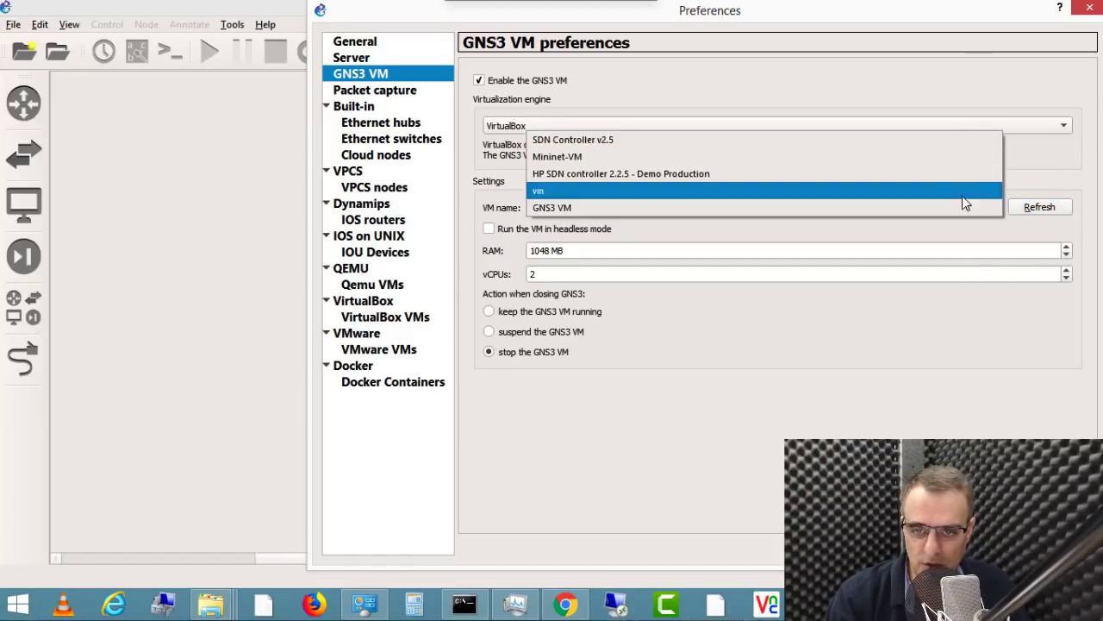
{"action": "left_click", "coordinate": [957, 214]}
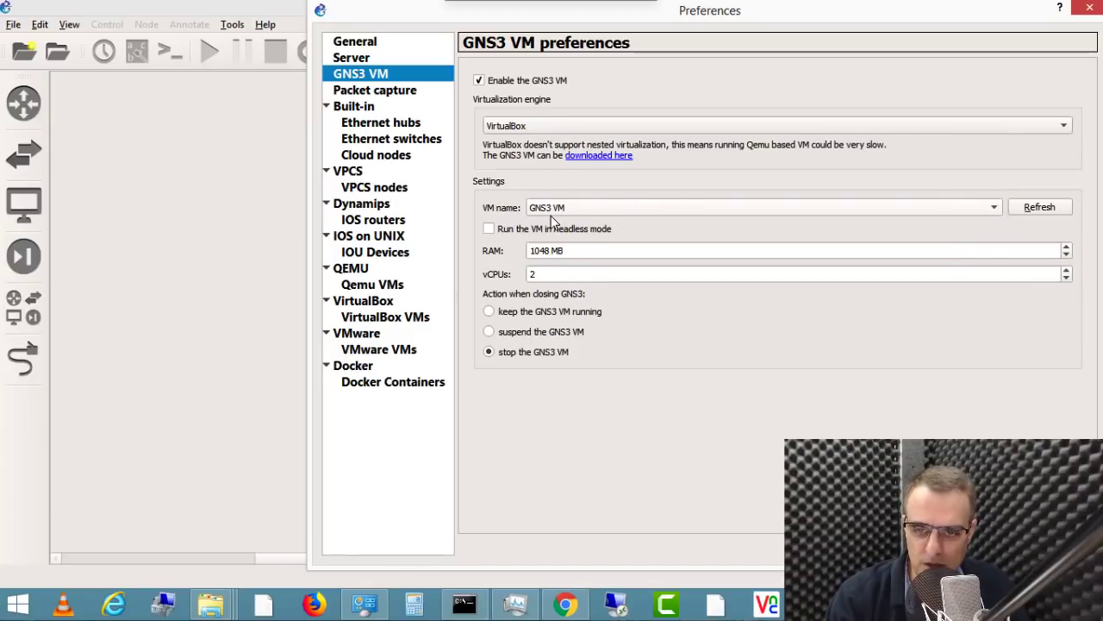
Step: Set the GNS3 VM's RAM to 2048 MB, then apply and save the preferences
{"action": "triple_click", "coordinate": [595, 251]}
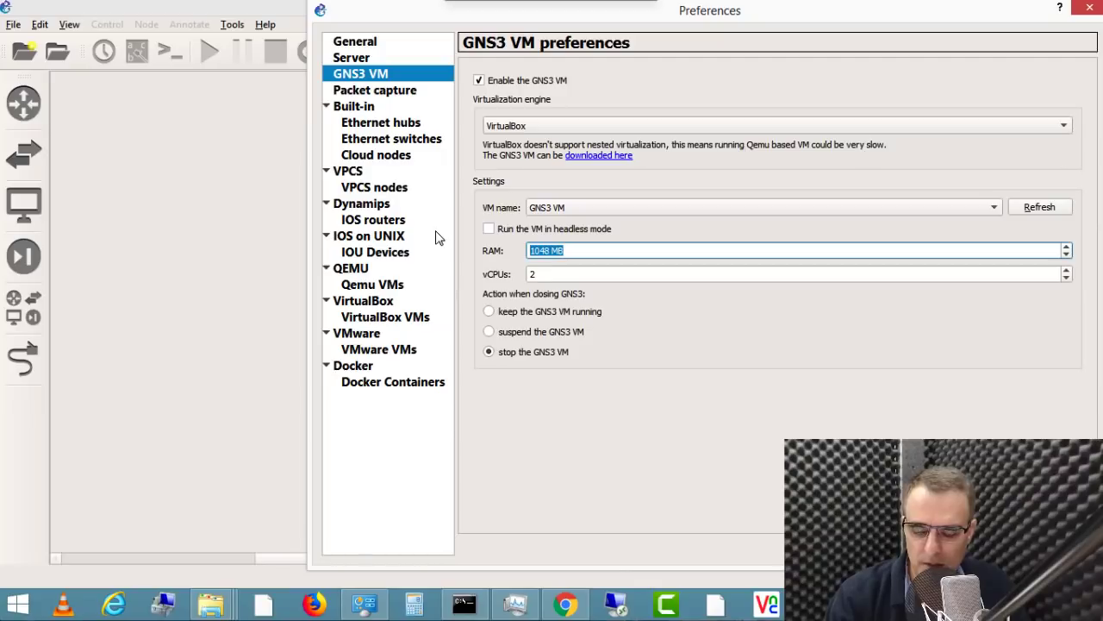
{"action": "left_click", "coordinate": [538, 274]}
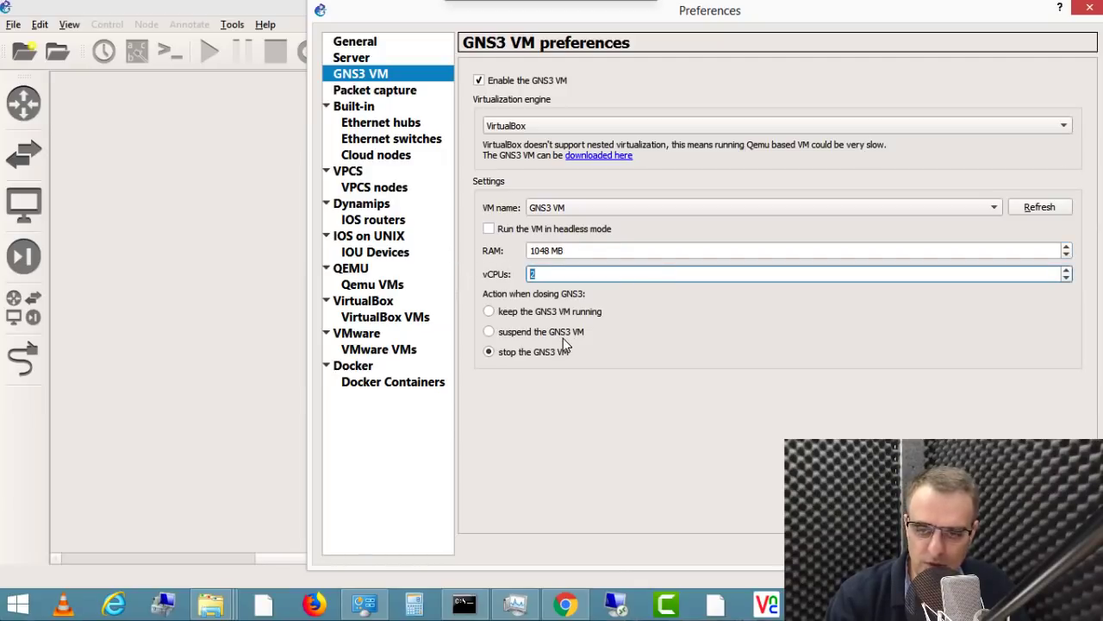
{"action": "double_click", "coordinate": [546, 249]}
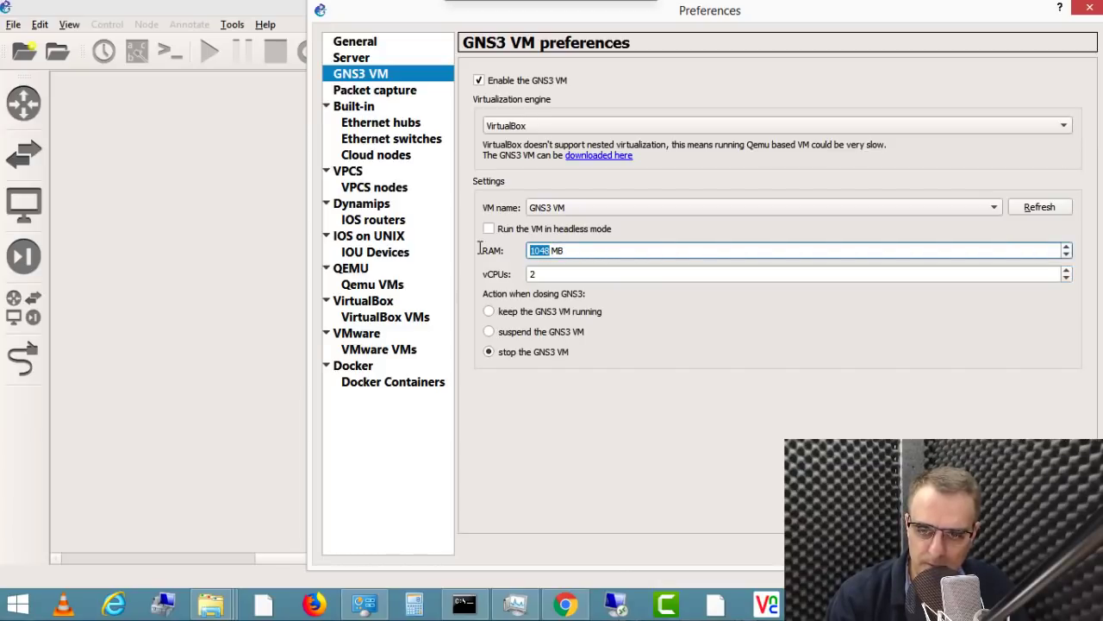
{"action": "type", "text": "20"}
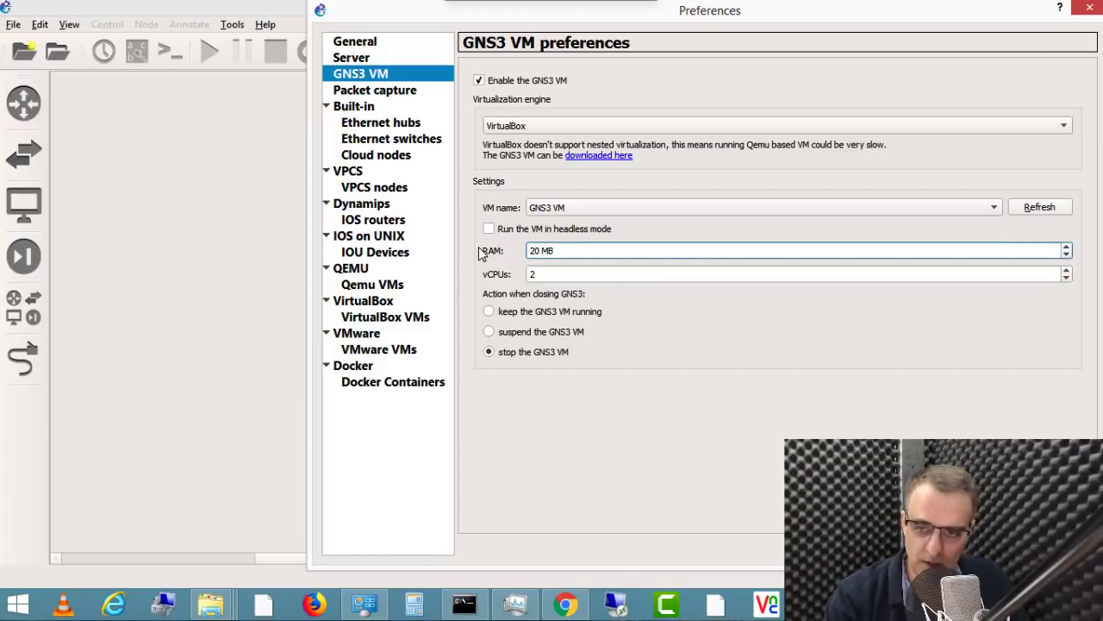
{"action": "type", "text": "48"}
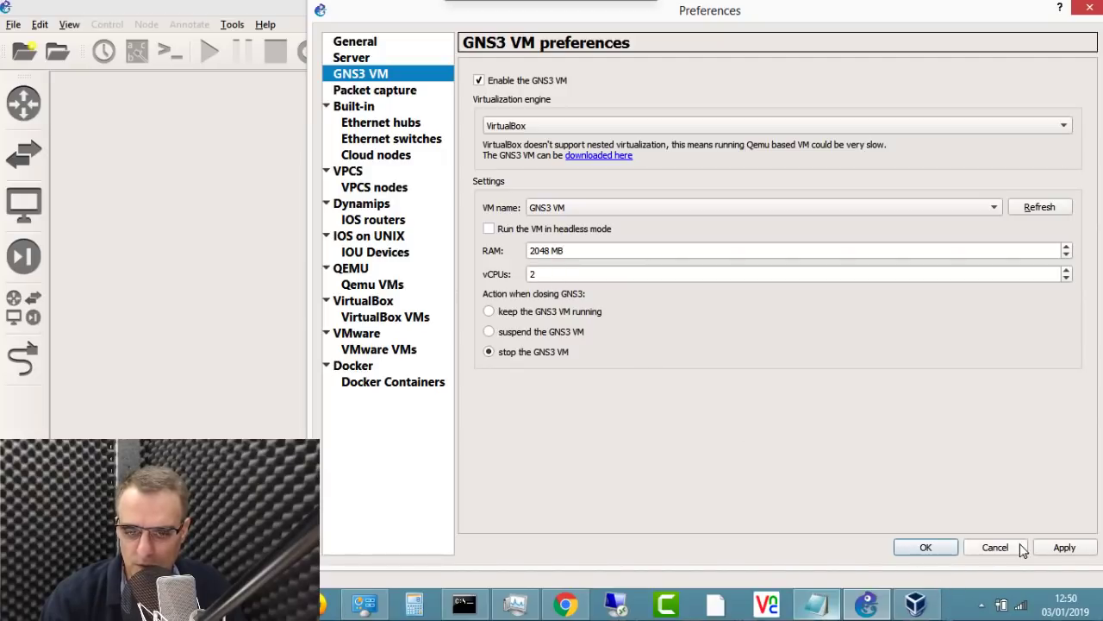
{"action": "left_click", "coordinate": [1045, 552]}
{"action": "left_click", "coordinate": [919, 548]}
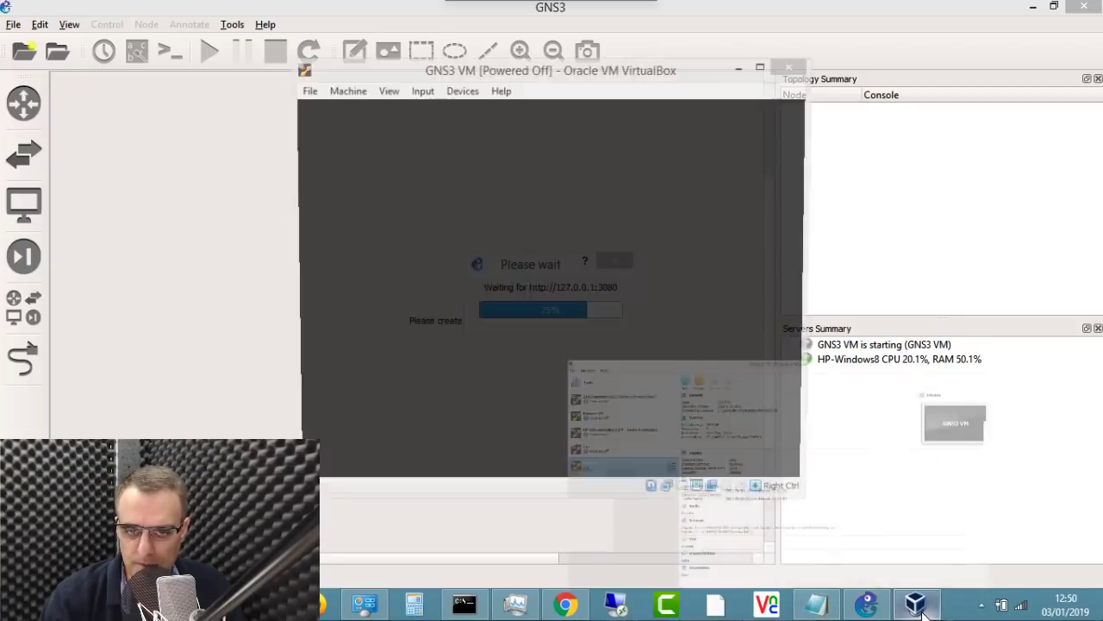
Step: Watch the GNS3 VM window in VirtualBox boot to IP 192.168.56.103, then return to GNS3
{"action": "left_click", "coordinate": [921, 607]}
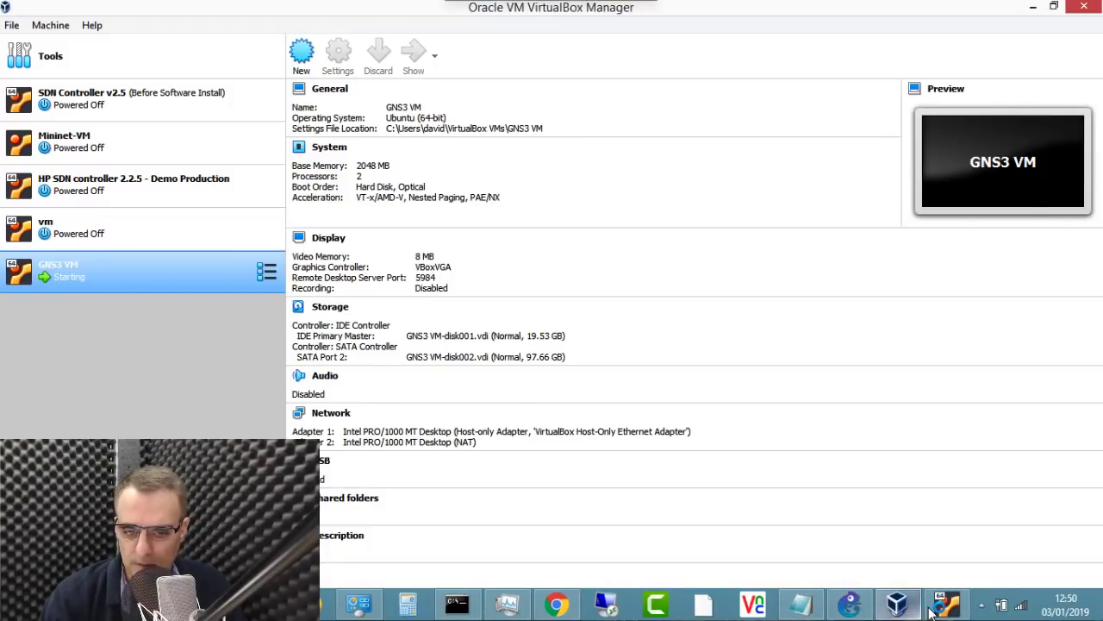
{"action": "left_click", "coordinate": [947, 607]}
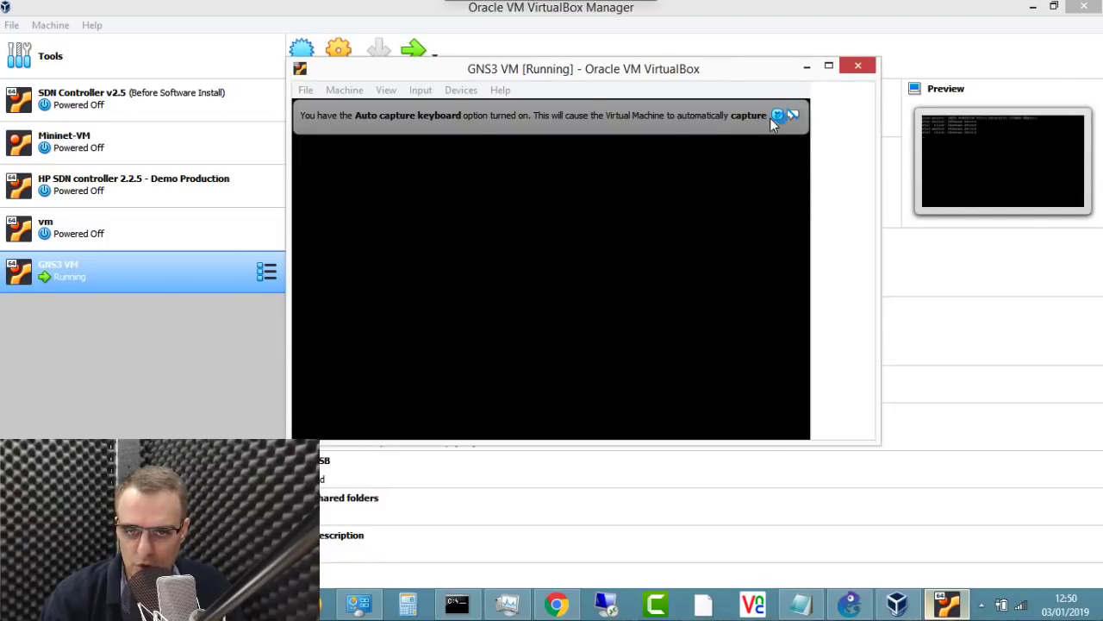
{"action": "left_click", "coordinate": [842, 115]}
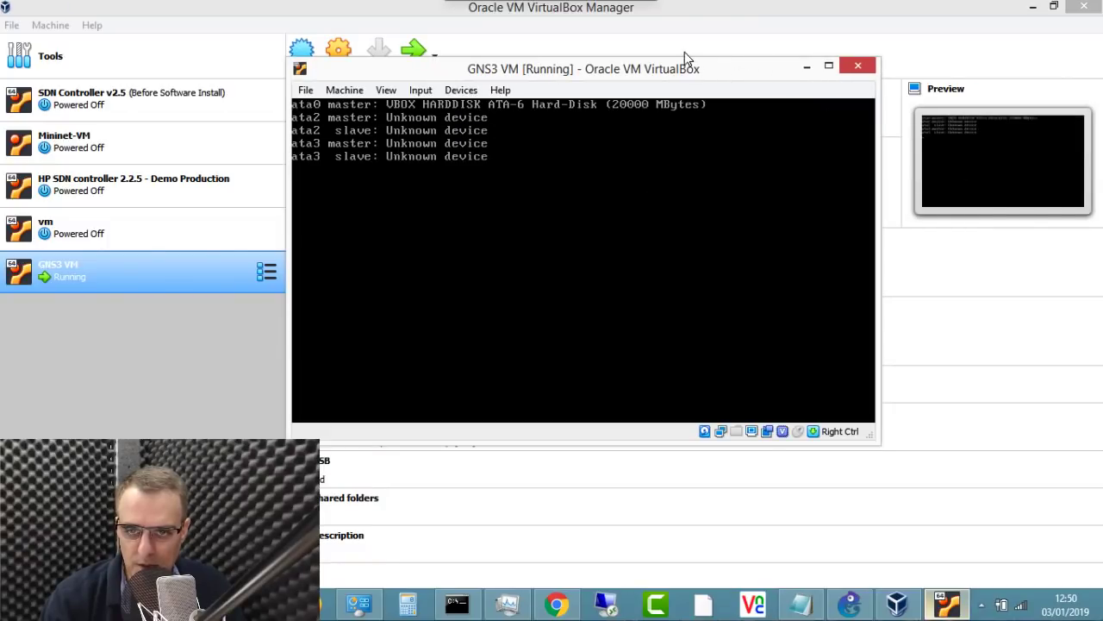
{"action": "left_click_drag", "start_coordinate": [696, 74], "coordinate": [885, 188]}
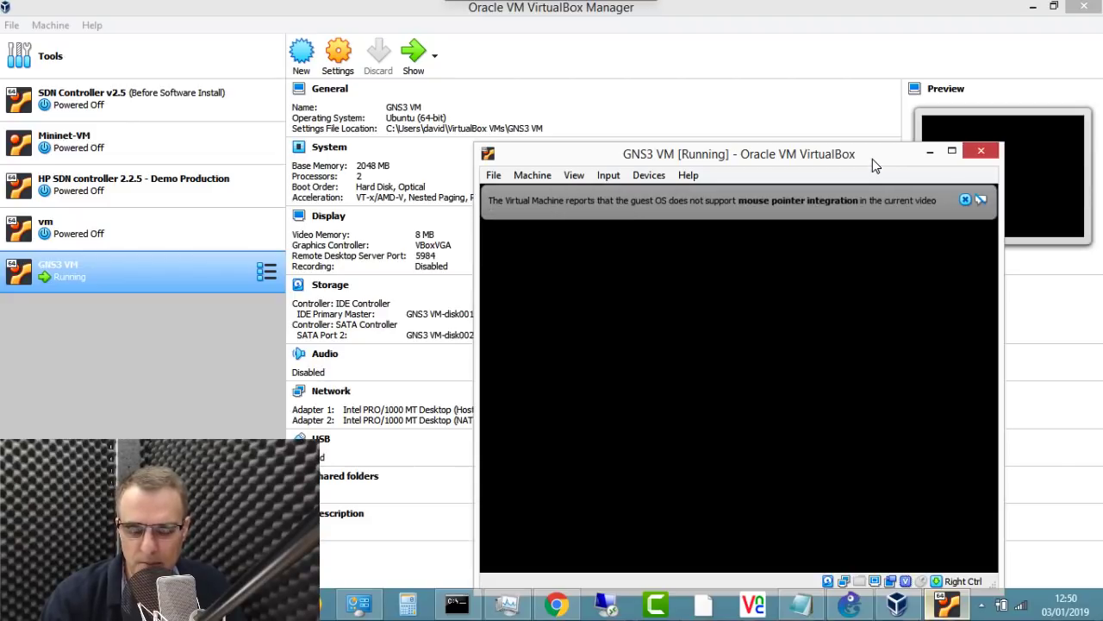
{"action": "left_click_drag", "start_coordinate": [873, 158], "coordinate": [909, 128]}
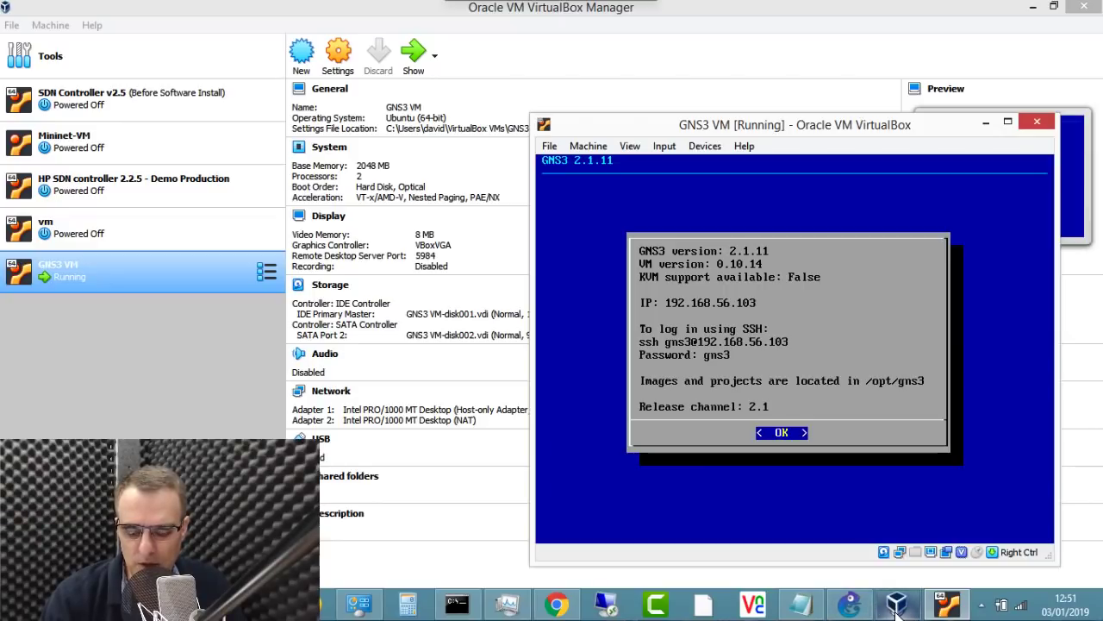
{"action": "left_click", "coordinate": [850, 603]}
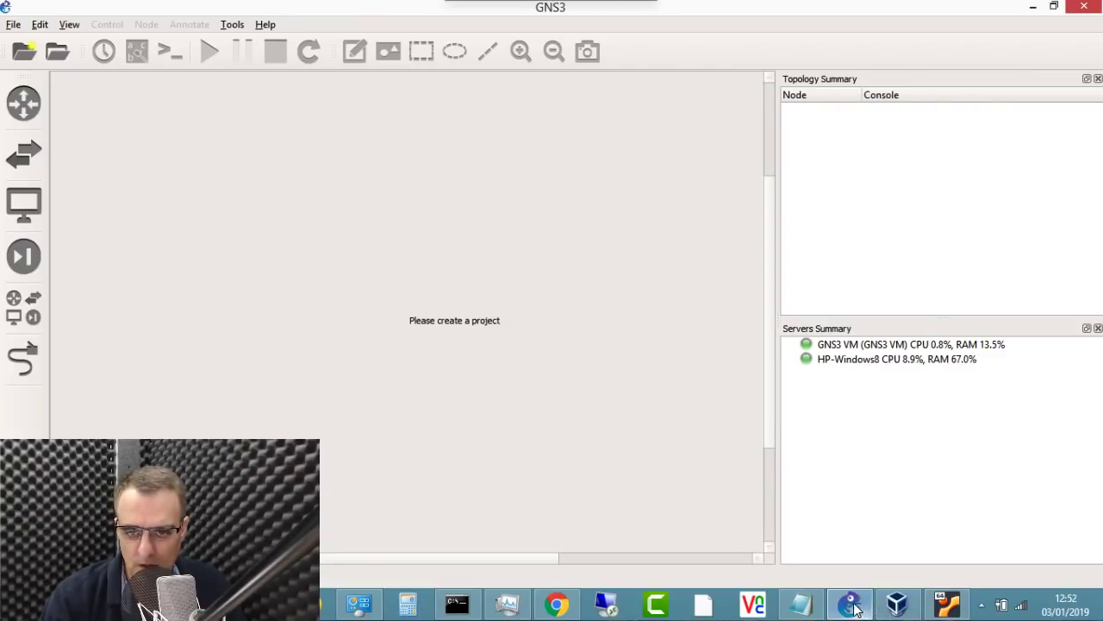
Step: Quit GNS3 and confirm the GNS3 VM shows as powered off in VirtualBox Manager
{"action": "left_click", "coordinate": [1084, 6]}
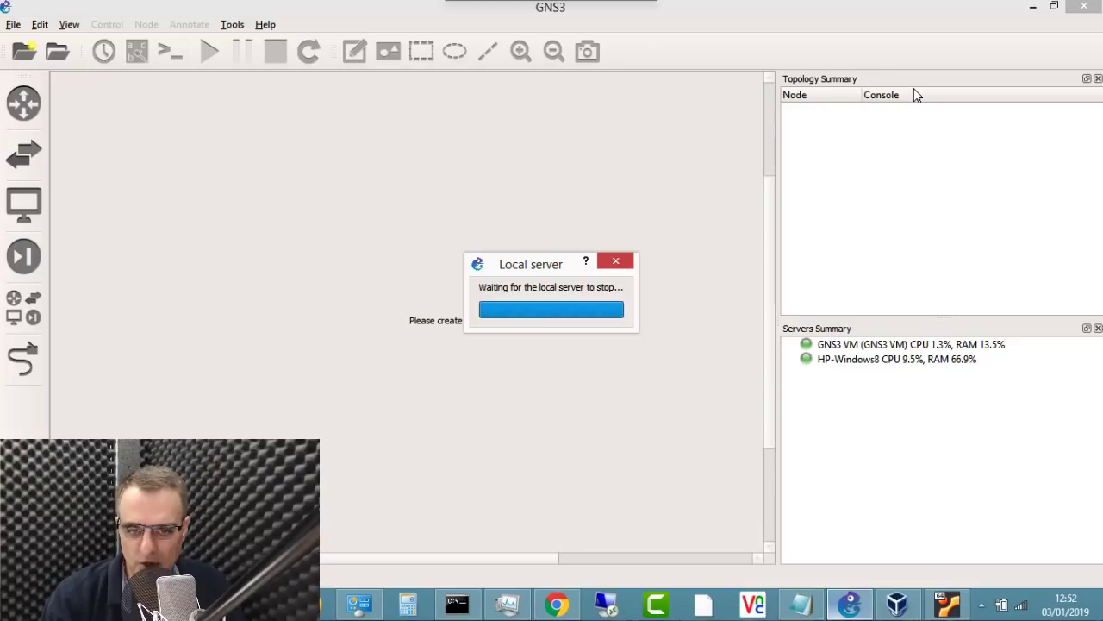
{"action": "left_click", "coordinate": [947, 605]}
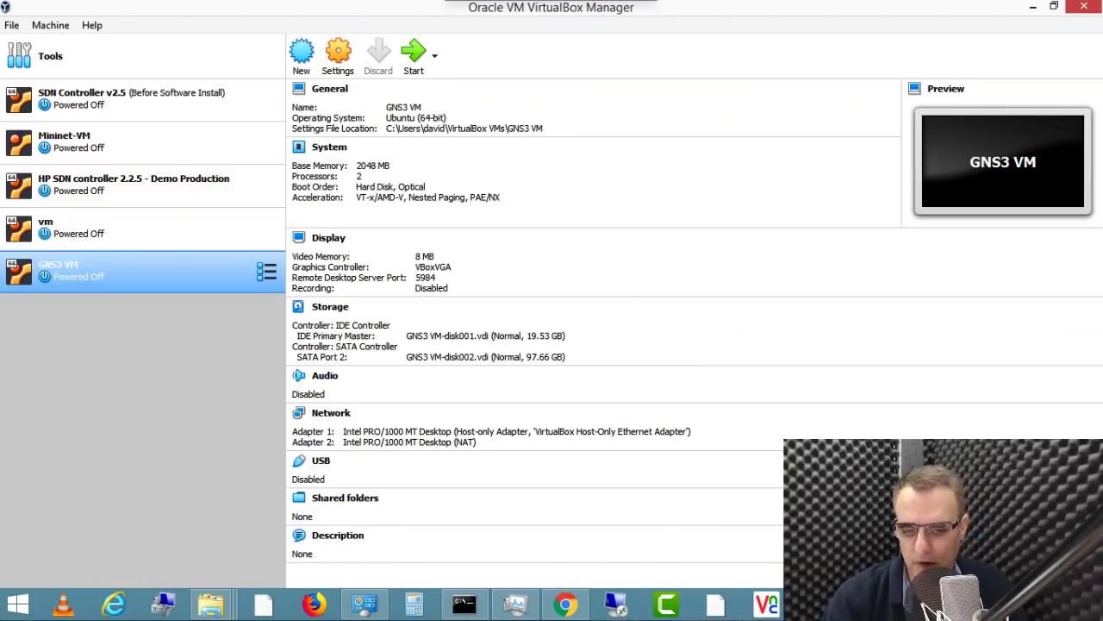
Step: Enable nested VT-x/AMD-V in the GNS3 VM's processor settings
{"action": "right_click", "coordinate": [182, 272]}
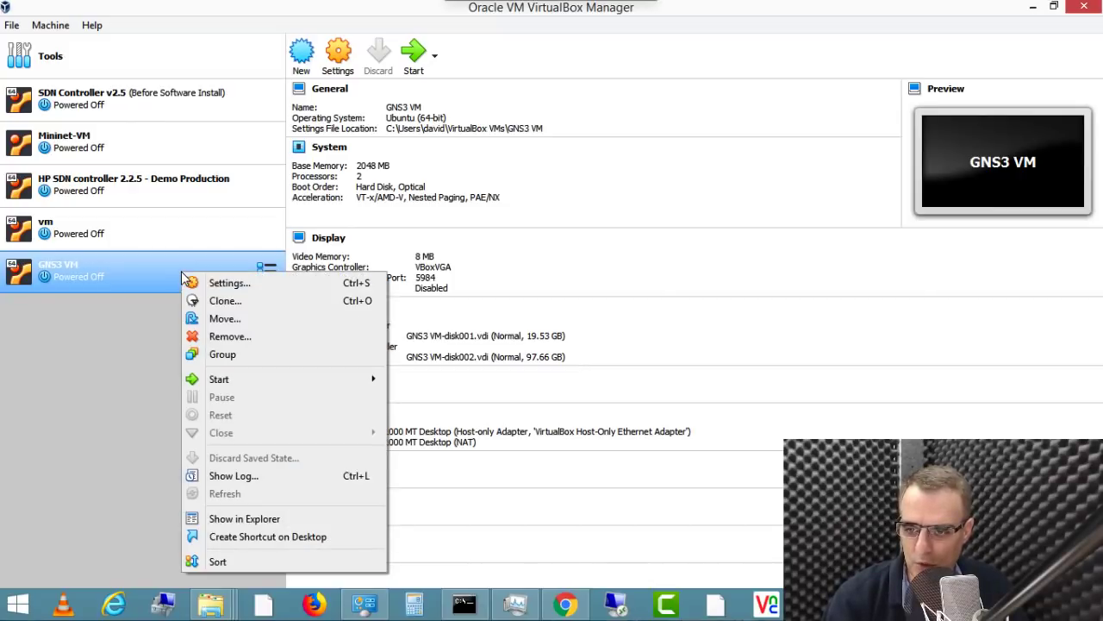
{"action": "left_click", "coordinate": [246, 285]}
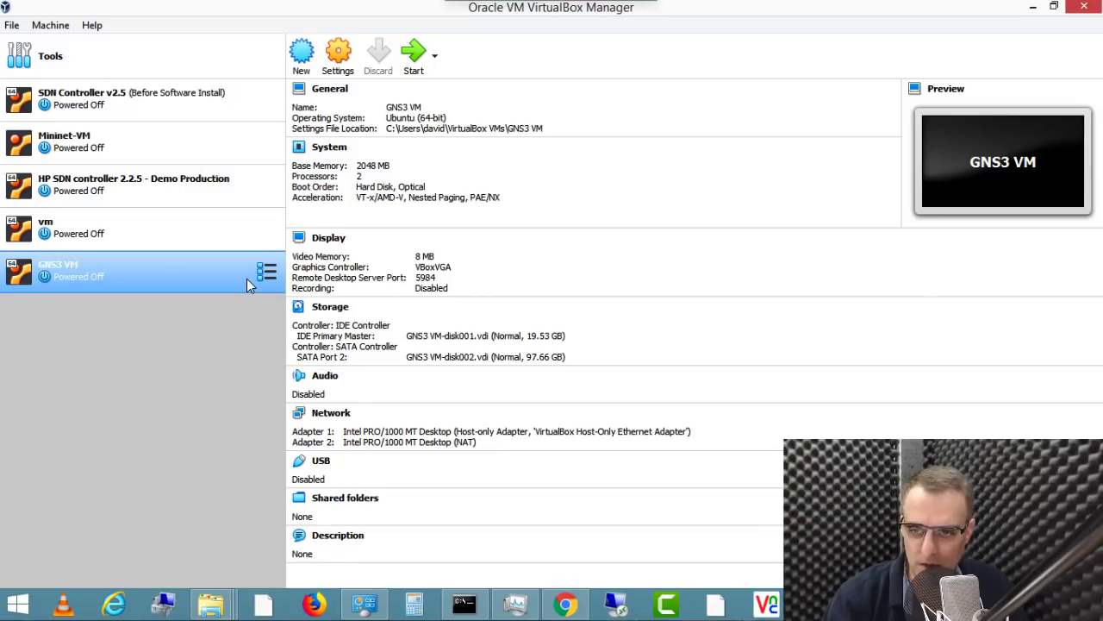
{"action": "left_click", "coordinate": [357, 169]}
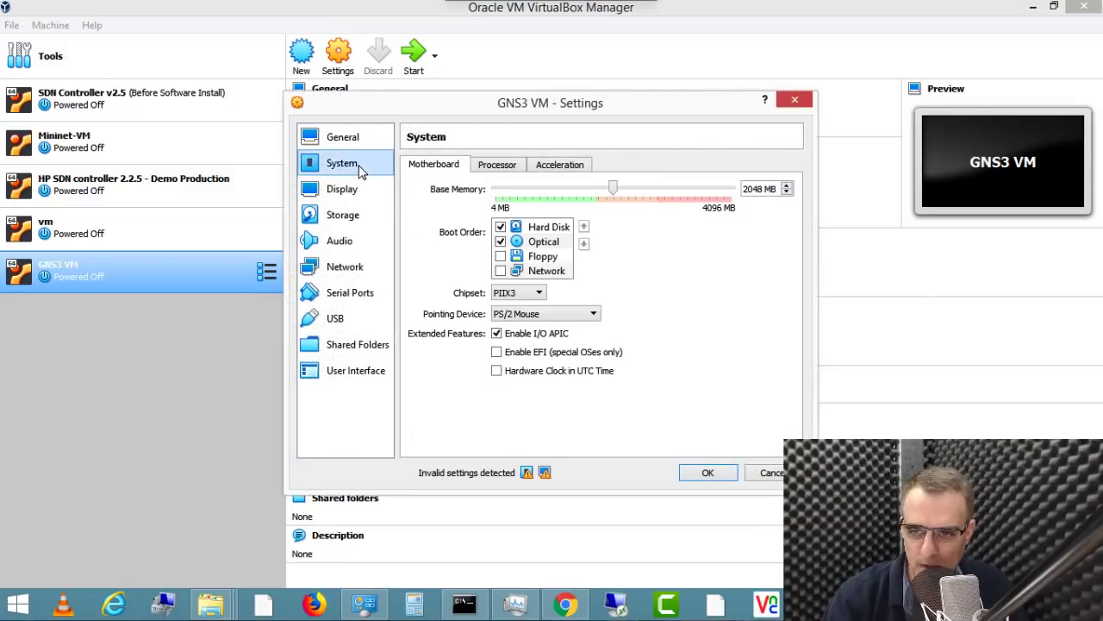
{"action": "left_click", "coordinate": [485, 173]}
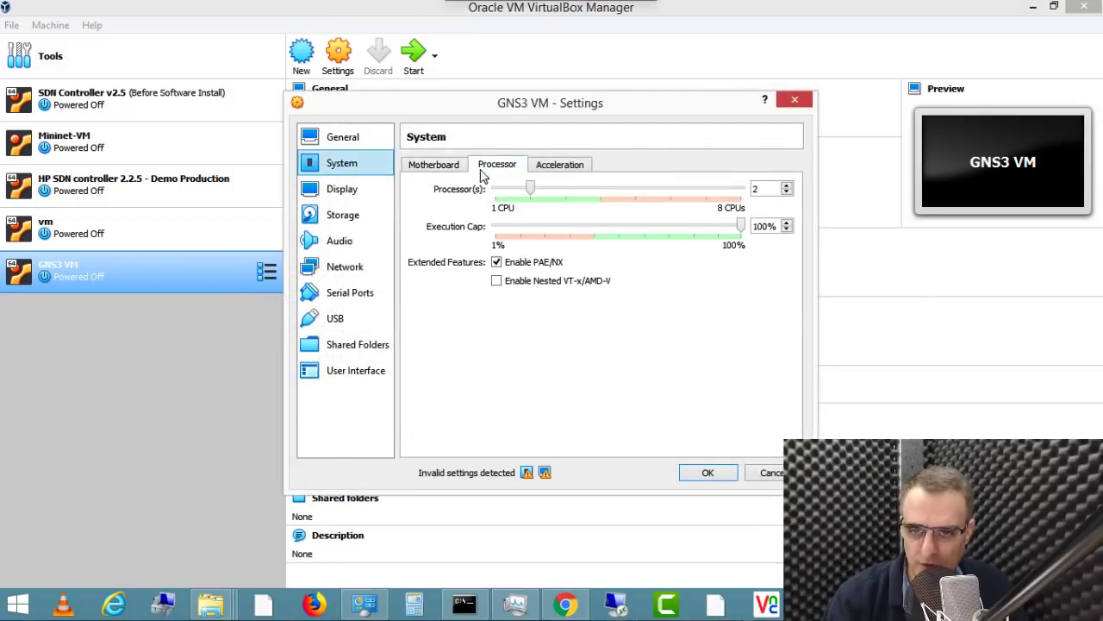
{"action": "left_click", "coordinate": [497, 281]}
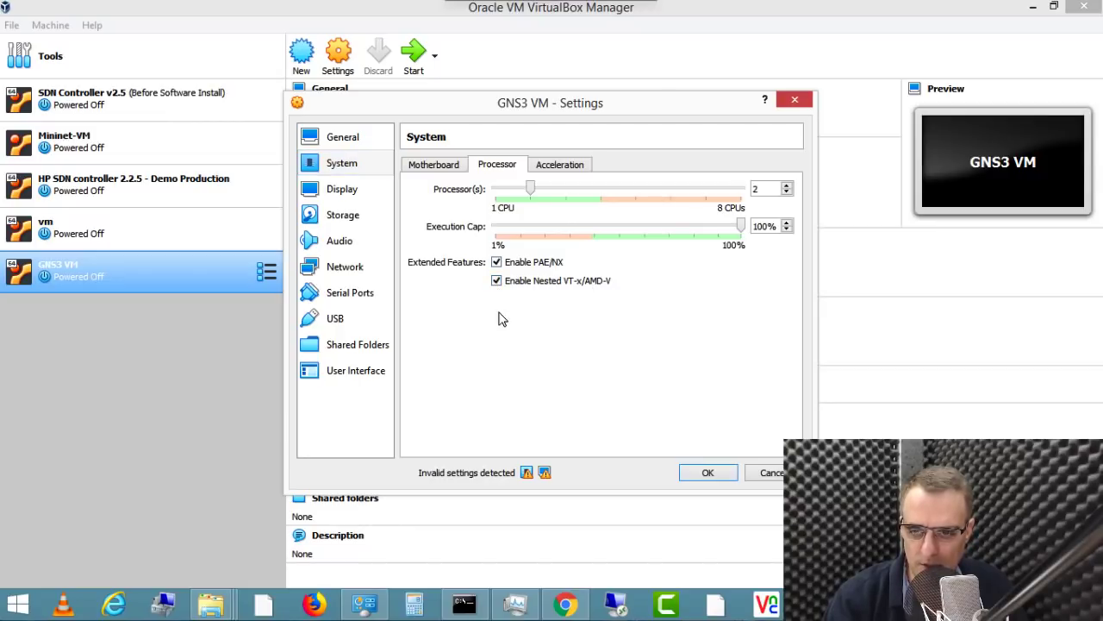
{"action": "mouse_move", "coordinate": [526, 475]}
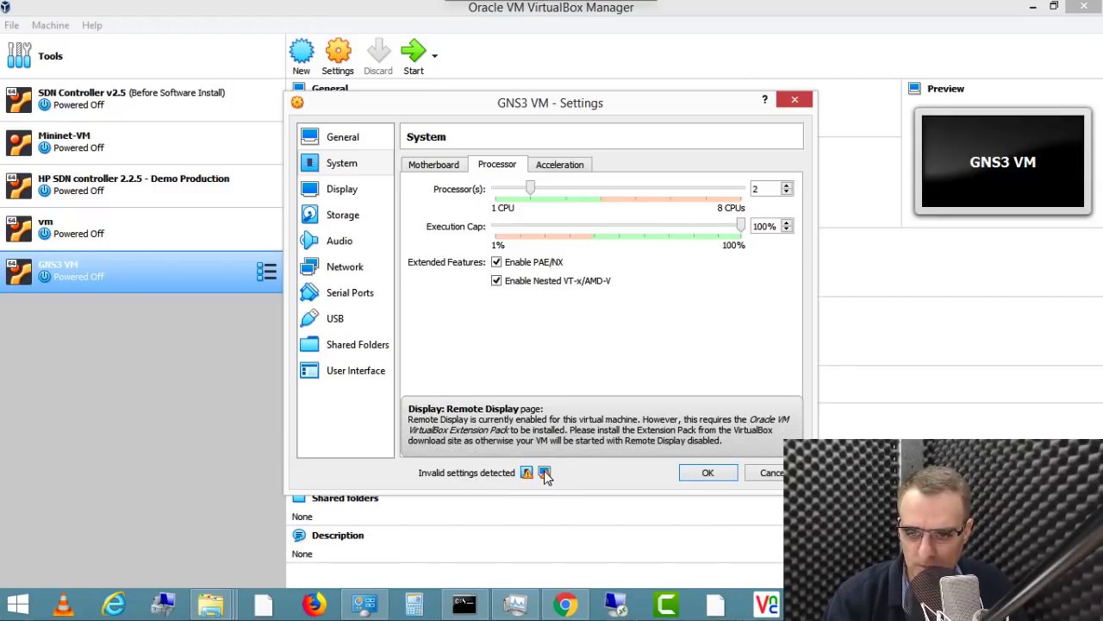
Step: Disable the GNS3 VM's remote display server, lower base memory to 1024 MB, and save
{"action": "left_click", "coordinate": [342, 191]}
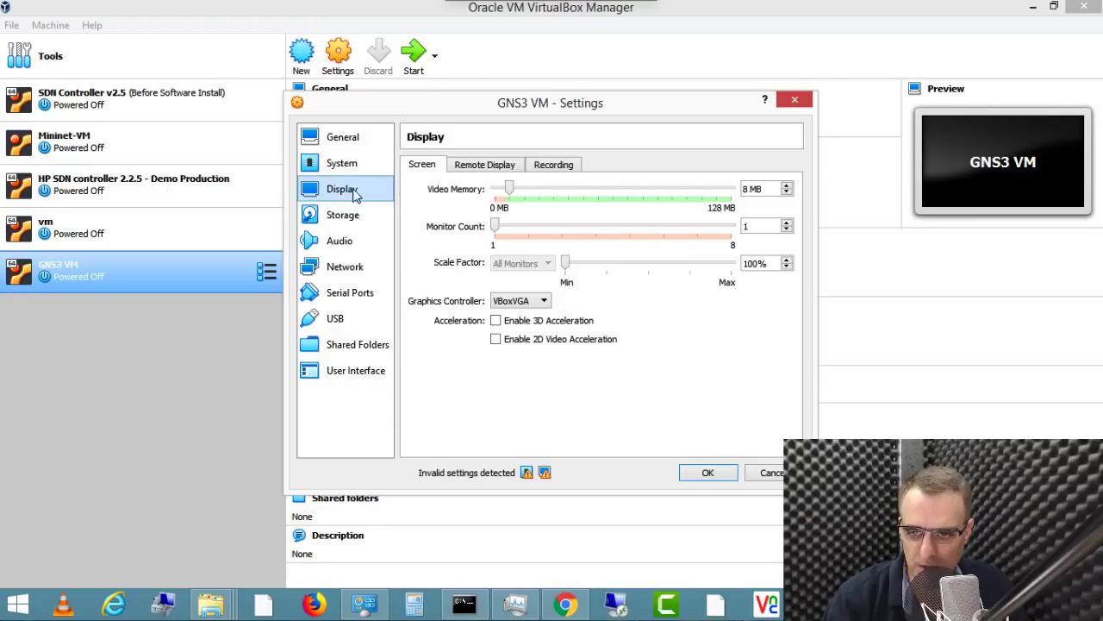
{"action": "left_click", "coordinate": [497, 166]}
{"action": "left_click", "coordinate": [414, 187]}
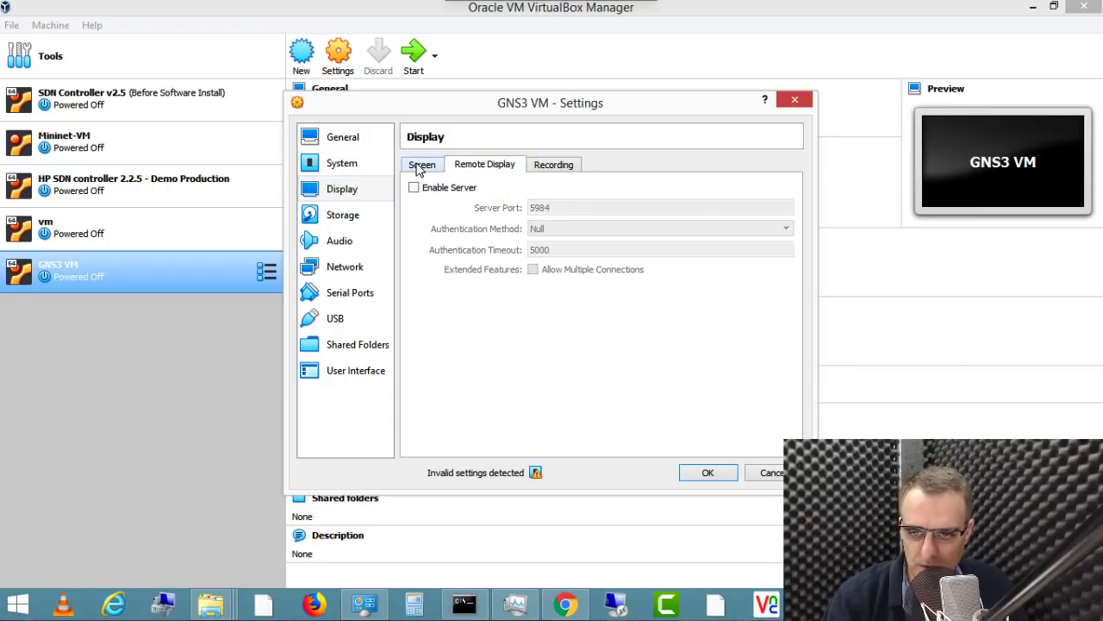
{"action": "left_click", "coordinate": [420, 166]}
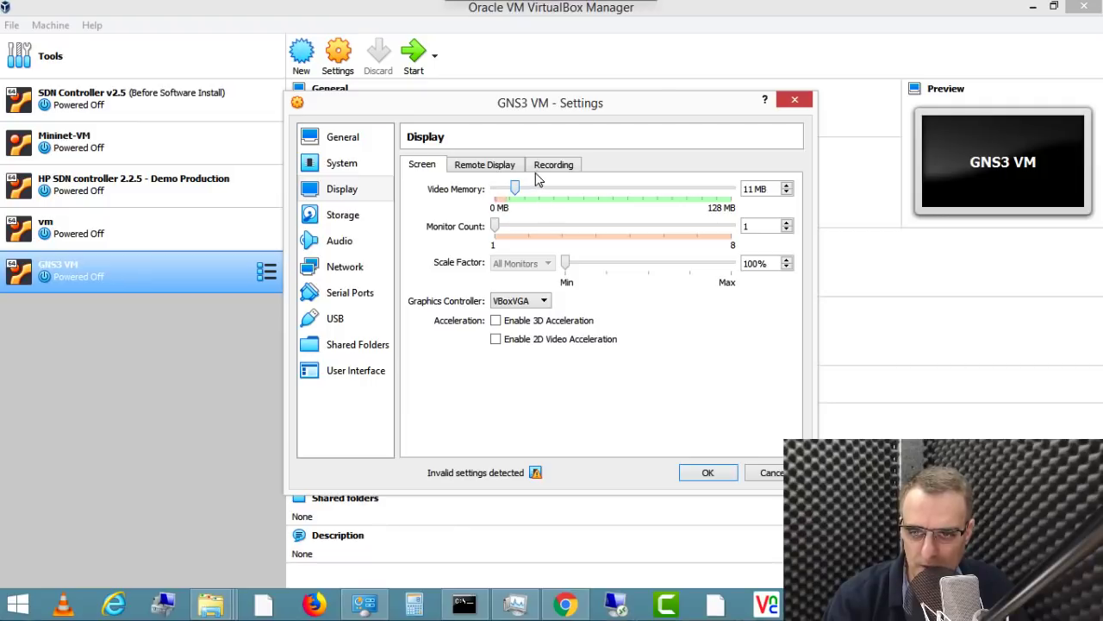
{"action": "mouse_move", "coordinate": [535, 476]}
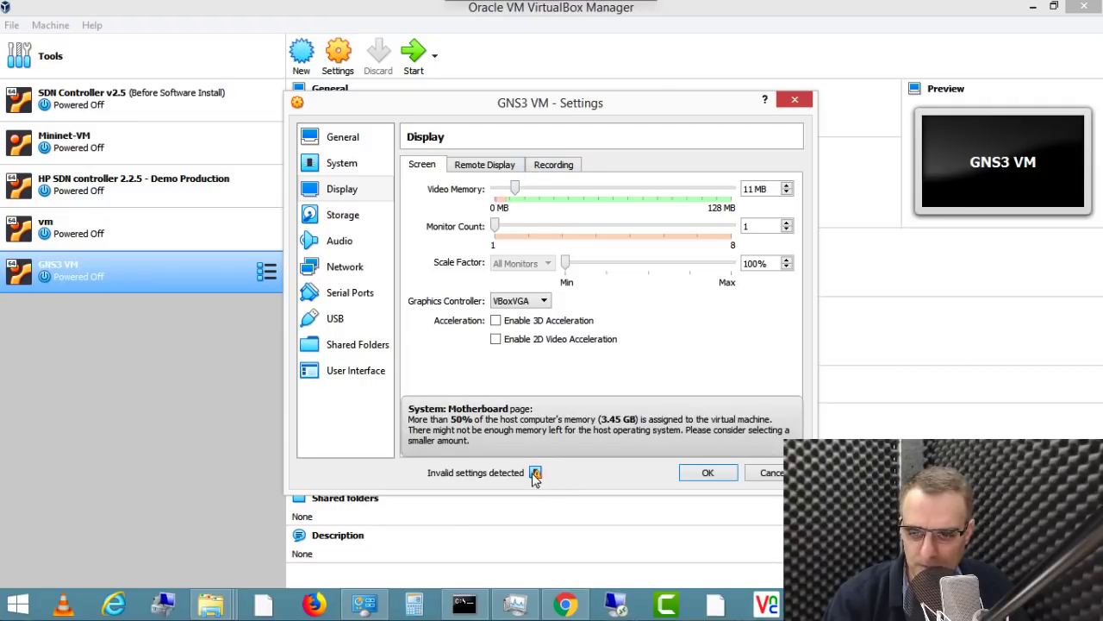
{"action": "left_click", "coordinate": [472, 416]}
{"action": "left_click_drag", "start_coordinate": [614, 188], "coordinate": [567, 190]}
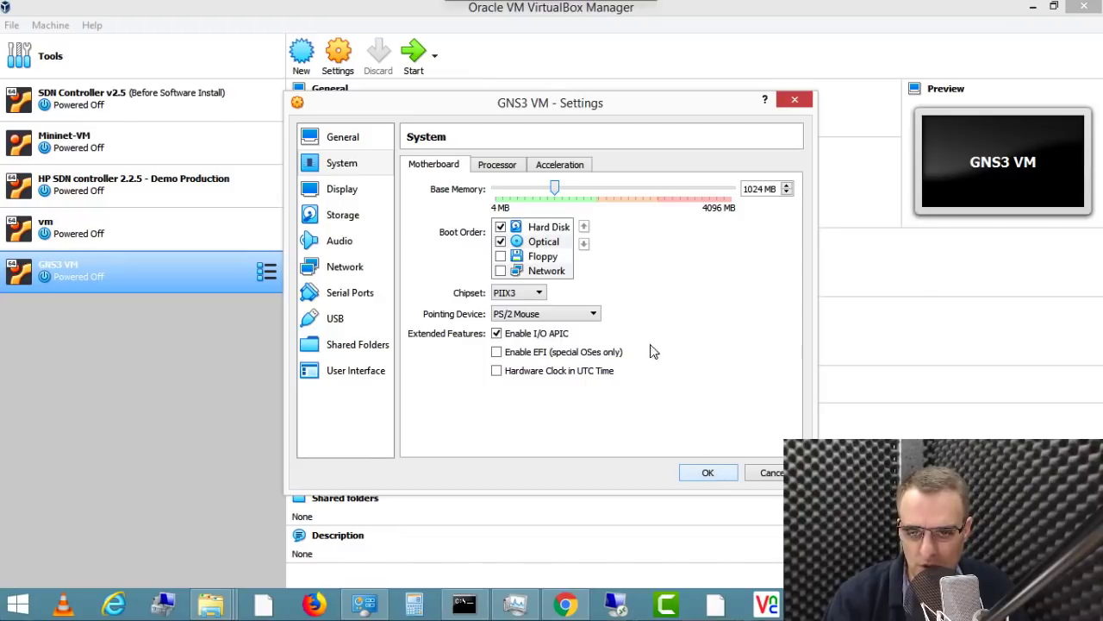
{"action": "left_click", "coordinate": [704, 474]}
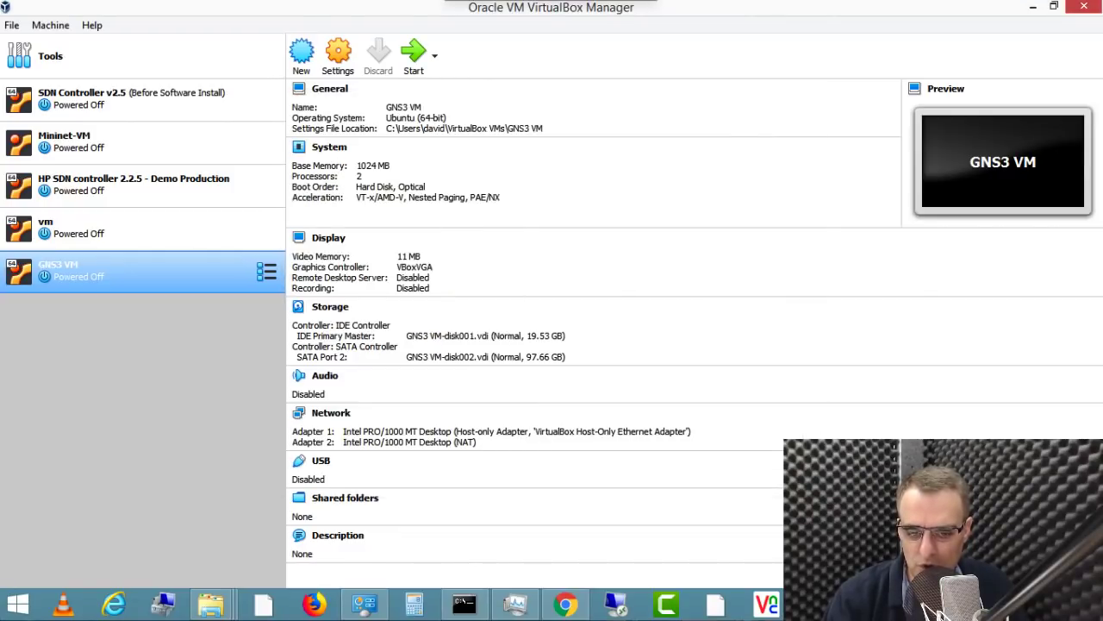
Step: Recheck the GNS3 VM settings: two processors with PAE/NX and nested VT-x enabled
{"action": "left_click", "coordinate": [339, 54]}
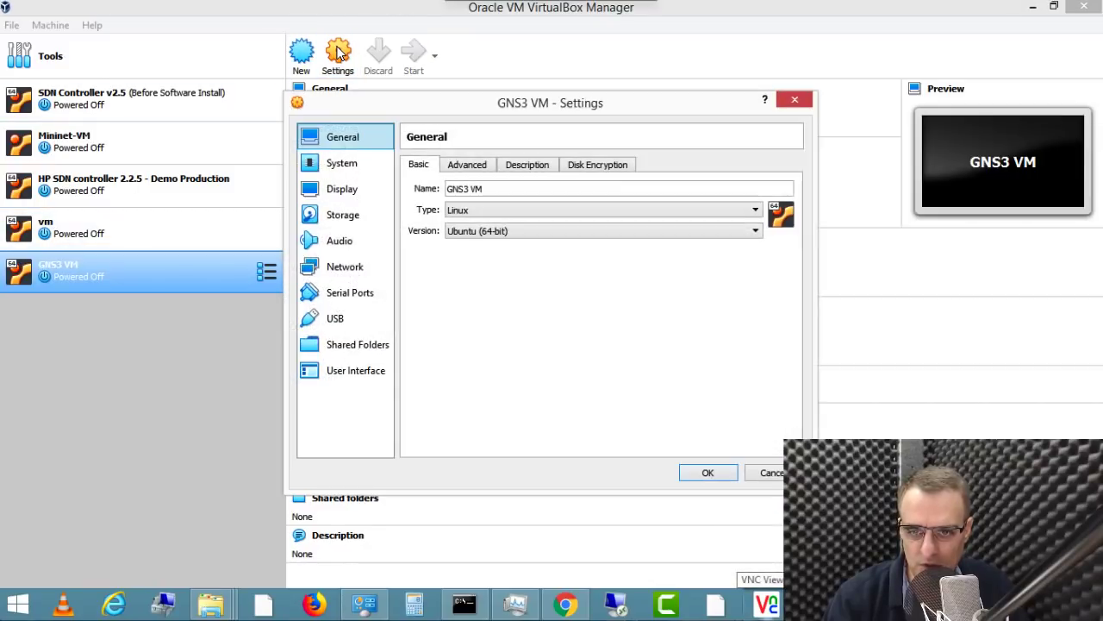
{"action": "left_click", "coordinate": [343, 166]}
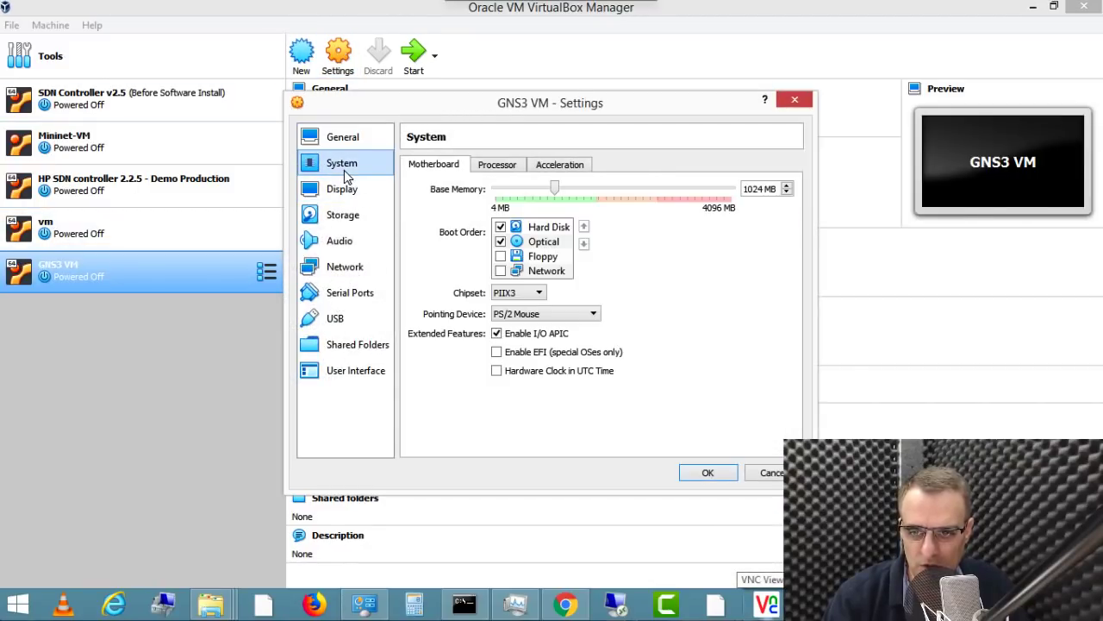
{"action": "left_click", "coordinate": [504, 169]}
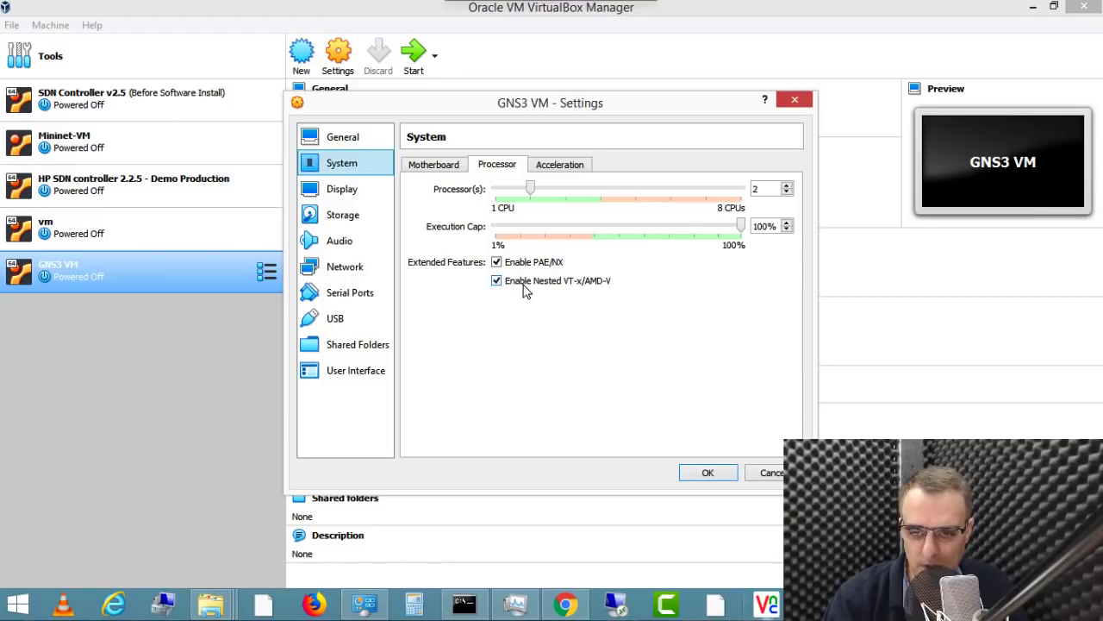
{"action": "left_click", "coordinate": [716, 480]}
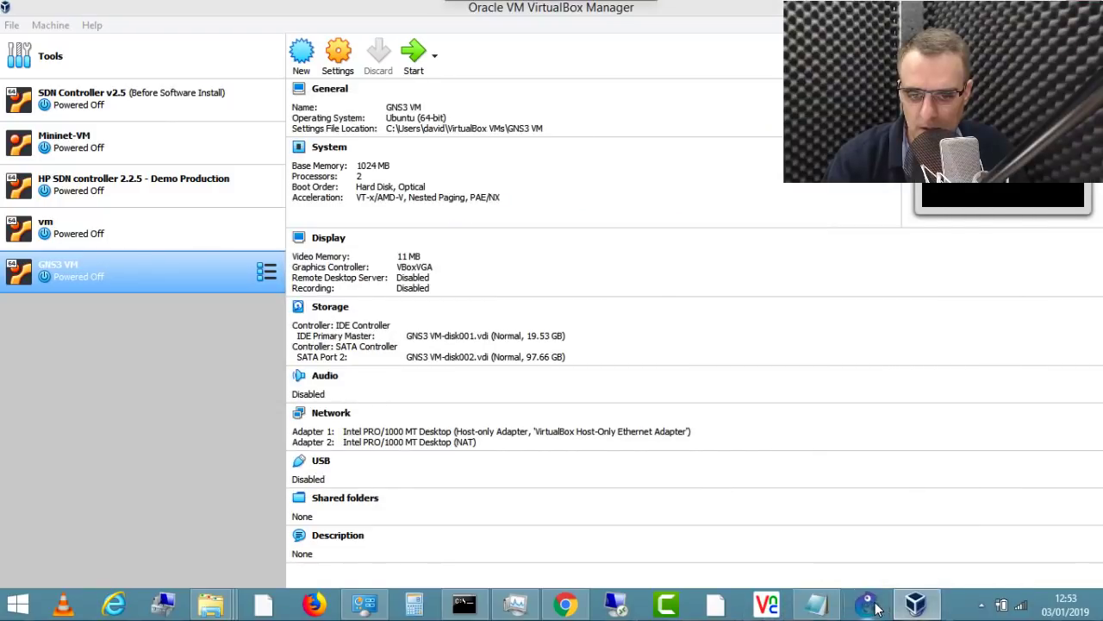
Step: Relaunch GNS3 and show the booting GNS3 VM's console from VirtualBox Manager
{"action": "left_click", "coordinate": [869, 606]}
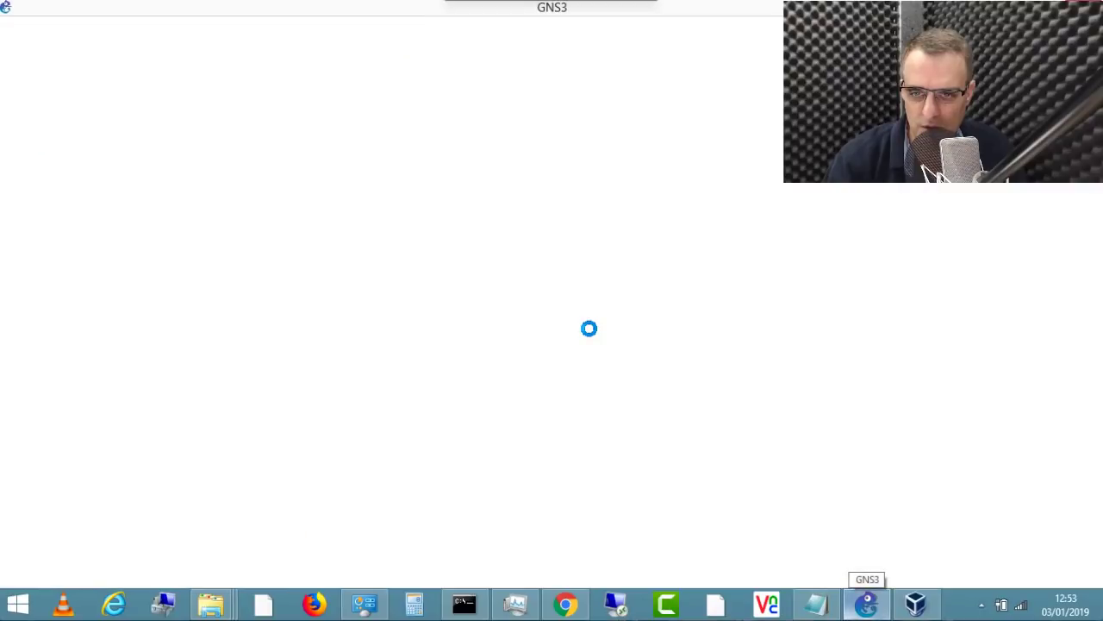
{"action": "left_click", "coordinate": [917, 606]}
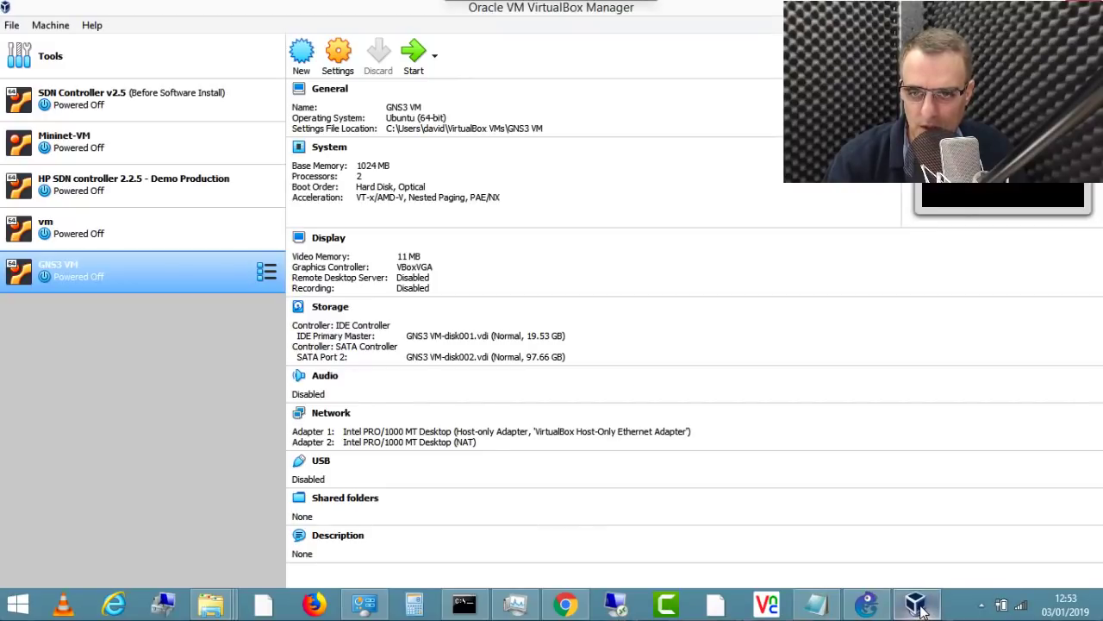
{"action": "left_click", "coordinate": [869, 605]}
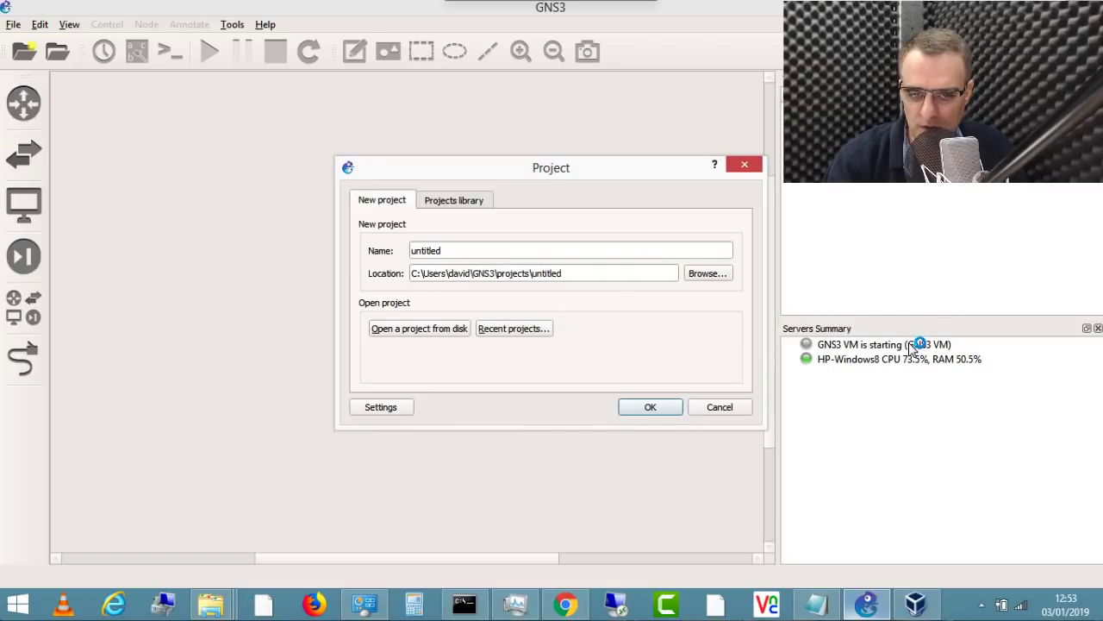
{"action": "left_click", "coordinate": [916, 603]}
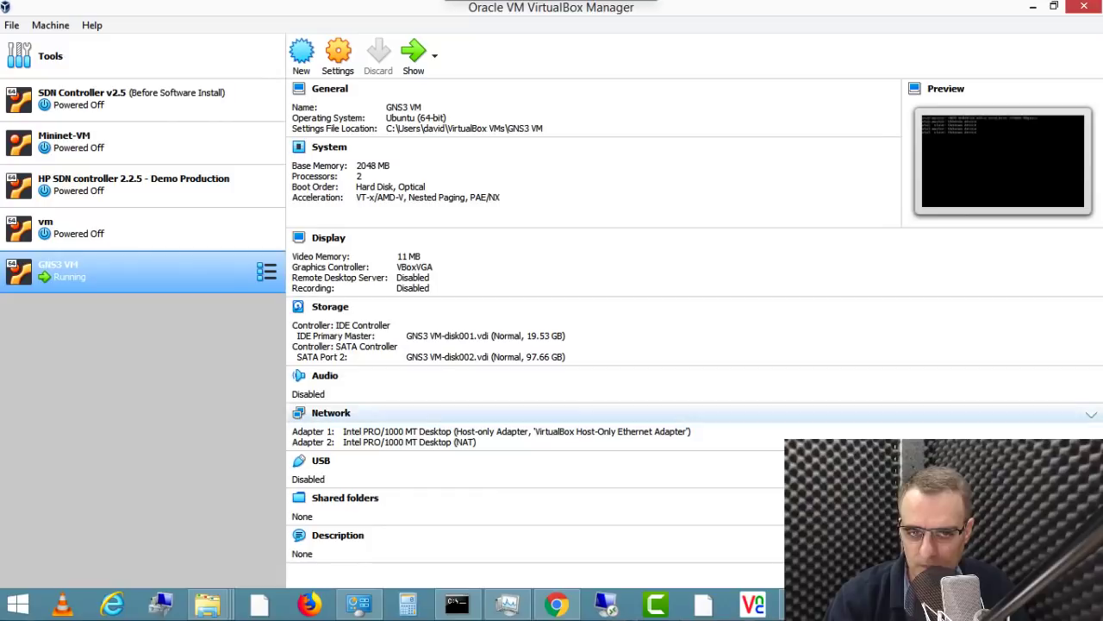
{"action": "right_click", "coordinate": [129, 282]}
{"action": "left_click", "coordinate": [201, 389]}
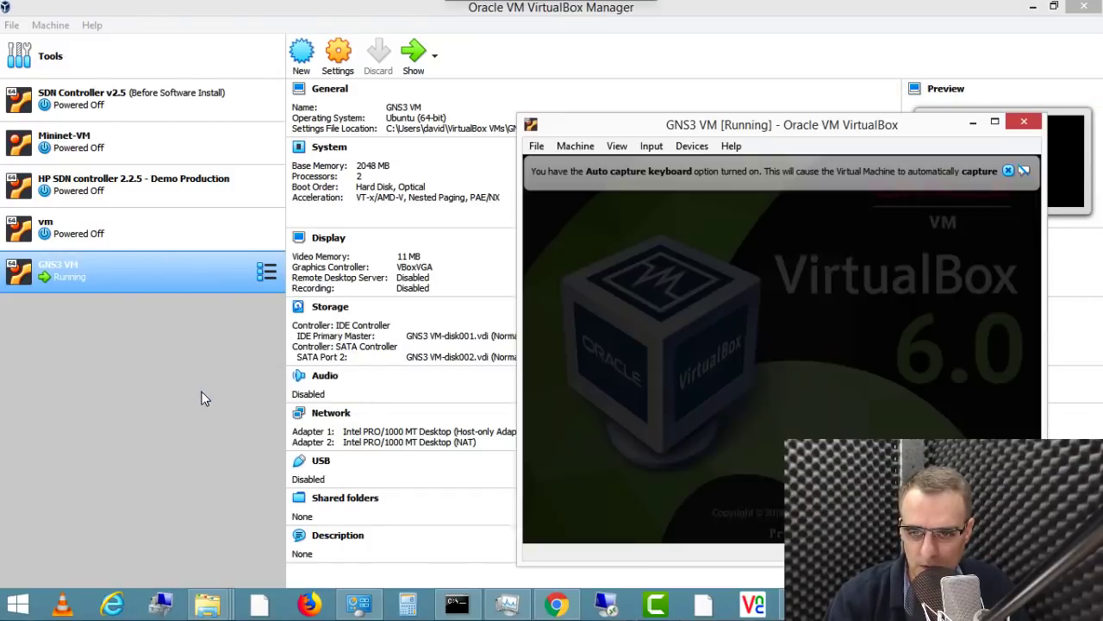
{"action": "left_click", "coordinate": [1009, 172]}
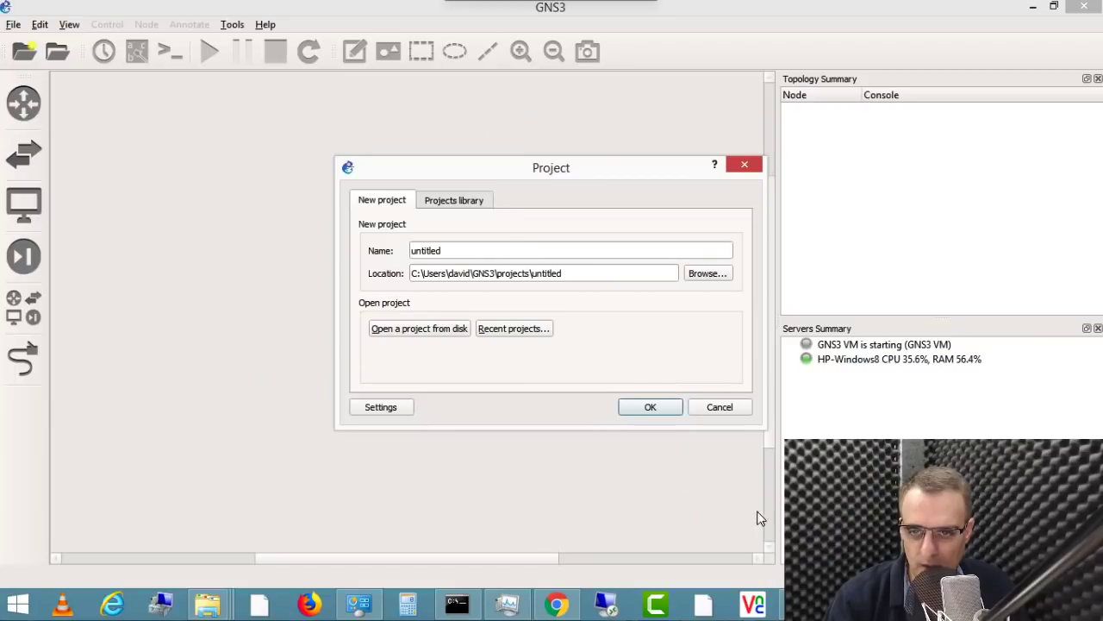
Step: Create a new GNS3 project named test1
{"action": "left_click", "coordinate": [468, 243]}
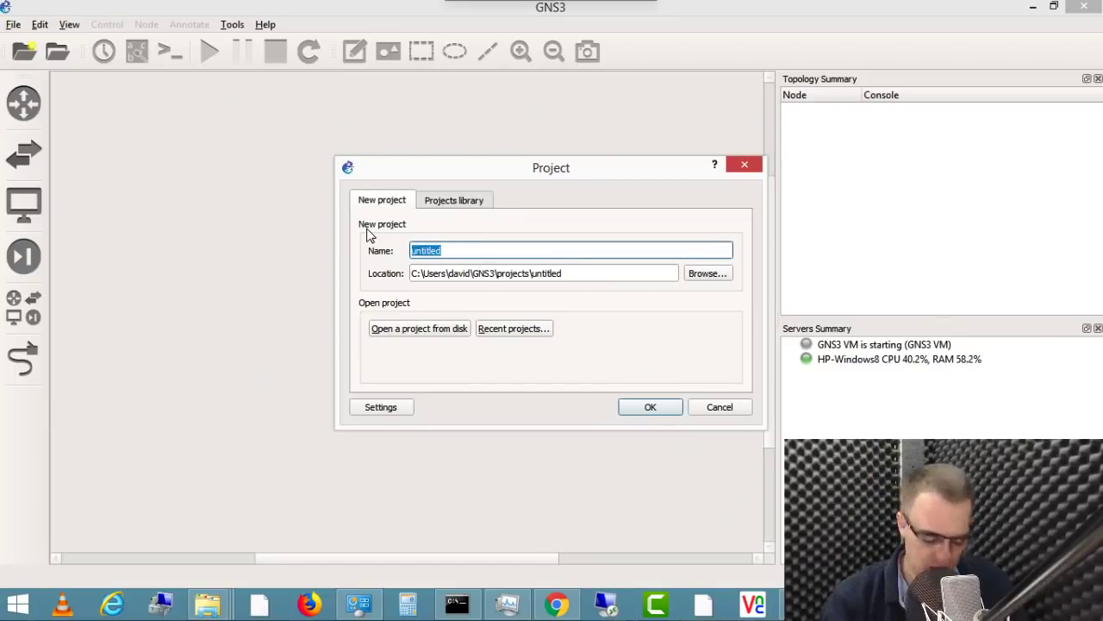
{"action": "type", "text": "test1"}
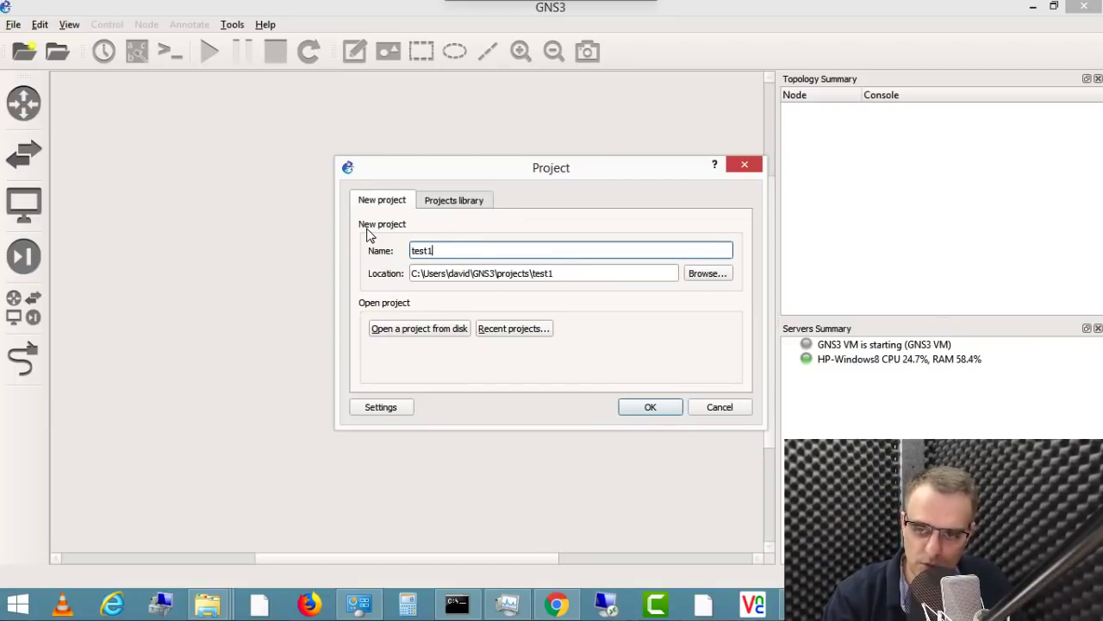
{"action": "key", "text": "BackSpace"}
{"action": "key", "text": "BackSpace"}
{"action": "key", "text": "BackSpace"}
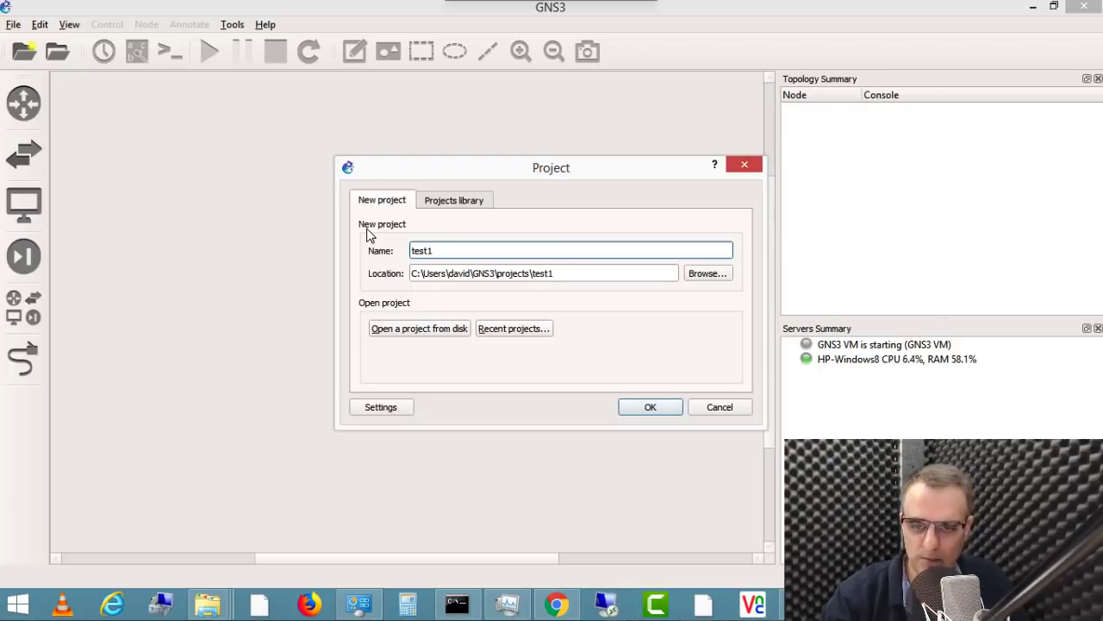
{"action": "left_click", "coordinate": [653, 411]}
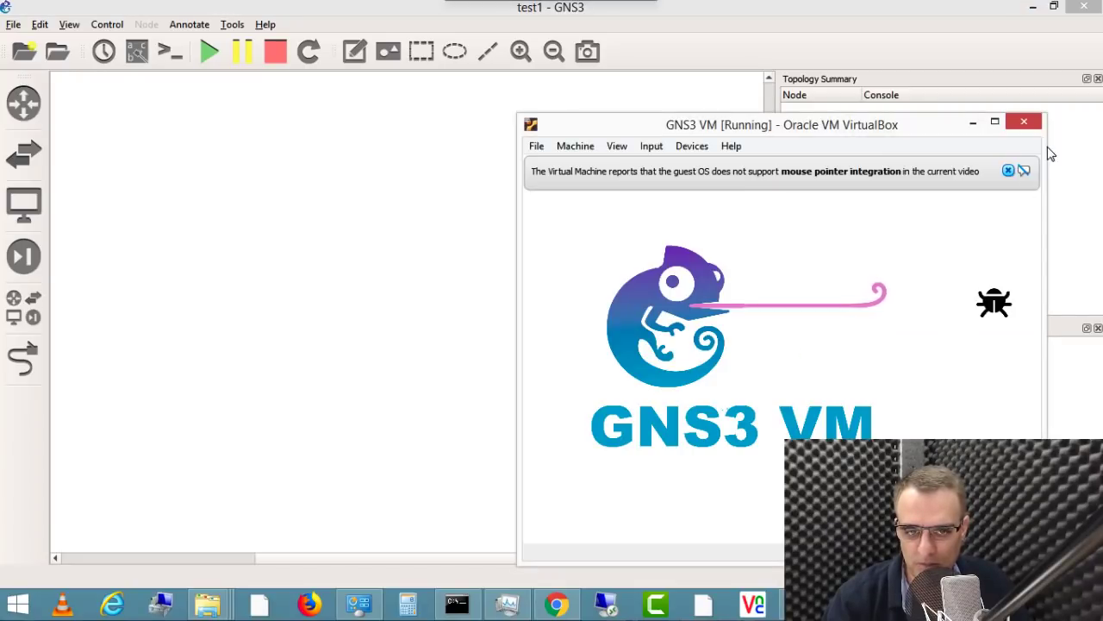
Step: Verify the Servers Summary lists the GNS3 VM at 192.168.56.103 beside the local server
{"action": "left_click", "coordinate": [1008, 171]}
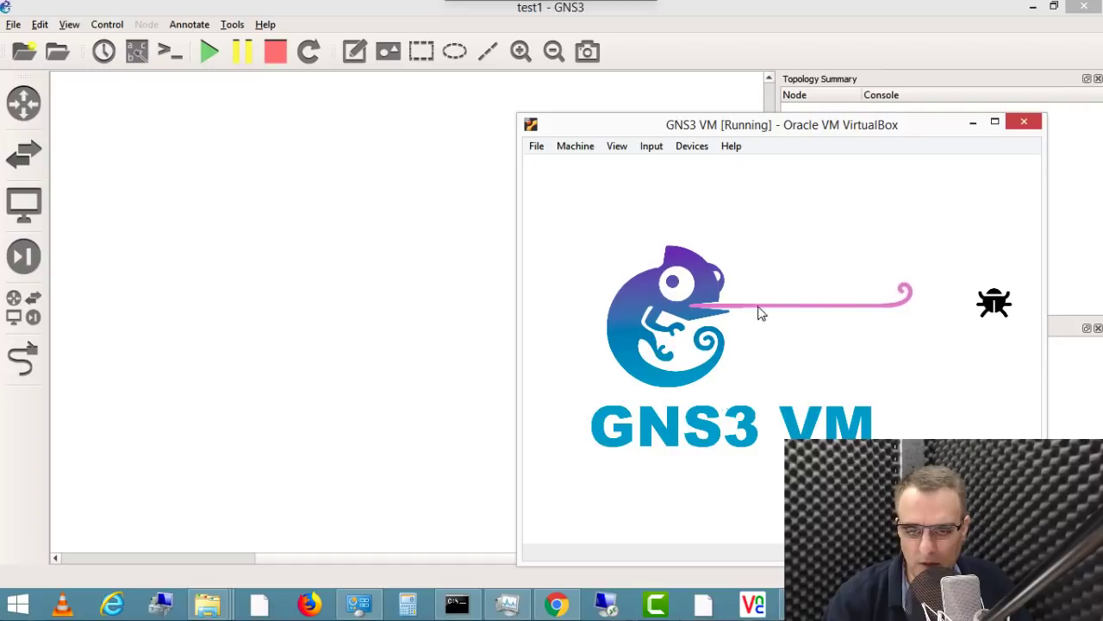
{"action": "left_click", "coordinate": [335, 197]}
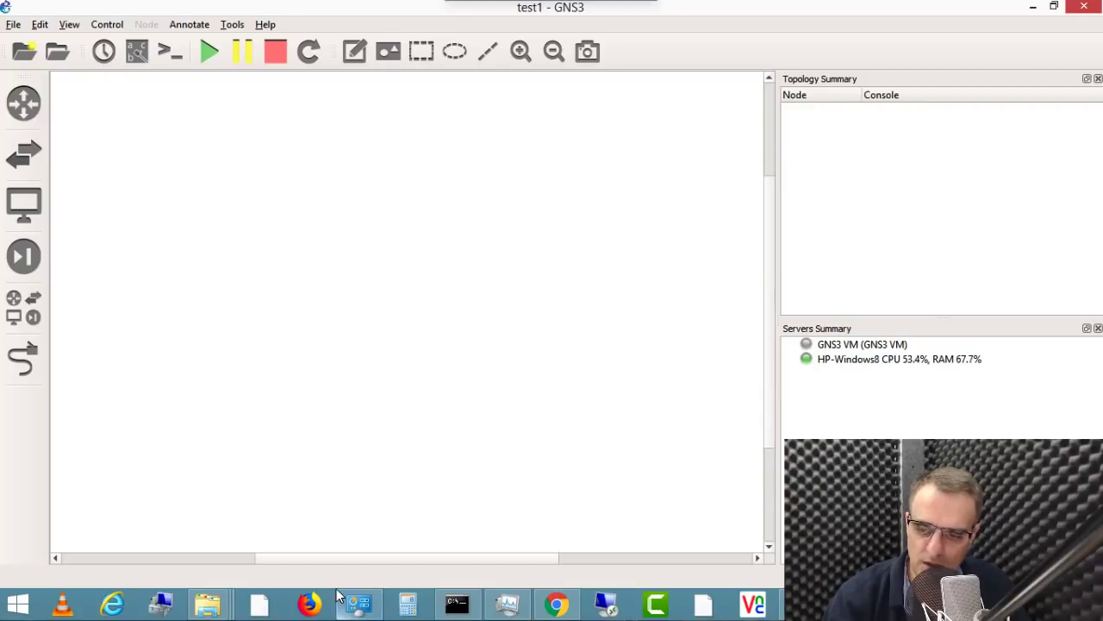
{"action": "left_click", "coordinate": [862, 346]}
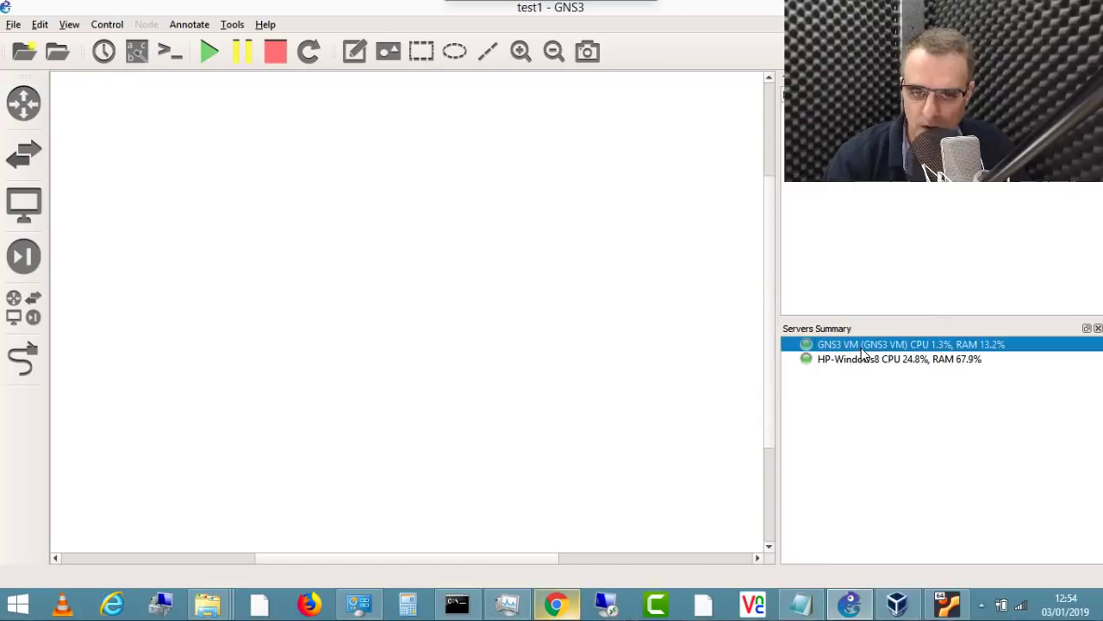
{"action": "left_click", "coordinate": [871, 361]}
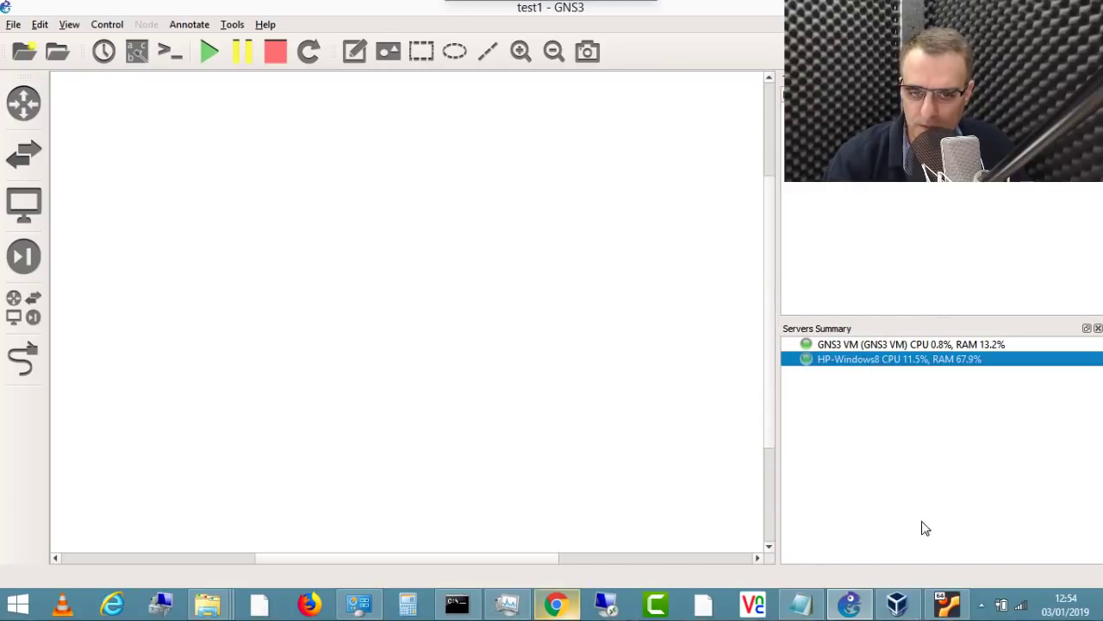
{"action": "left_click", "coordinate": [946, 605]}
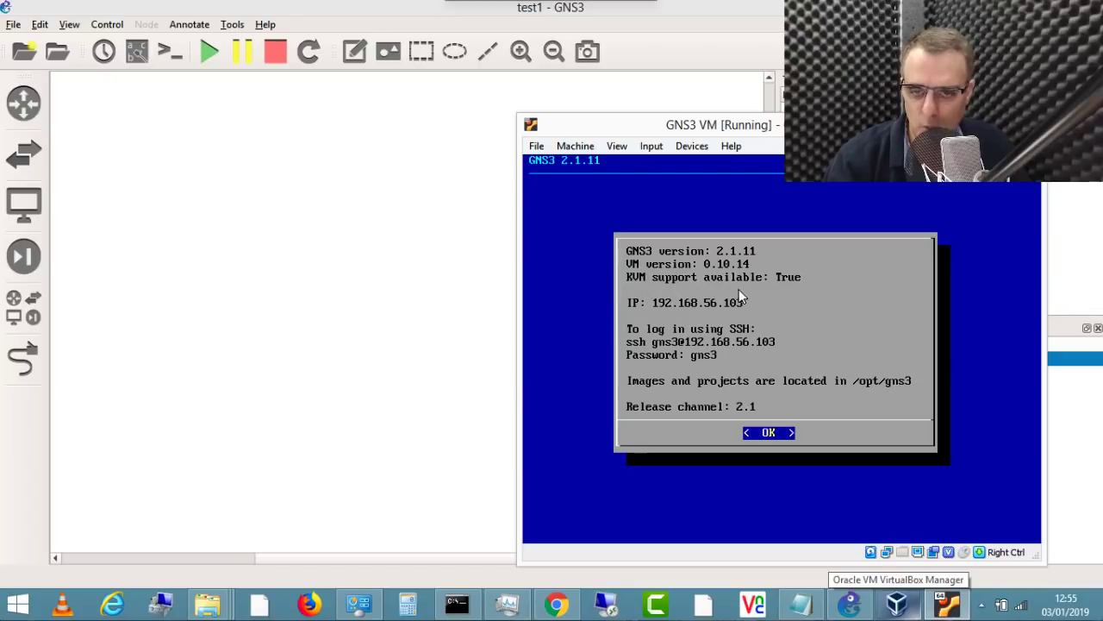
{"action": "left_click", "coordinate": [204, 190]}
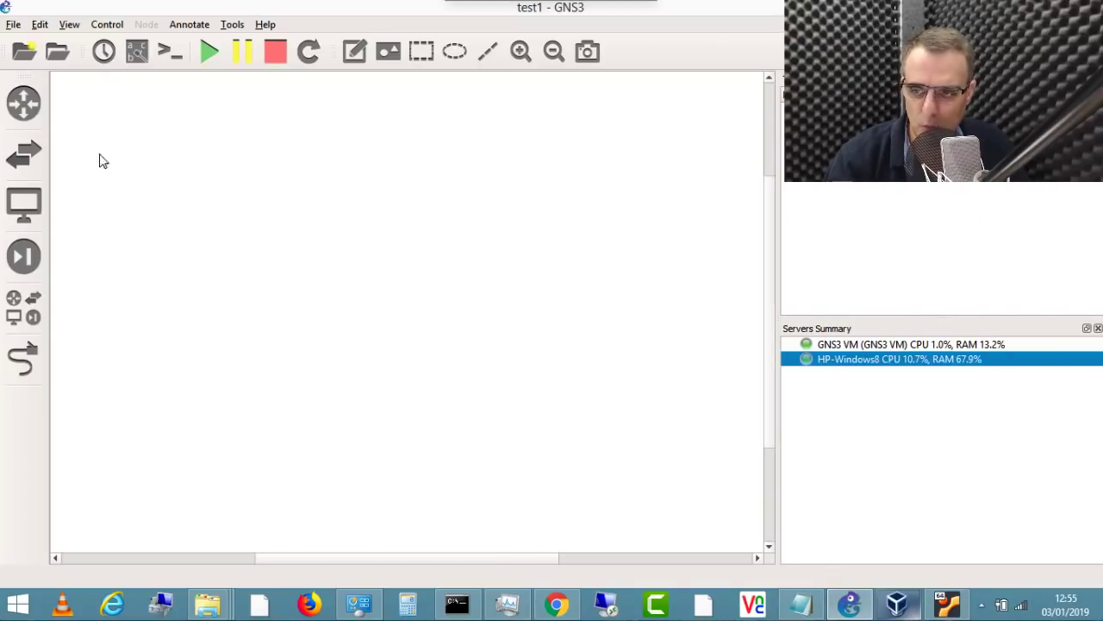
Step: Select Cisco IOSv from all available router appliances, then switch to the VirtualBox downloads page in Chrome
{"action": "left_click", "coordinate": [24, 105]}
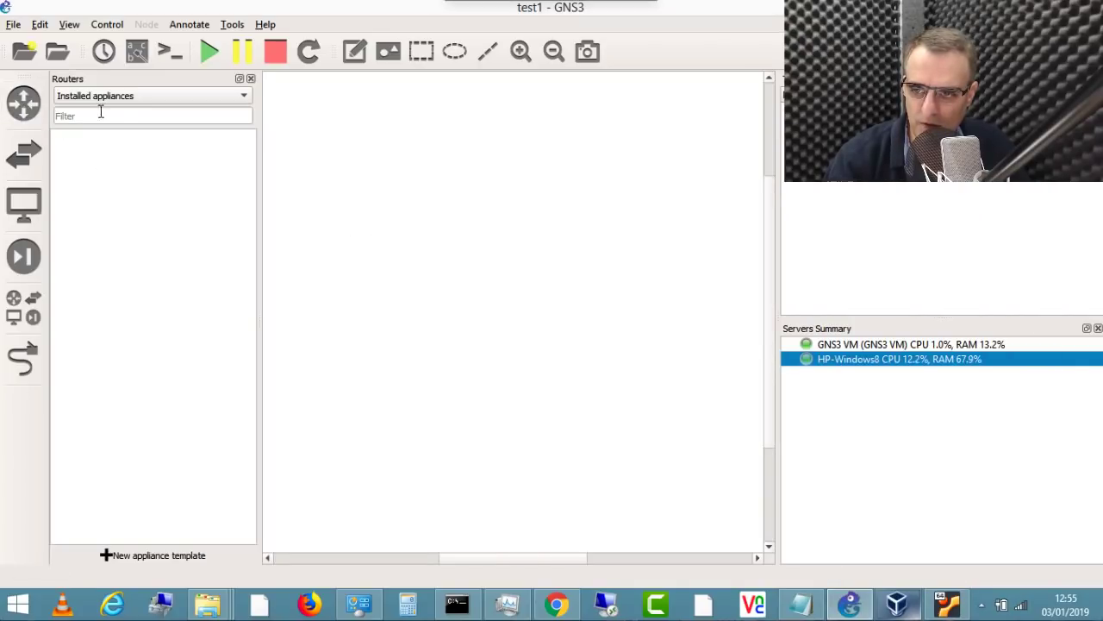
{"action": "left_click", "coordinate": [118, 97]}
{"action": "left_click", "coordinate": [134, 260]}
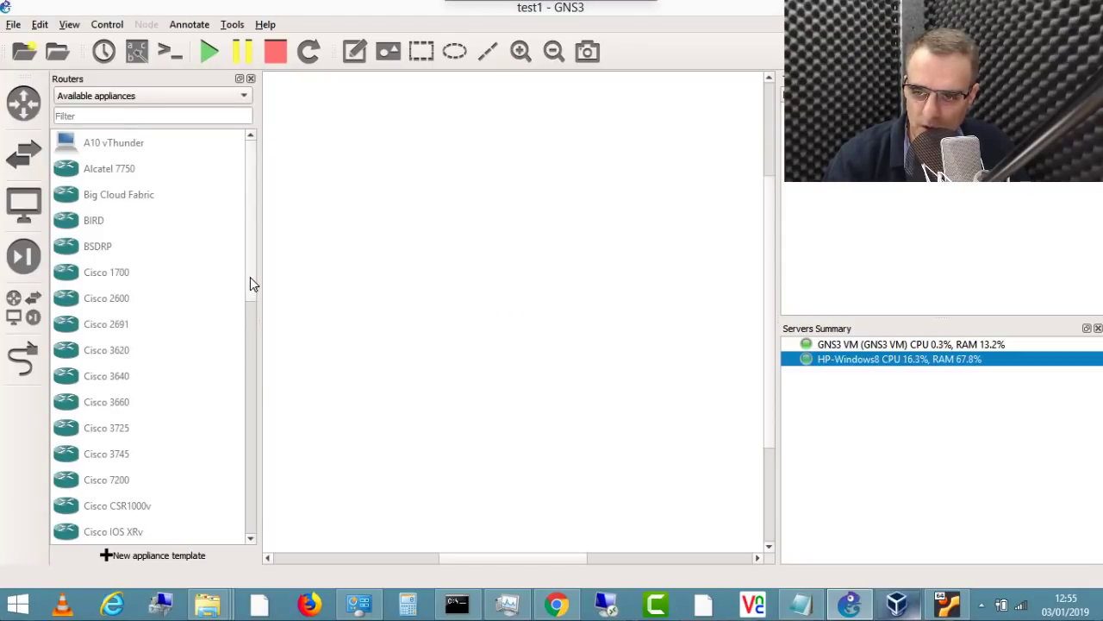
{"action": "left_click_drag", "start_coordinate": [250, 285], "coordinate": [261, 349]}
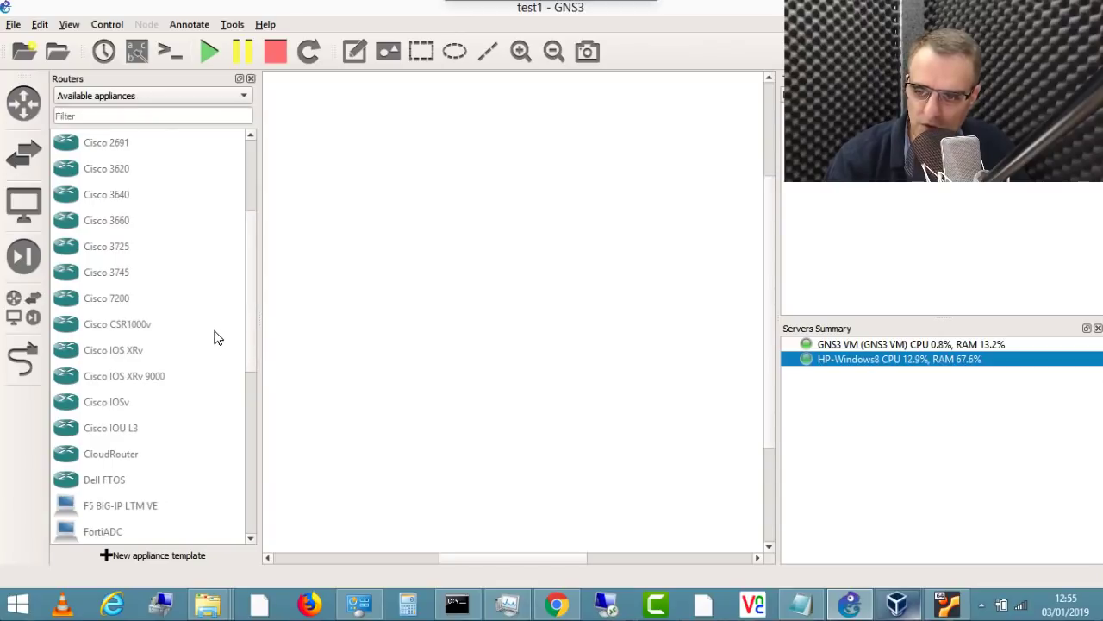
{"action": "left_click", "coordinate": [144, 401]}
{"action": "key", "text": "alt+Tab"}
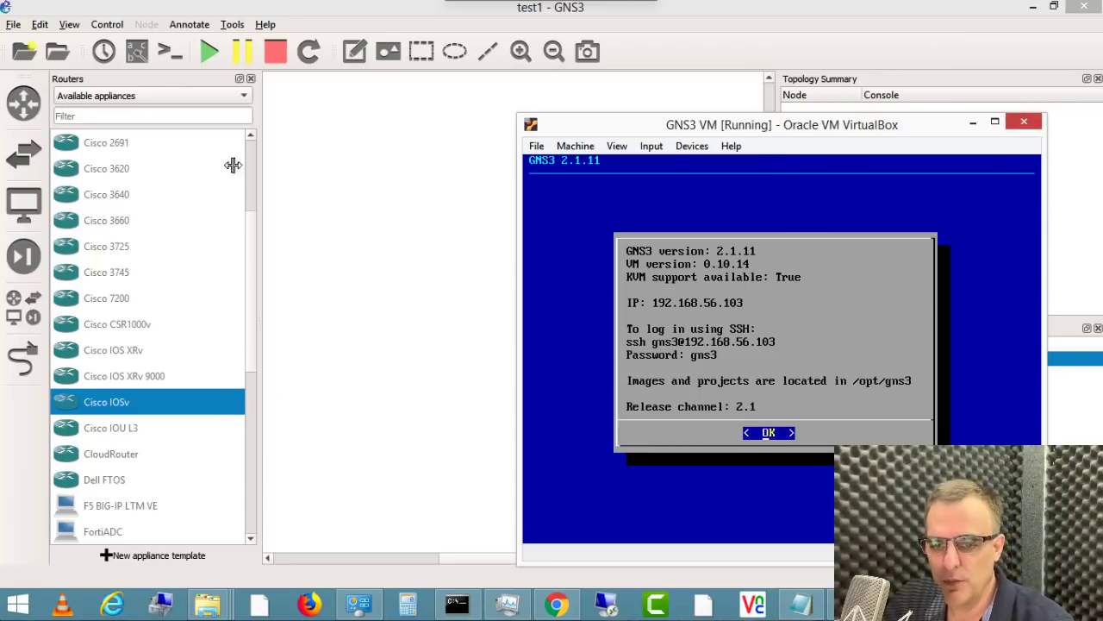
{"action": "left_click", "coordinate": [556, 603]}
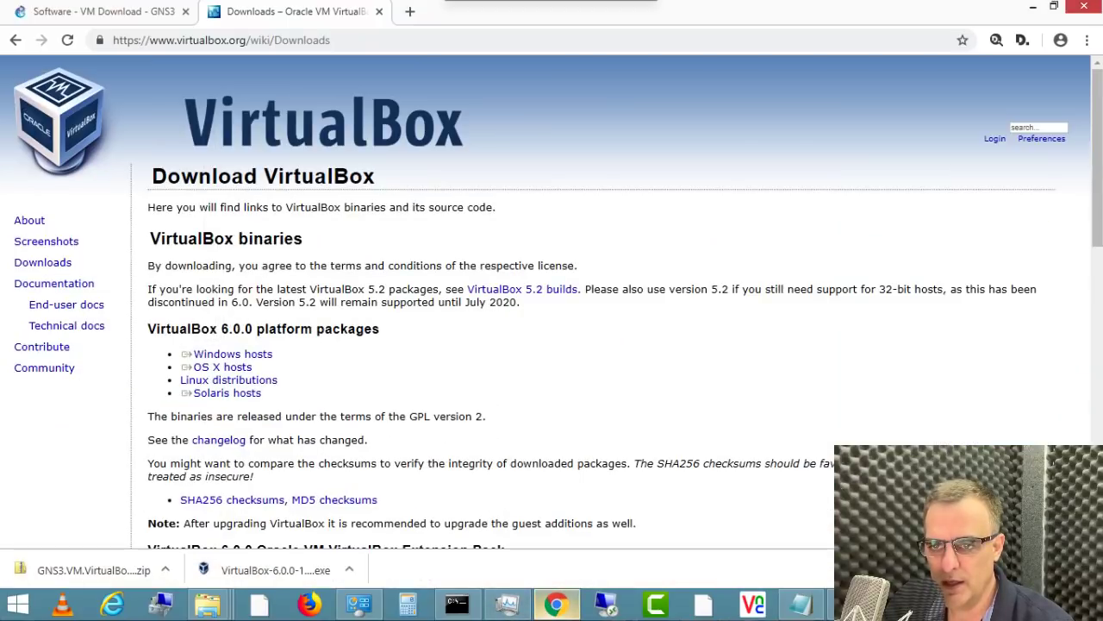
Step: Load virl.cisco.com in a new tab and follow Get VIRL to the VIRL PE 20 Nodes listing
{"action": "left_click", "coordinate": [410, 11]}
{"action": "type", "text": "vri"}
{"action": "key", "text": "BackSpace"}
{"action": "key", "text": "BackSpace"}
{"action": "type", "text": "irl.cisco.com"}
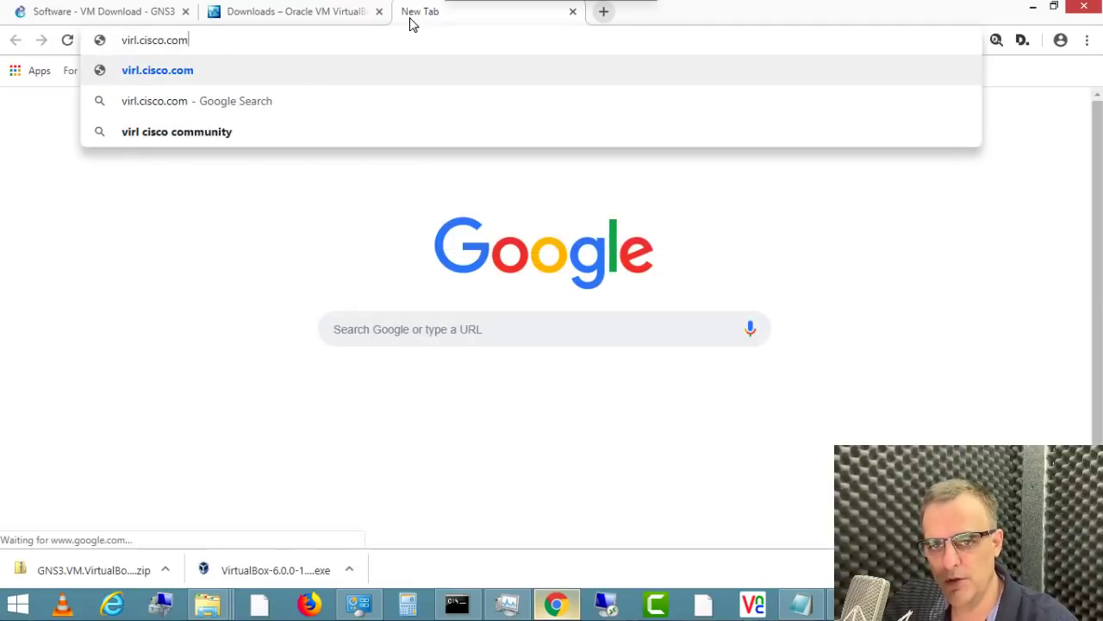
{"action": "key", "text": "Return"}
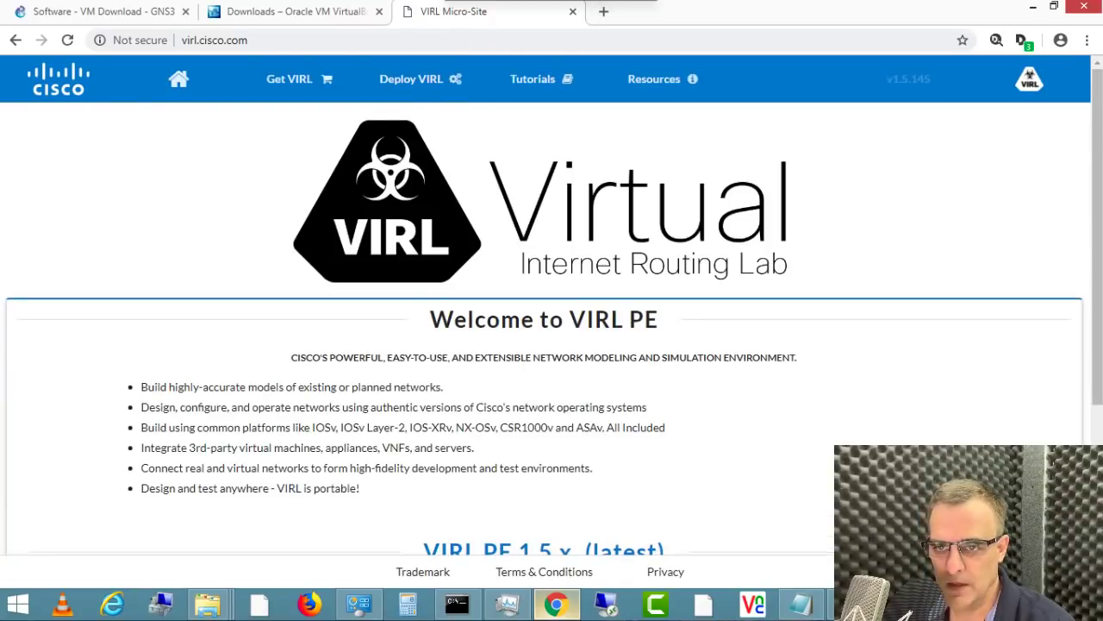
{"action": "left_click", "coordinate": [293, 79]}
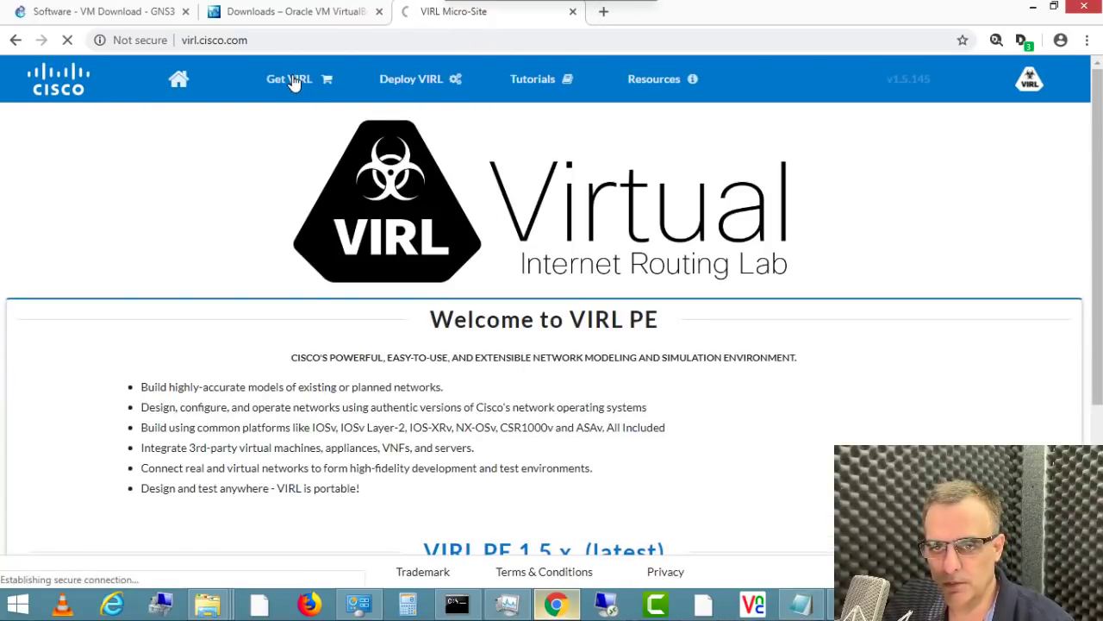
{"action": "scroll", "coordinate": [818, 440], "scroll_direction": "down", "scroll_amount": 1}
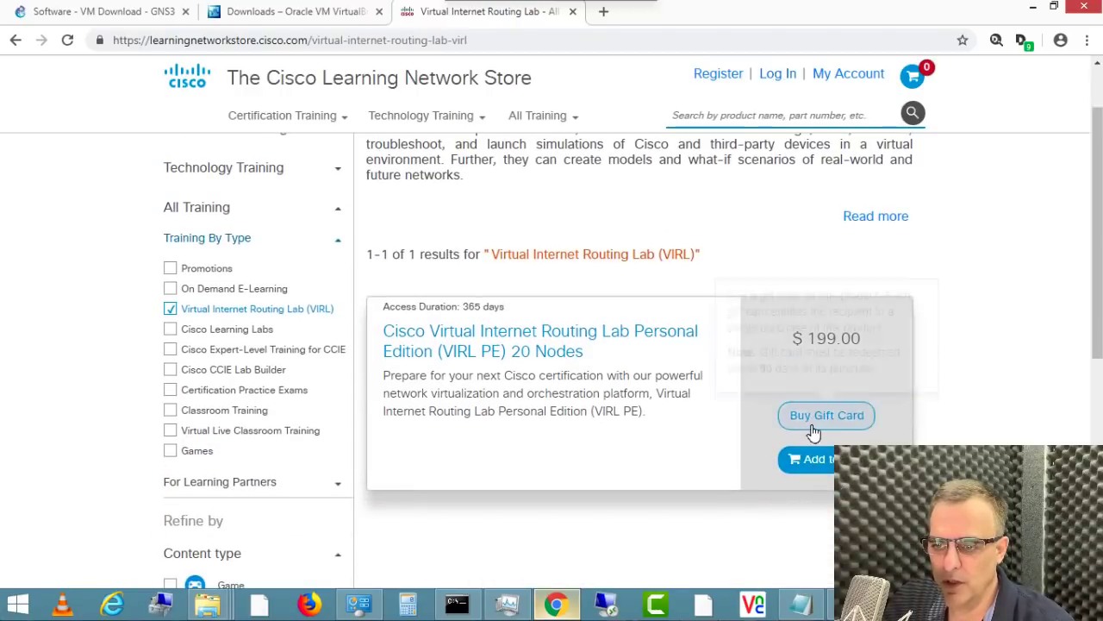
Step: Sign in to the Cisco Learning Network Store with the account username and password, then open the VIRL PE order's downloads
{"action": "left_click", "coordinate": [769, 80]}
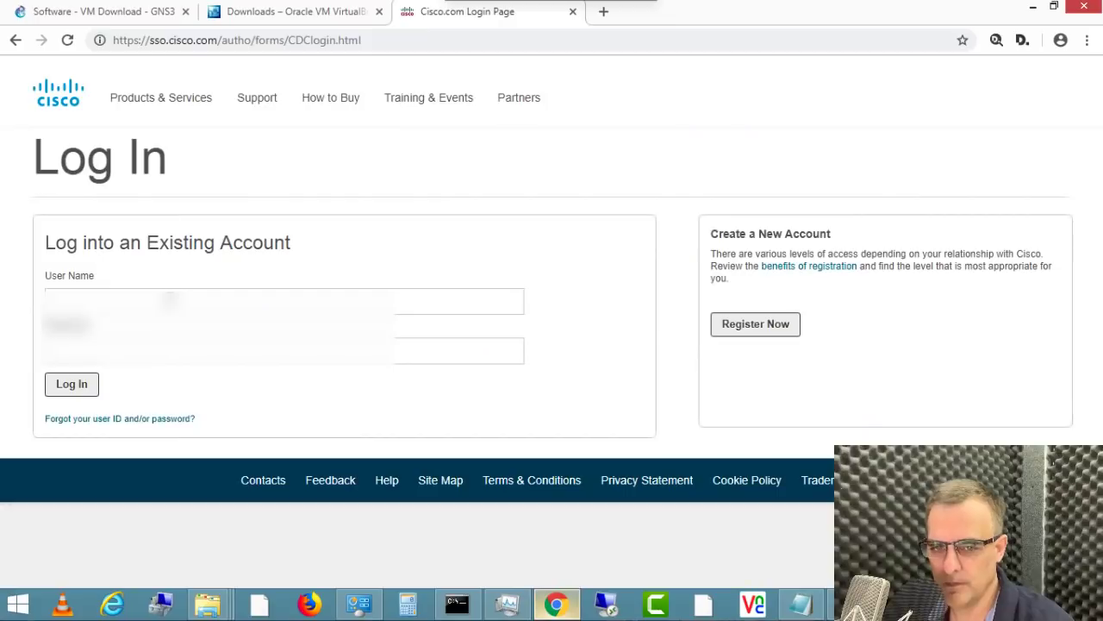
{"action": "type", "text": "username"}
{"action": "key", "text": "Tab"}
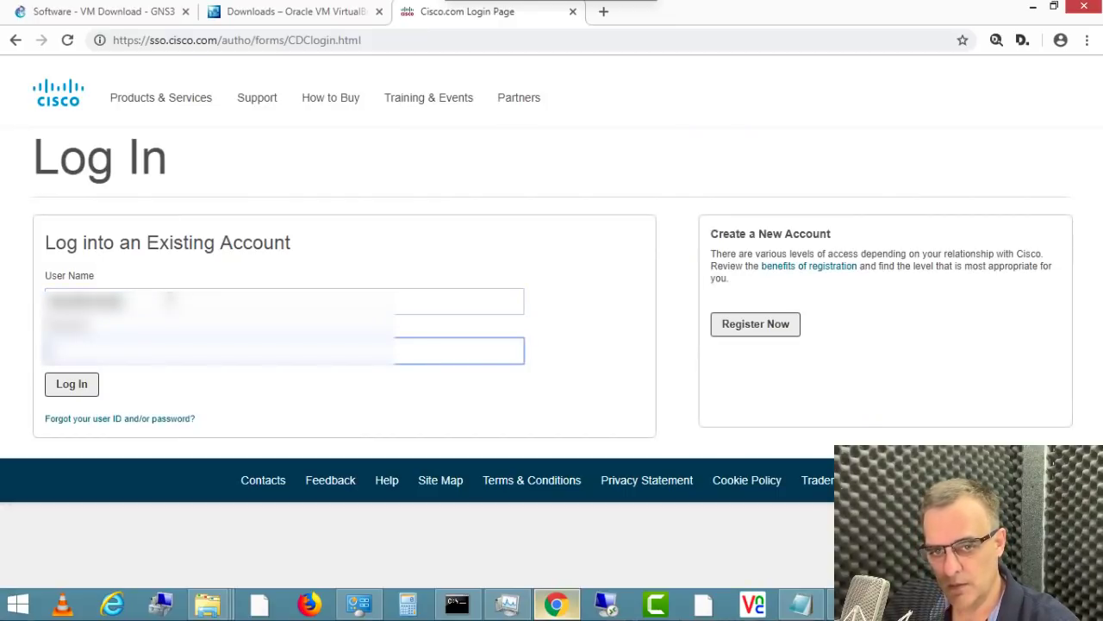
{"action": "type", "text": "pas"}
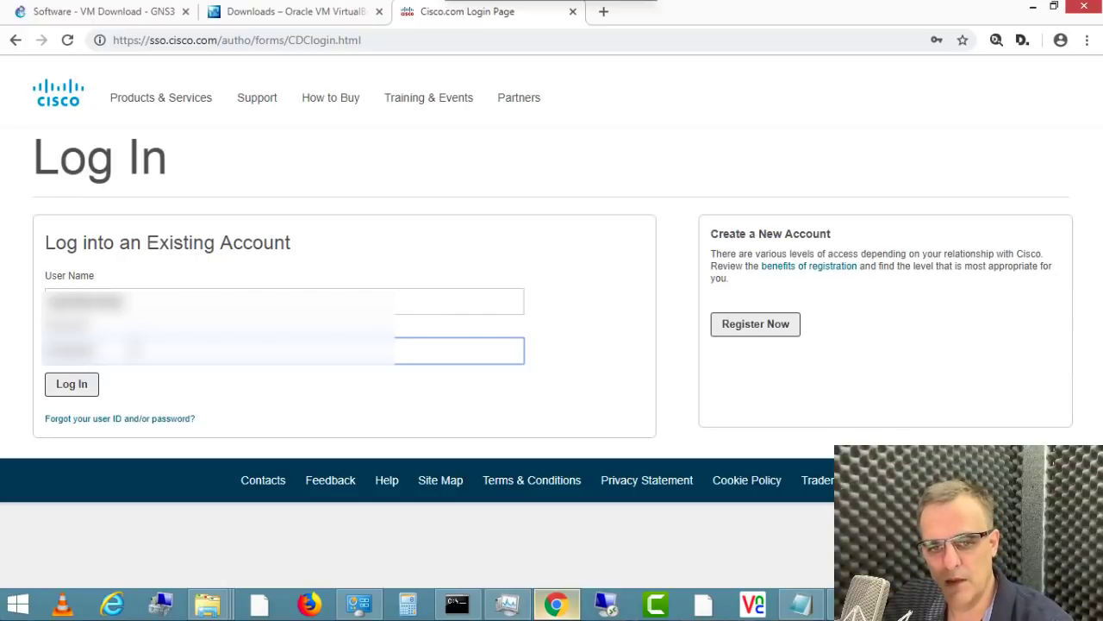
{"action": "left_click", "coordinate": [83, 383]}
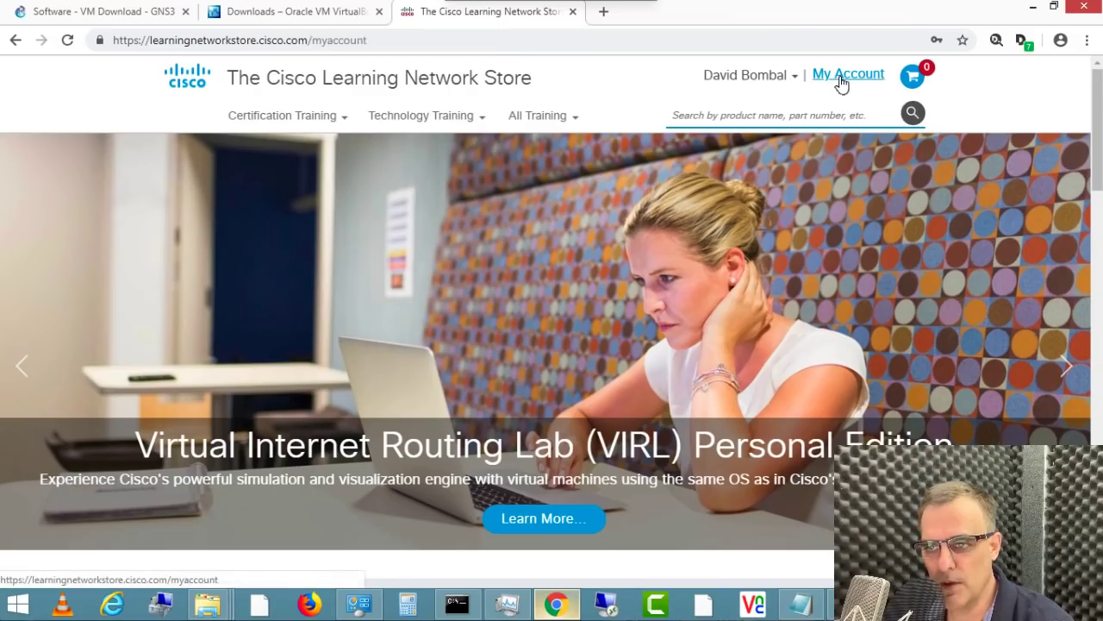
{"action": "left_click", "coordinate": [838, 83]}
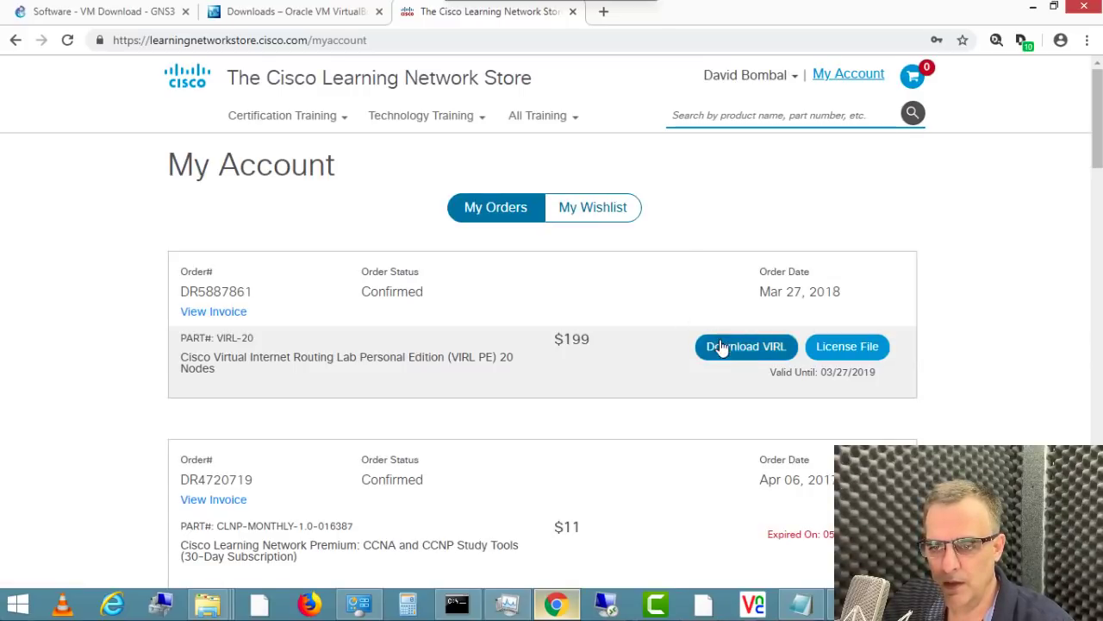
{"action": "left_click", "coordinate": [727, 349]}
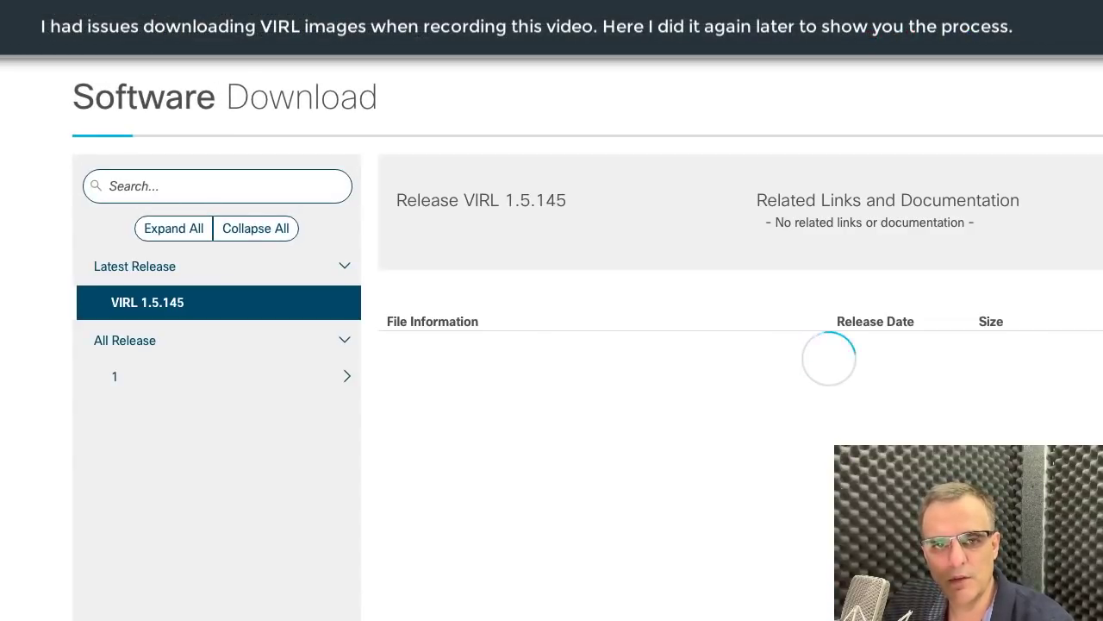
Step: Download the IOSv 15.6(1)T image from All Release > IOSv, accepting the licence agreement
{"action": "left_click", "coordinate": [134, 373]}
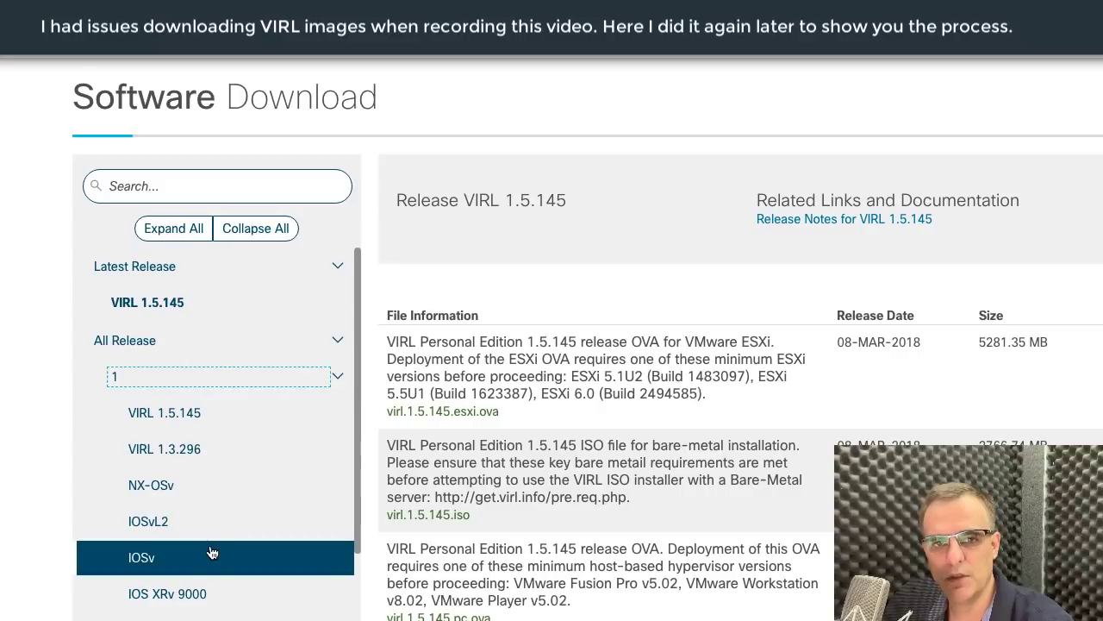
{"action": "left_click", "coordinate": [155, 557]}
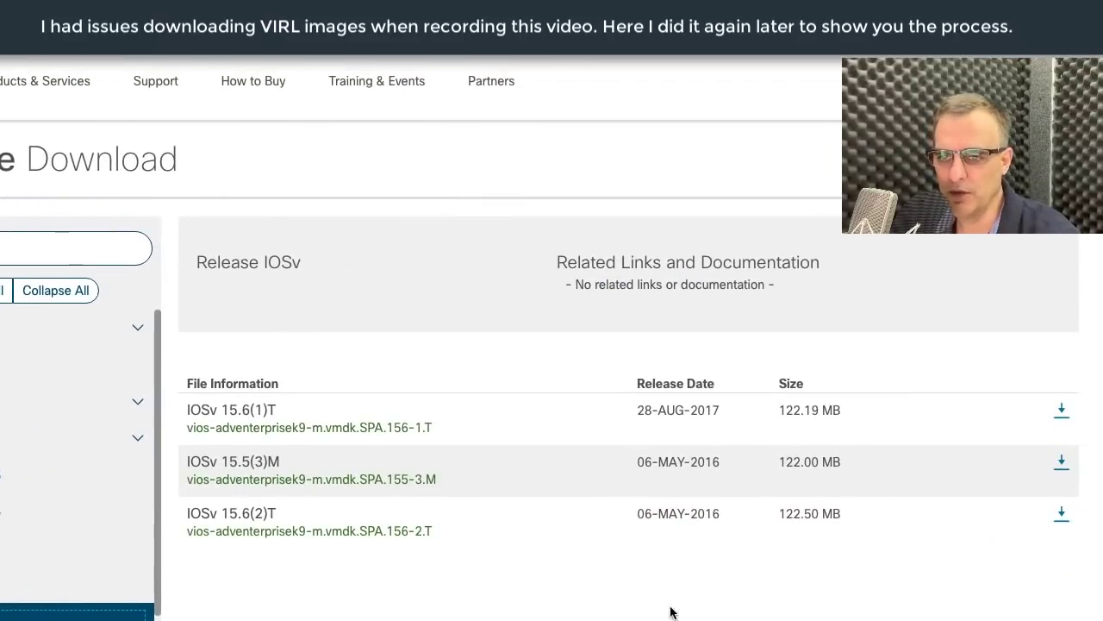
{"action": "left_click", "coordinate": [1063, 412]}
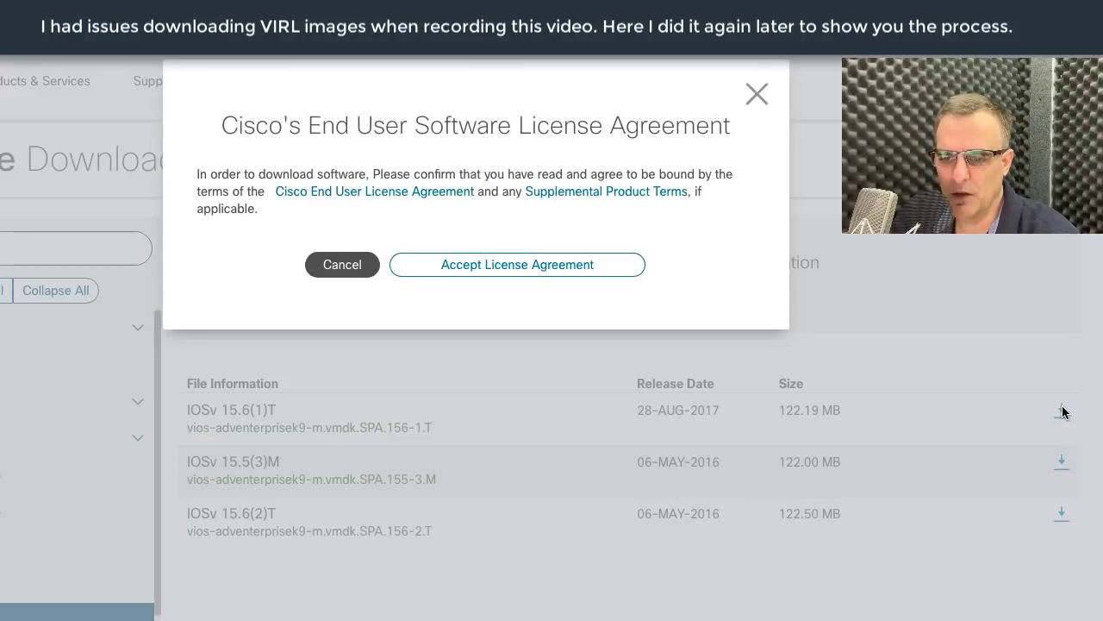
{"action": "left_click", "coordinate": [505, 266]}
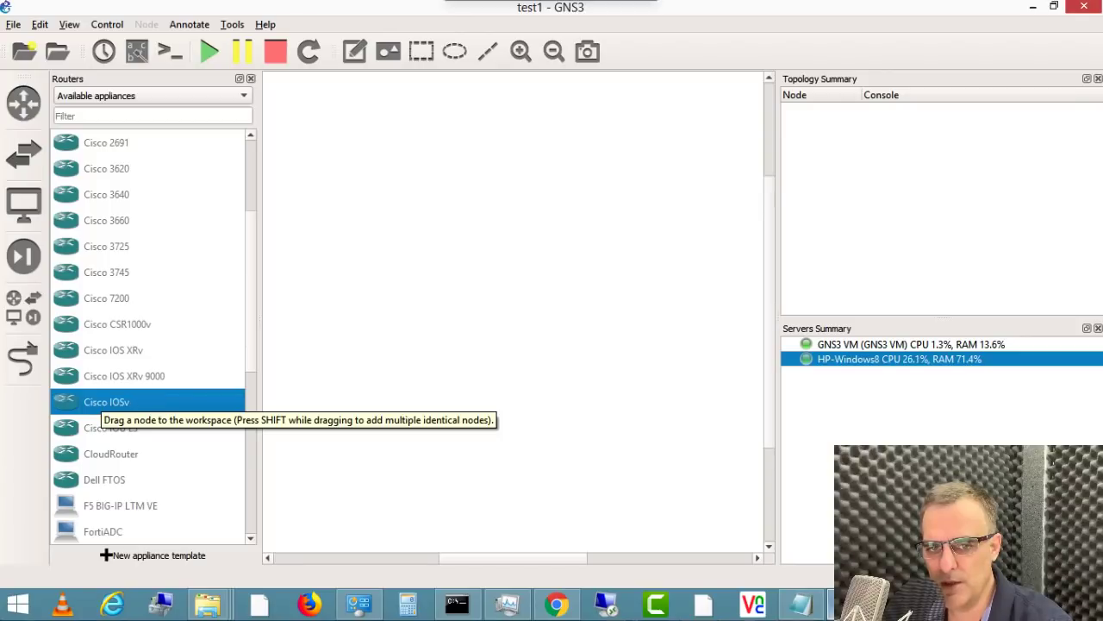
Step: Pick Cisco IOSv from the Routers appliance list to start the Add appliance wizard
{"action": "left_click", "coordinate": [26, 103]}
{"action": "left_click", "coordinate": [34, 105]}
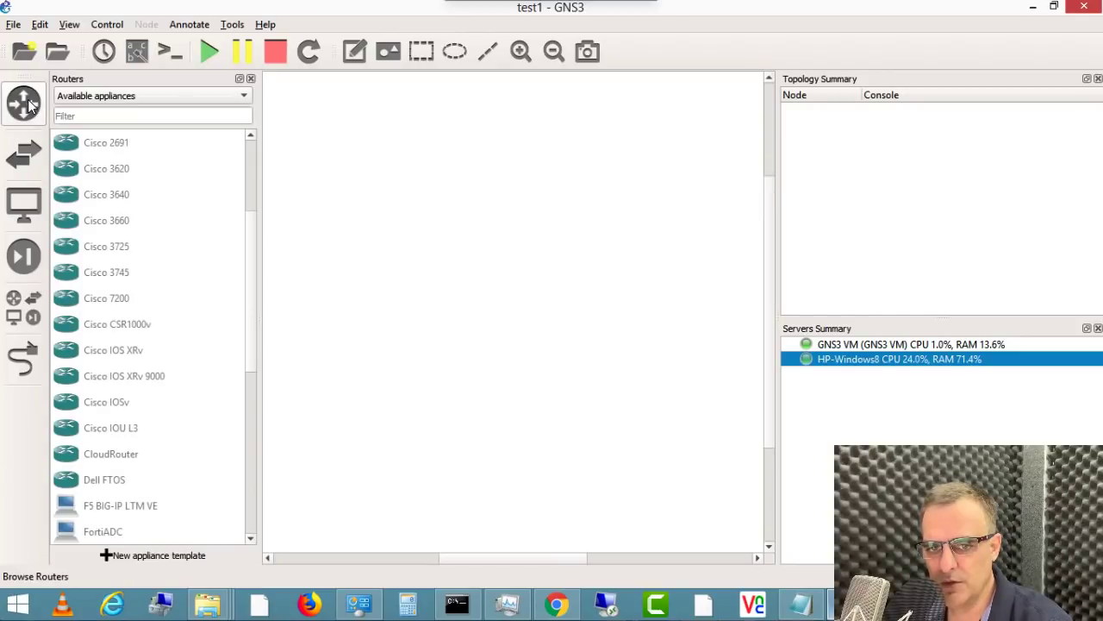
{"action": "left_click", "coordinate": [192, 96]}
{"action": "left_click", "coordinate": [192, 95]}
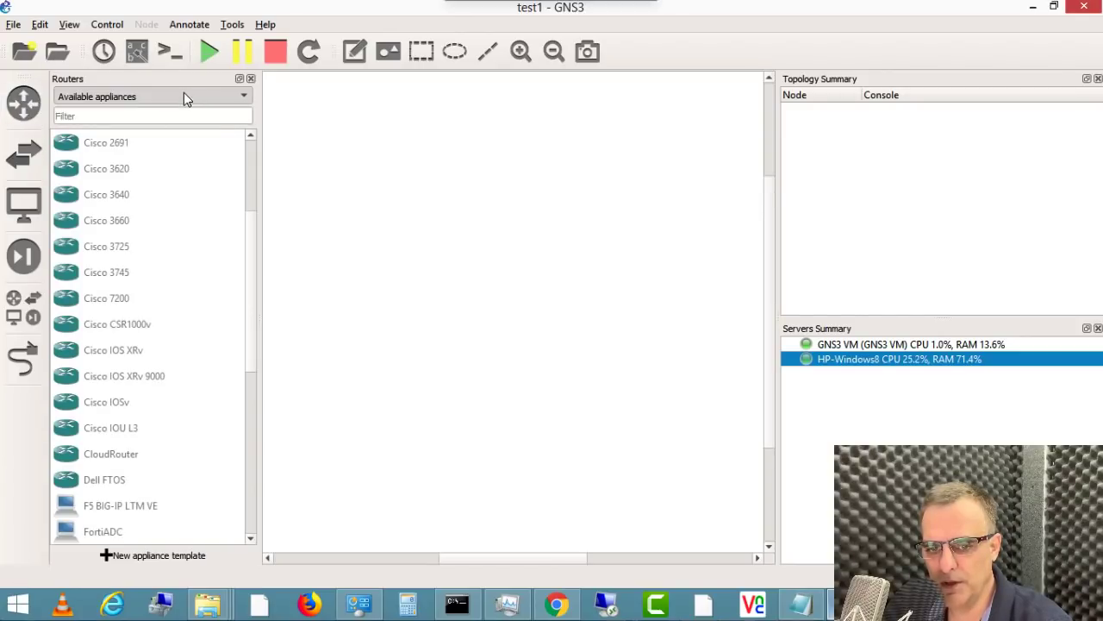
{"action": "left_click", "coordinate": [118, 403]}
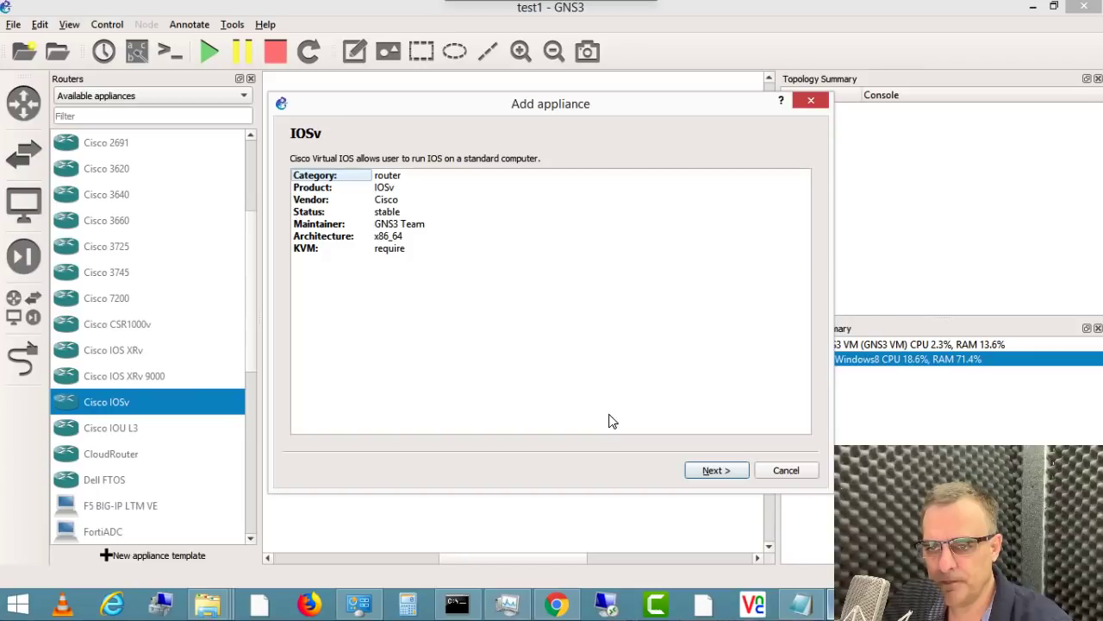
{"action": "left_click", "coordinate": [715, 473]}
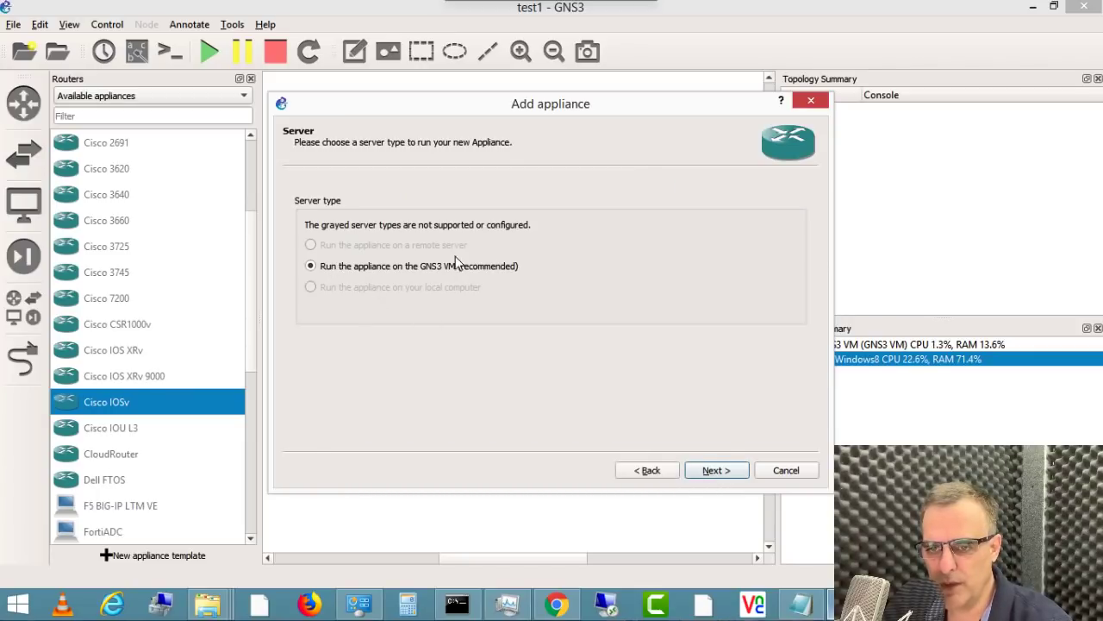
Step: Confirm the GNS3 VM is running in VirtualBox and set the appliance to run on it
{"action": "key", "text": "alt+Tab"}
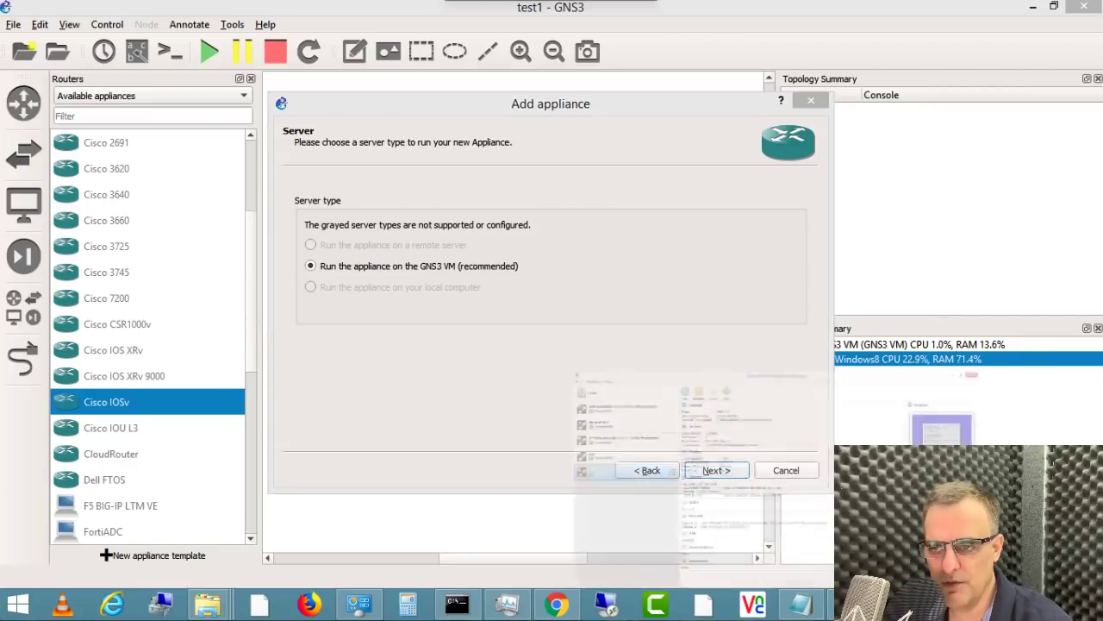
{"action": "left_click", "coordinate": [1033, 7]}
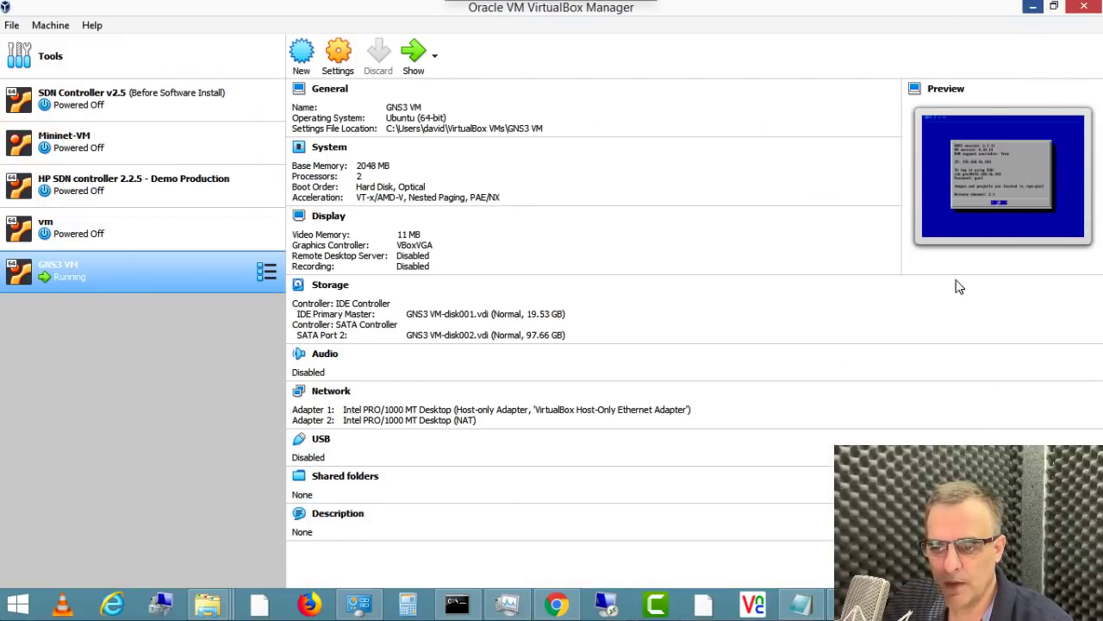
{"action": "key", "text": "alt+Tab"}
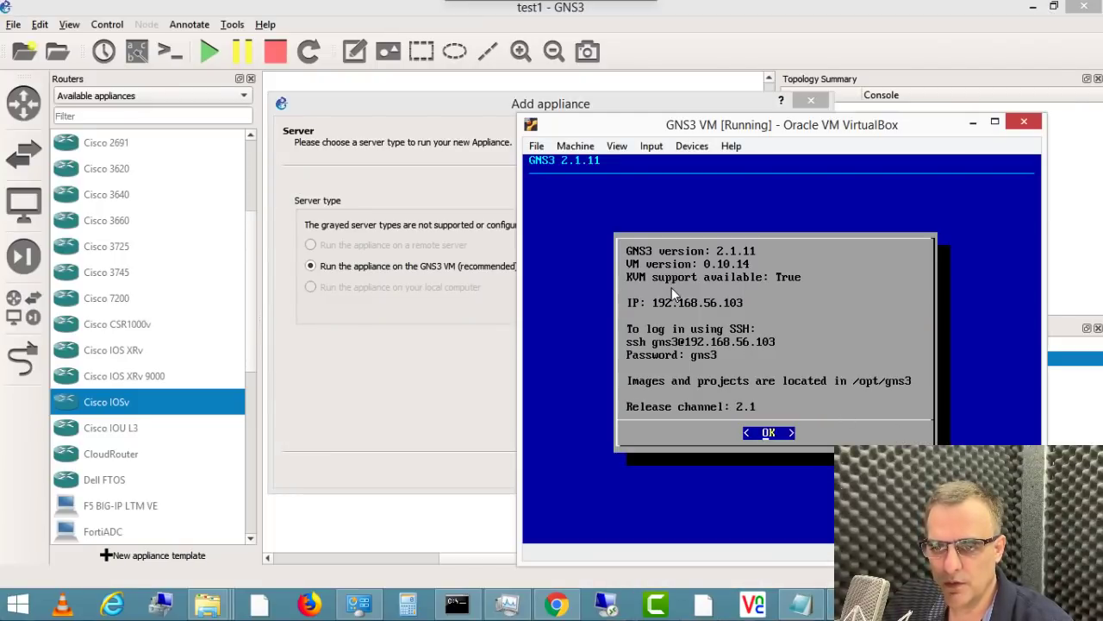
{"action": "left_click", "coordinate": [342, 362]}
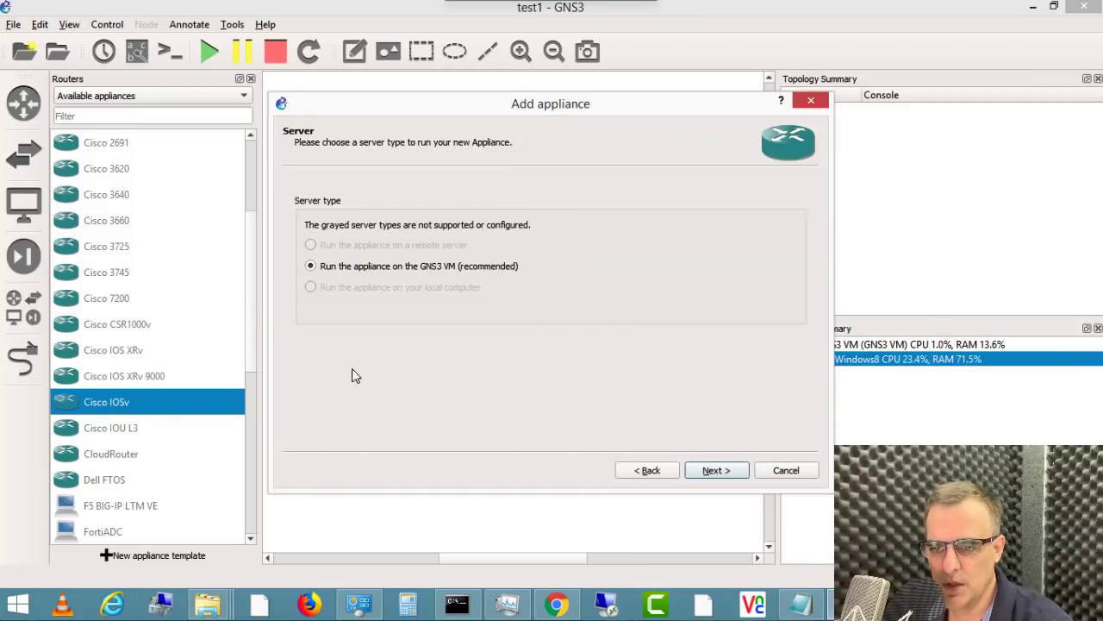
{"action": "left_click", "coordinate": [696, 470]}
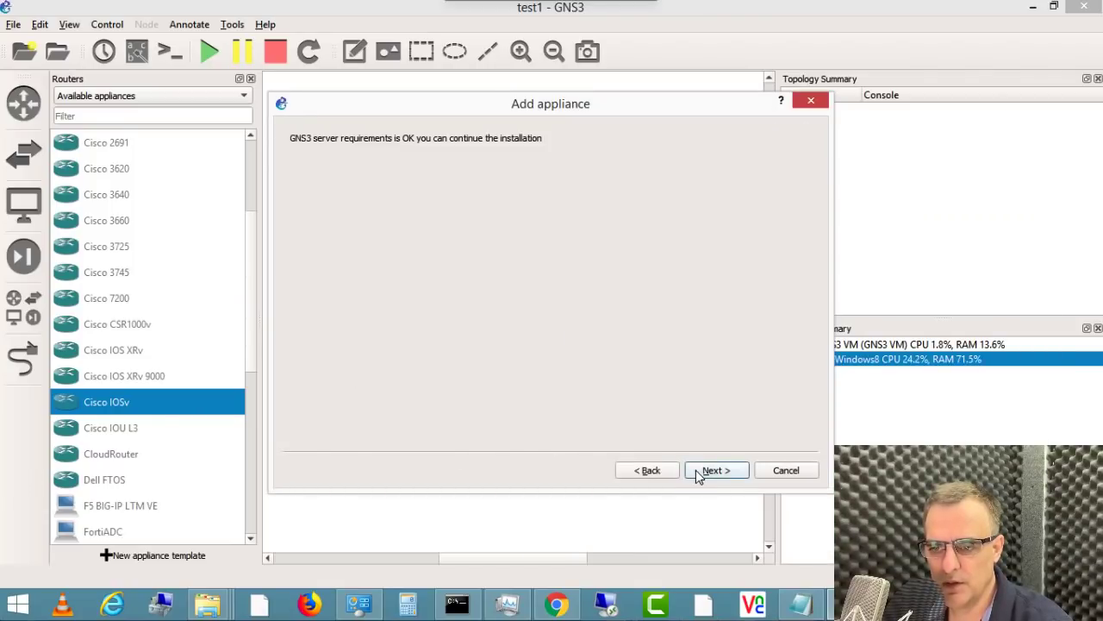
{"action": "left_click", "coordinate": [696, 470]}
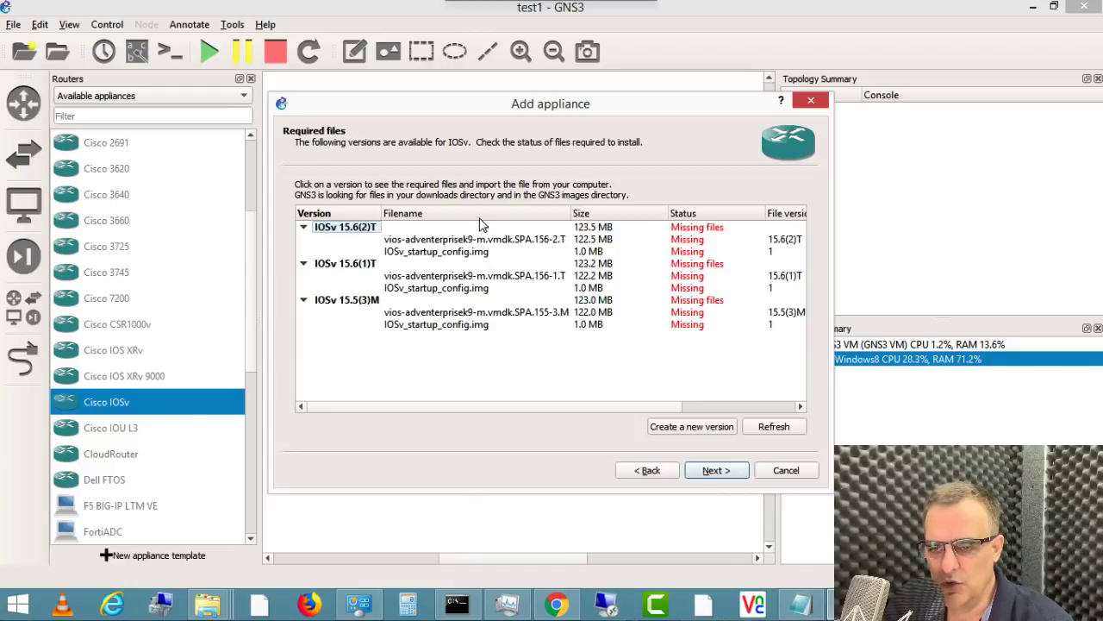
Step: Review the missing vios-adventerprisek9 image and IOSv_startup_config.img entries under IOSv 15.6(2)T
{"action": "left_click", "coordinate": [441, 241]}
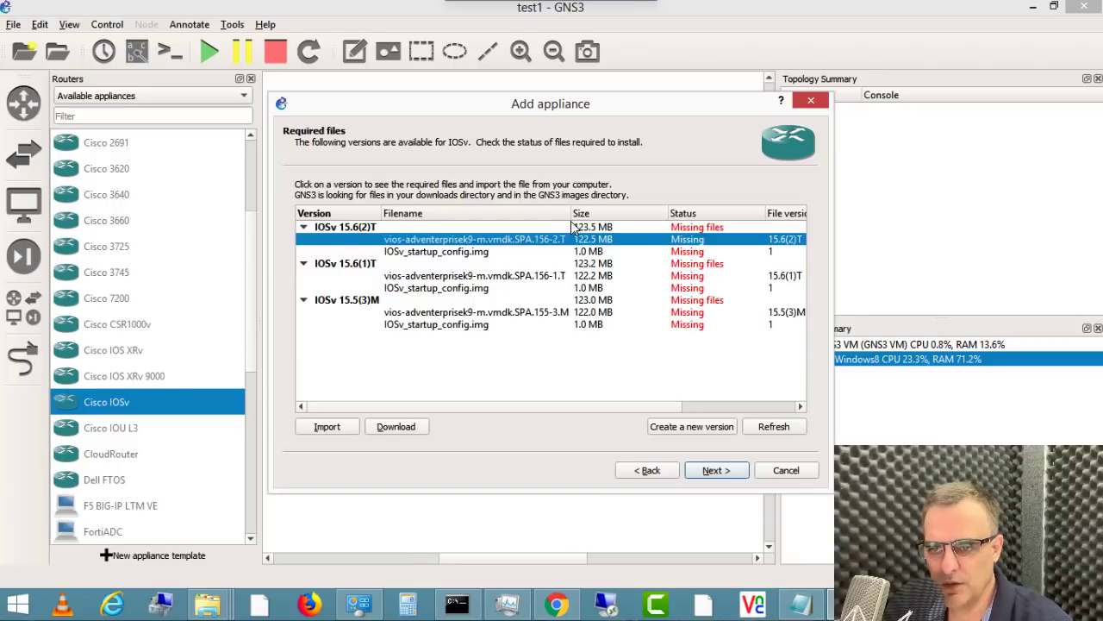
{"action": "left_click", "coordinate": [460, 256]}
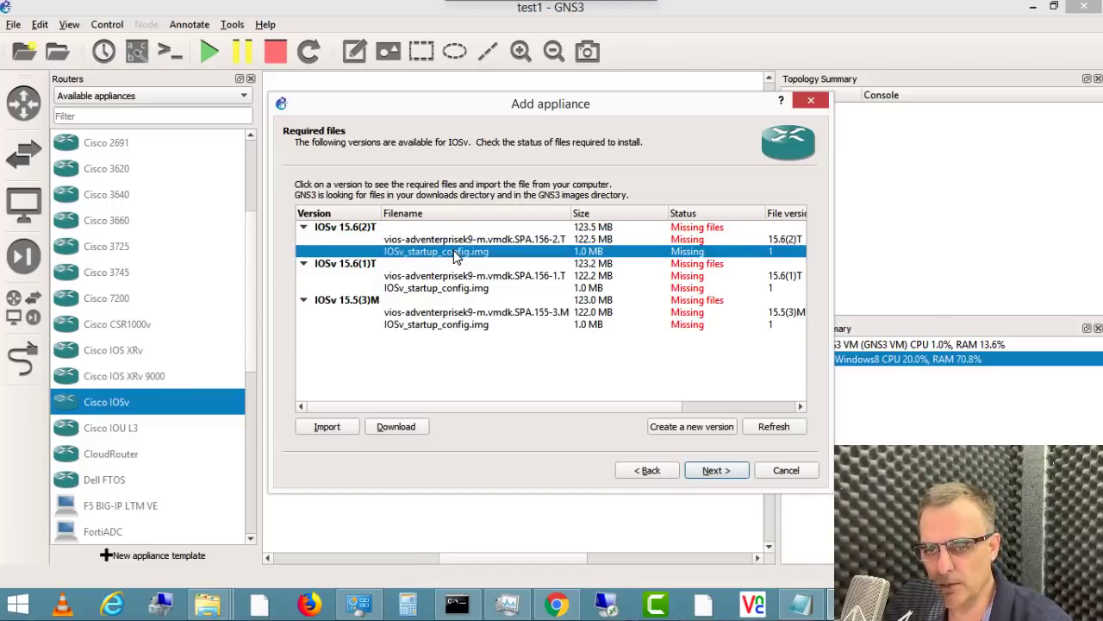
{"action": "left_click", "coordinate": [456, 239]}
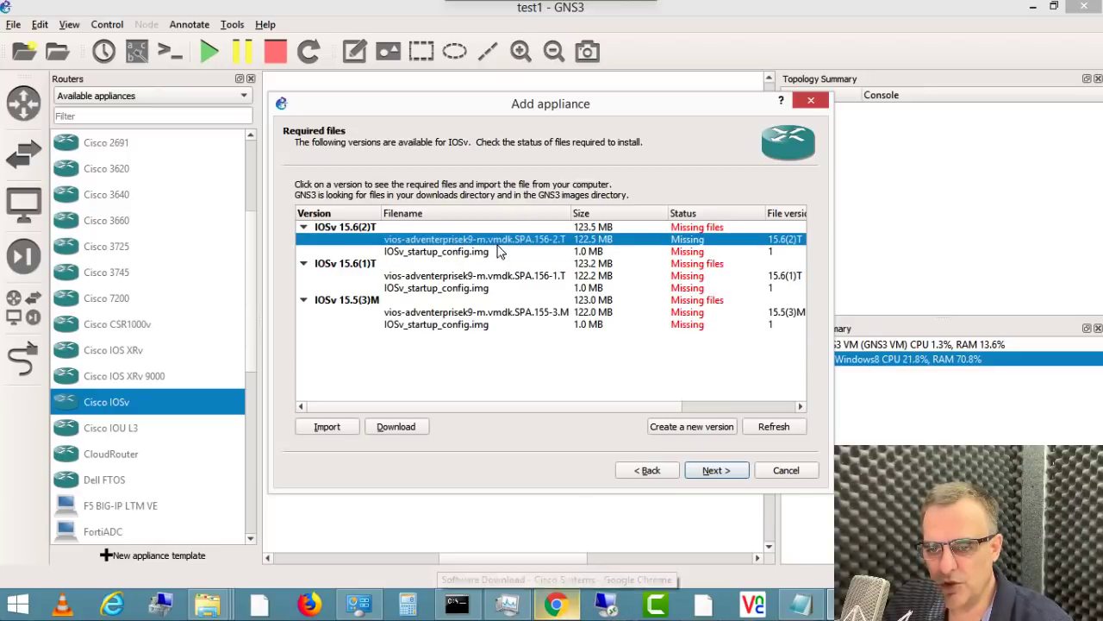
{"action": "left_click", "coordinate": [485, 253]}
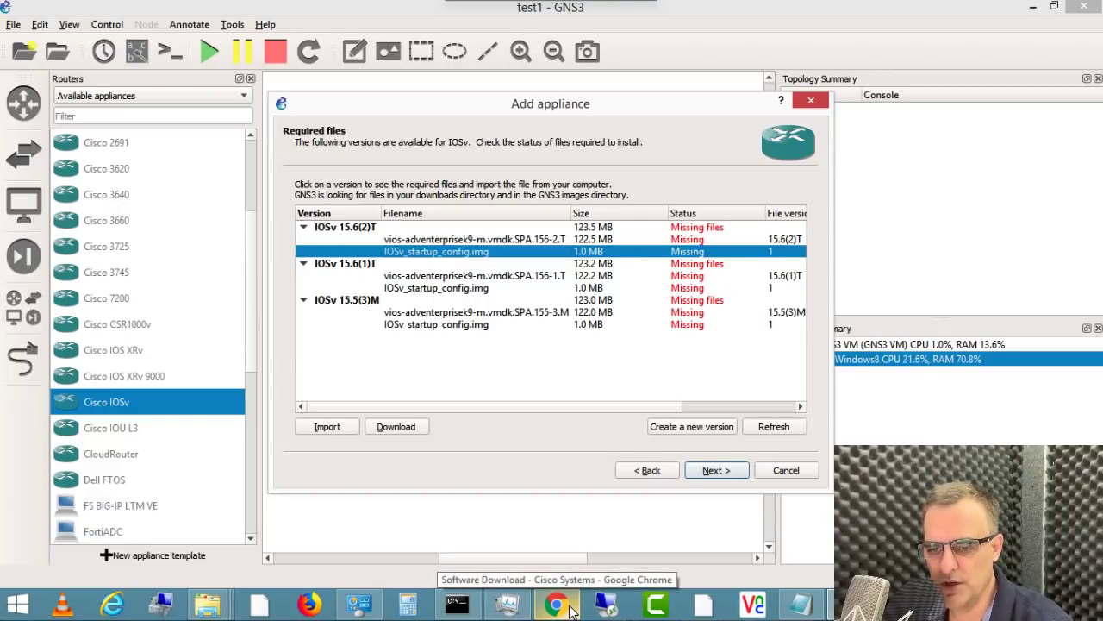
{"action": "left_click", "coordinate": [556, 606]}
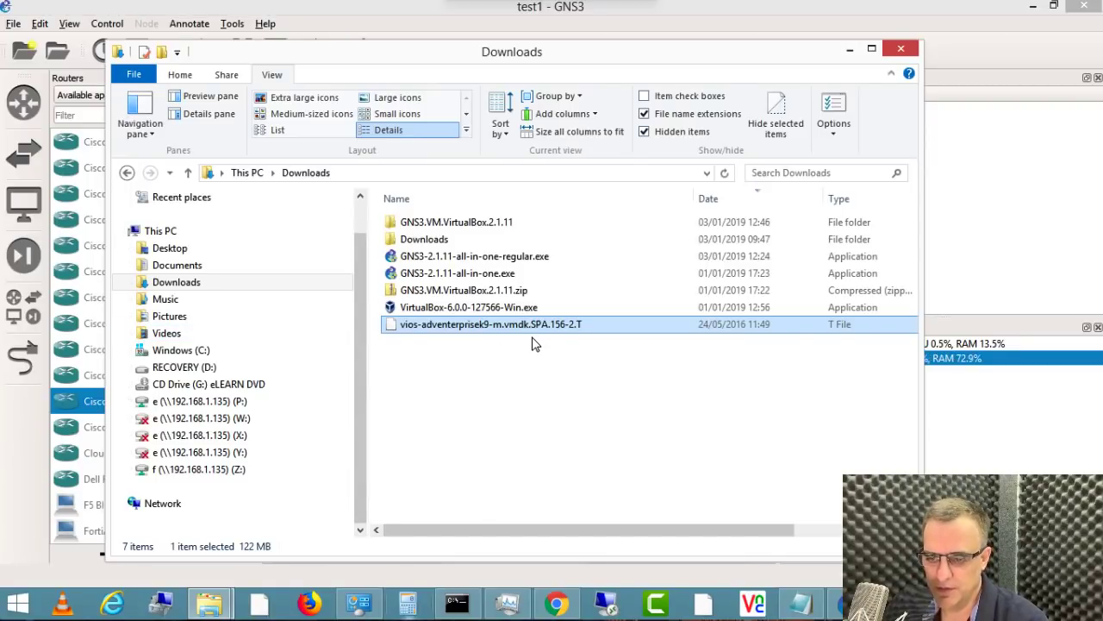
Step: Select the downloaded vios-adventerprisek9-m.vmdk.SPA.156-2.T image in Downloads, then return to the GNS3 wizard
{"action": "left_click", "coordinate": [556, 606]}
{"action": "left_click", "coordinate": [556, 606]}
{"action": "left_click", "coordinate": [556, 605]}
{"action": "left_click", "coordinate": [556, 605]}
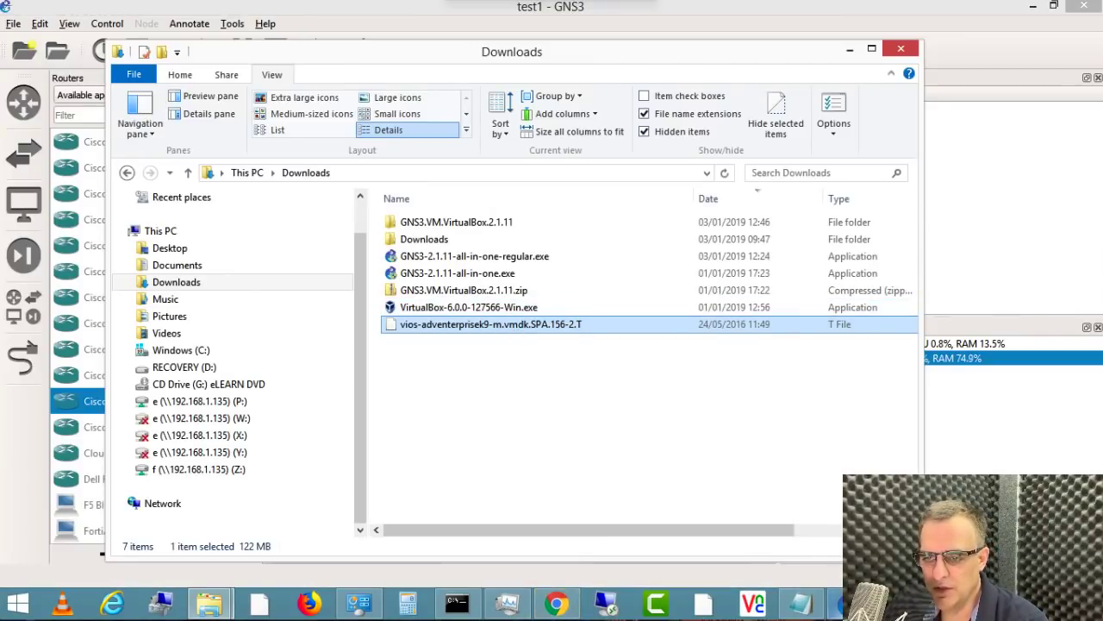
{"action": "left_click", "coordinate": [835, 604]}
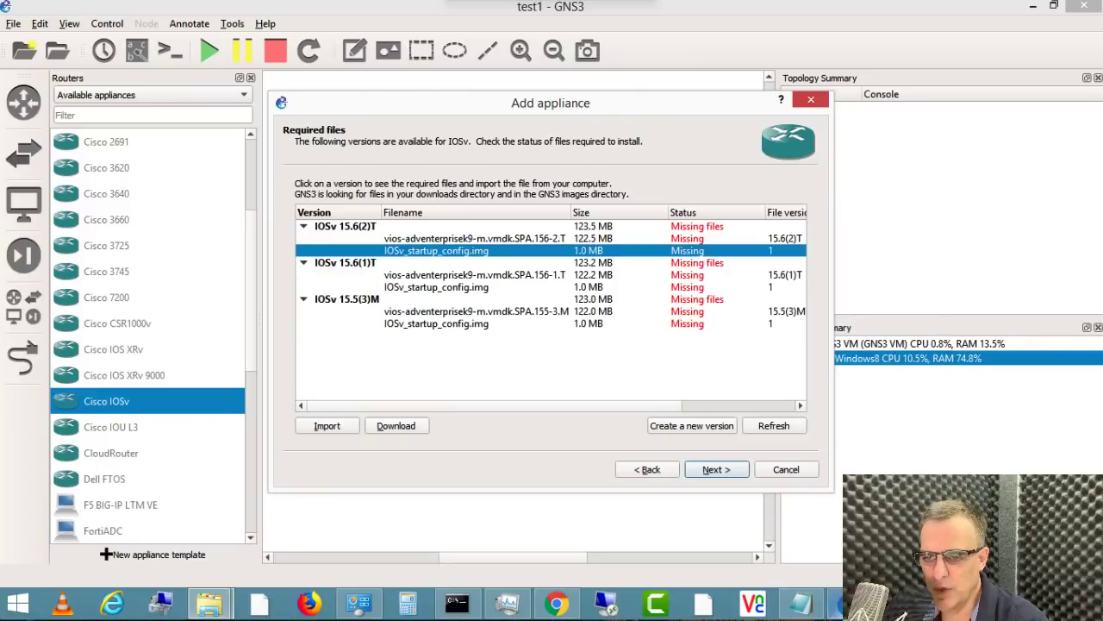
Step: Import the vios-adventerprisek9 image from Downloads so it shows as Found under IOSv 15.6(2)T
{"action": "left_click", "coordinate": [772, 428]}
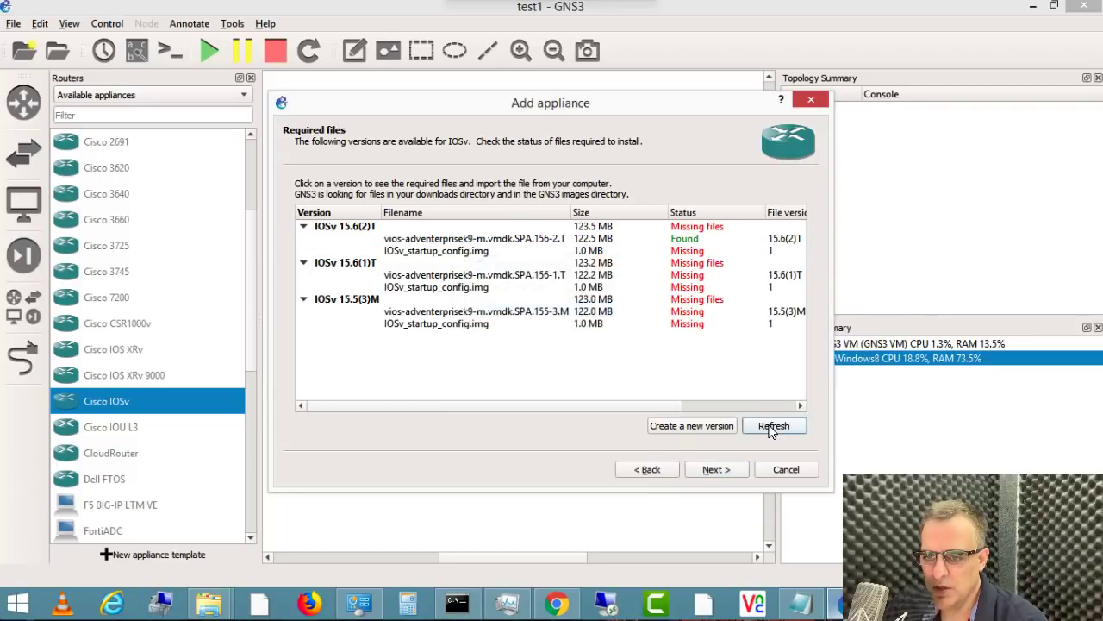
{"action": "left_click", "coordinate": [490, 238]}
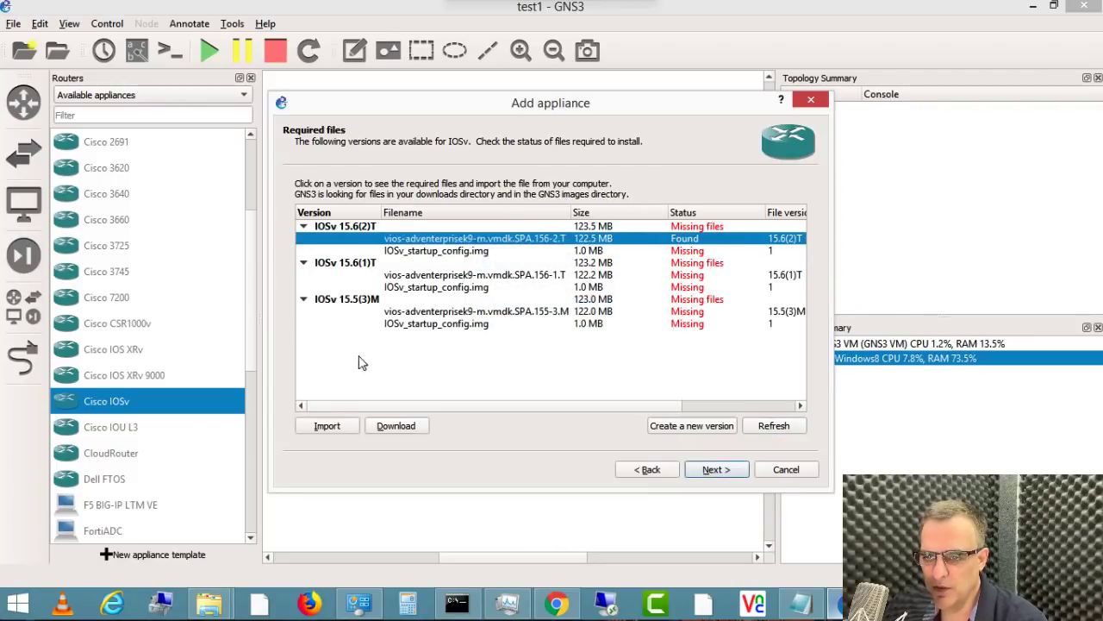
{"action": "left_click", "coordinate": [338, 428]}
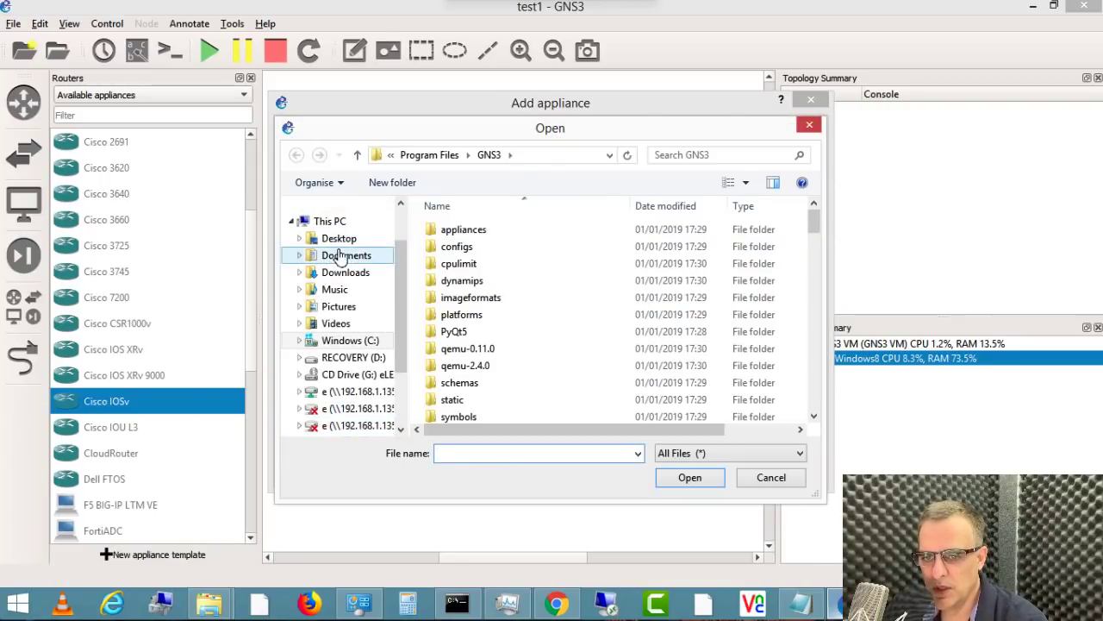
{"action": "left_click", "coordinate": [346, 272]}
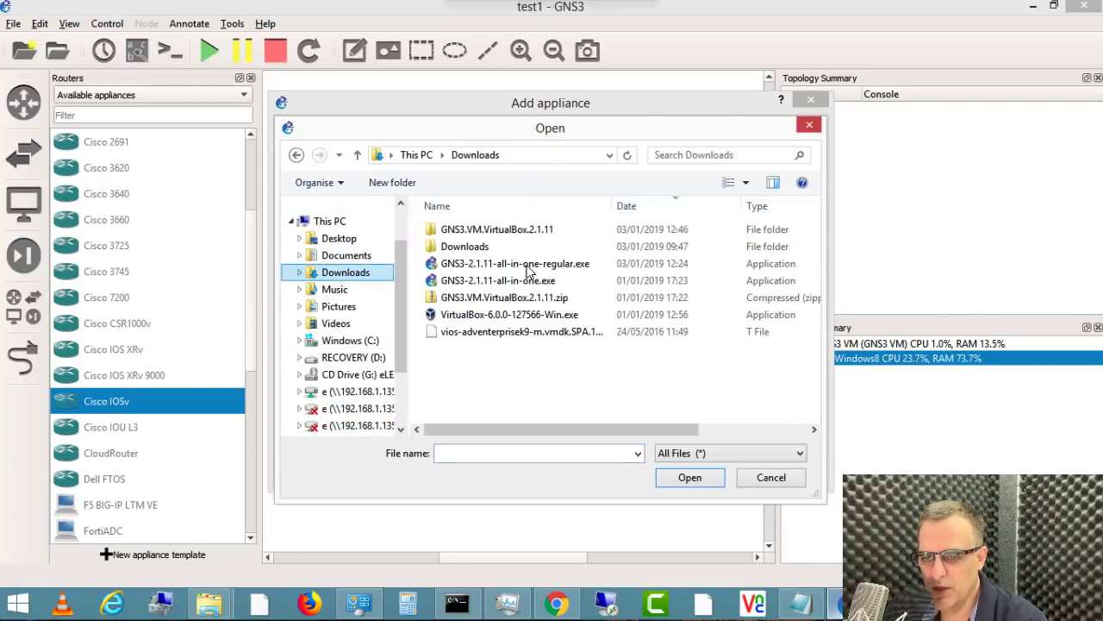
{"action": "left_click", "coordinate": [496, 336]}
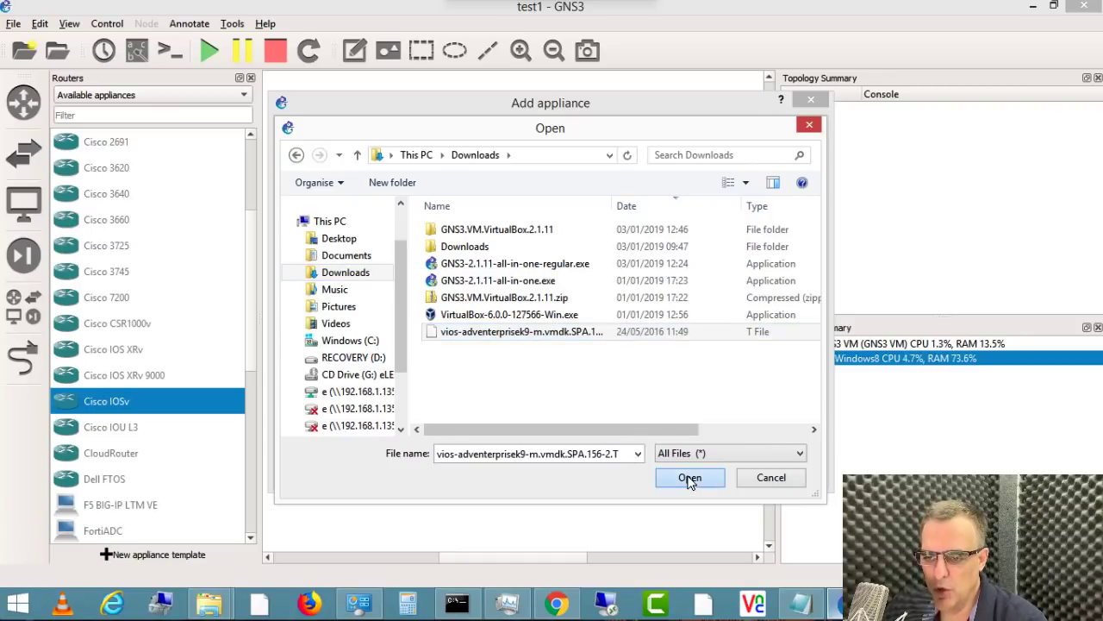
{"action": "left_click", "coordinate": [690, 478]}
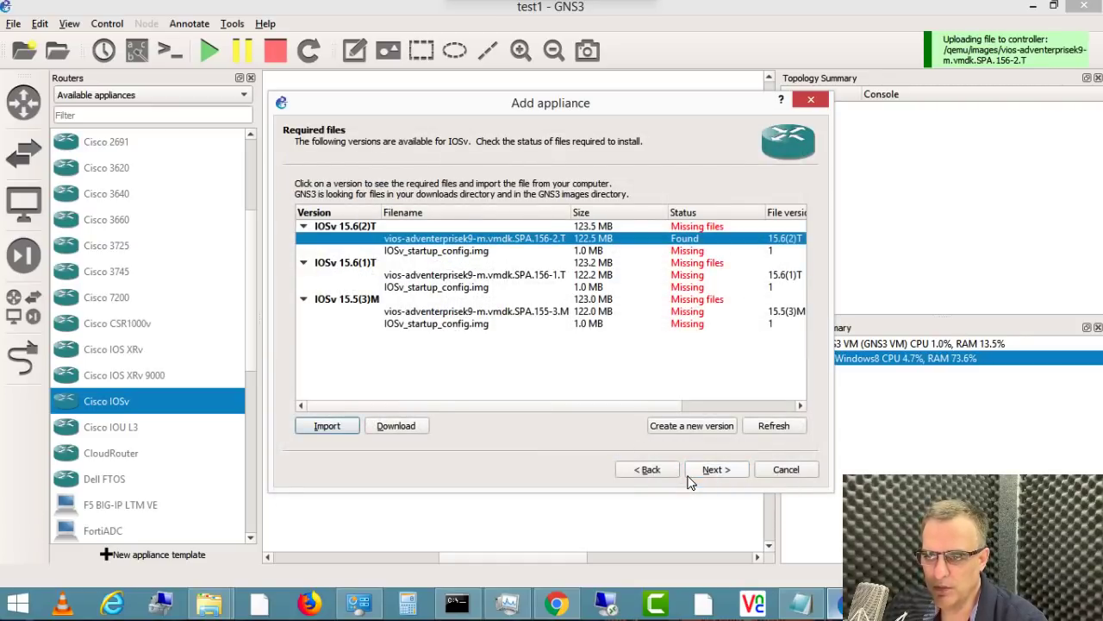
{"action": "left_click", "coordinate": [694, 472]}
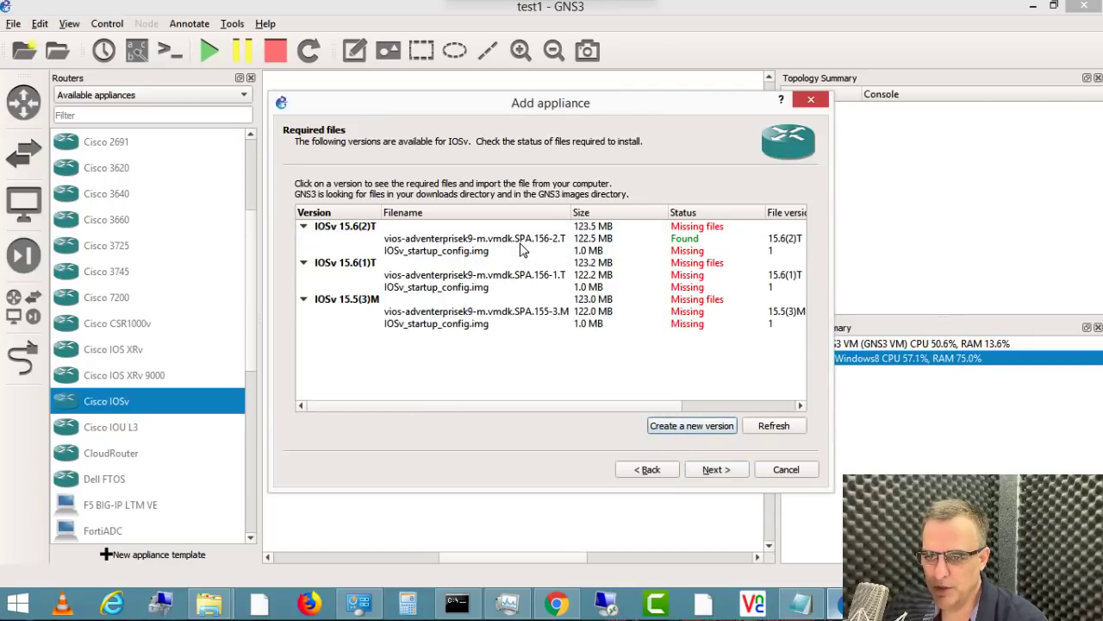
Step: Request a download of the missing IOSv_startup_config.img file
{"action": "left_click", "coordinate": [509, 251]}
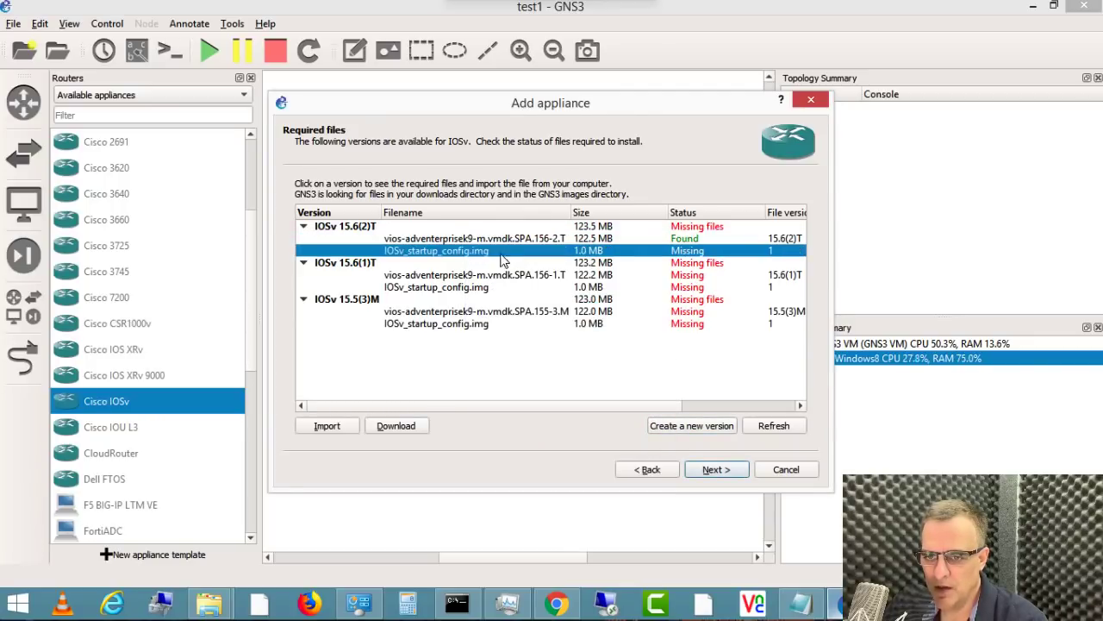
{"action": "left_click", "coordinate": [408, 431]}
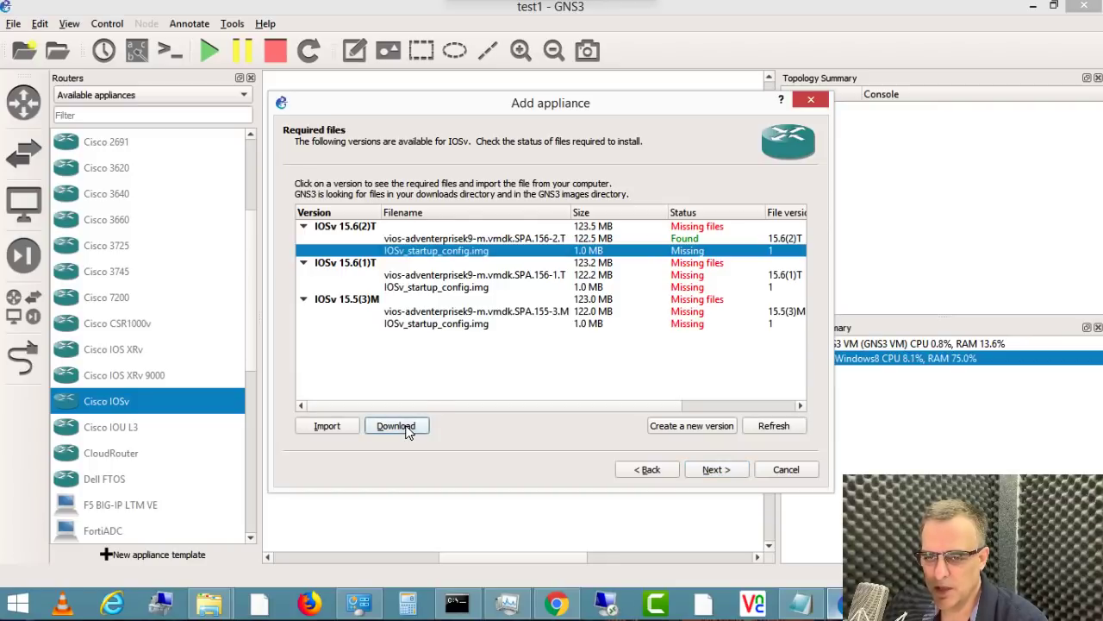
{"action": "left_click", "coordinate": [555, 606]}
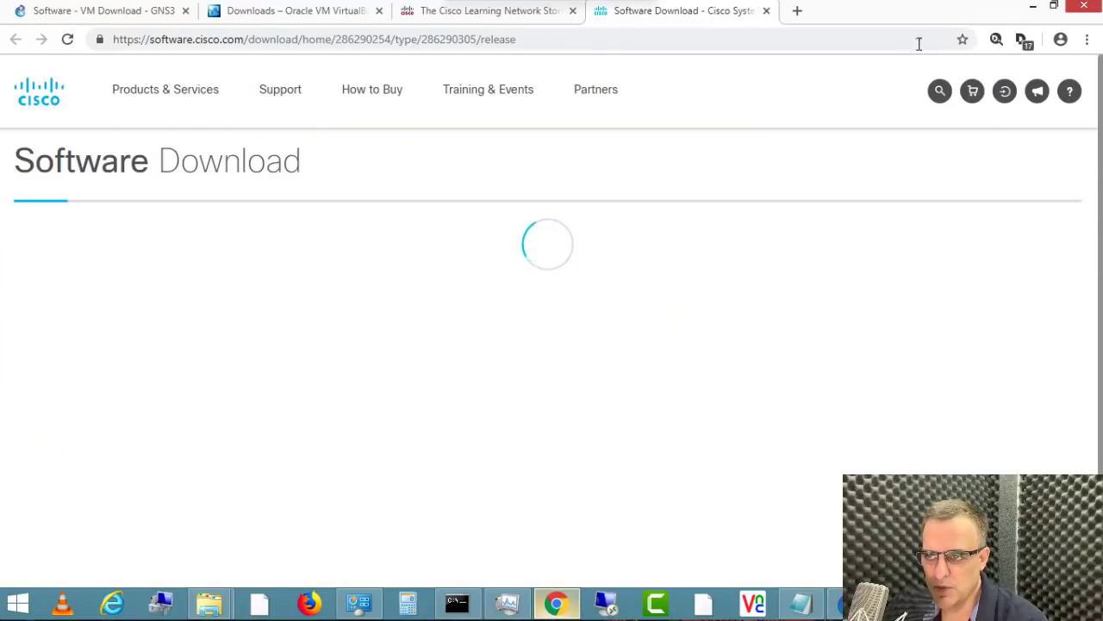
{"action": "left_click", "coordinate": [1032, 9]}
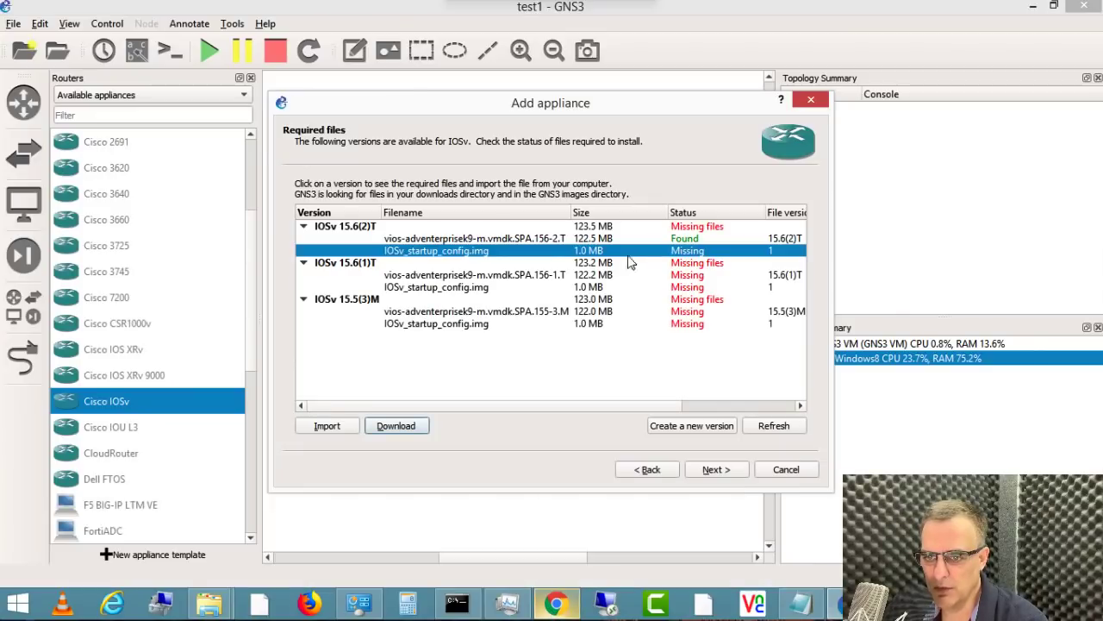
{"action": "key", "text": "alt+Tab"}
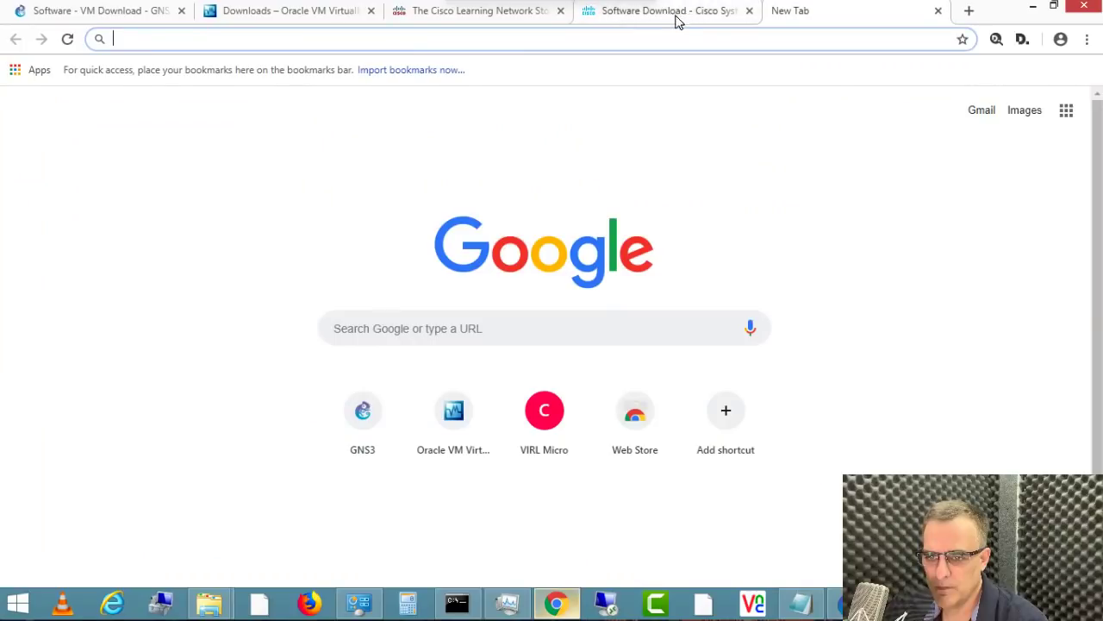
Step: Find the Cisco IOSv appliance page by searching 'iosv' in the gns3.com documentation
{"action": "type", "text": "gns"}
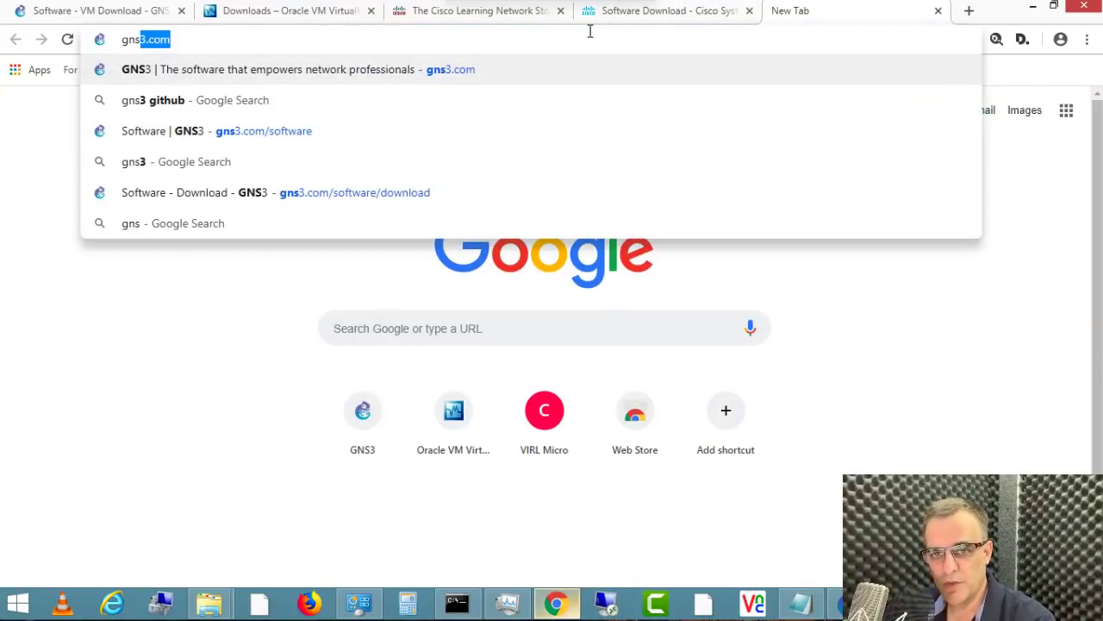
{"action": "key", "text": "Return"}
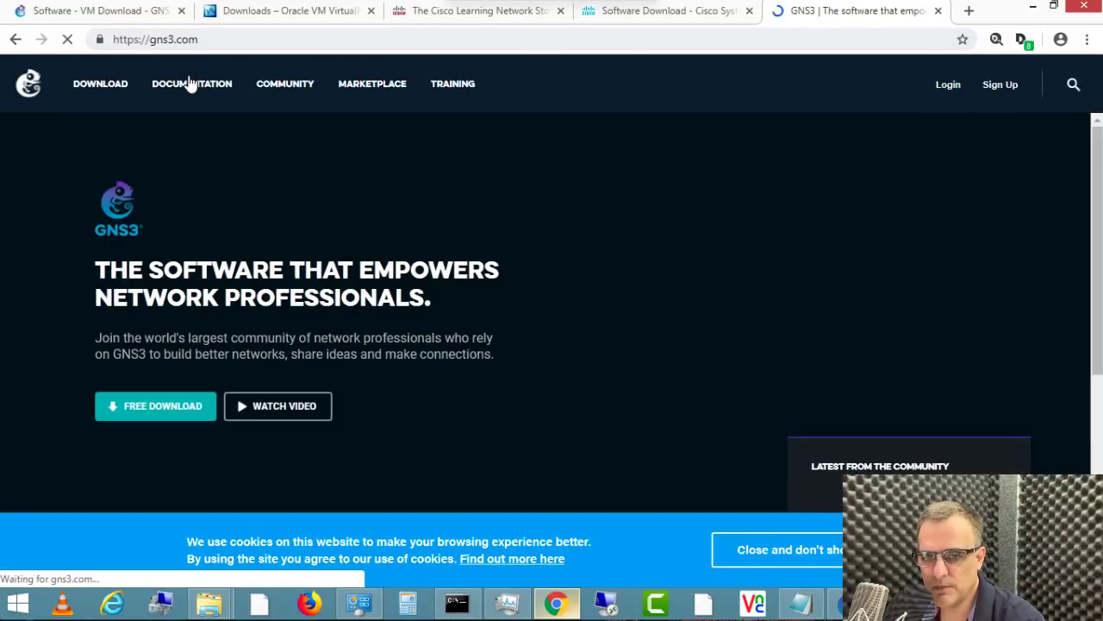
{"action": "left_click", "coordinate": [190, 82]}
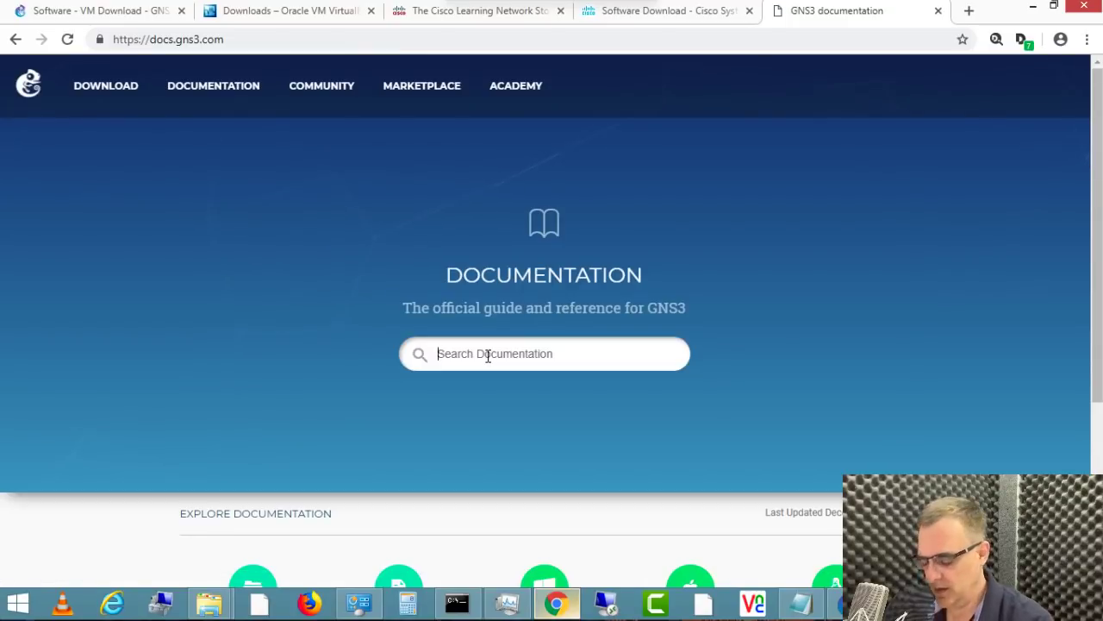
{"action": "left_click", "coordinate": [488, 354]}
{"action": "type", "text": "iosv"}
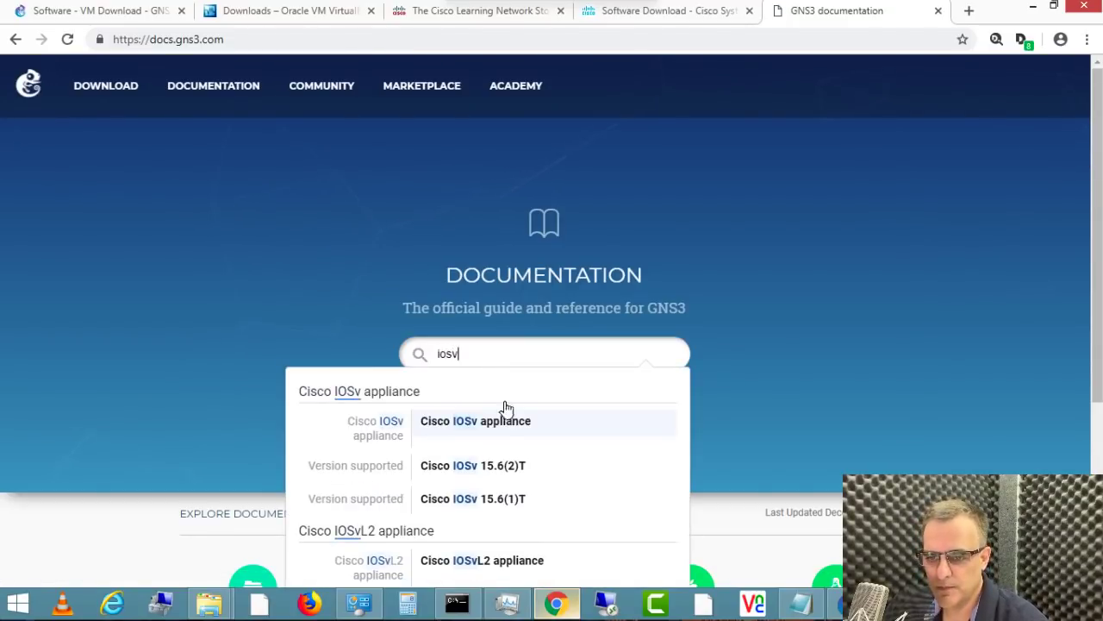
{"action": "left_click", "coordinate": [493, 426]}
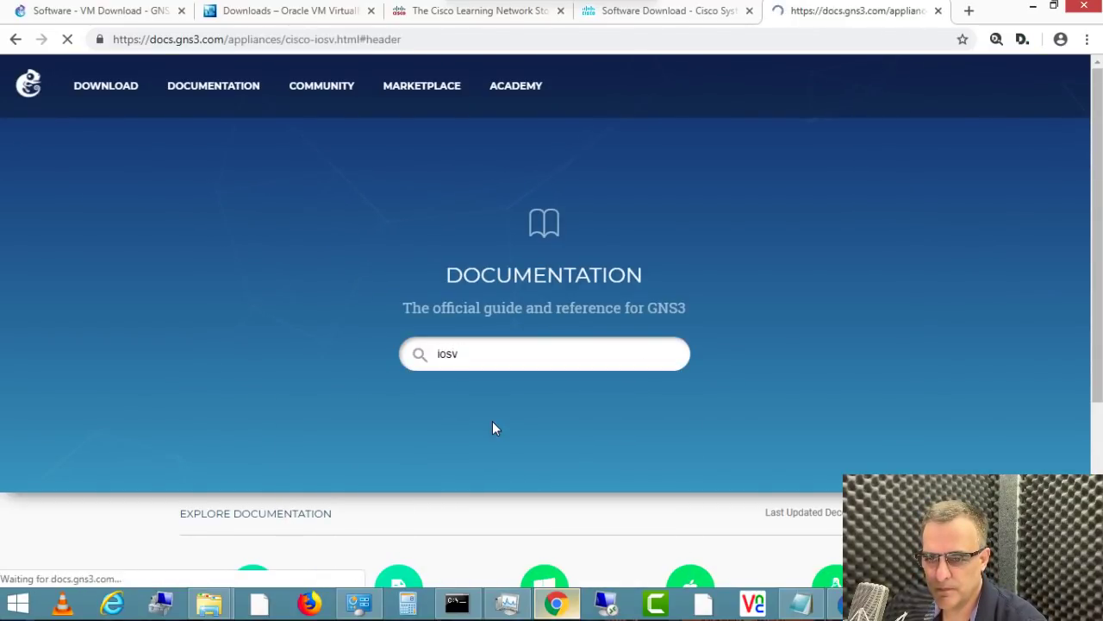
Step: Download IOSv_startup_config.img from SourceForge, declining cookies, and return to GNS3
{"action": "scroll", "coordinate": [494, 409], "scroll_direction": "down", "scroll_amount": 12}
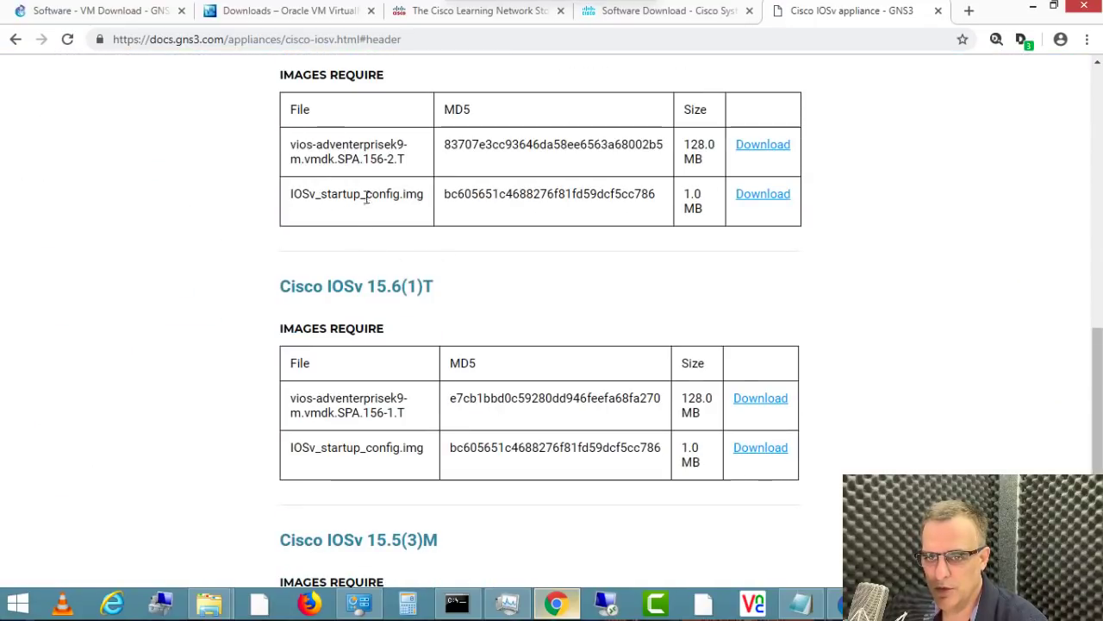
{"action": "left_click", "coordinate": [763, 194]}
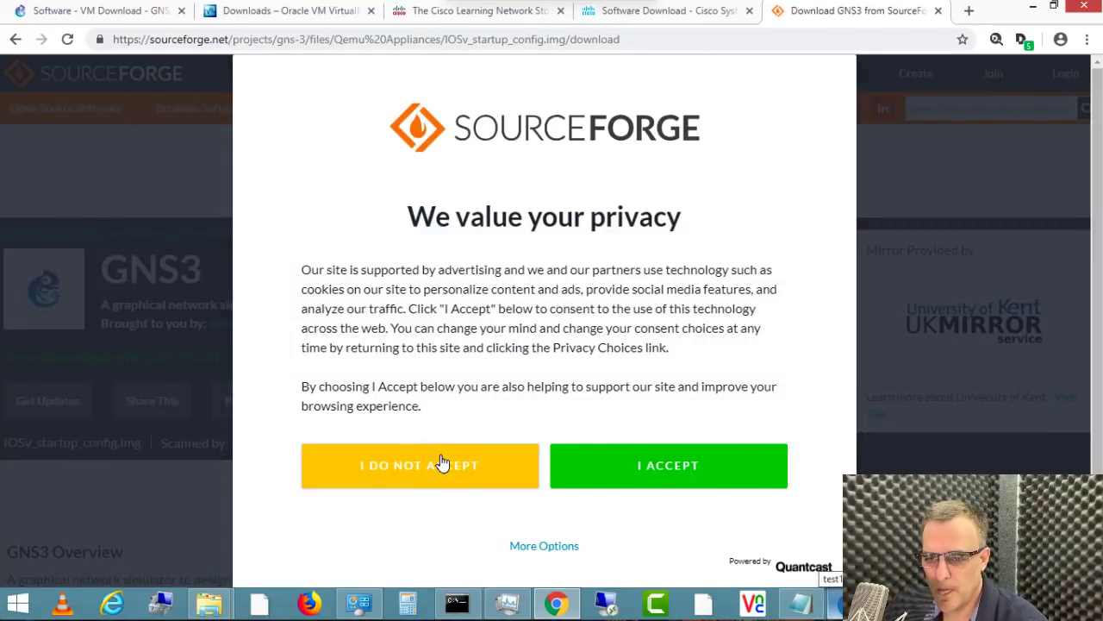
{"action": "left_click", "coordinate": [441, 464]}
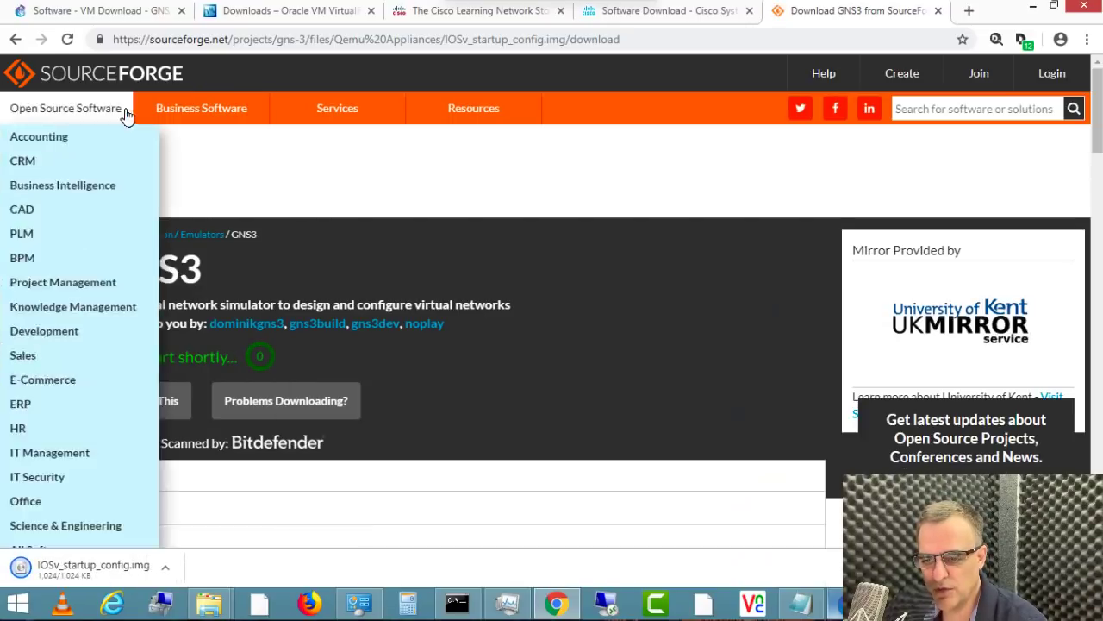
{"action": "key", "text": "alt+Tab"}
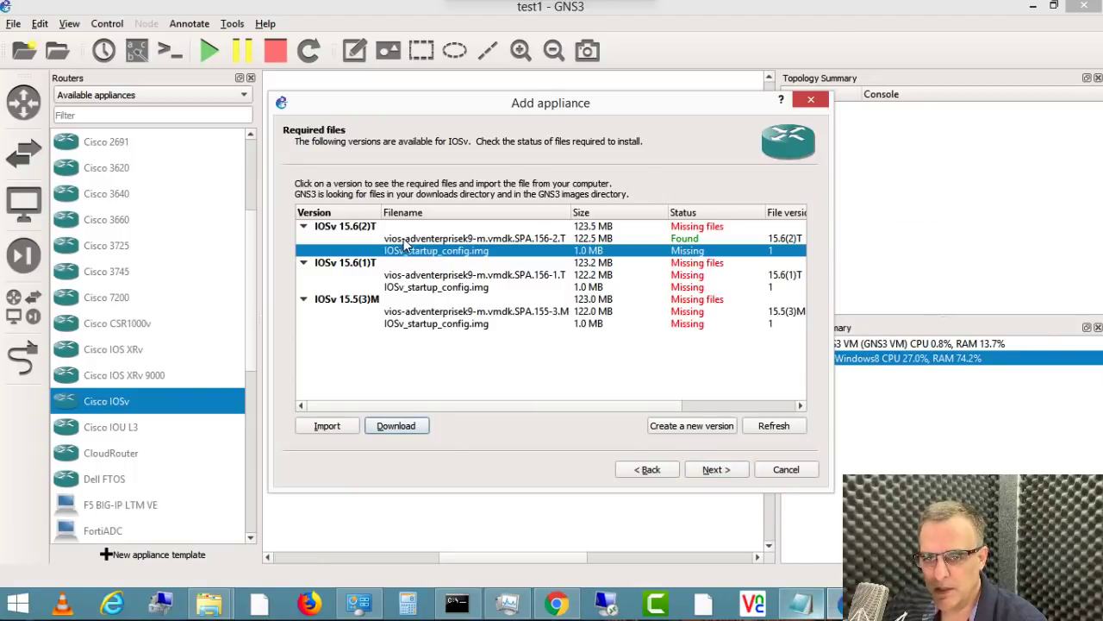
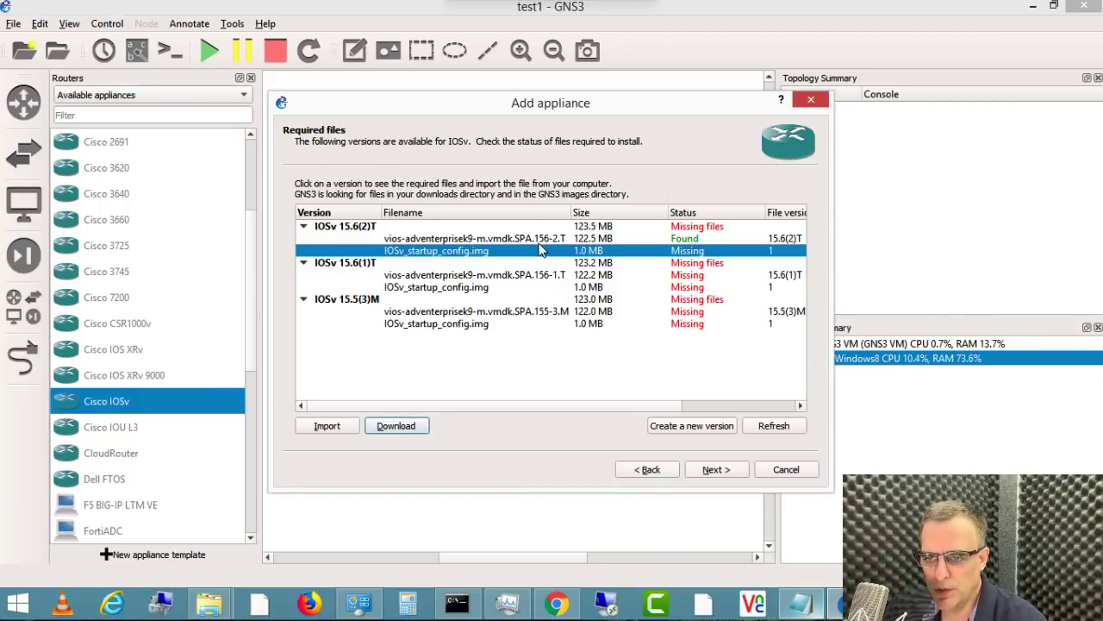
Step: Refresh the file list and check that the IOSv 15.6(2)T image and startup config files are found
{"action": "left_click", "coordinate": [763, 425]}
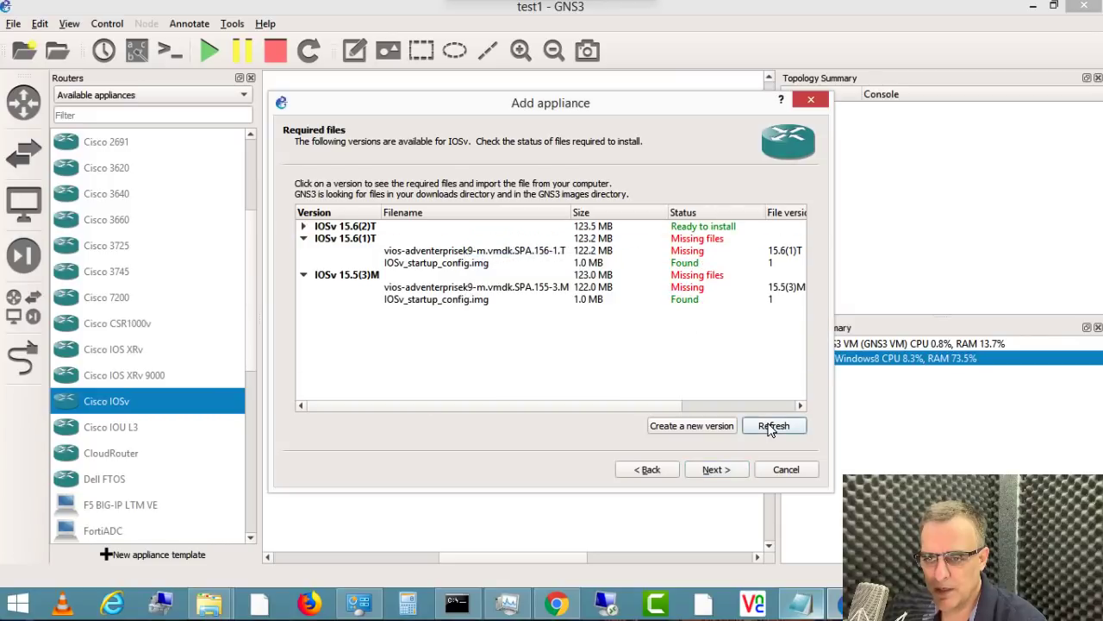
{"action": "left_click", "coordinate": [387, 228]}
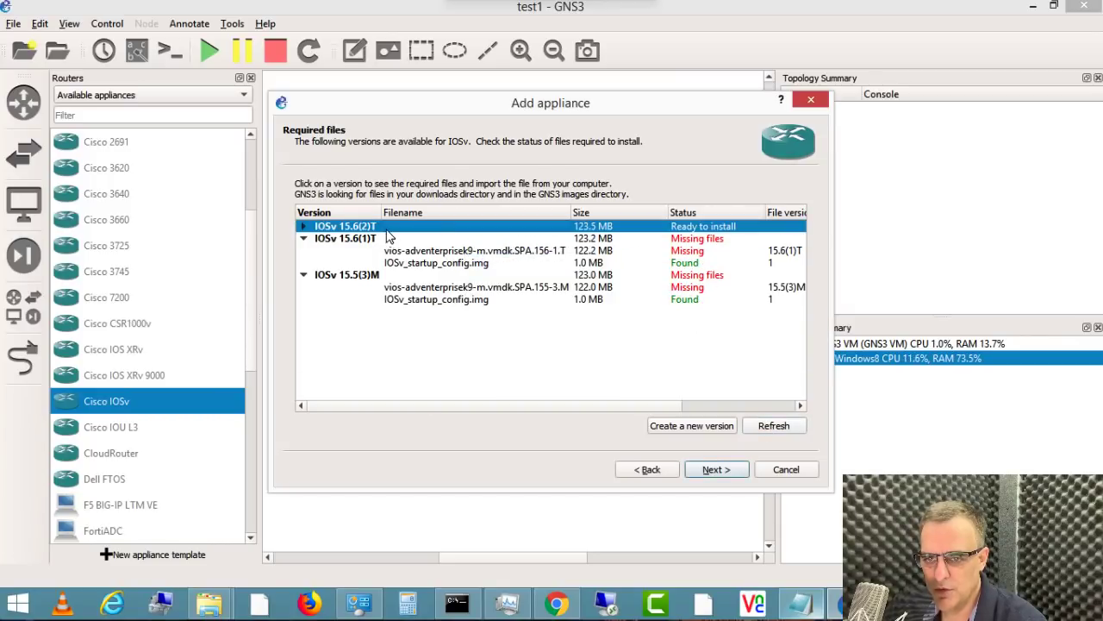
{"action": "left_click", "coordinate": [303, 226]}
{"action": "left_click", "coordinate": [603, 240]}
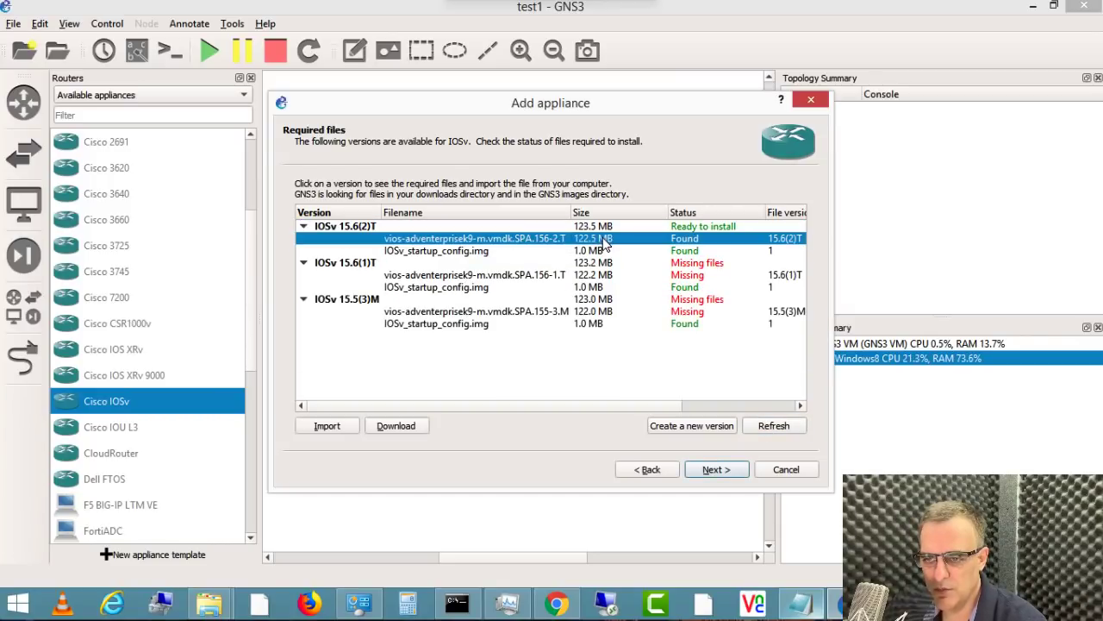
{"action": "left_click", "coordinate": [536, 254]}
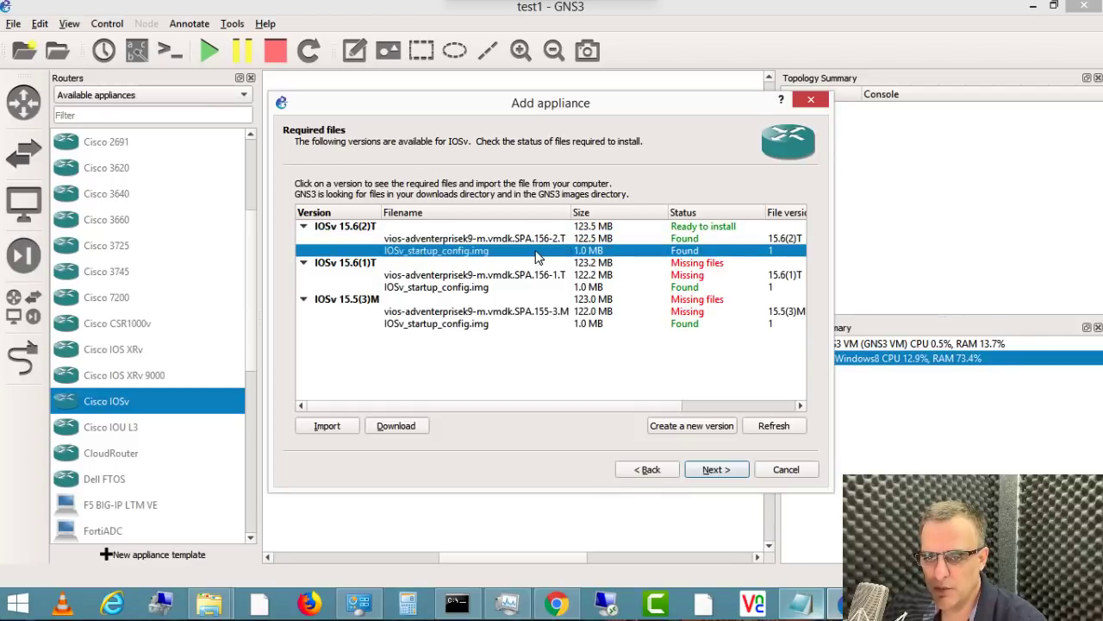
{"action": "left_click", "coordinate": [558, 608]}
{"action": "left_click", "coordinate": [711, 12]}
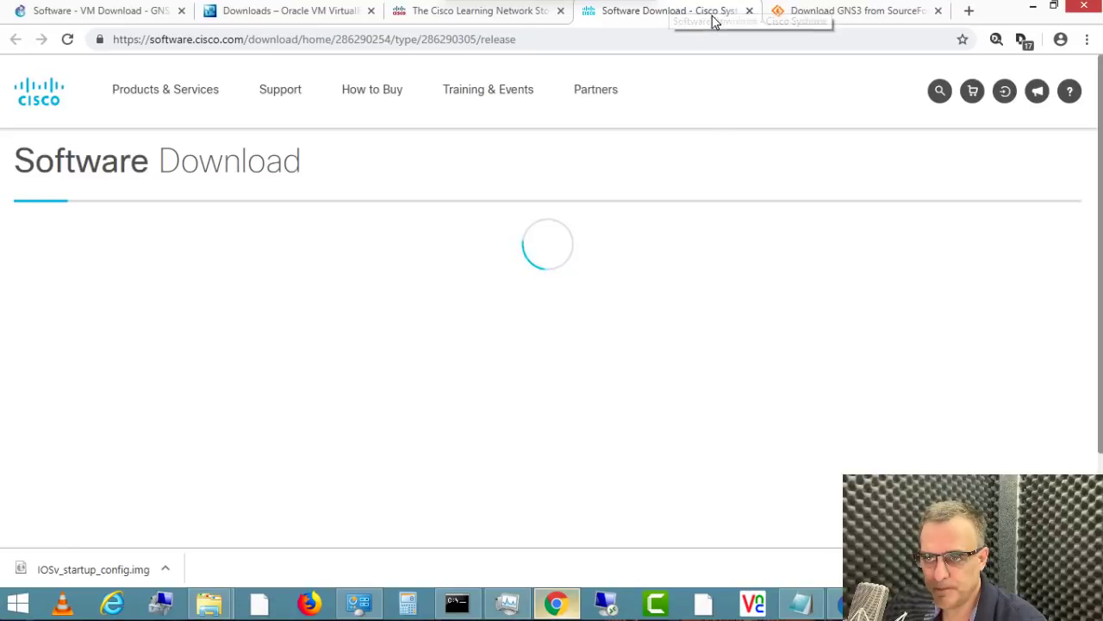
{"action": "left_click", "coordinate": [1033, 8]}
Step: Install Cisco IOSv 15.6(2)T with the default Qemu and summary settings and dismiss the completion message
{"action": "left_click", "coordinate": [719, 469]}
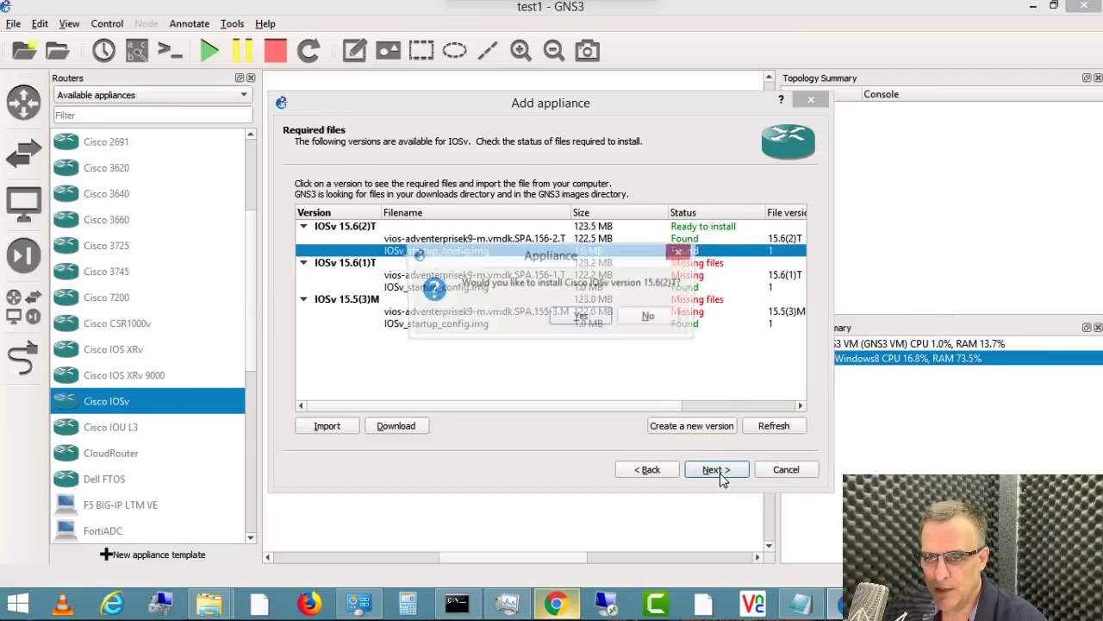
{"action": "left_click", "coordinate": [582, 319]}
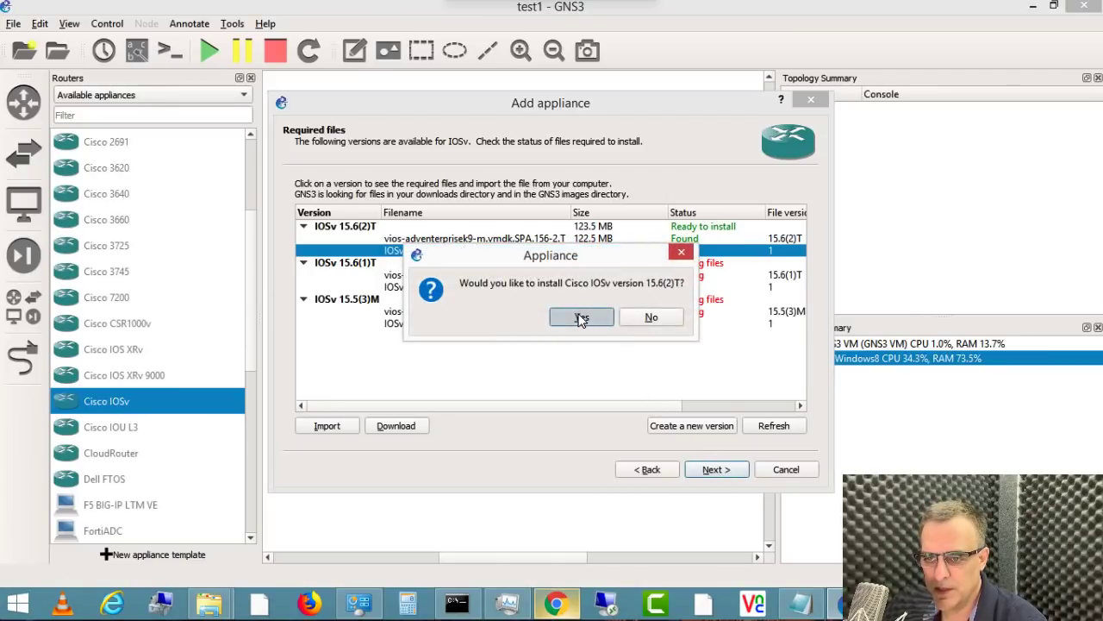
{"action": "left_click", "coordinate": [714, 469]}
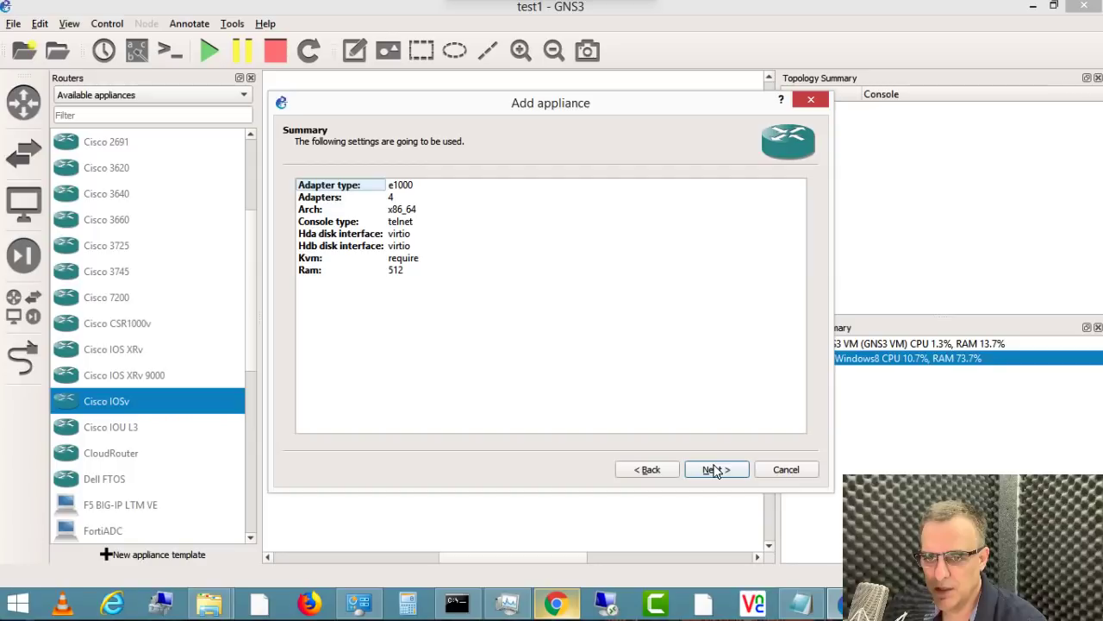
{"action": "left_click", "coordinate": [715, 470]}
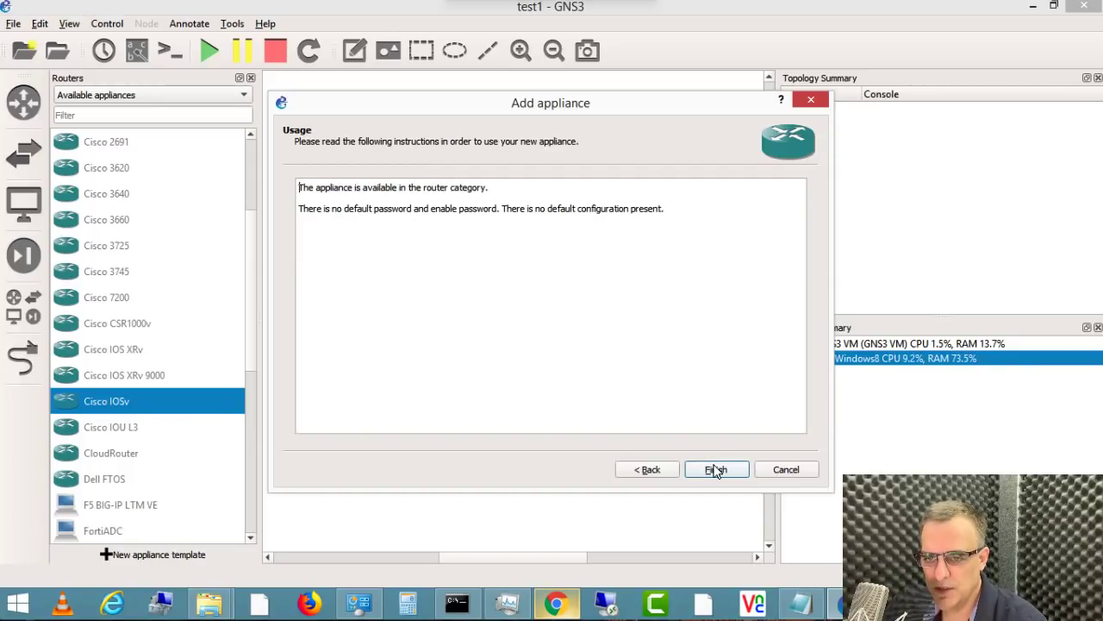
{"action": "left_click", "coordinate": [715, 470]}
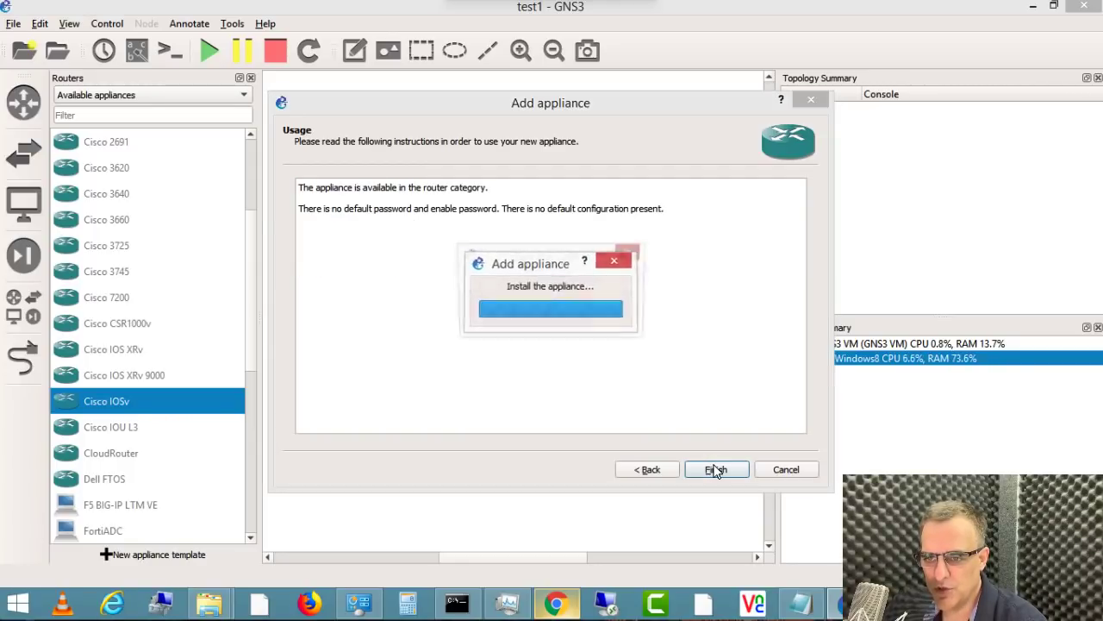
{"action": "left_click", "coordinate": [591, 318]}
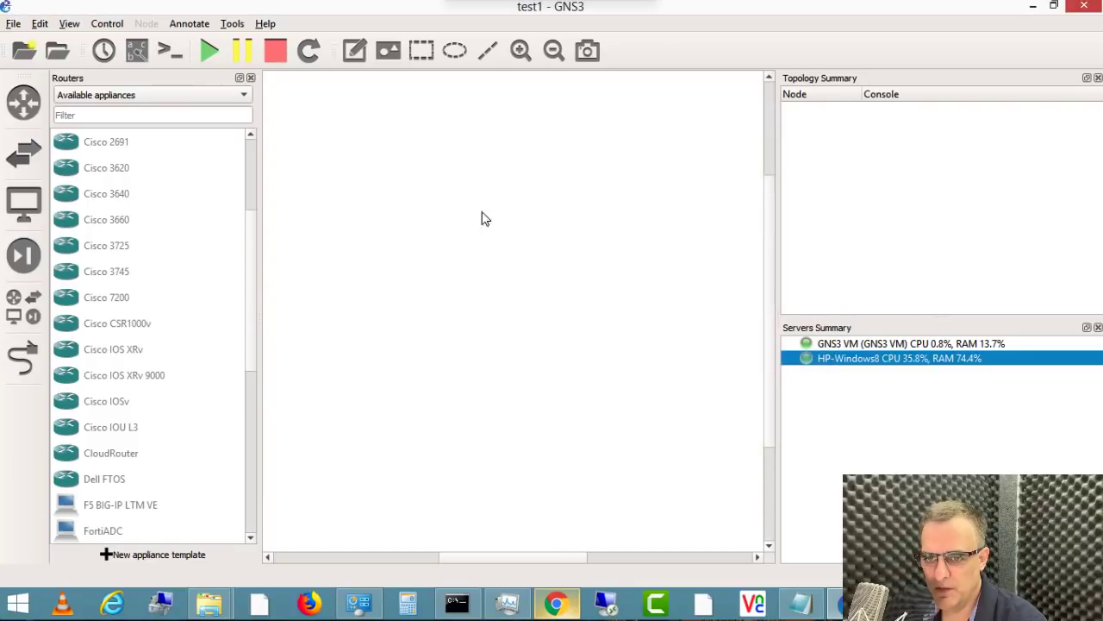
Step: Filter the router list to show only installed appliances
{"action": "scroll", "coordinate": [97, 96], "scroll_direction": "up", "scroll_amount": 1}
{"action": "left_click", "coordinate": [142, 143]}
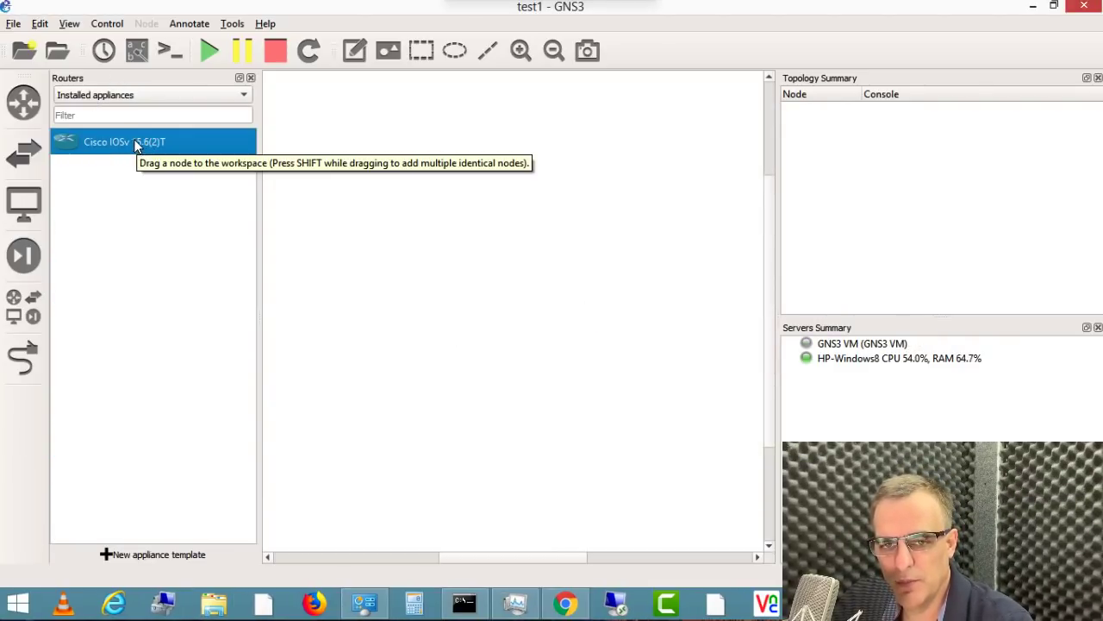
{"action": "left_click", "coordinate": [26, 102]}
{"action": "left_click", "coordinate": [29, 102]}
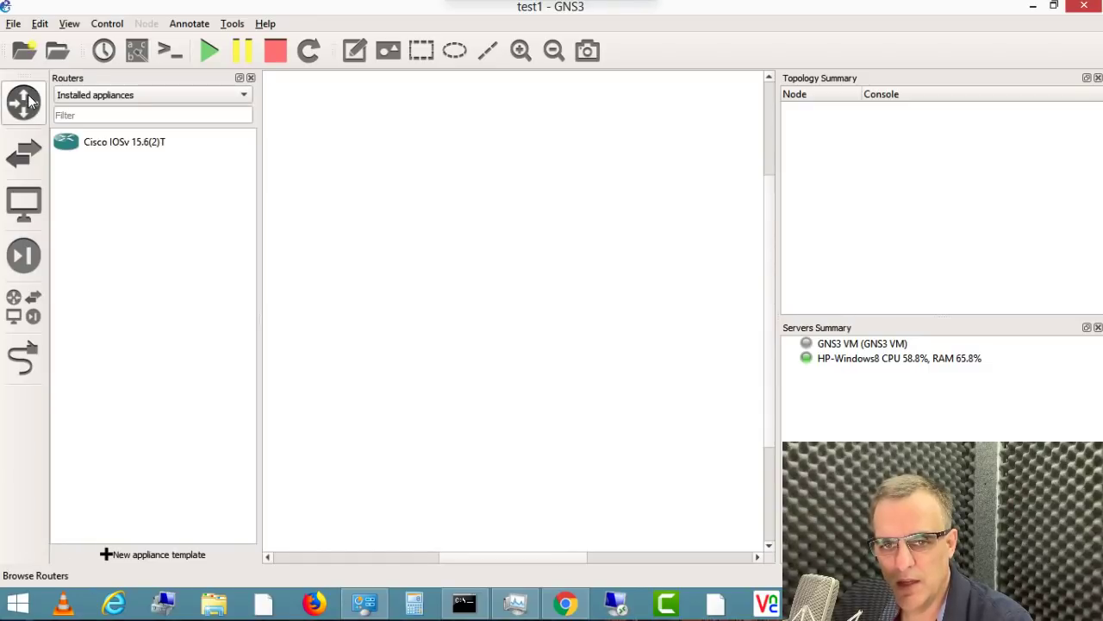
{"action": "left_click", "coordinate": [84, 96]}
{"action": "key", "text": "Escape"}
{"action": "key", "text": "Down"}
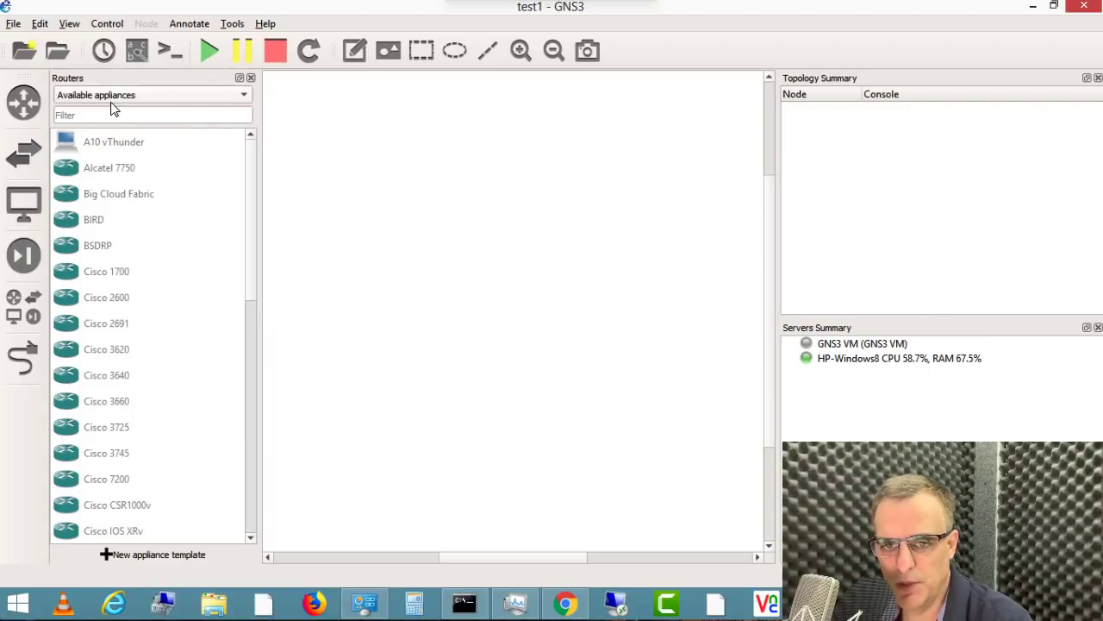
{"action": "left_click", "coordinate": [111, 95]}
{"action": "left_click", "coordinate": [106, 77]}
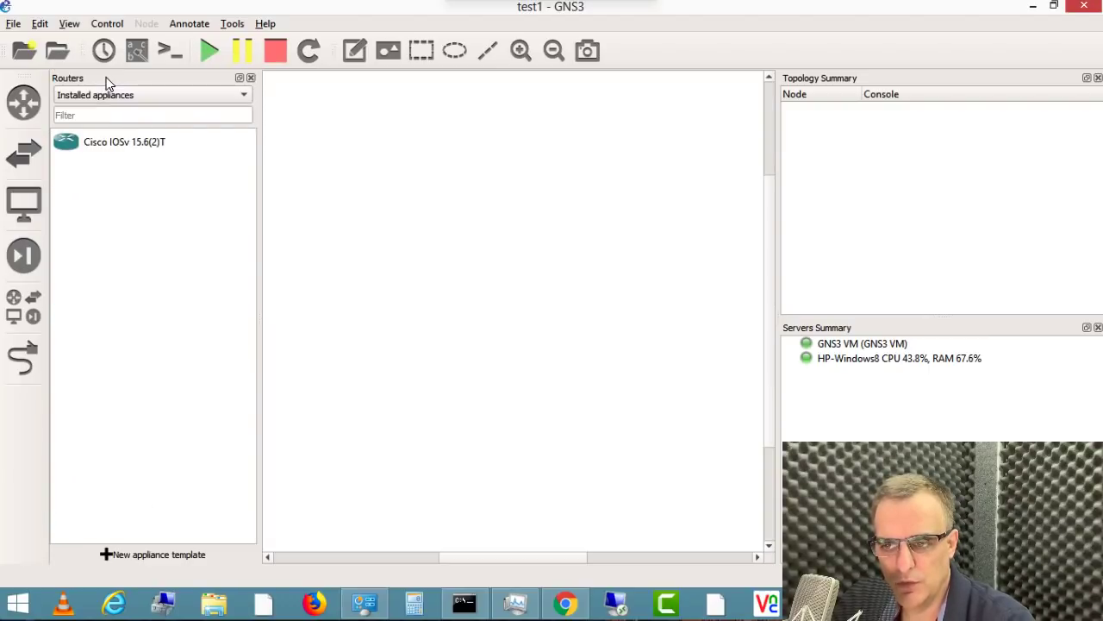
Step: Place two Cisco IOSv 15.6(2)T routers side by side on the workspace
{"action": "left_click", "coordinate": [125, 151]}
{"action": "left_click_drag", "start_coordinate": [139, 154], "coordinate": [439, 175]}
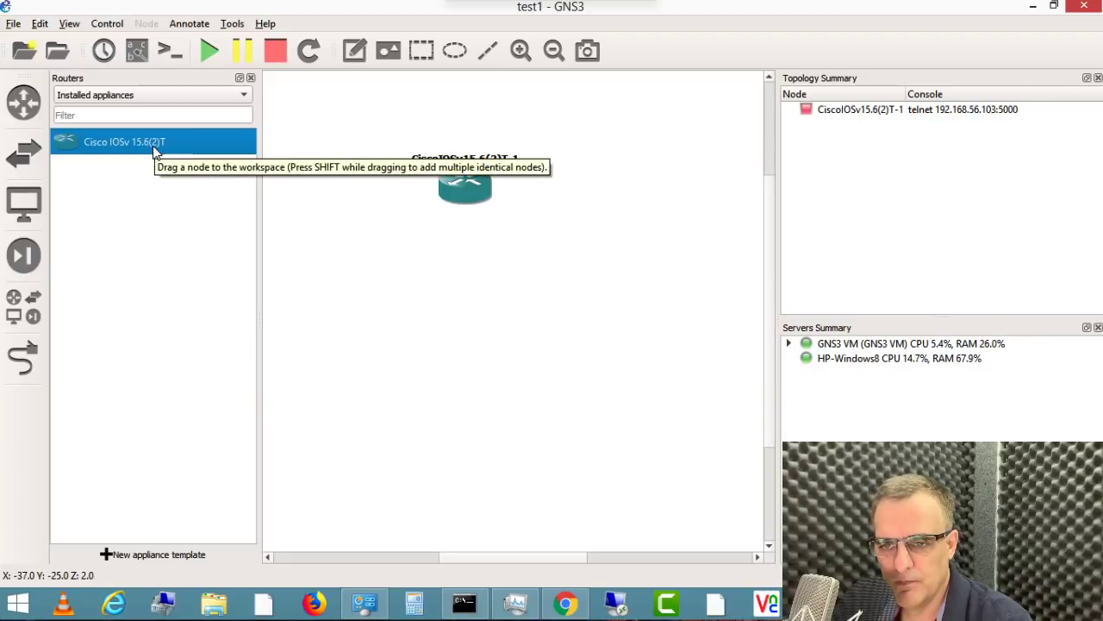
{"action": "left_click_drag", "start_coordinate": [153, 148], "coordinate": [656, 205]}
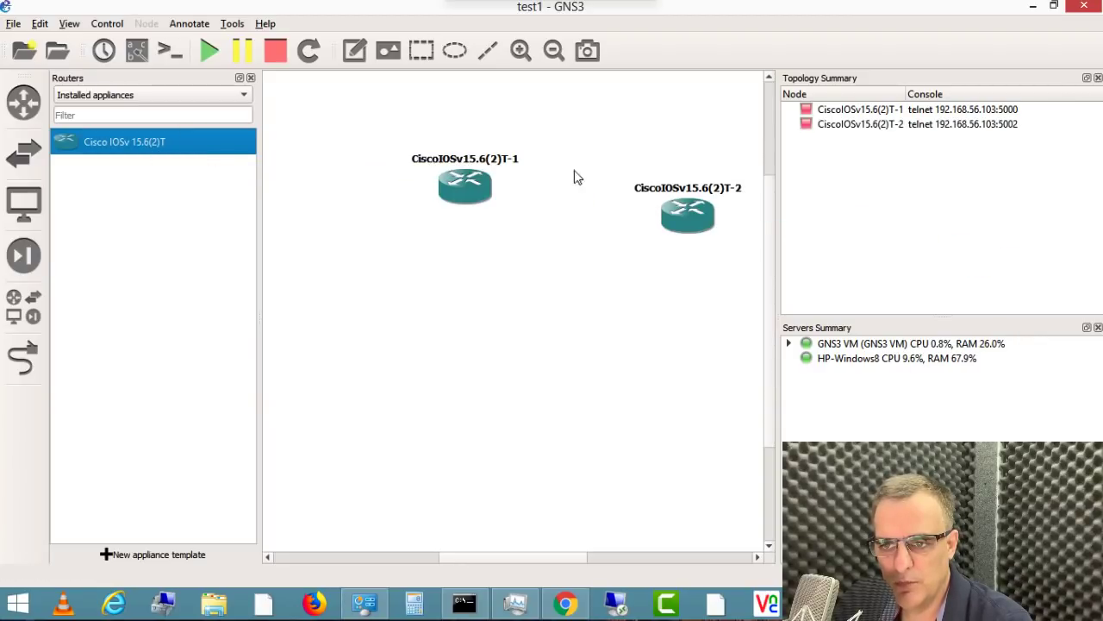
Step: Link the first router's Gi0/0 to the second router's Gi0/0 and align the routers
{"action": "left_click", "coordinate": [251, 79]}
{"action": "left_click", "coordinate": [23, 357]}
{"action": "left_click", "coordinate": [227, 158]}
{"action": "left_click", "coordinate": [248, 176]}
{"action": "left_click", "coordinate": [447, 175]}
{"action": "left_click", "coordinate": [475, 185]}
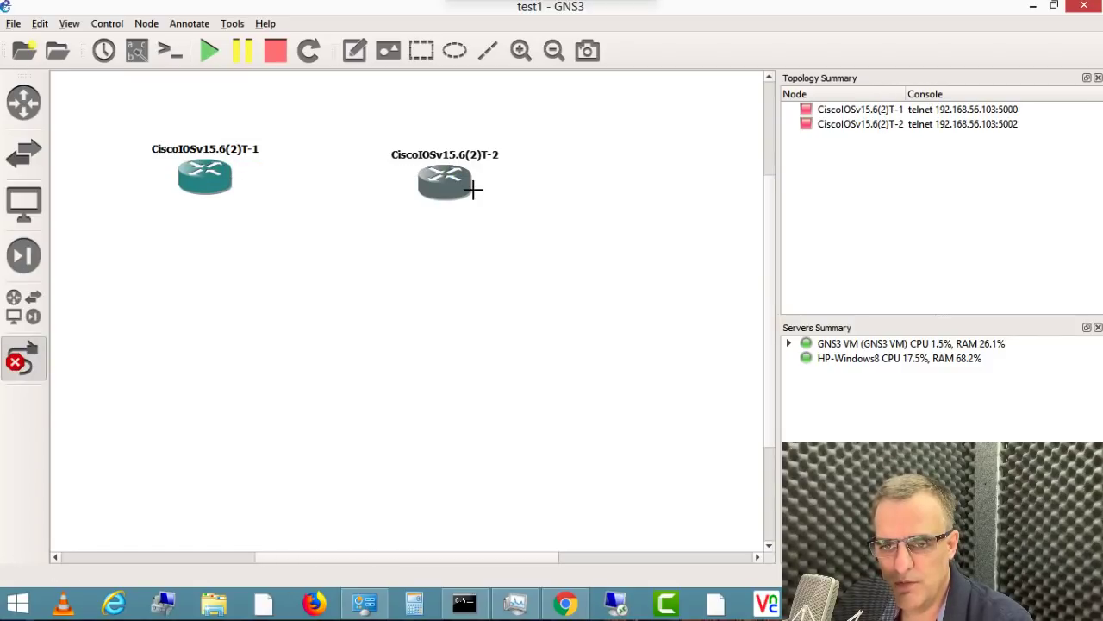
{"action": "left_click", "coordinate": [14, 357]}
{"action": "left_click_drag", "start_coordinate": [465, 175], "coordinate": [399, 186]}
Step: Show interface labels on the link and zoom in on the two routers
{"action": "left_click", "coordinate": [137, 50]}
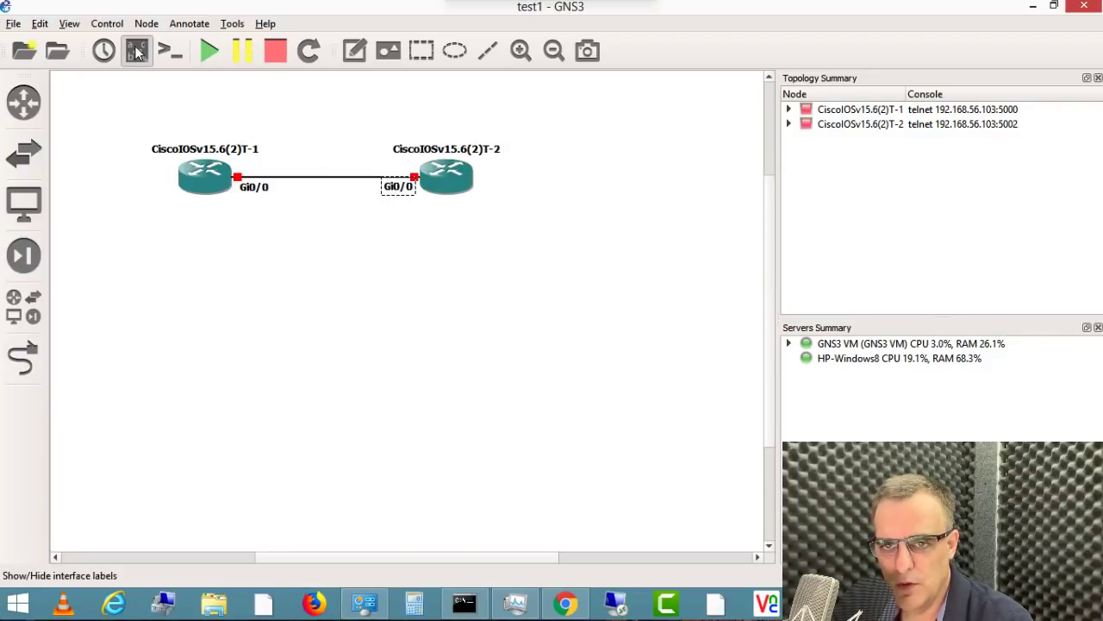
{"action": "left_click", "coordinate": [521, 50]}
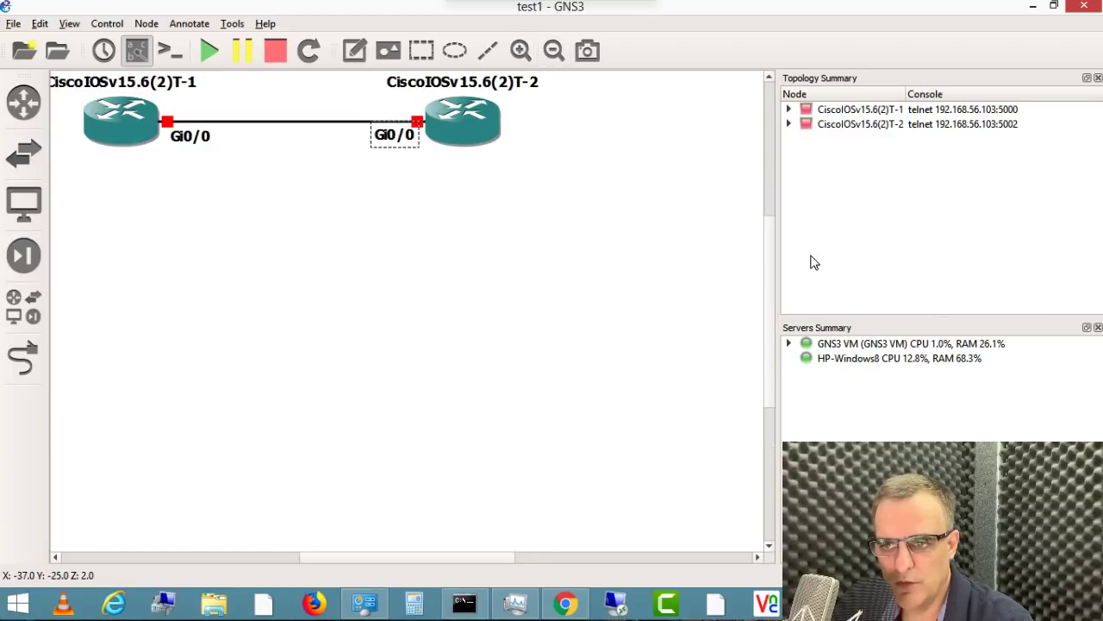
{"action": "scroll", "coordinate": [772, 238], "scroll_direction": "up", "scroll_amount": 1}
{"action": "scroll", "coordinate": [771, 238], "scroll_direction": "down", "scroll_amount": 1}
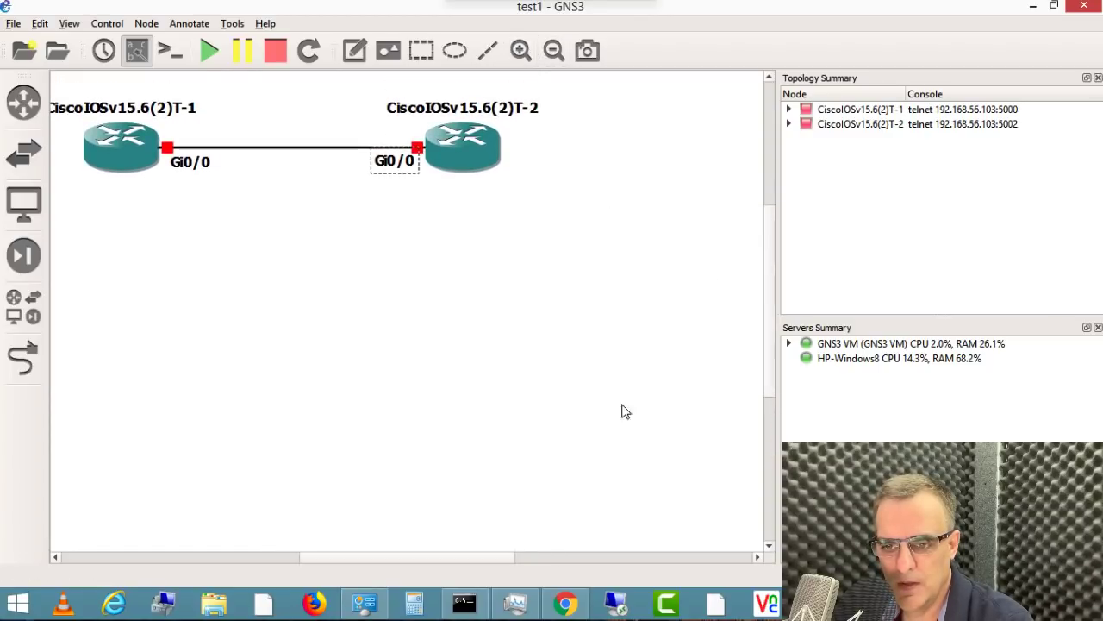
{"action": "left_click_drag", "start_coordinate": [446, 560], "coordinate": [414, 561]}
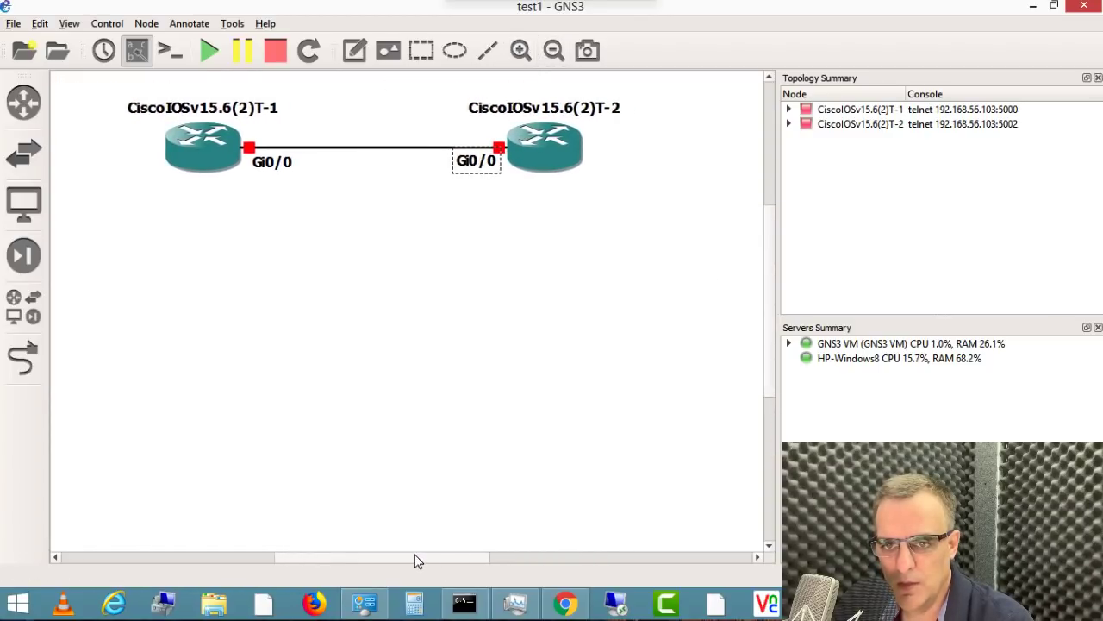
Step: Start both routers, open their consoles, and arrange the T-1 and T-2 console windows
{"action": "left_click", "coordinate": [210, 59]}
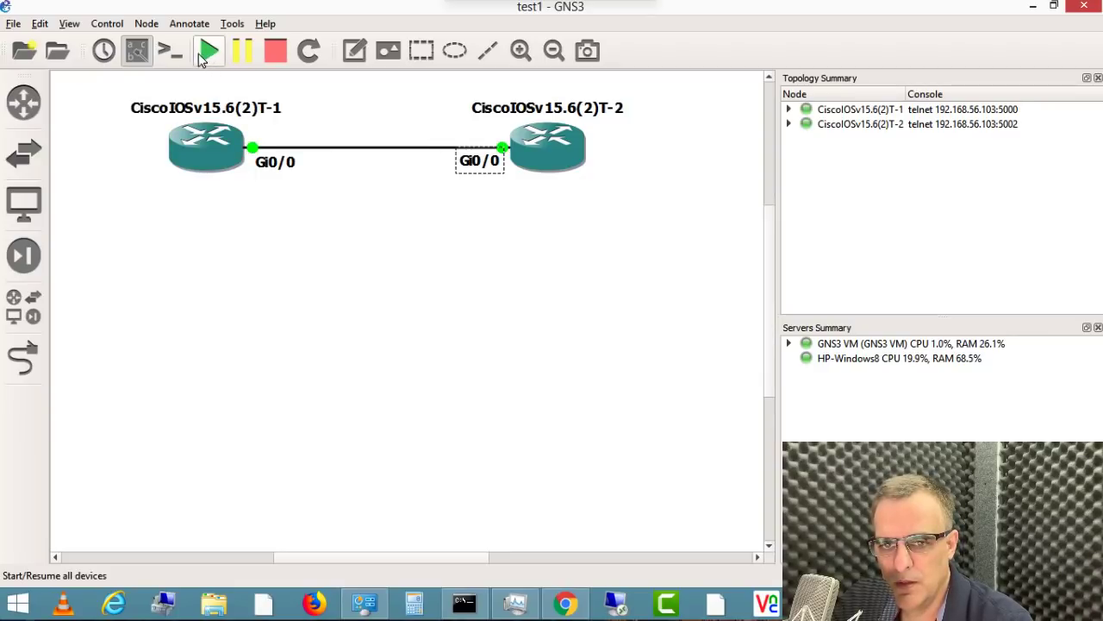
{"action": "left_click", "coordinate": [176, 56]}
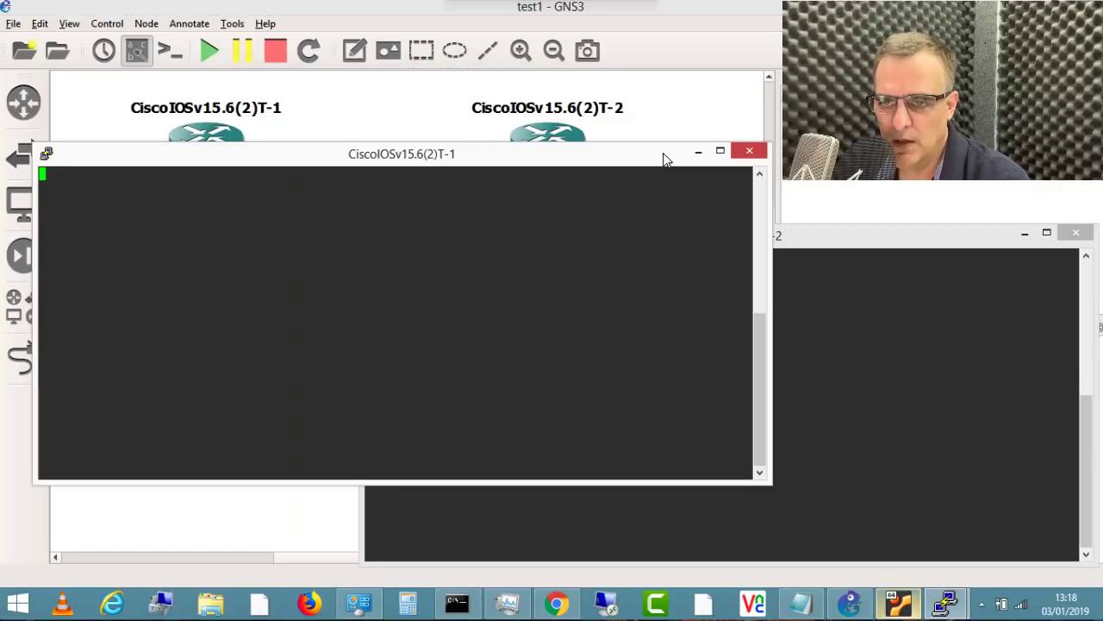
{"action": "left_click_drag", "start_coordinate": [664, 158], "coordinate": [655, 227]}
{"action": "left_click_drag", "start_coordinate": [920, 245], "coordinate": [919, 227]}
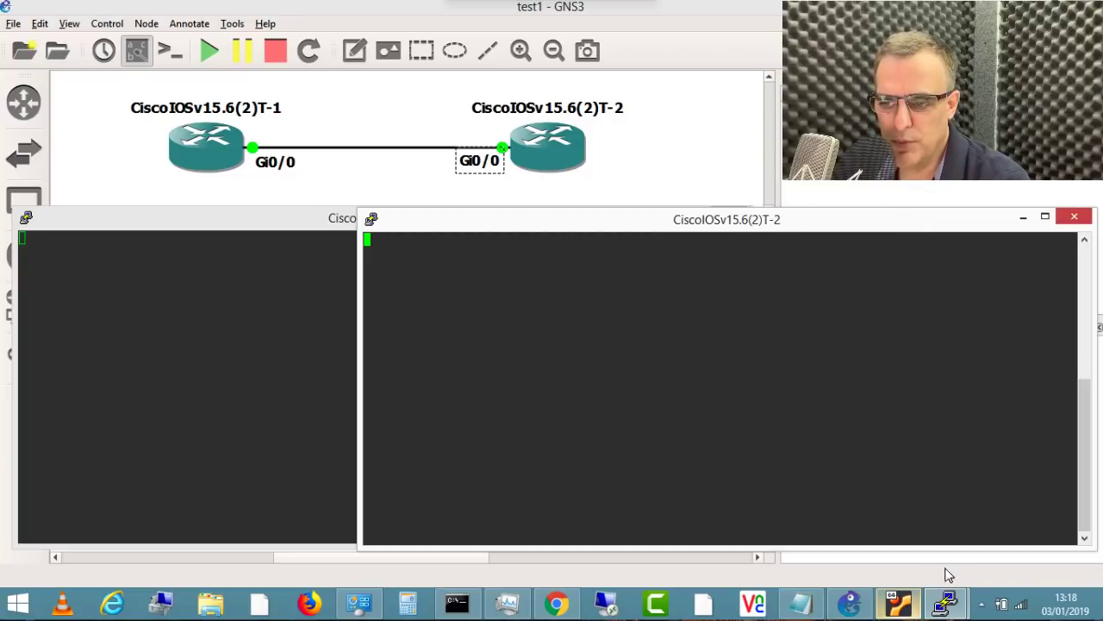
{"action": "left_click", "coordinate": [899, 604]}
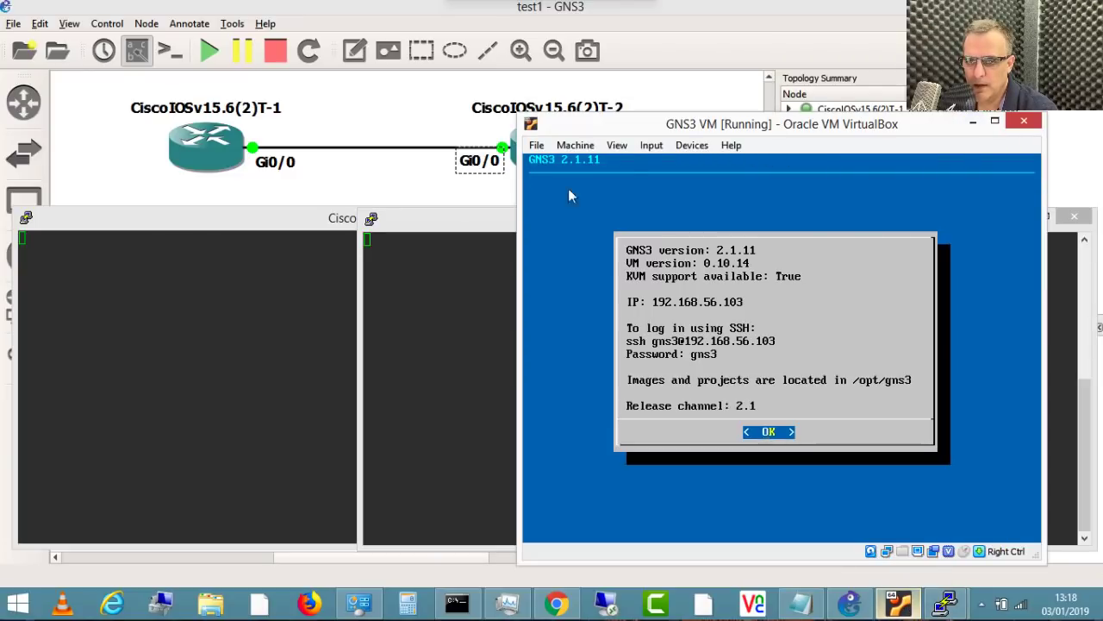
Step: Review the GNS3 VM's system and processor settings, close them, and return to the router consoles
{"action": "left_click_drag", "start_coordinate": [634, 137], "coordinate": [672, 152]}
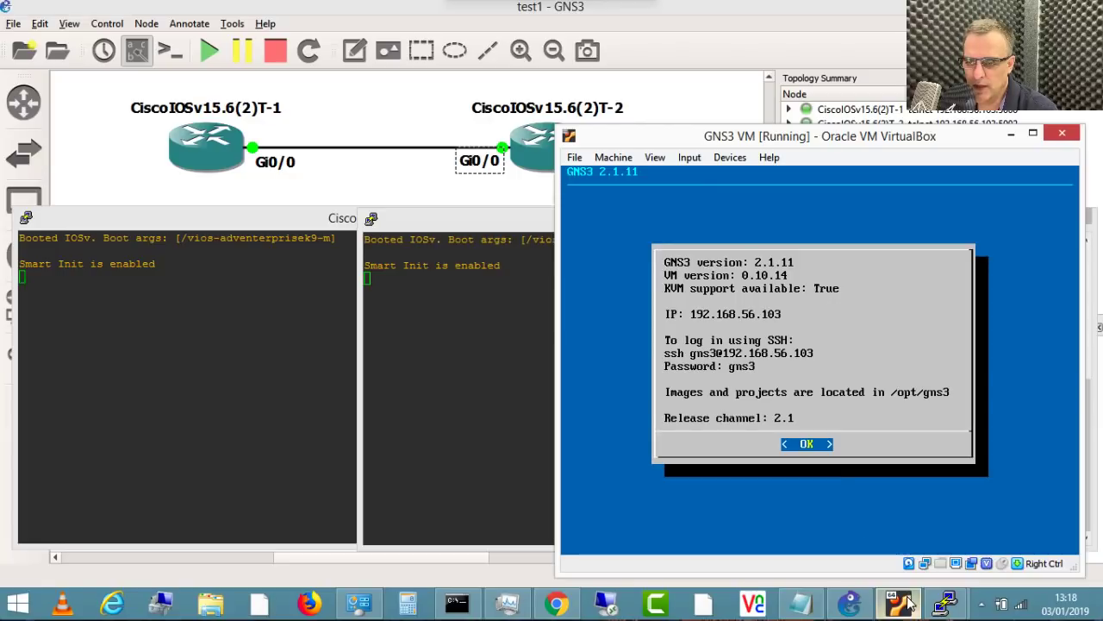
{"action": "left_click", "coordinate": [613, 157]}
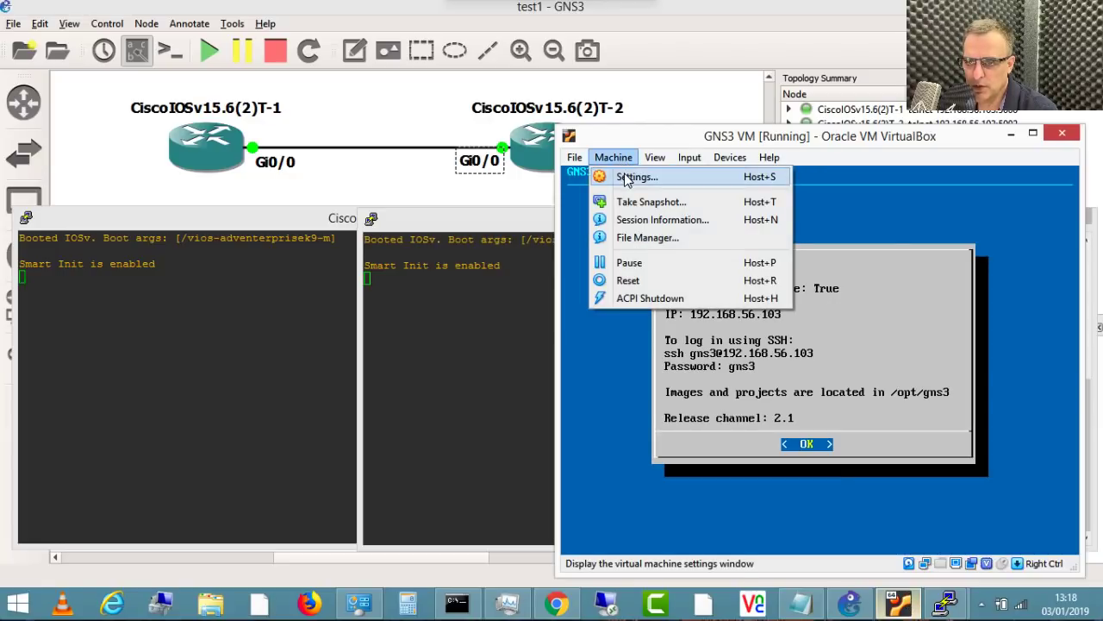
{"action": "left_click", "coordinate": [624, 173]}
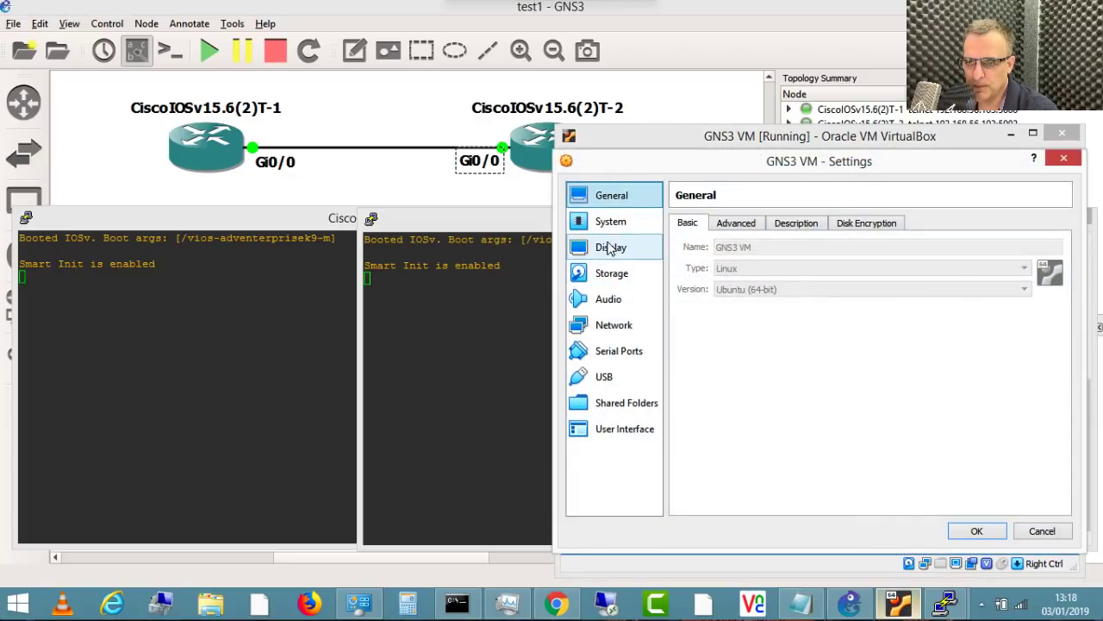
{"action": "left_click", "coordinate": [611, 221]}
{"action": "left_click", "coordinate": [758, 226]}
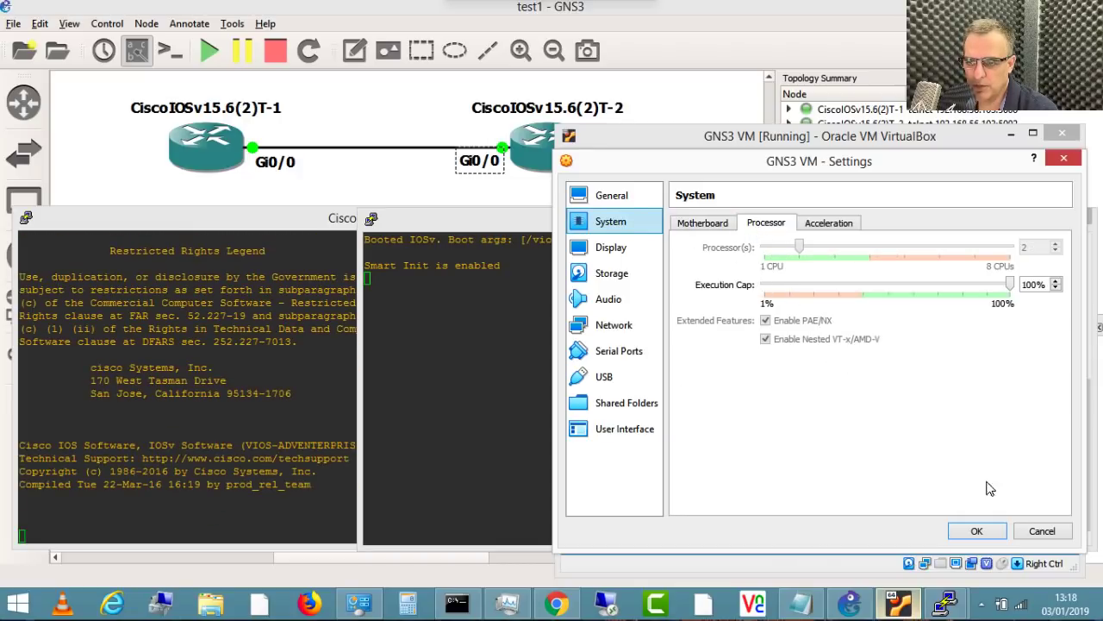
{"action": "left_click", "coordinate": [977, 531]}
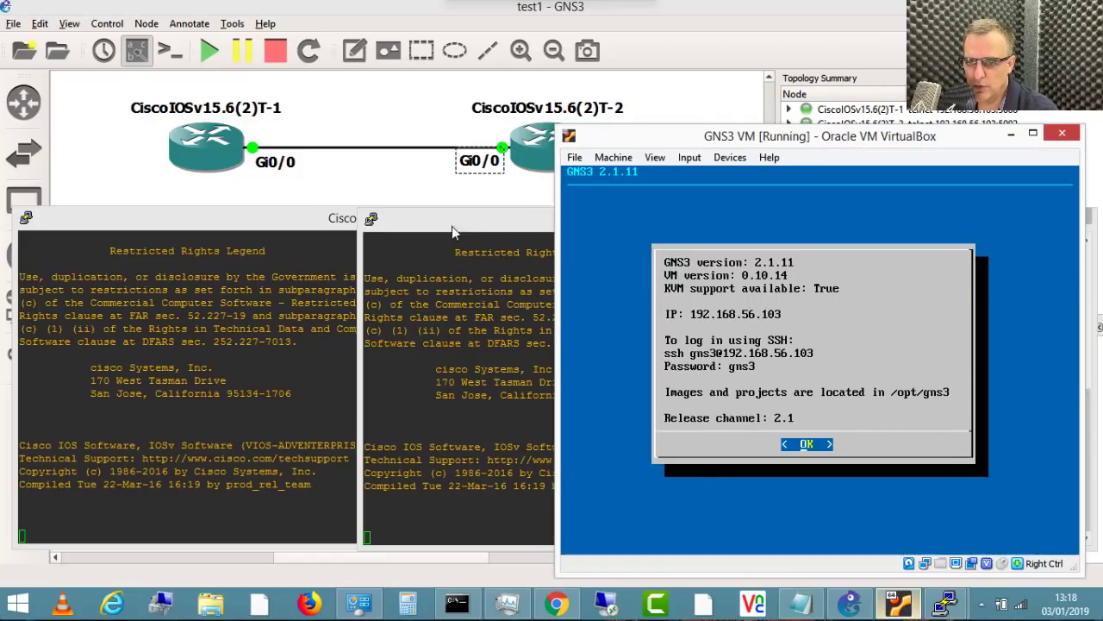
{"action": "left_click", "coordinate": [452, 228]}
Step: Set the T-1 console font to Courier New Bold 14 and move it upper left
{"action": "left_click", "coordinate": [250, 220]}
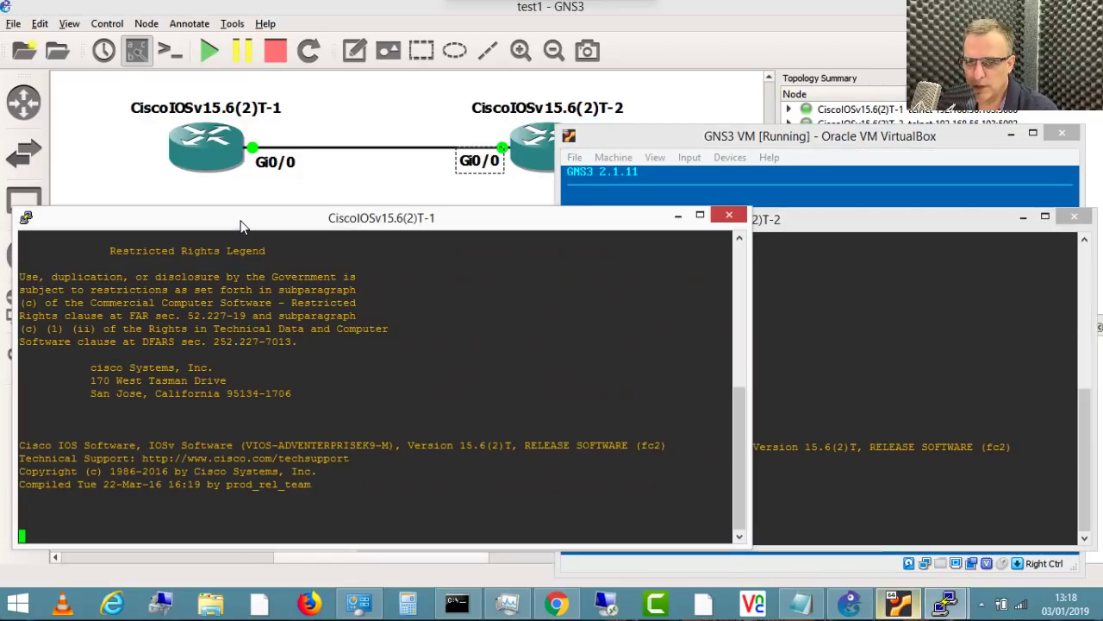
{"action": "right_click", "coordinate": [243, 224]}
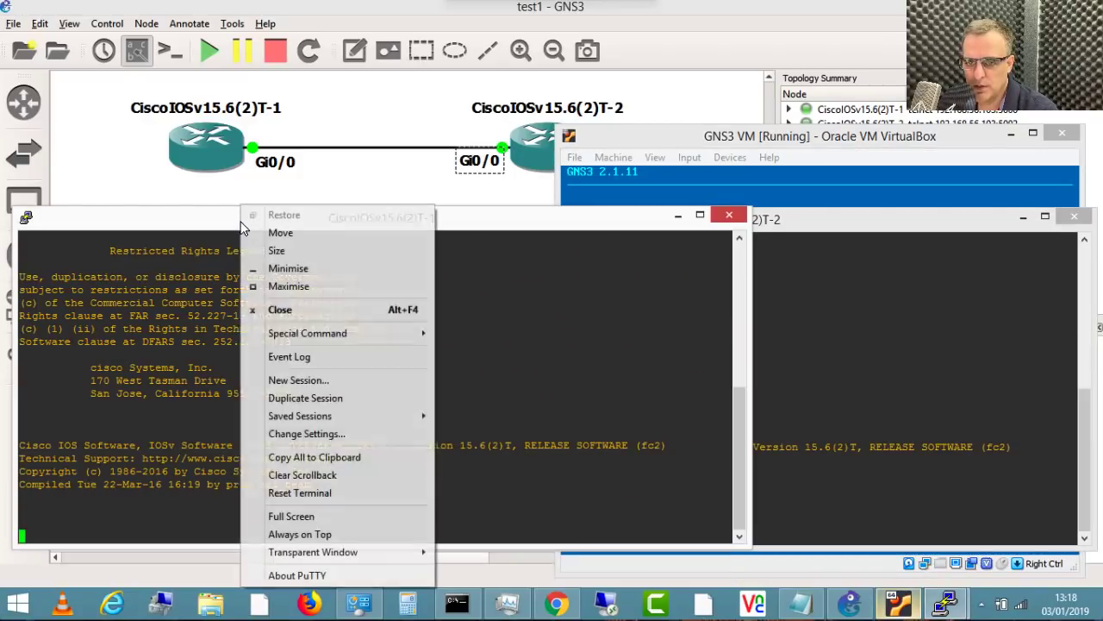
{"action": "left_click", "coordinate": [326, 433]}
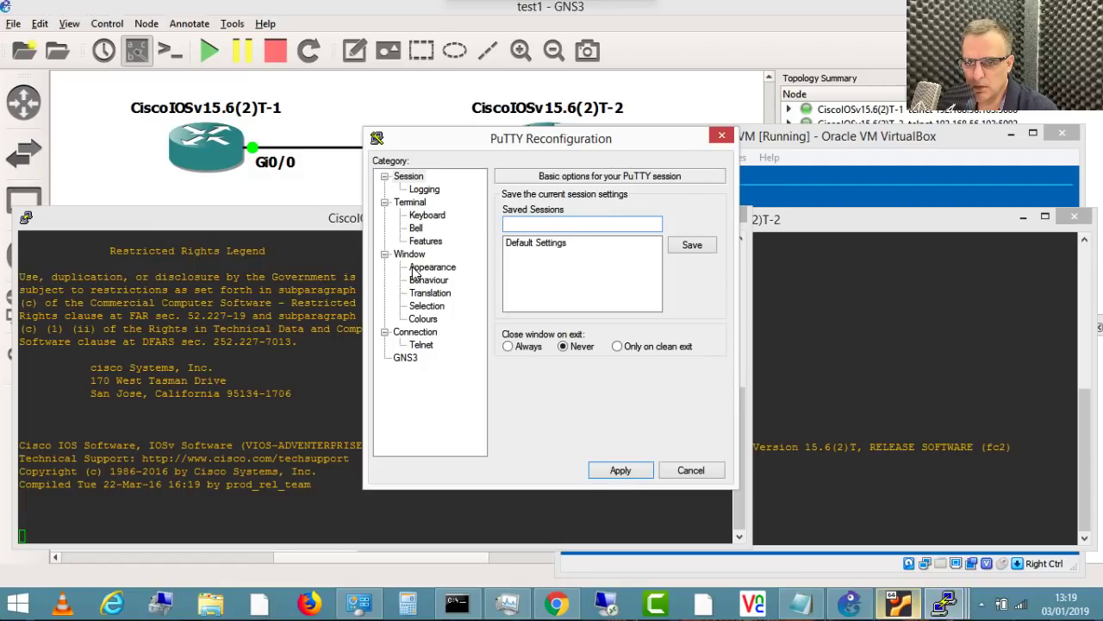
{"action": "left_click", "coordinate": [419, 268]}
{"action": "left_click", "coordinate": [687, 291]}
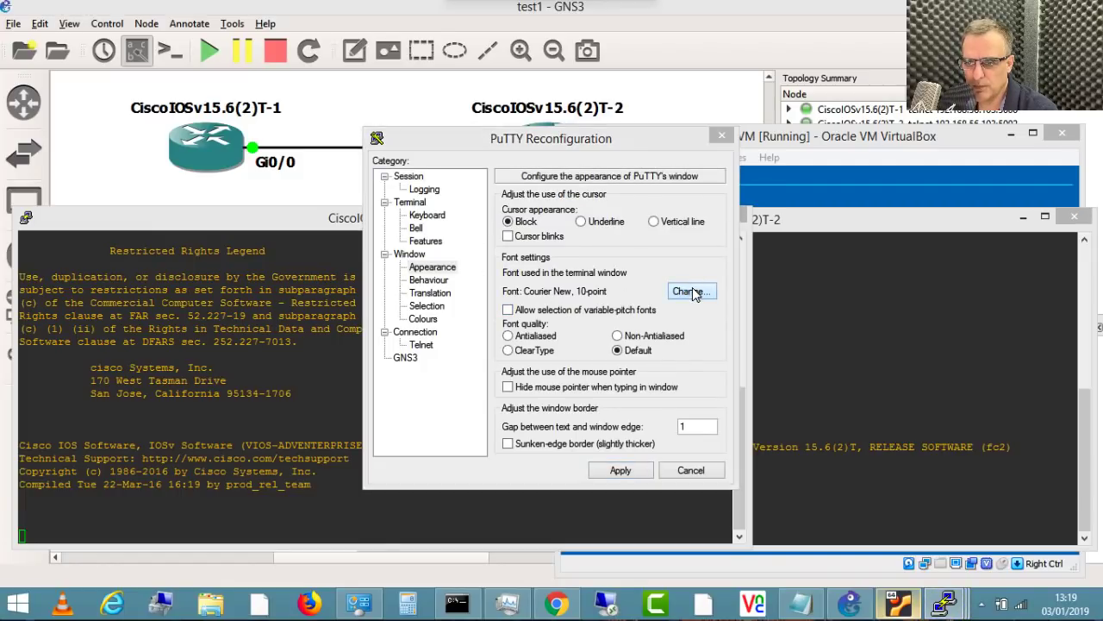
{"action": "left_click", "coordinate": [566, 308]}
{"action": "left_click", "coordinate": [679, 311]}
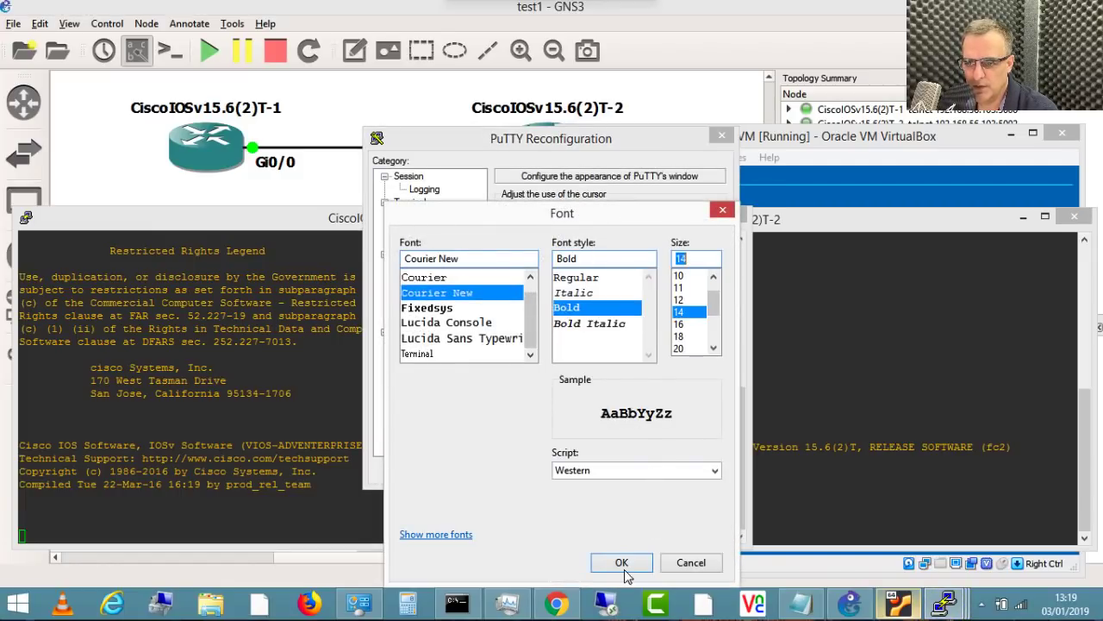
{"action": "left_click", "coordinate": [622, 562]}
{"action": "left_click", "coordinate": [616, 469]}
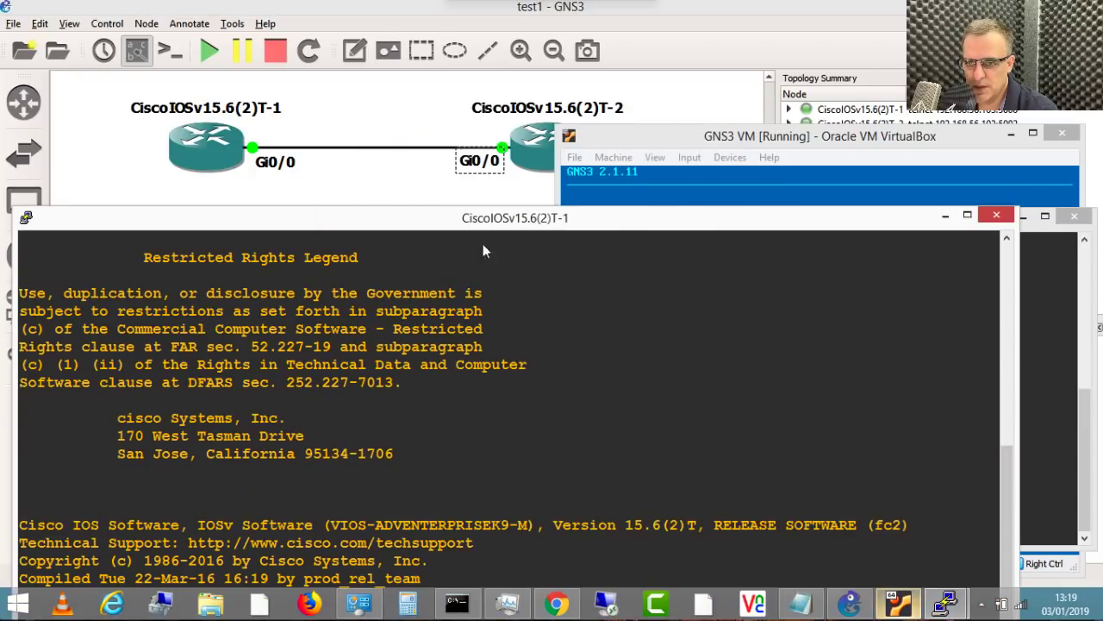
{"action": "left_click_drag", "start_coordinate": [441, 217], "coordinate": [439, 57]}
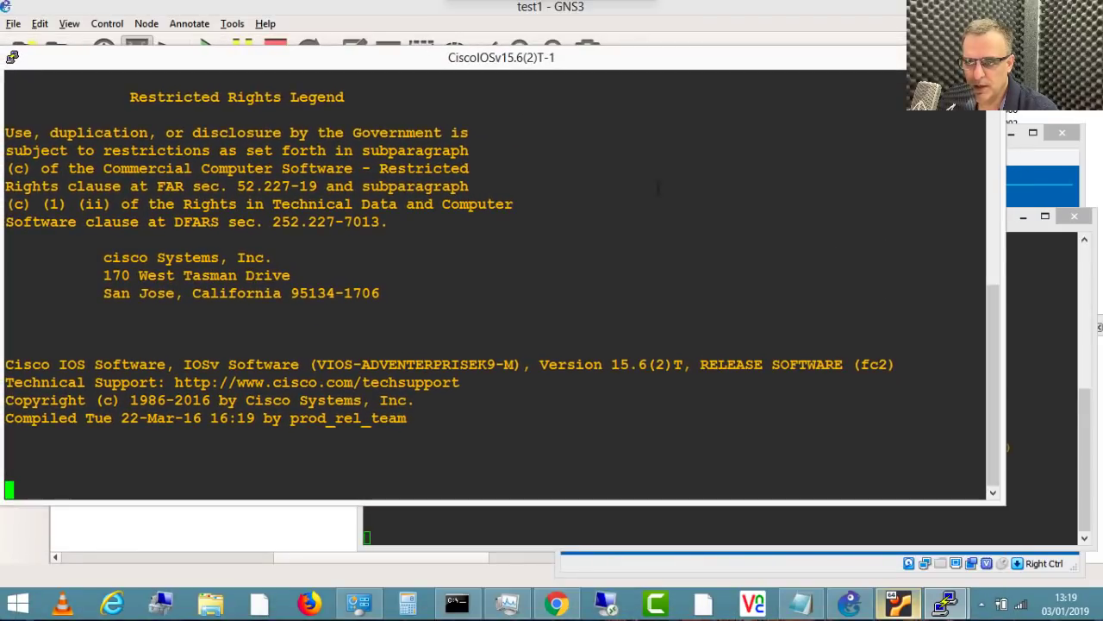
Step: Set the T-2 console font to Courier New Bold 14 and reposition both console windows
{"action": "left_click", "coordinate": [1038, 341]}
{"action": "right_click", "coordinate": [597, 217]}
{"action": "left_click", "coordinate": [679, 437]}
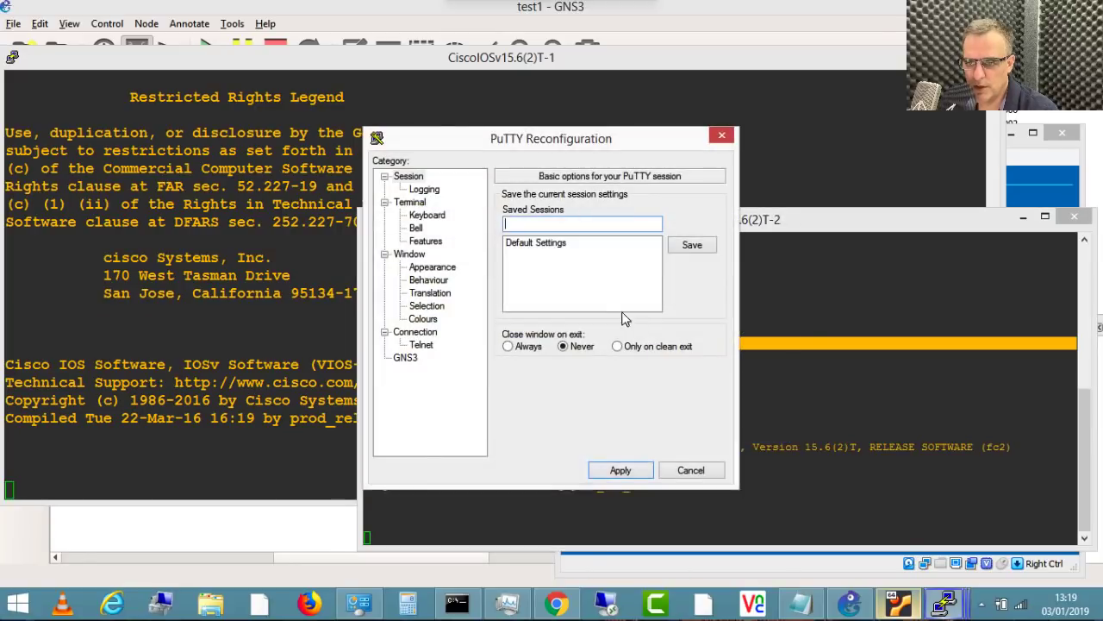
{"action": "left_click", "coordinate": [441, 267]}
{"action": "left_click", "coordinate": [689, 290]}
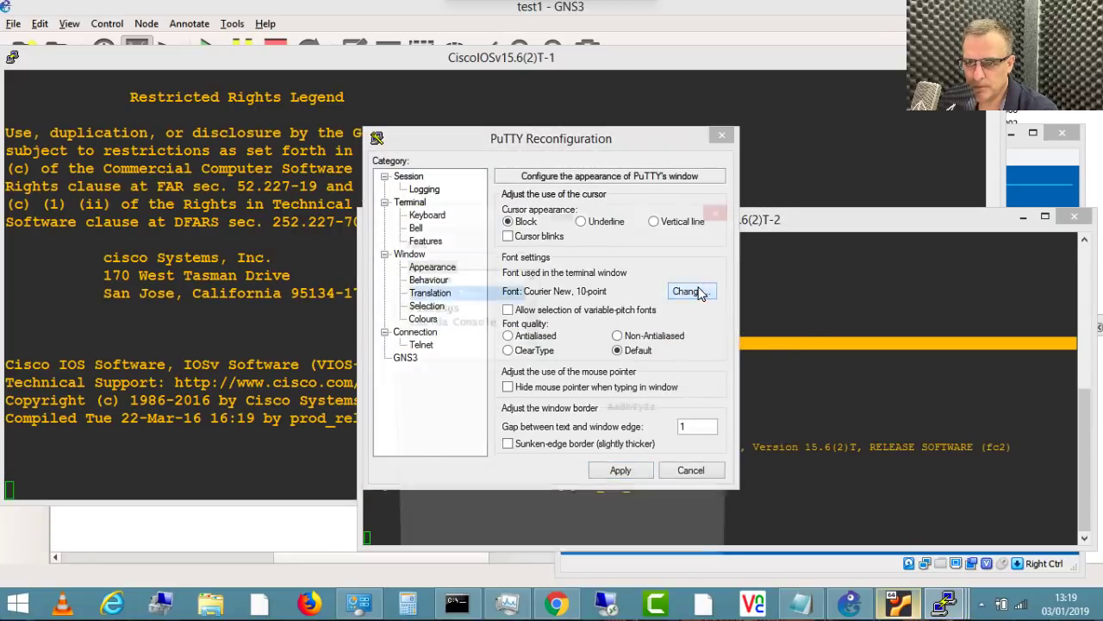
{"action": "left_click", "coordinate": [569, 308]}
{"action": "left_click", "coordinate": [681, 312]}
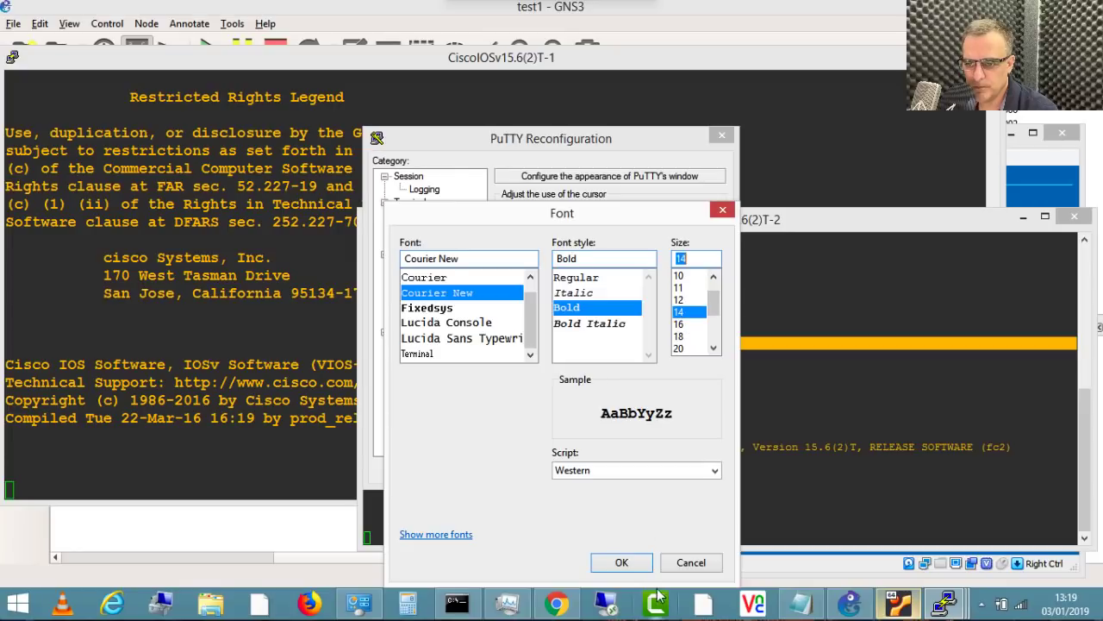
{"action": "left_click", "coordinate": [621, 562]}
{"action": "left_click", "coordinate": [621, 470]}
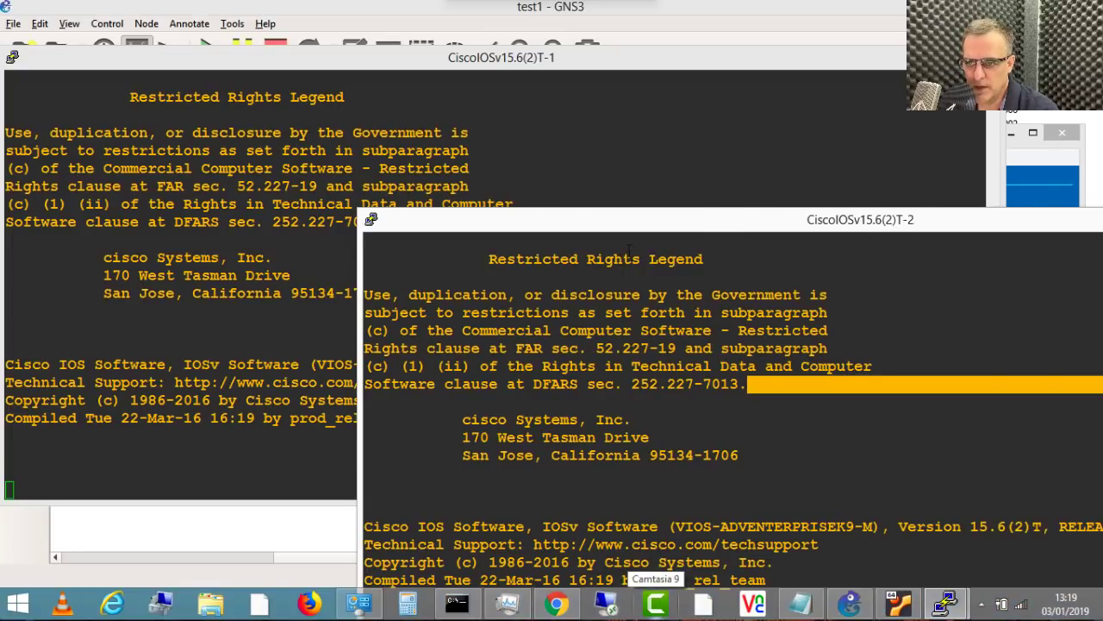
{"action": "left_click_drag", "start_coordinate": [624, 226], "coordinate": [359, 102]}
{"action": "left_click_drag", "start_coordinate": [331, 58], "coordinate": [328, 36]}
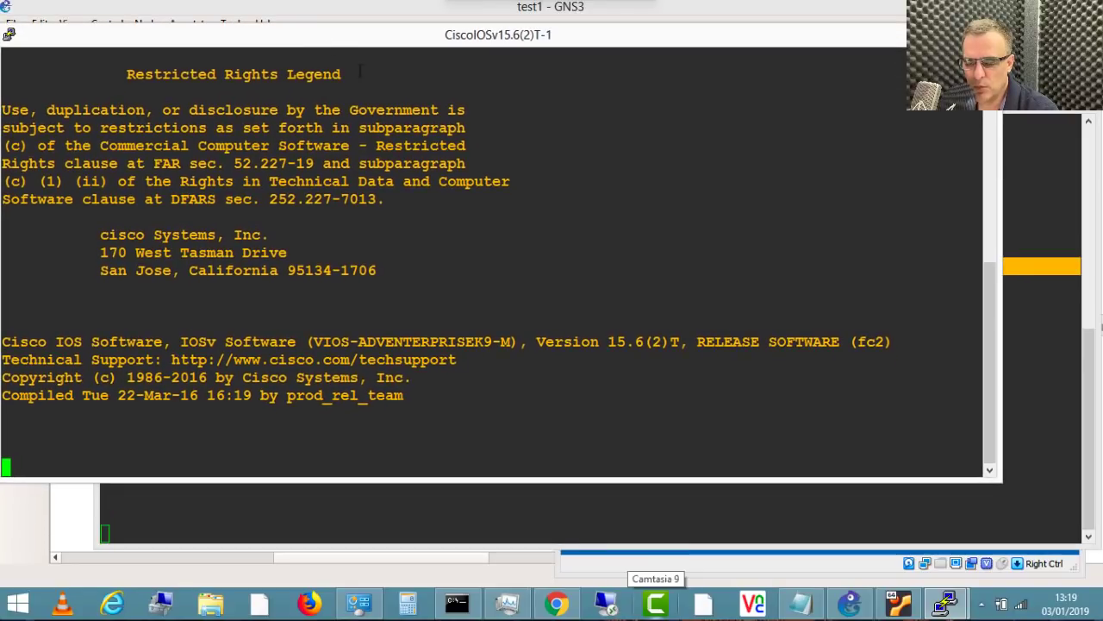
Step: Bring the T-1 router console to the front and move it fully onto the screen
{"action": "left_click", "coordinate": [366, 6]}
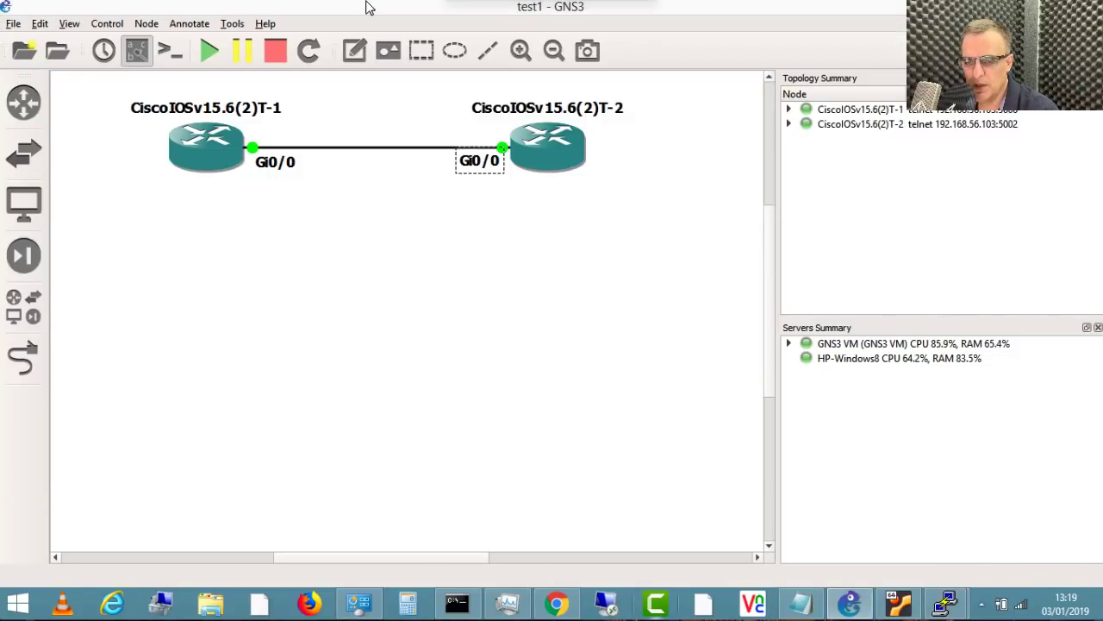
{"action": "left_click", "coordinate": [946, 603]}
{"action": "left_click", "coordinate": [981, 547]}
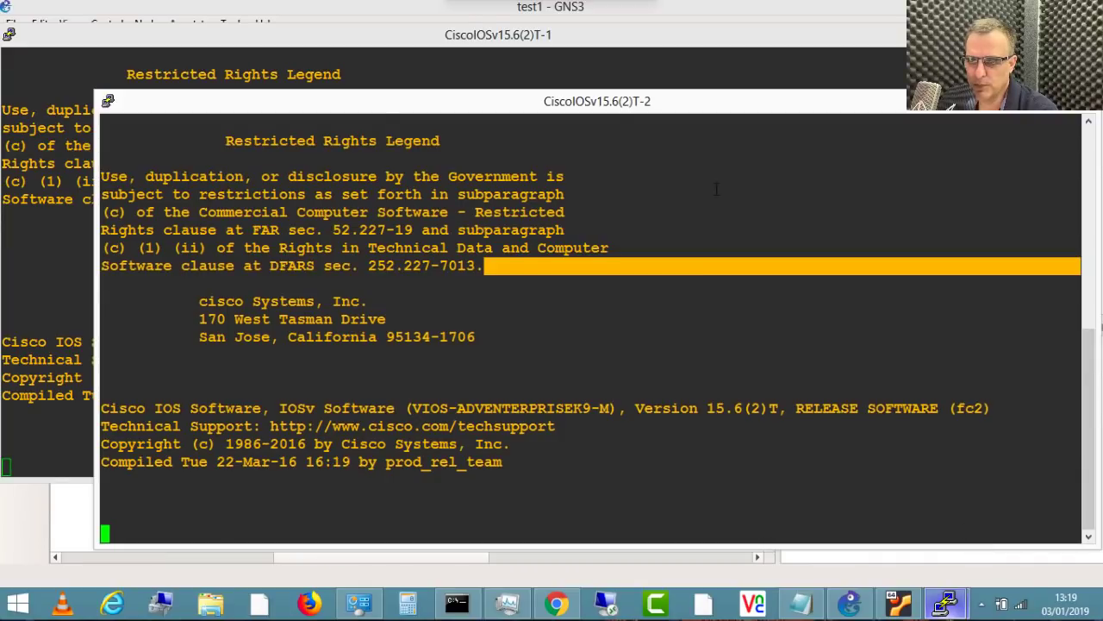
{"action": "left_click", "coordinate": [435, 38]}
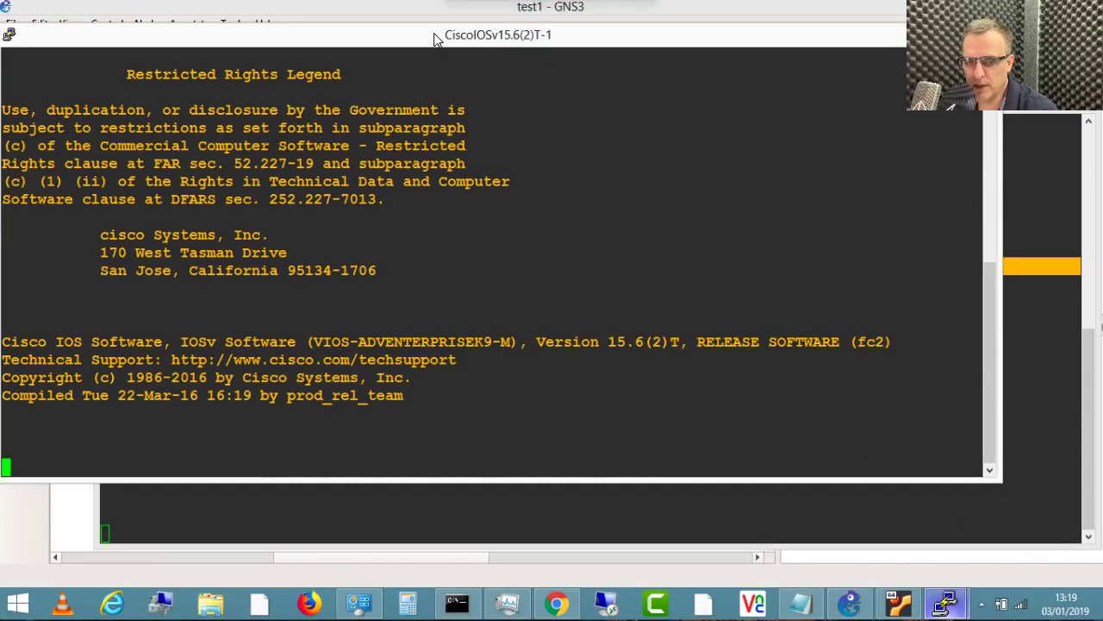
{"action": "left_click_drag", "start_coordinate": [436, 38], "coordinate": [456, 32]}
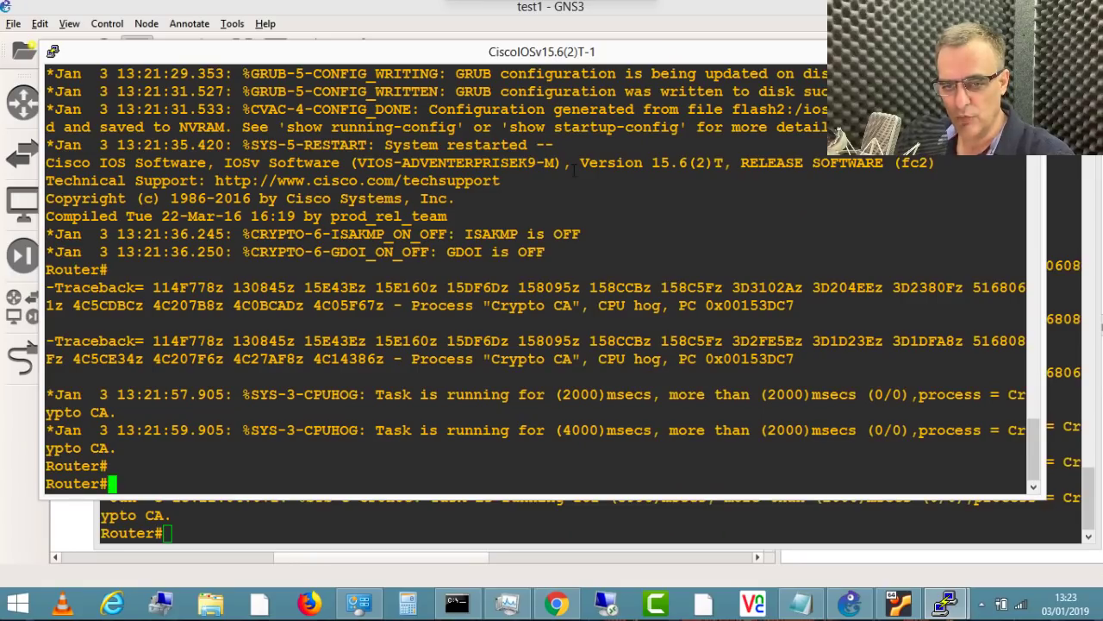
Step: Enter global configuration with conf t and set the hostname to R1
{"action": "type", "text": "conf t"}
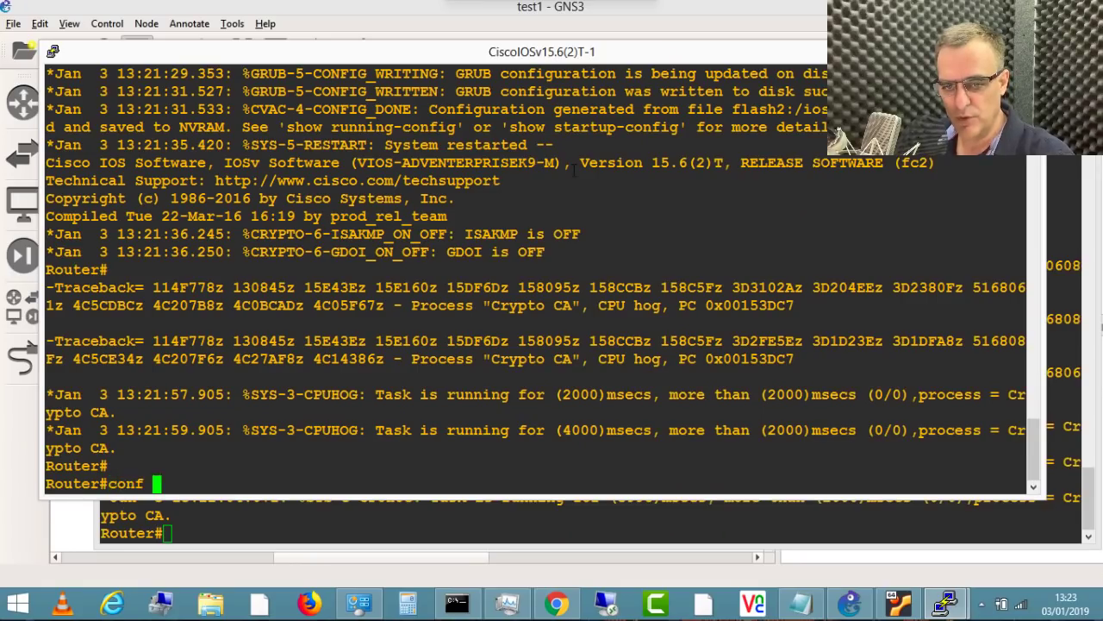
{"action": "key", "text": "Return"}
{"action": "type", "text": "host R1"}
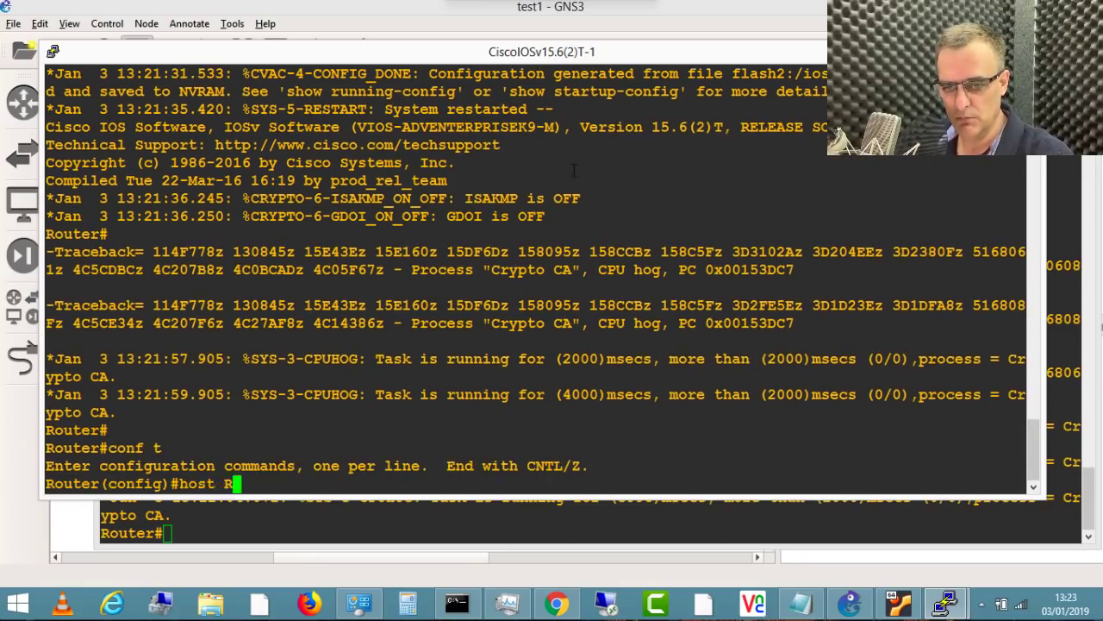
{"action": "key", "text": "Return"}
Step: Give R1's g0/0 the address 10.1.1.1 255.255.255.0 and exit configuration mode
{"action": "type", "text": "int g0/0"}
{"action": "key", "text": "BackSpace"}
{"action": "type", "text": "/0"}
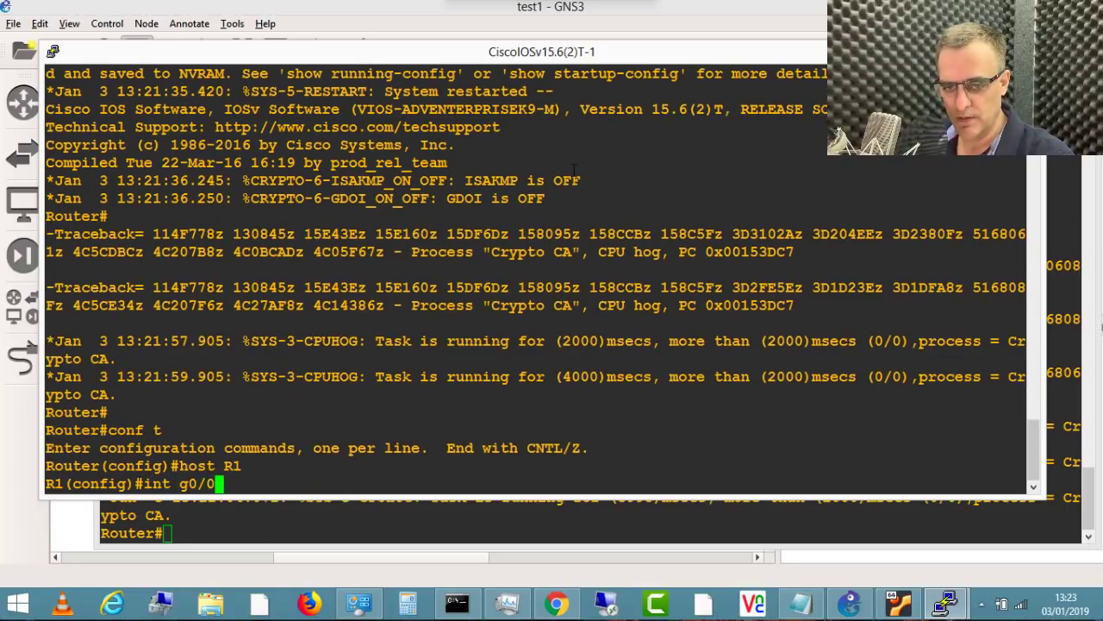
{"action": "key", "text": "Return"}
{"action": "type", "text": "ip add"}
{"action": "key", "text": "Tab"}
{"action": "type", "text": "10.1.11."}
{"action": "key", "text": "BackSpace"}
{"action": "key", "text": "BackSpace"}
{"action": "key", "text": "BackSpace"}
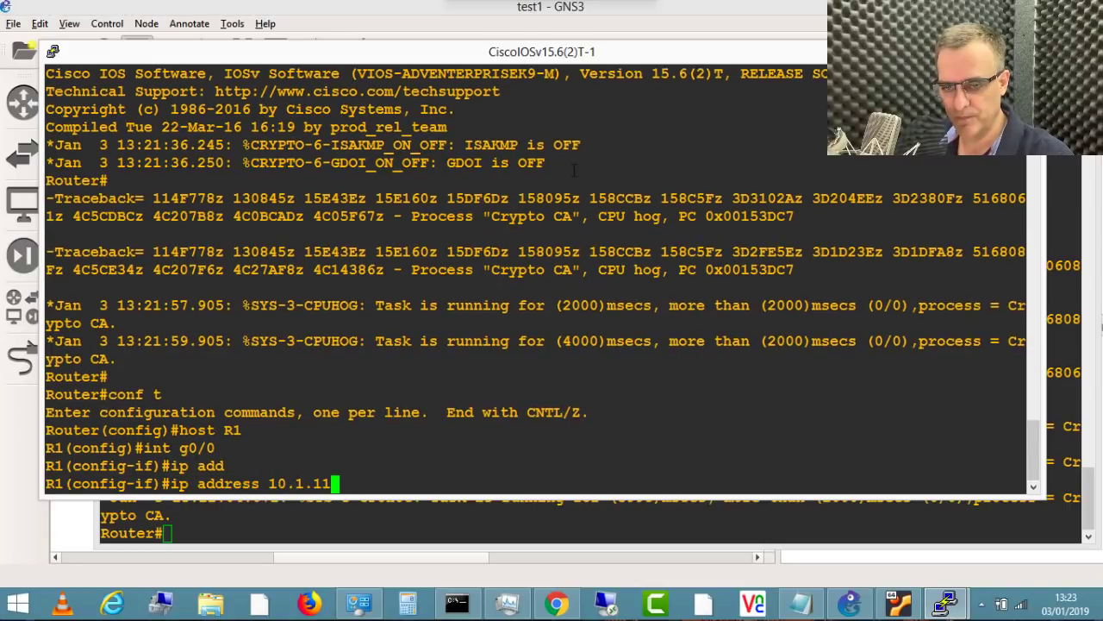
{"action": "type", "text": ".1 255."}
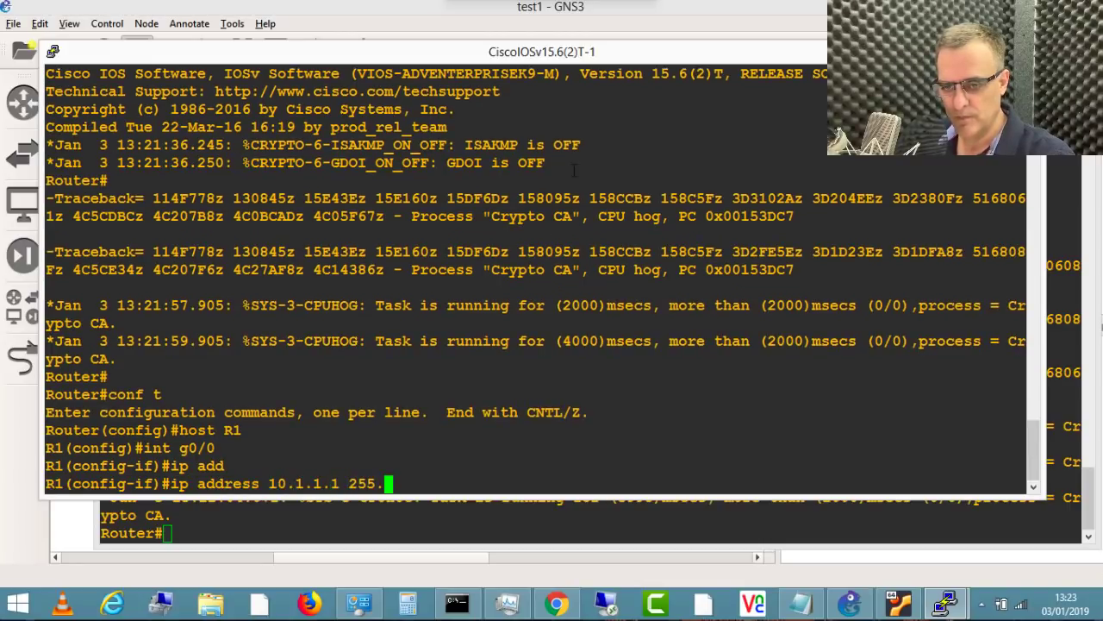
{"action": "type", "text": "255.255.0"}
{"action": "key", "text": "Return"}
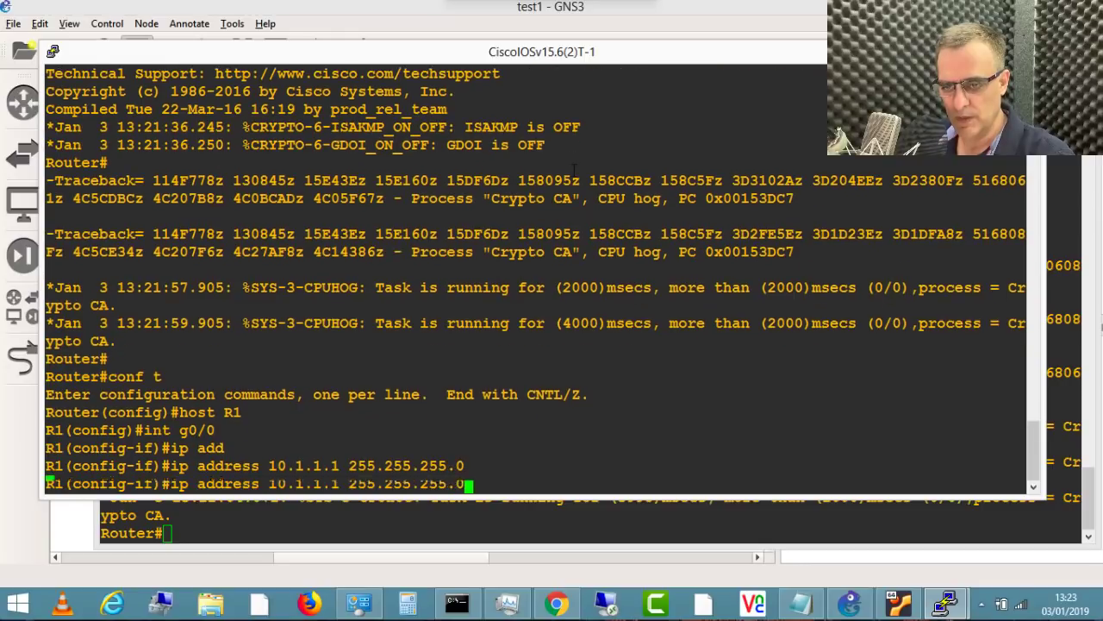
{"action": "type", "text": "end"}
{"action": "key", "text": "Return"}
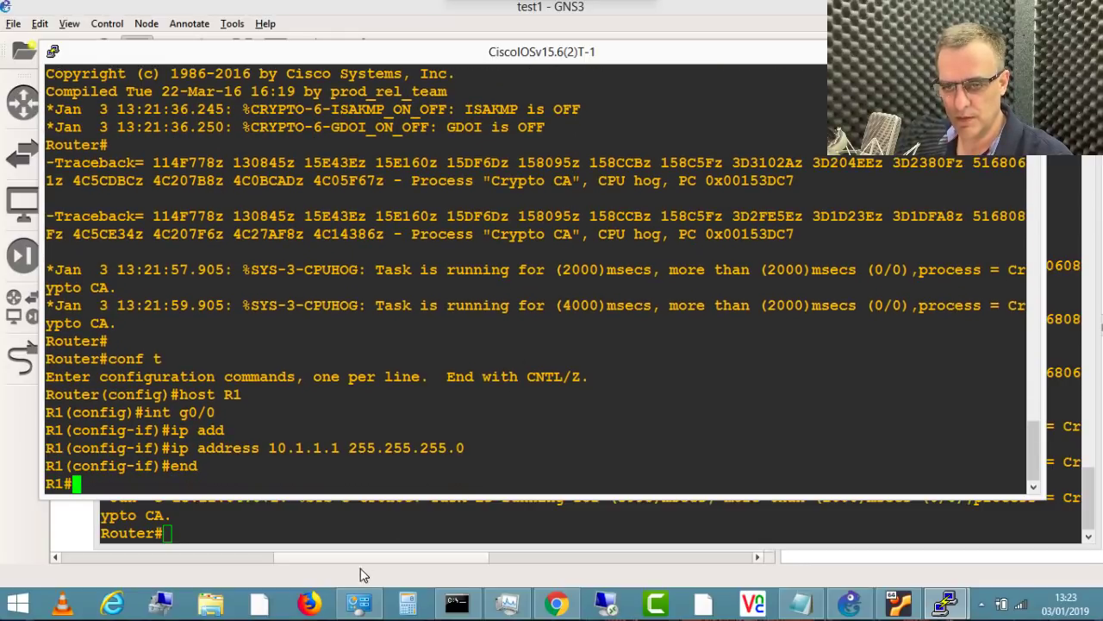
{"action": "left_click", "coordinate": [352, 523]}
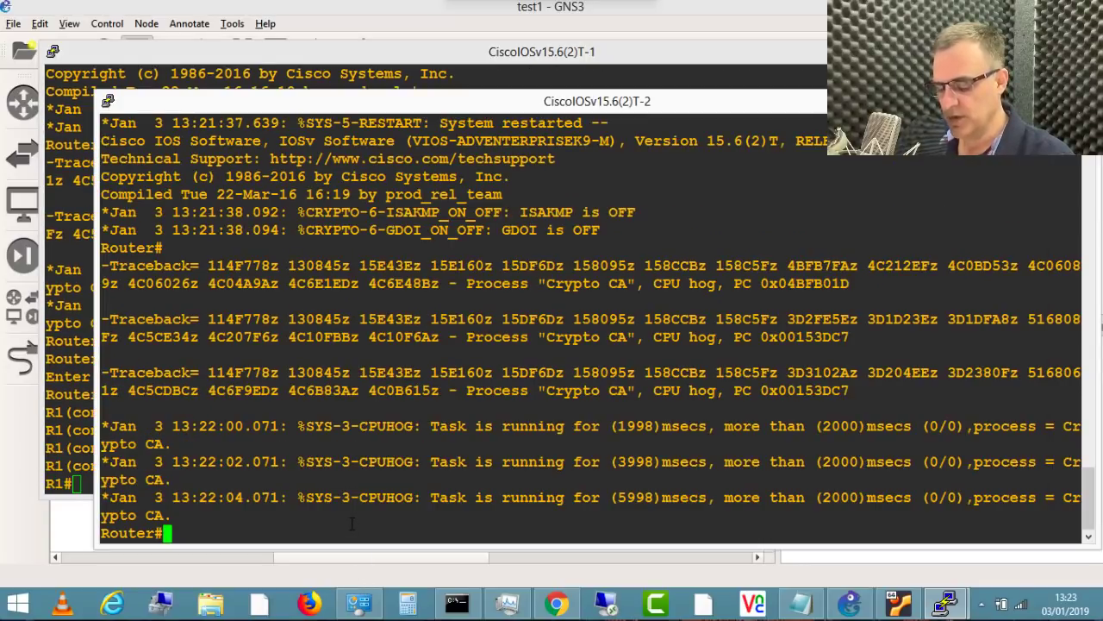
Step: Rename the second router R2 and bring its g0/0 interface up with no shut
{"action": "type", "text": "conf t"}
{"action": "key", "text": "Return"}
{"action": "type", "text": "host R2"}
{"action": "key", "text": "Return"}
{"action": "type", "text": "int g0/0"}
{"action": "key", "text": "Return"}
{"action": "type", "text": "no shut"}
{"action": "key", "text": "Return"}
Step: Assign 10.1.1.2 255.255.255.0 to R2's g0/0, then ping R1 at 10.1.1.1
{"action": "type", "text": "ip add"}
{"action": "key", "text": "Tab"}
{"action": "type", "text": "10.1.1.2 255.2"}
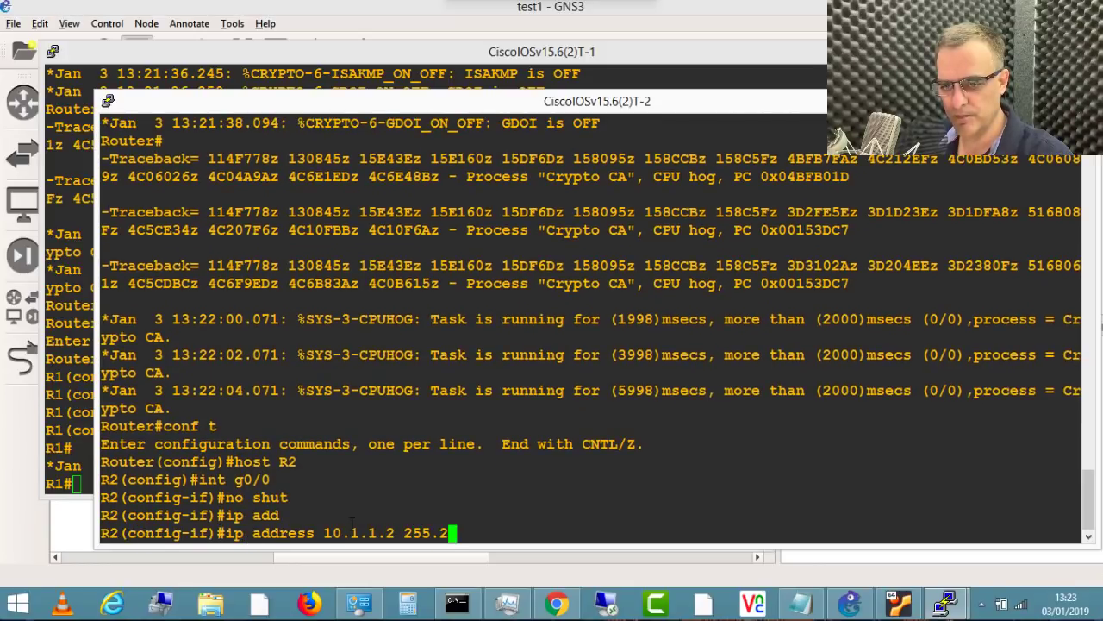
{"action": "type", "text": "55.255.0"}
{"action": "key", "text": "Return"}
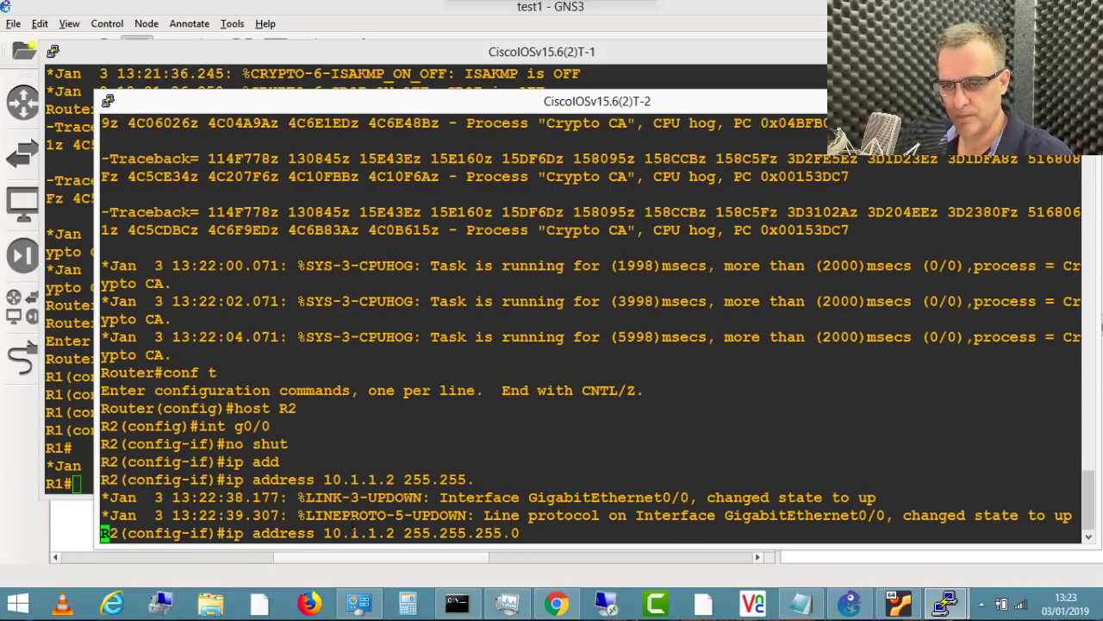
{"action": "type", "text": "end"}
{"action": "key", "text": "Return"}
{"action": "type", "text": "ping 10.1.1.1"}
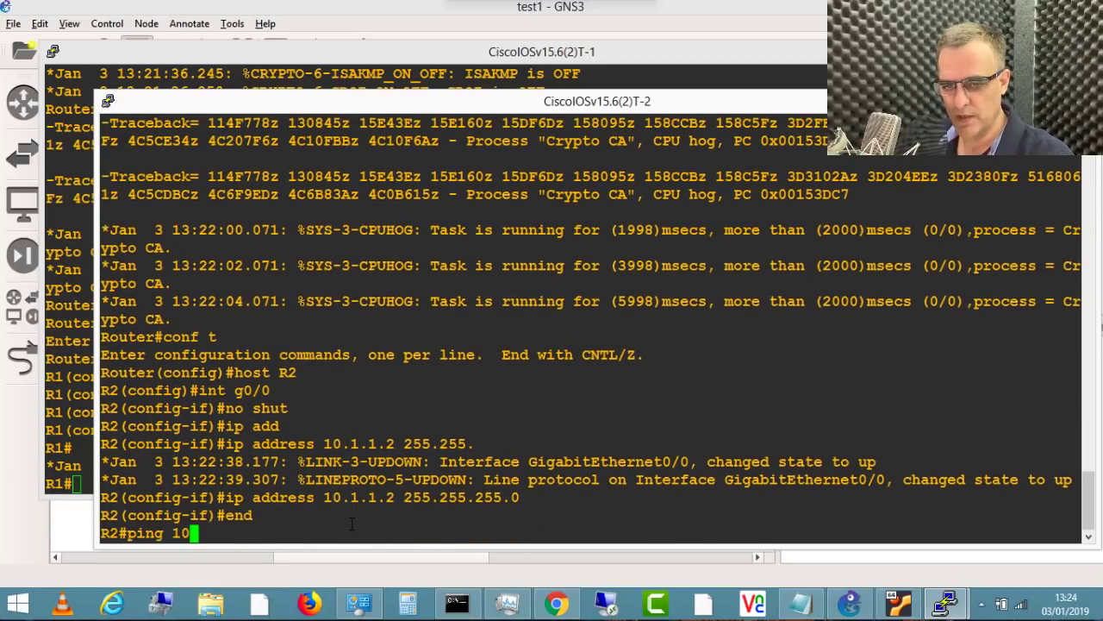
{"action": "key", "text": "Return"}
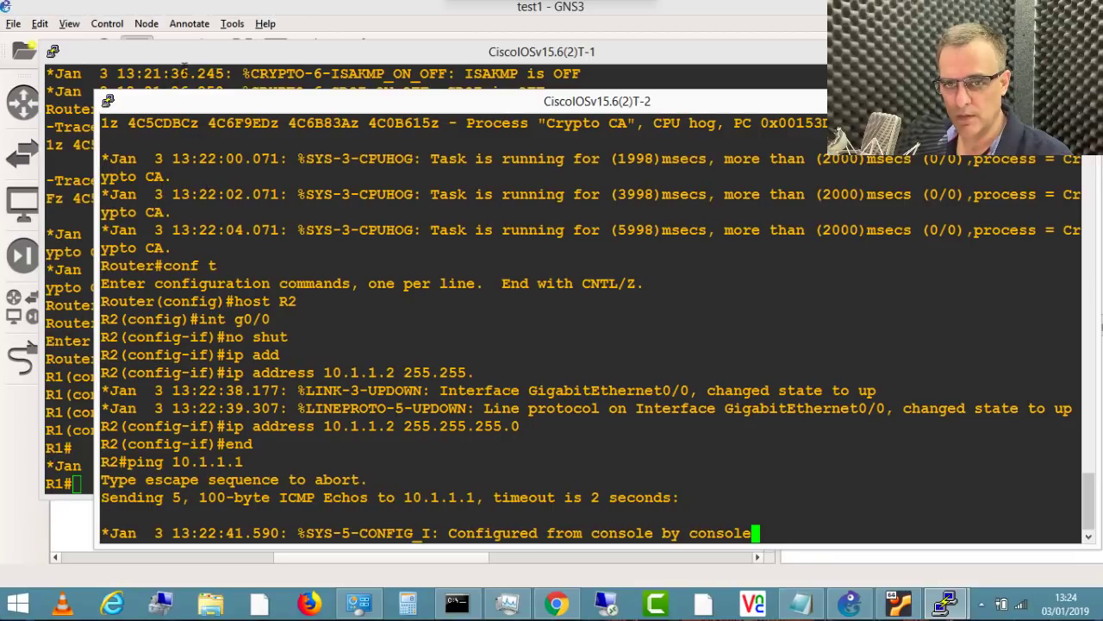
Step: Enable R1's g0/0 interface with no shut
{"action": "left_click", "coordinate": [188, 62]}
{"action": "type", "text": "conf t"}
{"action": "key", "text": "Return"}
{"action": "type", "text": "int g0/0"}
{"action": "key", "text": "Return"}
{"action": "type", "text": "no shut"}
{"action": "key", "text": "Return"}
{"action": "type", "text": "end"}
{"action": "key", "text": "Return"}
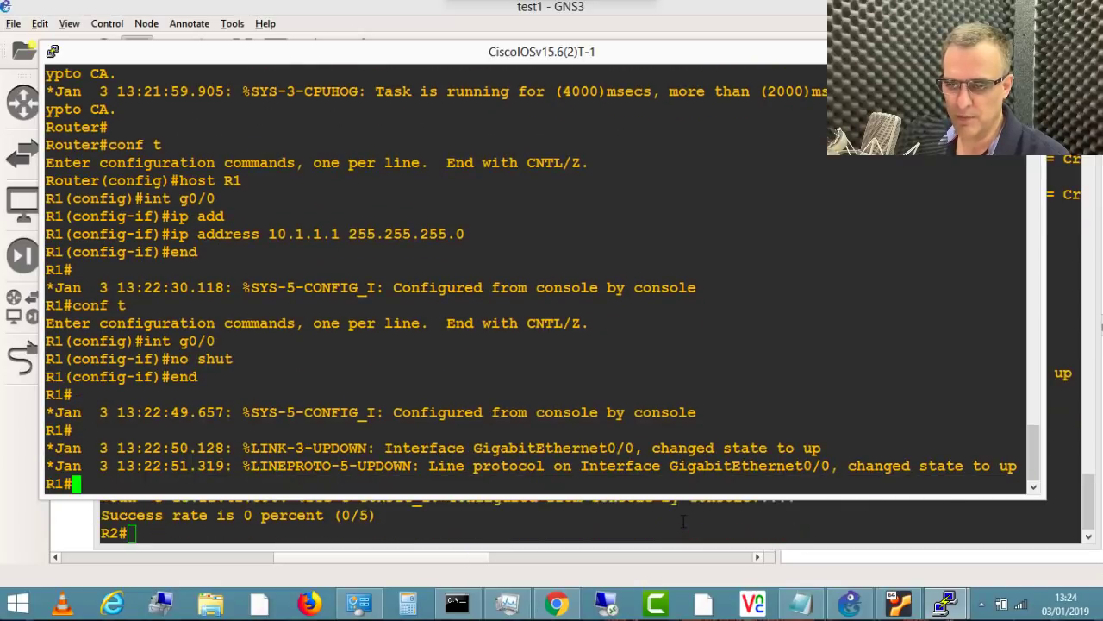
Step: Rerun the ping from R2 to 10.1.1.1 until the replies succeed
{"action": "left_click", "coordinate": [684, 520]}
{"action": "key", "text": "Up"}
{"action": "key", "text": "Return"}
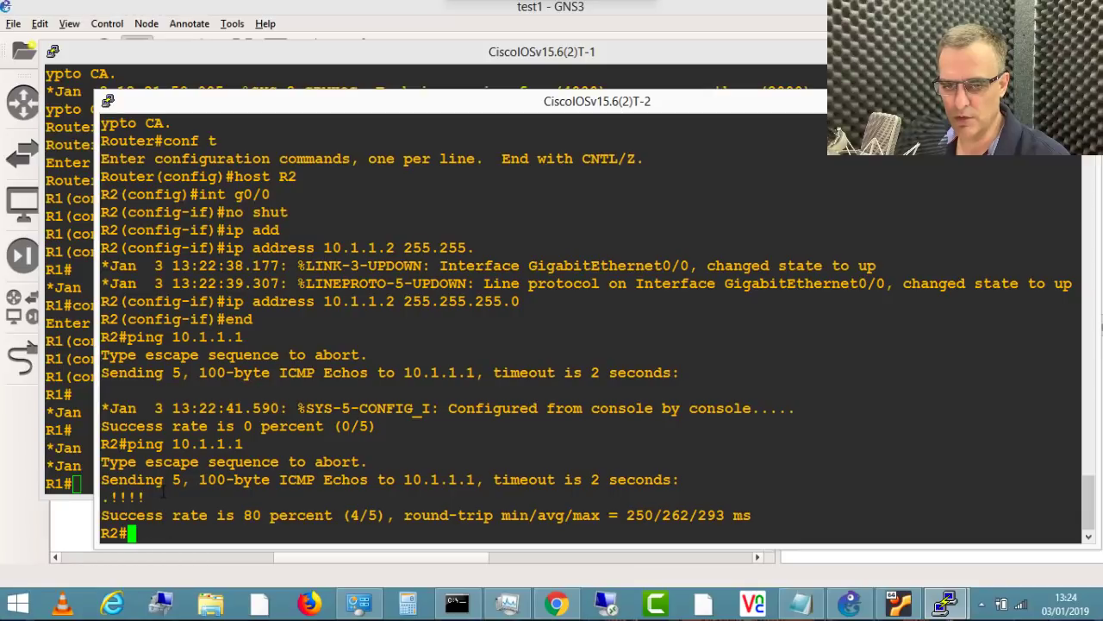
{"action": "left_click_drag", "start_coordinate": [162, 498], "coordinate": [107, 481]}
{"action": "key", "text": "Up"}
{"action": "key", "text": "Return"}
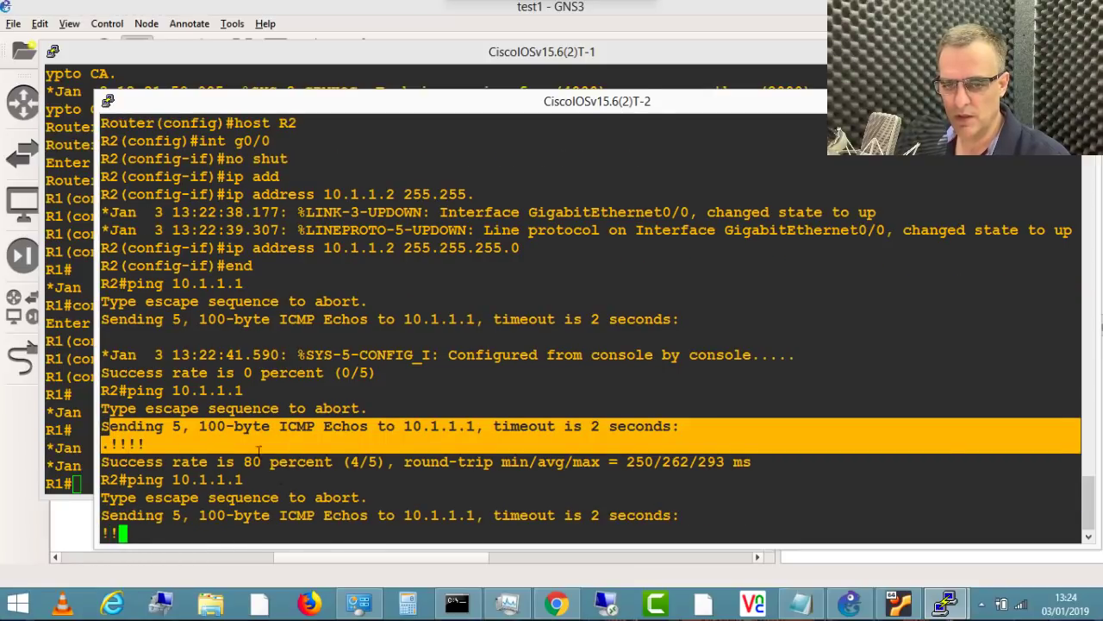
Step: Ping R2 at 10.1.1.2 from R1, then enter configuration mode on R2
{"action": "left_click", "coordinate": [82, 295]}
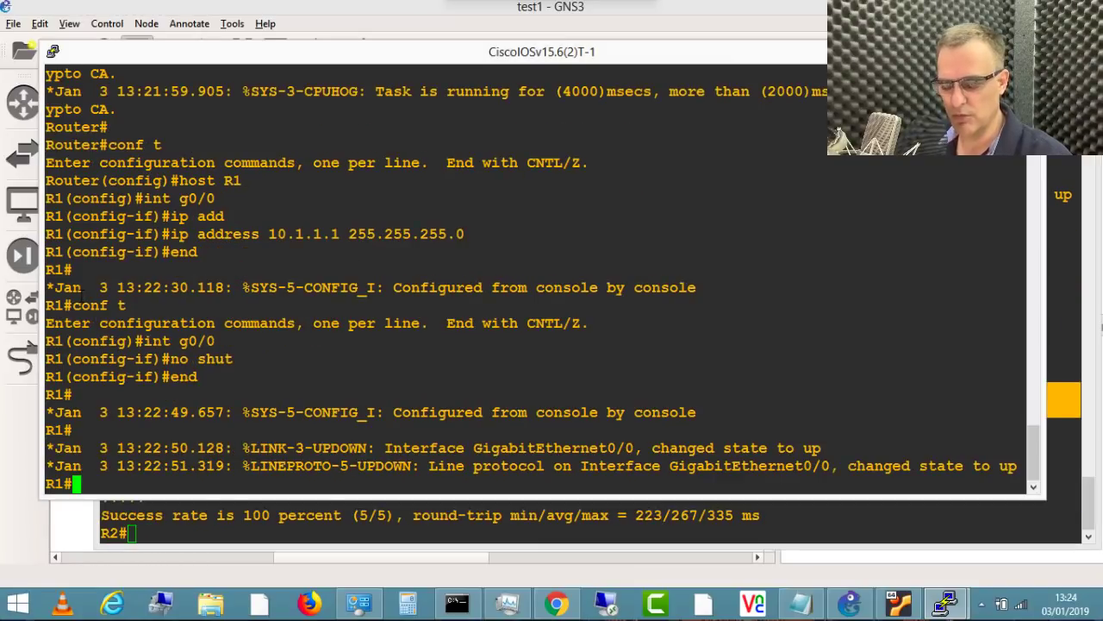
{"action": "type", "text": "ping 10.1"}
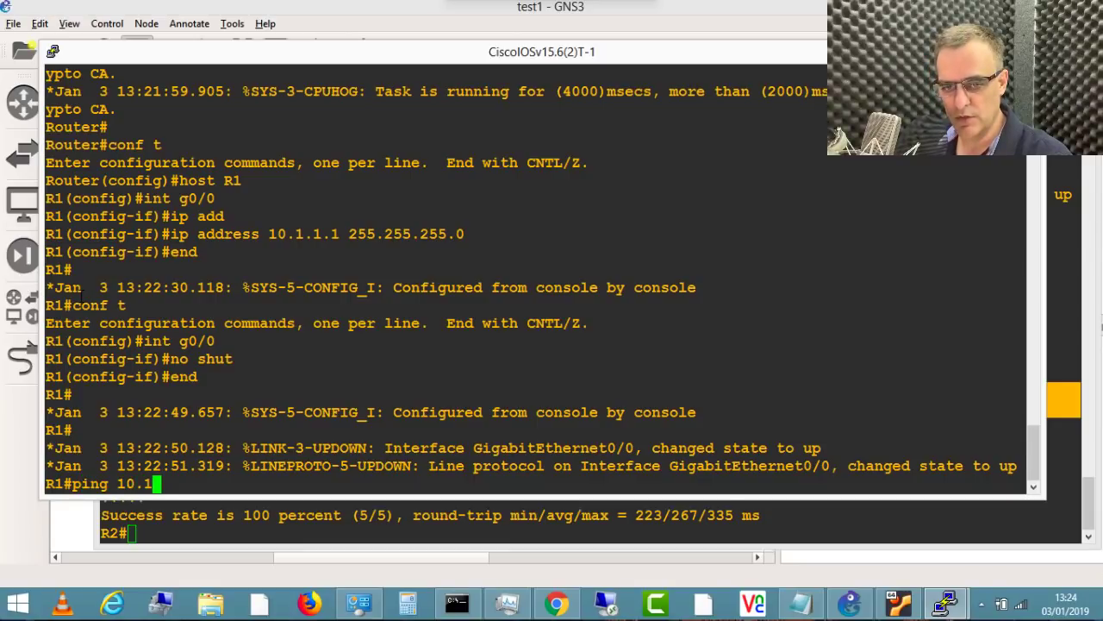
{"action": "type", "text": ".1.2"}
{"action": "key", "text": "Return"}
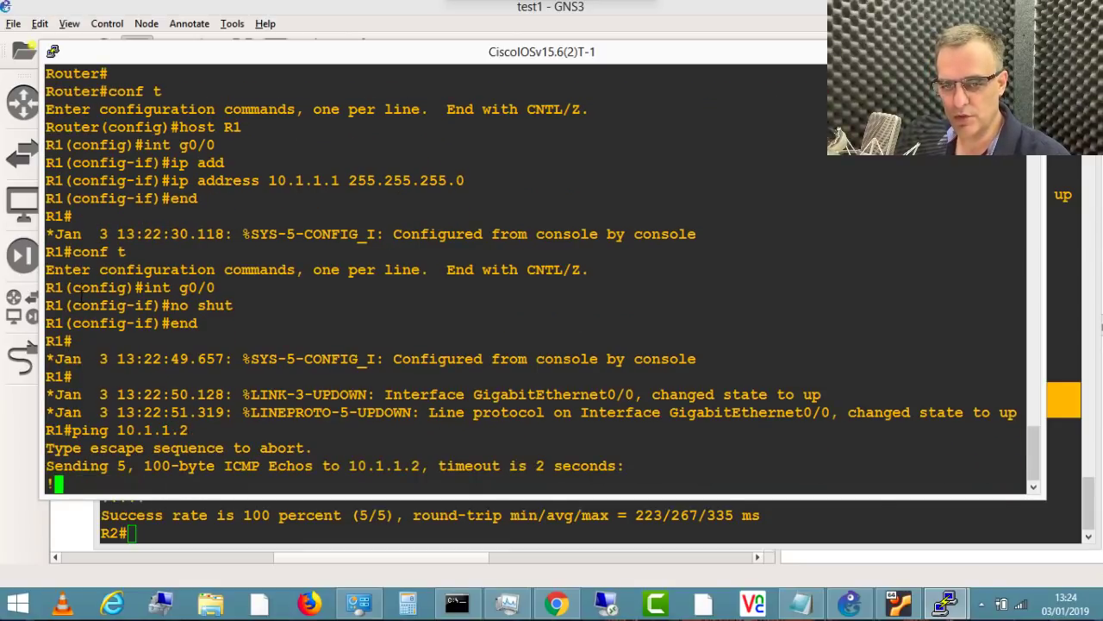
{"action": "left_click", "coordinate": [324, 529]}
{"action": "type", "text": "conf t"}
{"action": "key", "text": "Return"}
Step: Start EIGRP 100 on R2 with network 0.0.0.0 covering all interfaces
{"action": "type", "text": "route"}
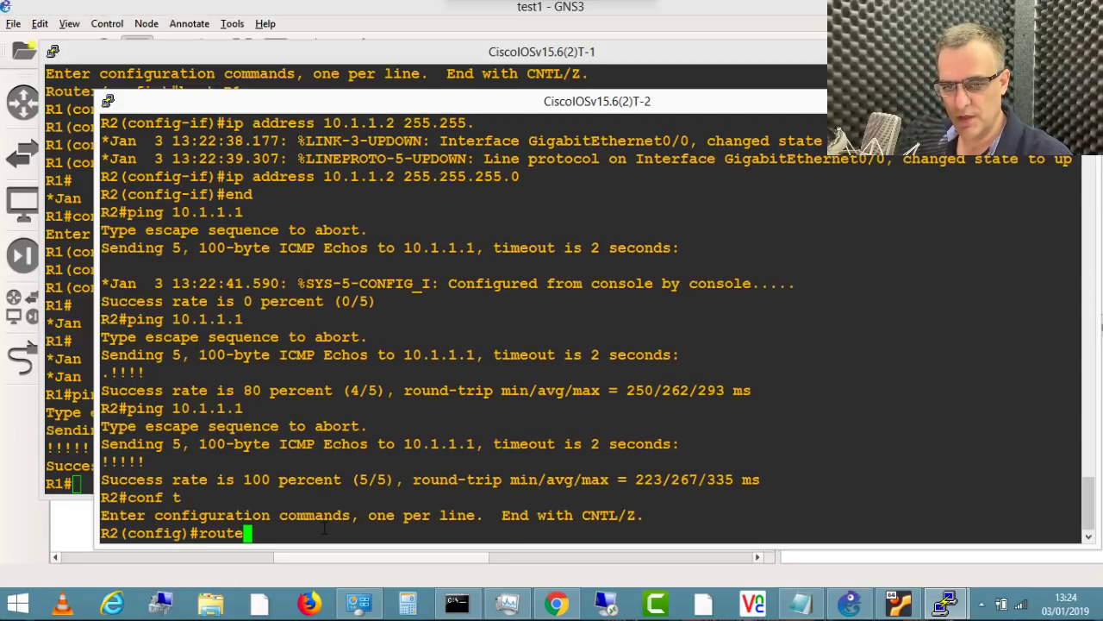
{"action": "type", "text": "r eig"}
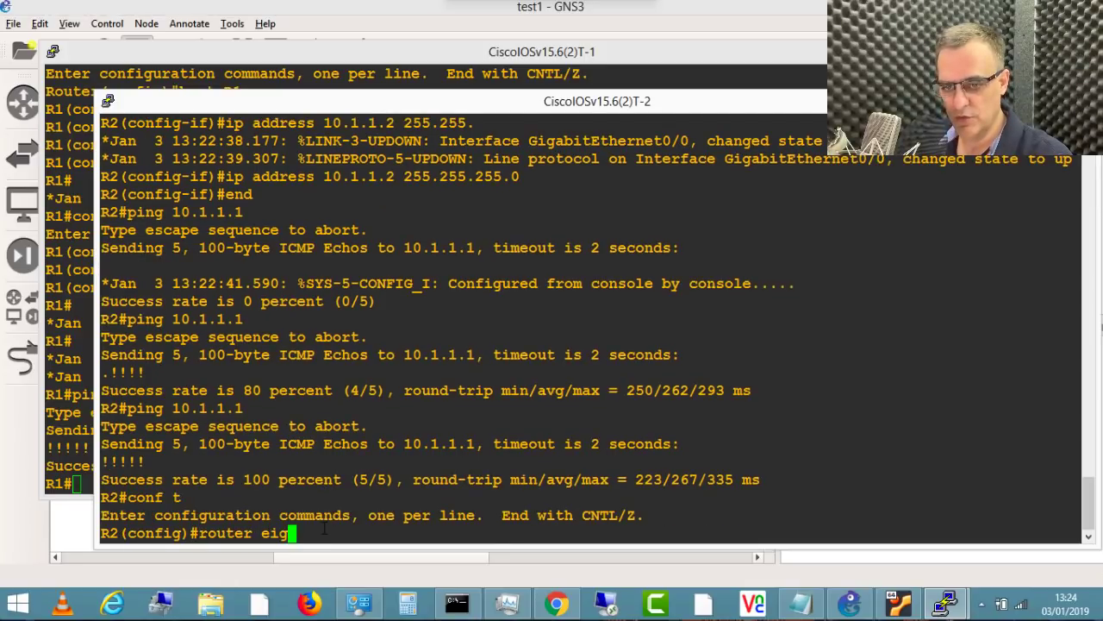
{"action": "type", "text": "rp 100"}
{"action": "key", "text": "Return"}
{"action": "type", "text": "net"}
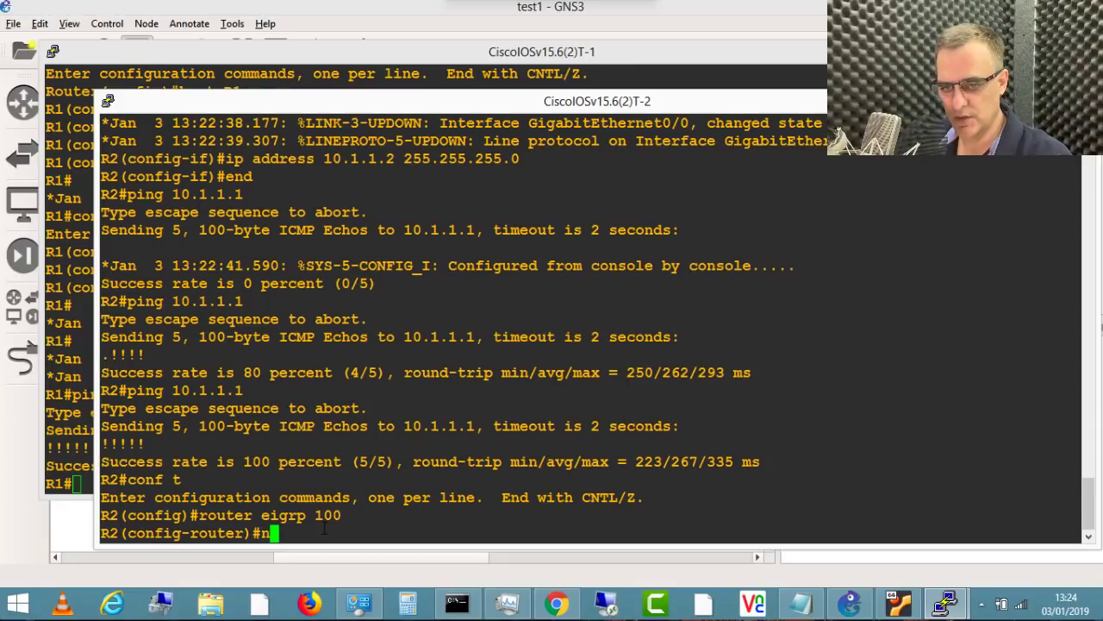
{"action": "key", "text": "Tab"}
{"action": "type", "text": "0.0.0.0"}
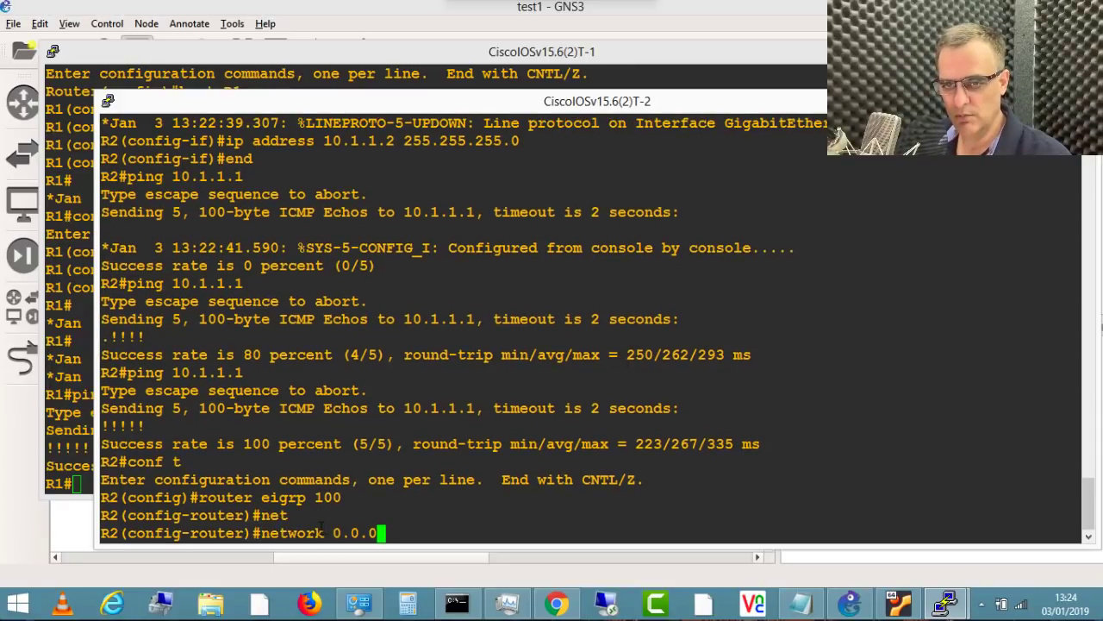
{"action": "key", "text": "Return"}
Step: Create R2's Loopback0 with address 2.2.2.2 255.255.255.255
{"action": "type", "text": "int "}
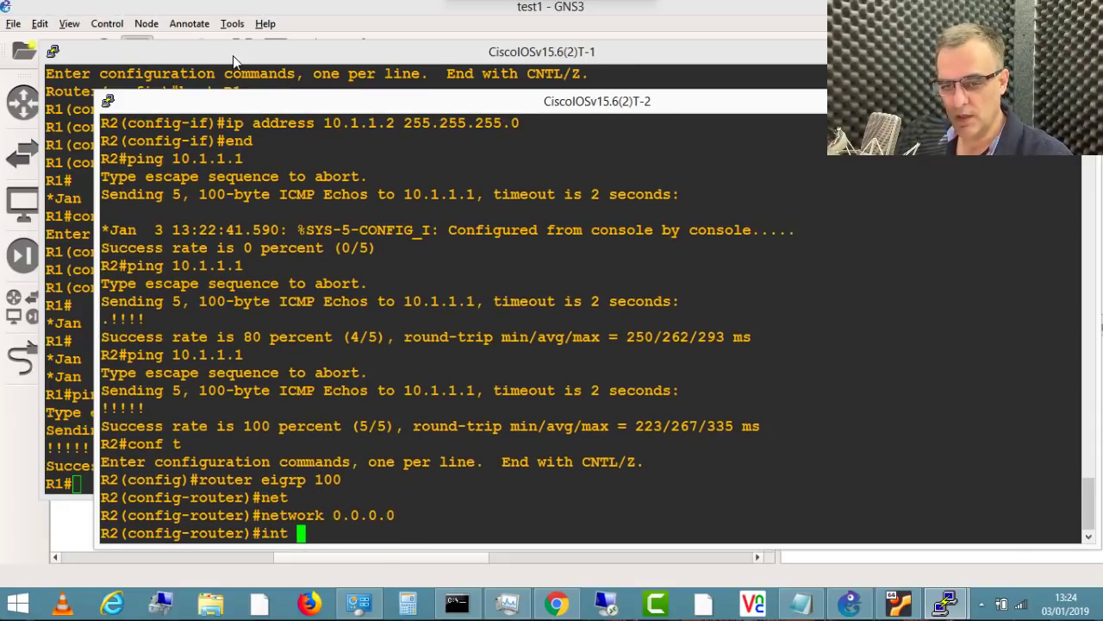
{"action": "type", "text": "loop 0"}
{"action": "key", "text": "Return"}
{"action": "type", "text": "ip add"}
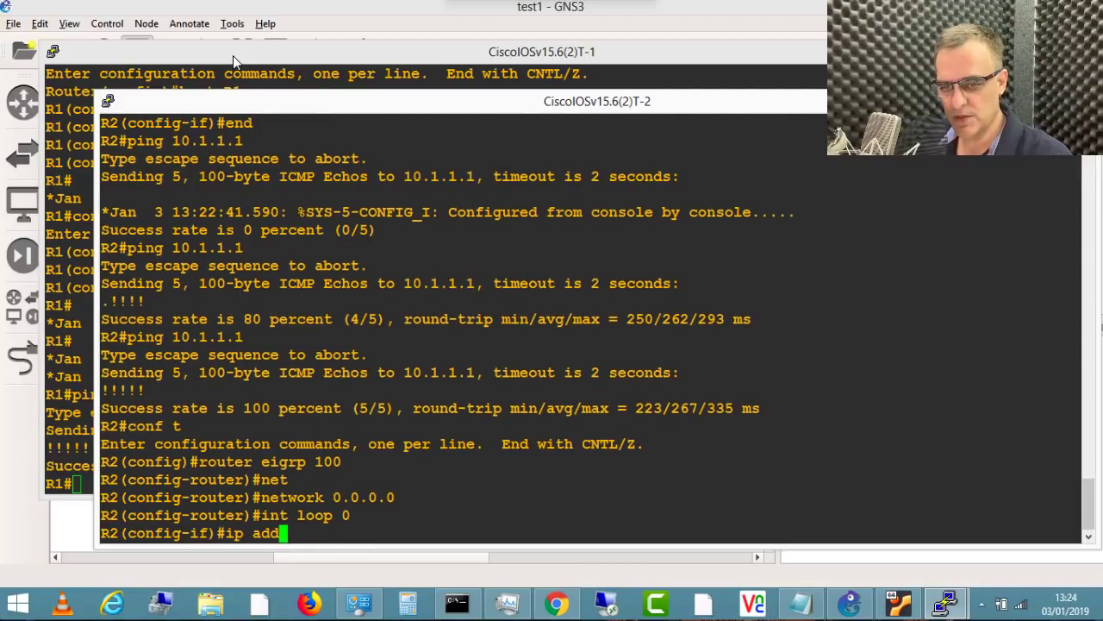
{"action": "key", "text": "Tab"}
{"action": "type", "text": "2.2.2.2 255.255.255.255"}
{"action": "key", "text": "Return"}
Step: On R1, create Loopback0 with address 1.1.1.1 255.255.255.255
{"action": "left_click", "coordinate": [331, 59]}
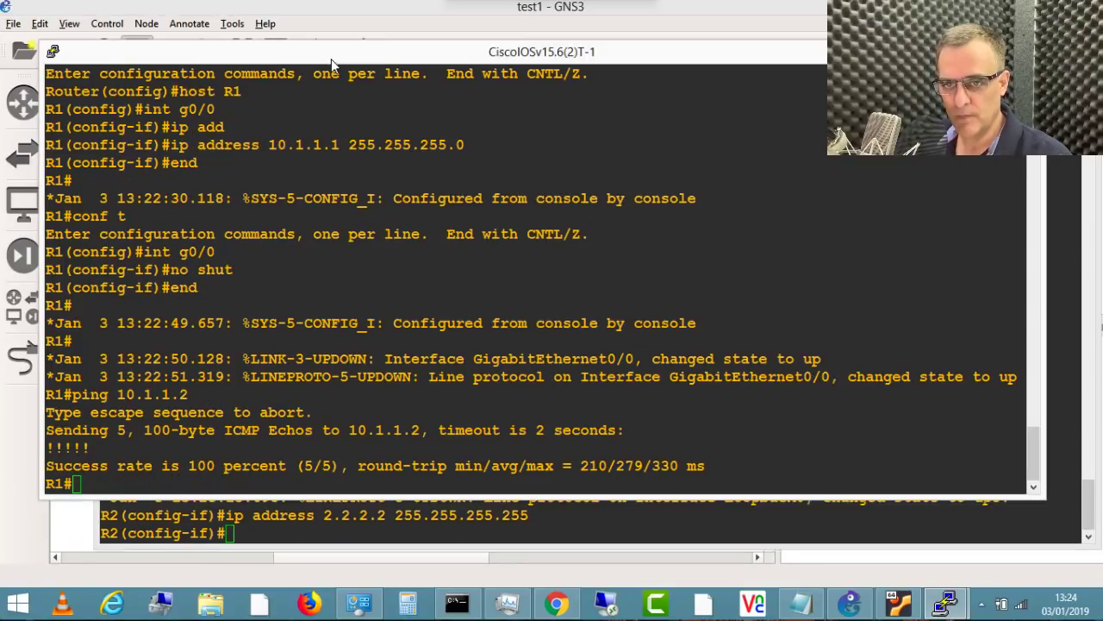
{"action": "type", "text": "conf t"}
{"action": "key", "text": "Return"}
{"action": "type", "text": "int loop 0"}
{"action": "key", "text": "Return"}
{"action": "type", "text": "ip add"}
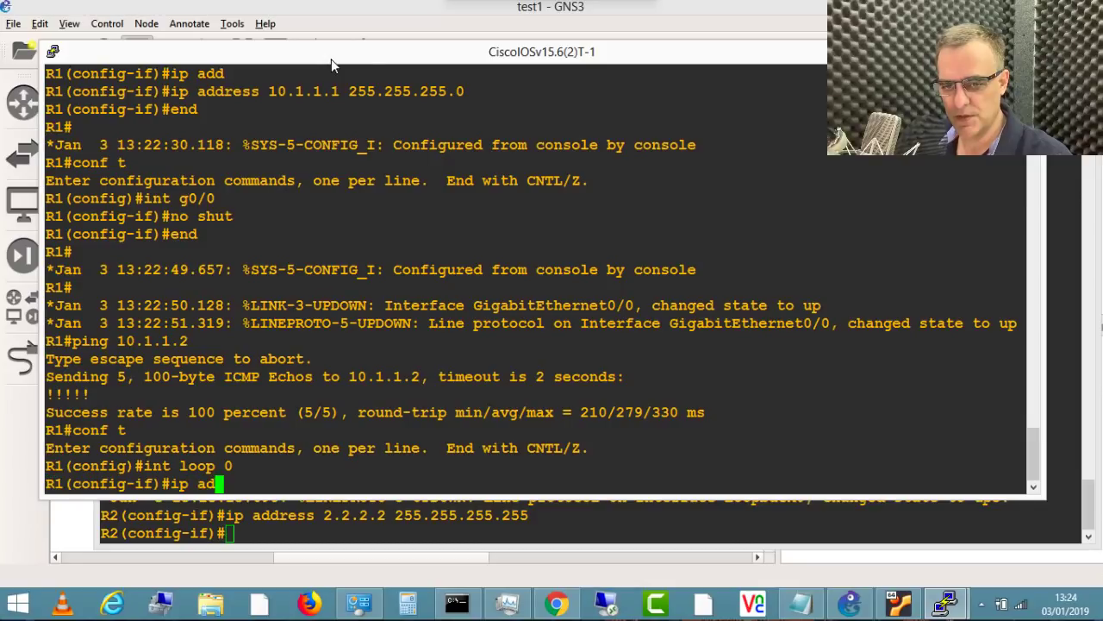
{"action": "key", "text": "Tab"}
{"action": "type", "text": "1.1.1.1"}
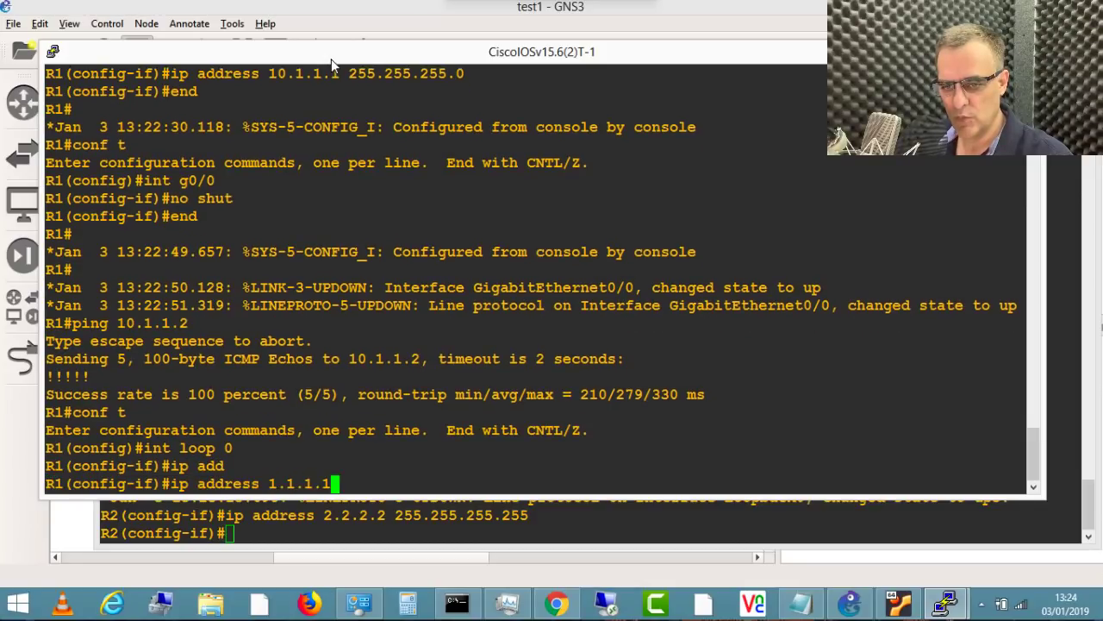
{"action": "type", "text": " 255.255.255.255"}
{"action": "key", "text": "Return"}
Step: Start EIGRP 100 on R1 with network 0.0.0.0, then exit configuration mode
{"action": "type", "text": "router eigr"}
{"action": "key", "text": "BackSpace"}
{"action": "key", "text": "BackSpace"}
{"action": "key", "text": "BackSpace"}
{"action": "type", "text": "igrp 100"}
{"action": "key", "text": "Return"}
{"action": "type", "text": "net"}
{"action": "key", "text": "Tab"}
{"action": "type", "text": "0.0.0.0"}
{"action": "key", "text": "Return"}
{"action": "type", "text": "end"}
{"action": "key", "text": "Return"}
Step: Display R1's routing table to check the EIGRP-learned routes
{"action": "type", "text": "sh ip r"}
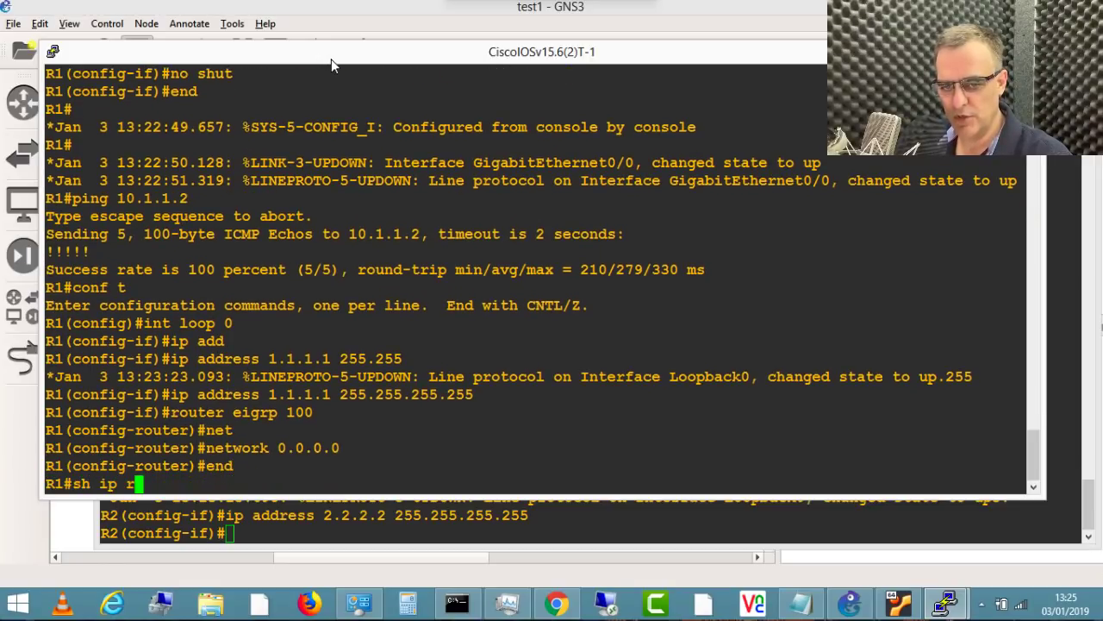
{"action": "type", "text": "oute"}
{"action": "key", "text": "Return"}
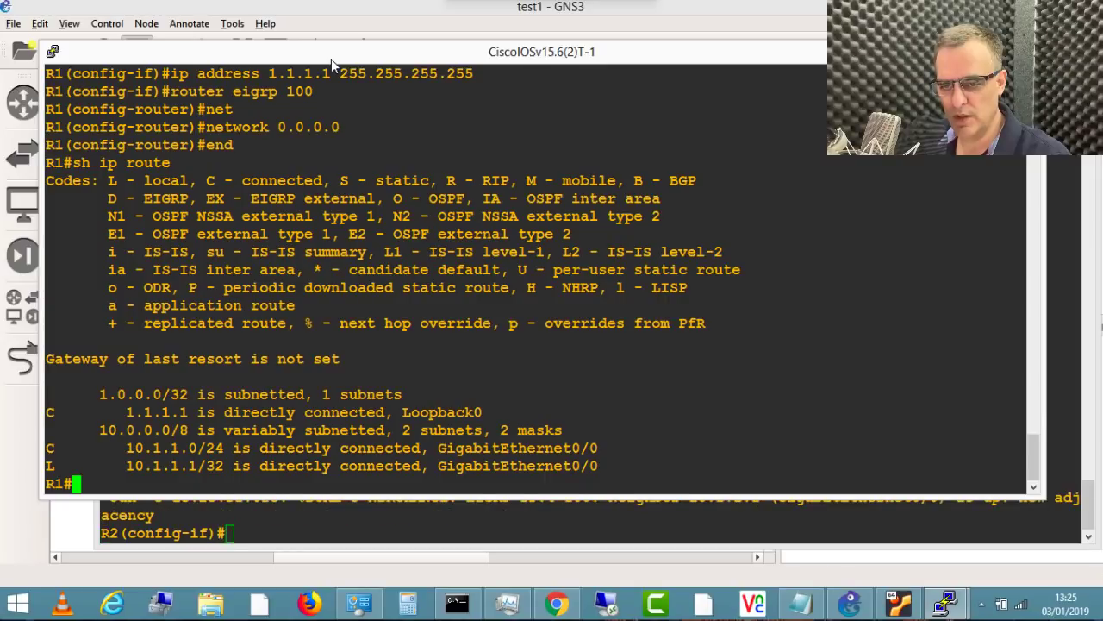
{"action": "type", "text": "sh"}
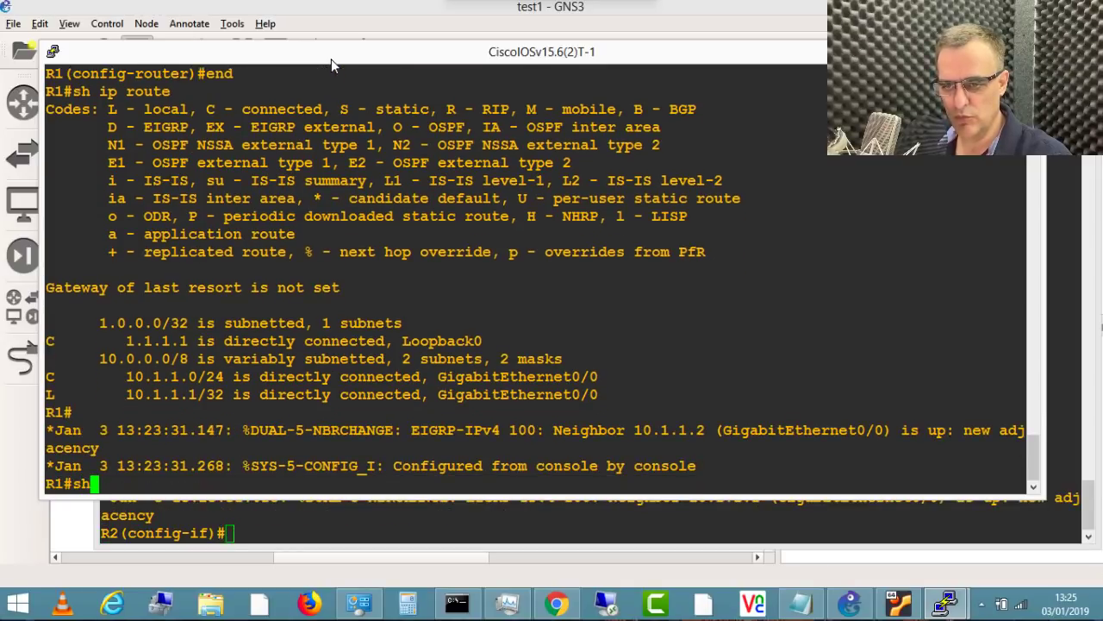
{"action": "type", "text": " ip route"}
{"action": "left_click_drag", "start_coordinate": [99, 448], "coordinate": [679, 429]}
{"action": "key", "text": "Return"}
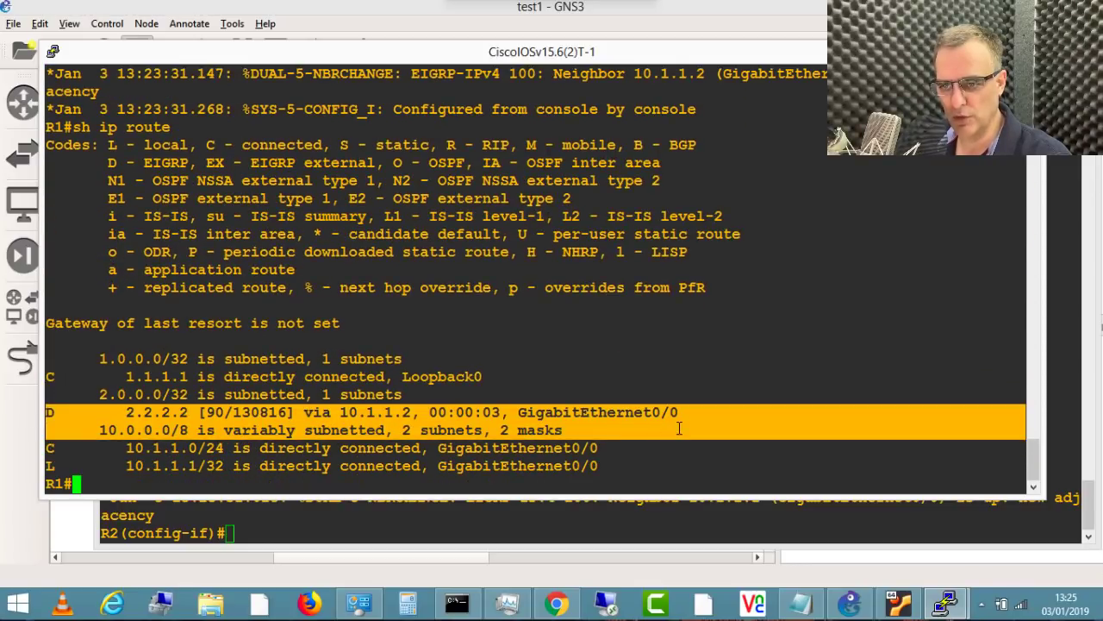
Step: Ping R2's loopback 2.2.2.2 from R1
{"action": "type", "text": "ping 2.2.2.2"}
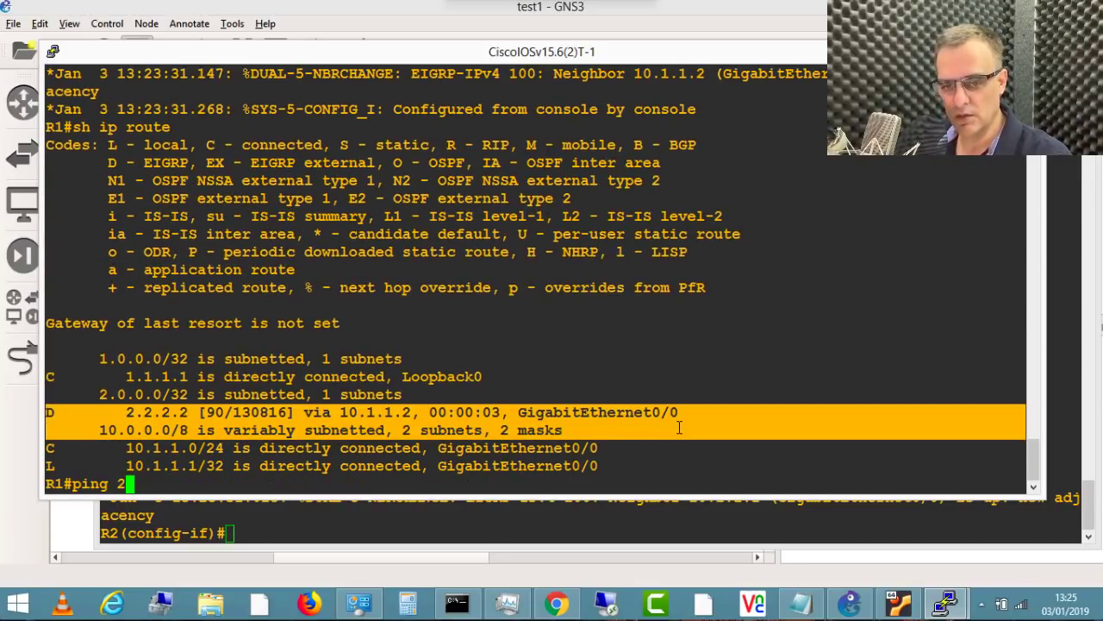
{"action": "key", "text": "Return"}
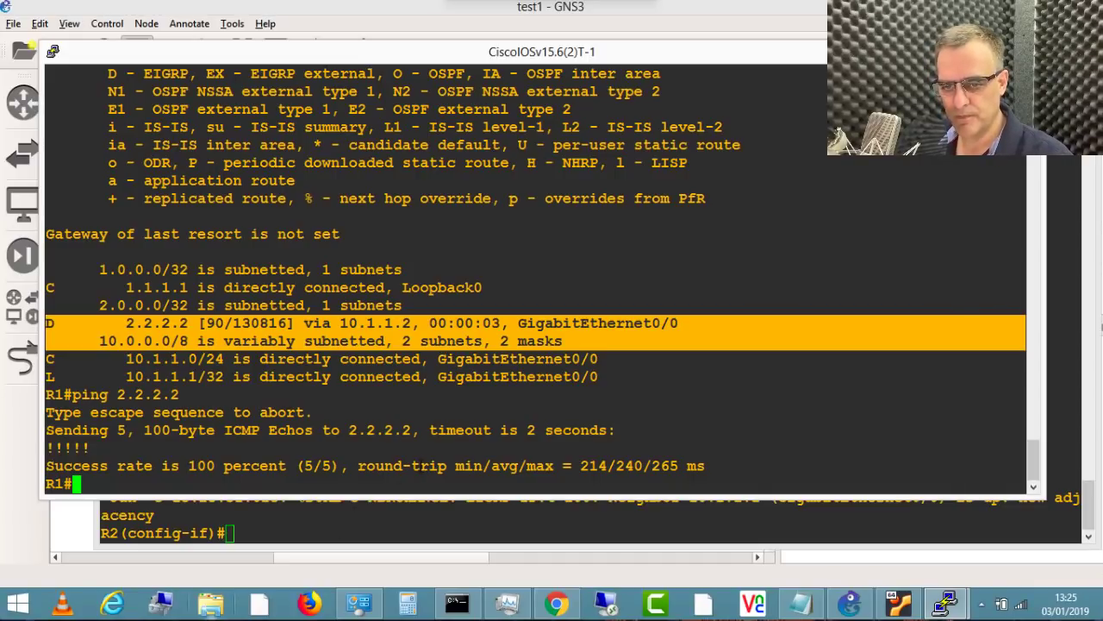
{"action": "left_click", "coordinate": [418, 468]}
{"action": "type", "text": "end"}
{"action": "key", "text": "Return"}
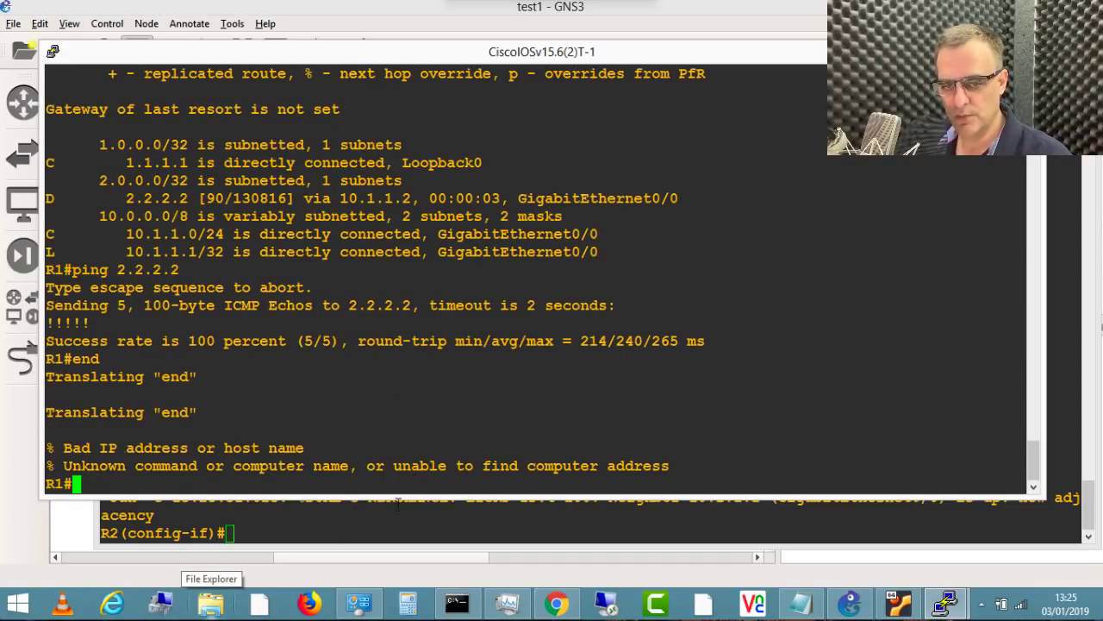
Step: On R2, exit configuration mode and display its routing table
{"action": "left_click", "coordinate": [377, 518]}
{"action": "type", "text": "end"}
{"action": "key", "text": "Return"}
{"action": "type", "text": "sh ipr oute"}
{"action": "key", "text": "Return"}
{"action": "type", "text": "sh ip ro"}
{"action": "key", "text": "Return"}
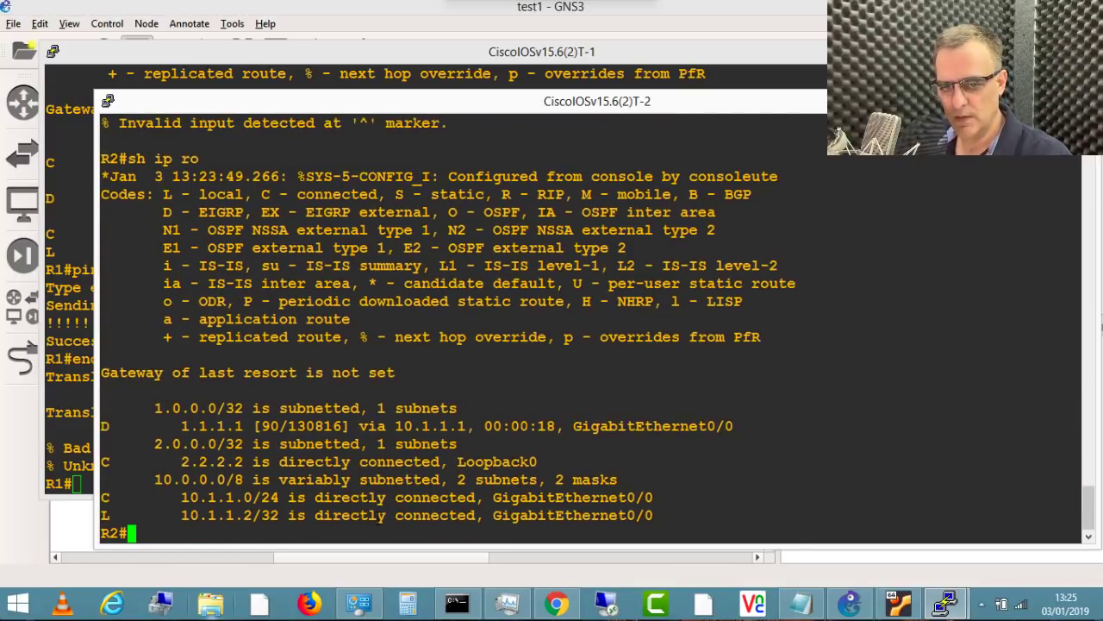
Step: Ping R1's loopback 1.1.1.1 from R2 and highlight the EIGRP route to 1.1.1.1
{"action": "type", "text": "ping 1.1.1.1"}
{"action": "key", "text": "Return"}
{"action": "left_click_drag", "start_coordinate": [288, 498], "coordinate": [1078, 498]}
{"action": "left_click_drag", "start_coordinate": [271, 355], "coordinate": [813, 368]}
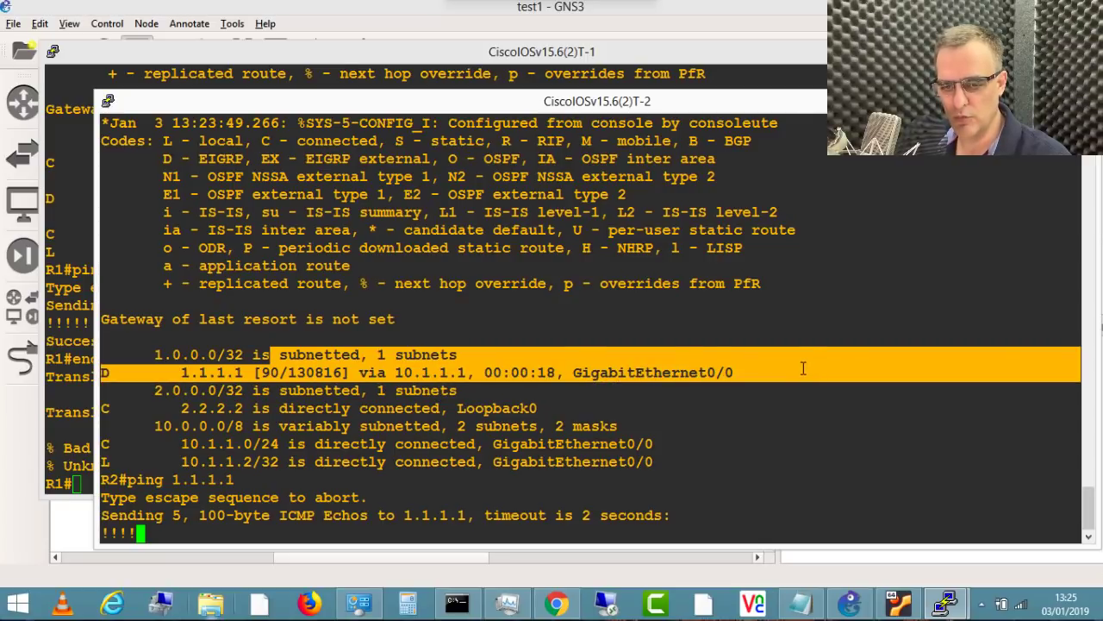
{"action": "key", "text": "Return"}
{"action": "left_click", "coordinate": [359, 603]}
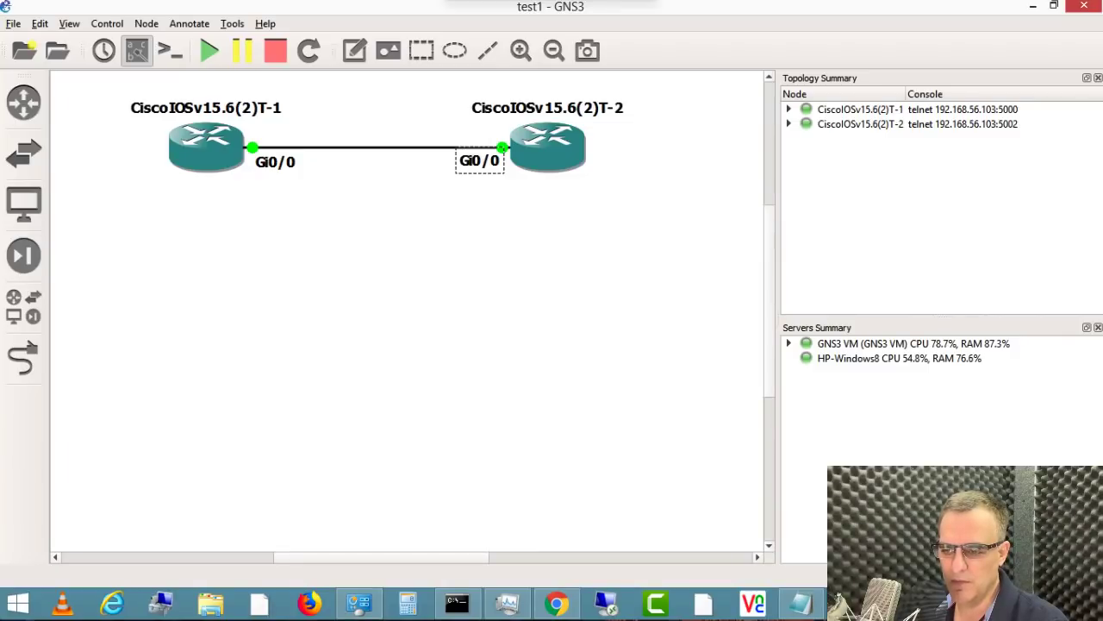
Step: Bring the GNS3 VM VirtualBox console showing IP 192.168.56.103 in front of GNS3
{"action": "key", "text": "alt+Tab"}
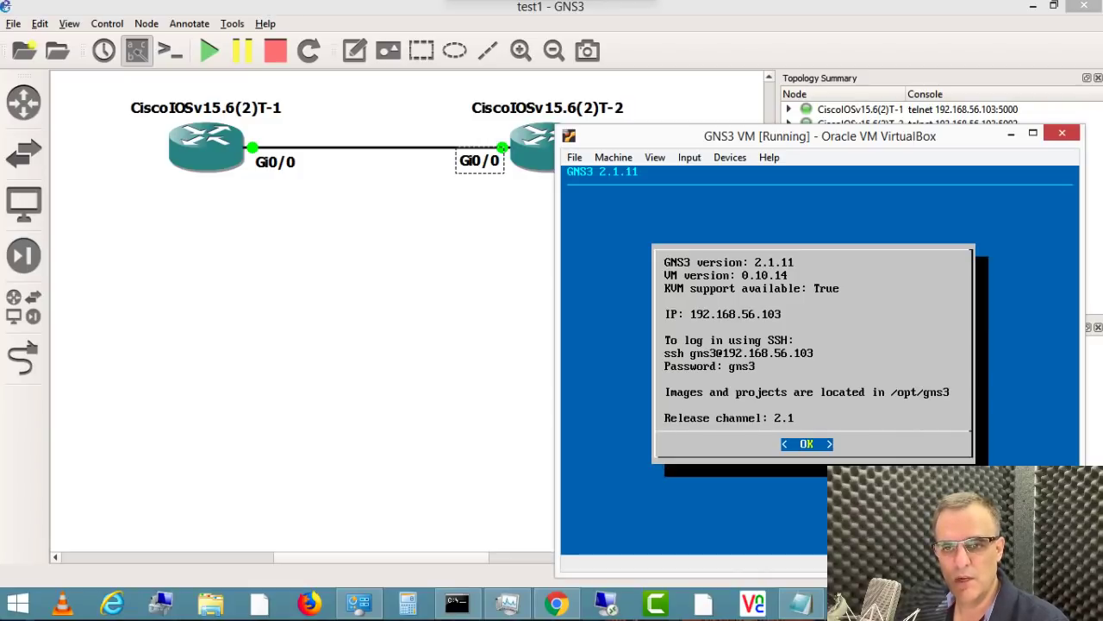
{"action": "left_click", "coordinate": [286, 281]}
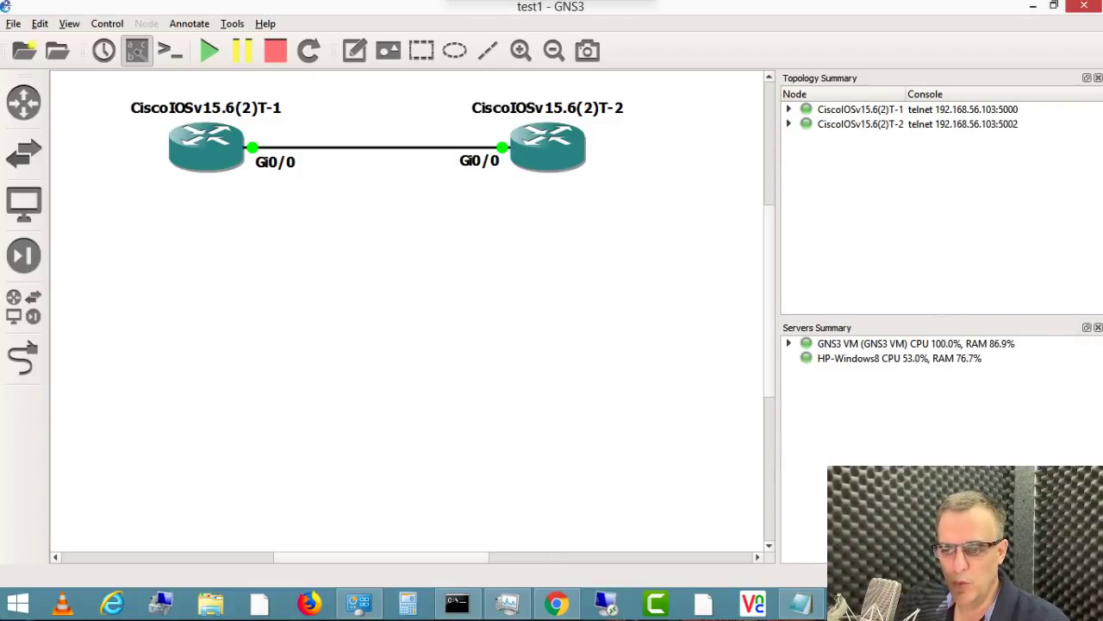
{"action": "key", "text": "alt+Tab"}
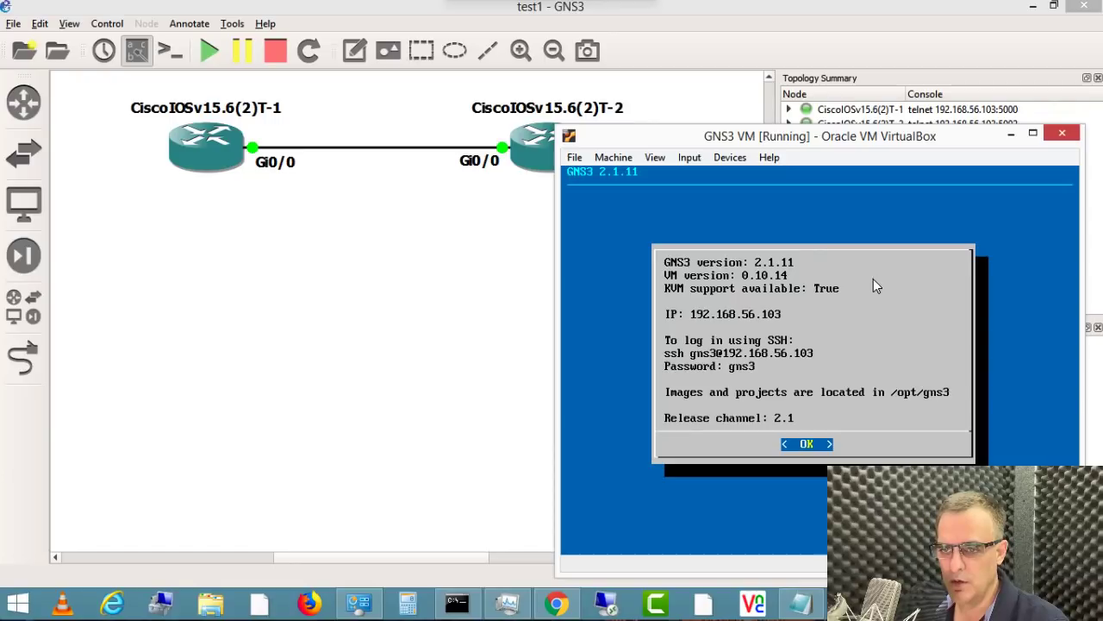